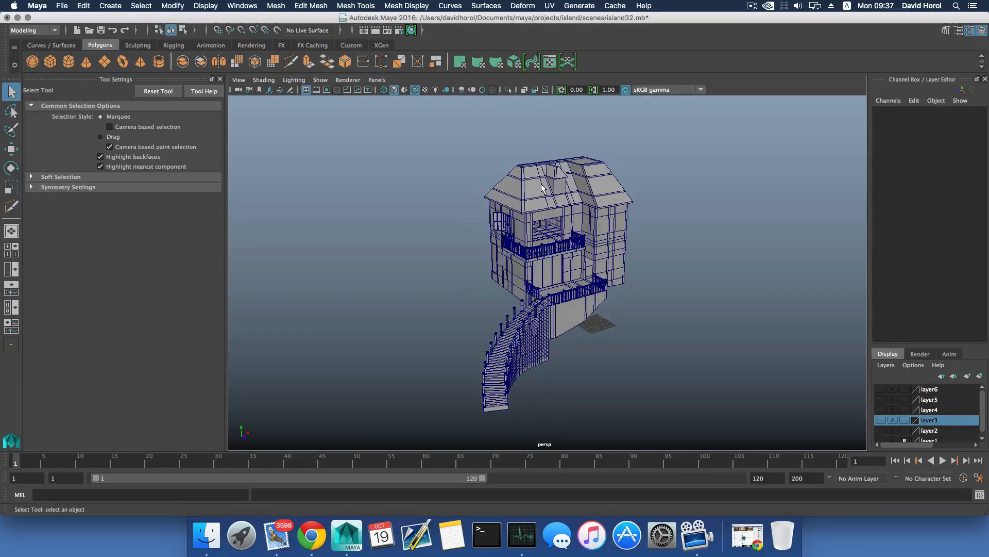
# - Select the curved staircase mesh leading up to the house's lower balcony
pyautogui.keyDown('alt'); pyautogui.moveTo(542, 188); pyautogui.dragTo(453, 302); pyautogui.keyUp('alt')
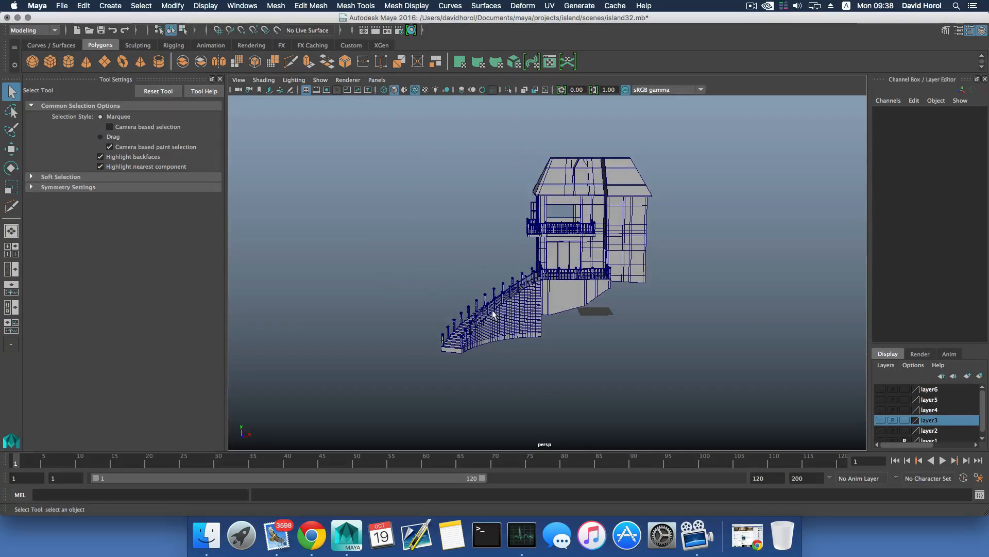
pyautogui.keyDown('alt'); pyautogui.moveTo(509, 311); pyautogui.dragTo(509, 267, button='middle'); pyautogui.keyUp('alt')
pyautogui.scroll(5, 520, 287)
pyautogui.keyDown('alt'); pyautogui.moveTo(510, 267); pyautogui.dragTo(618, 294, button='right'); pyautogui.keyUp('alt')
pyautogui.keyDown('alt'); pyautogui.moveTo(536, 272); pyautogui.dragTo(553, 298, button='middle'); pyautogui.keyUp('alt')
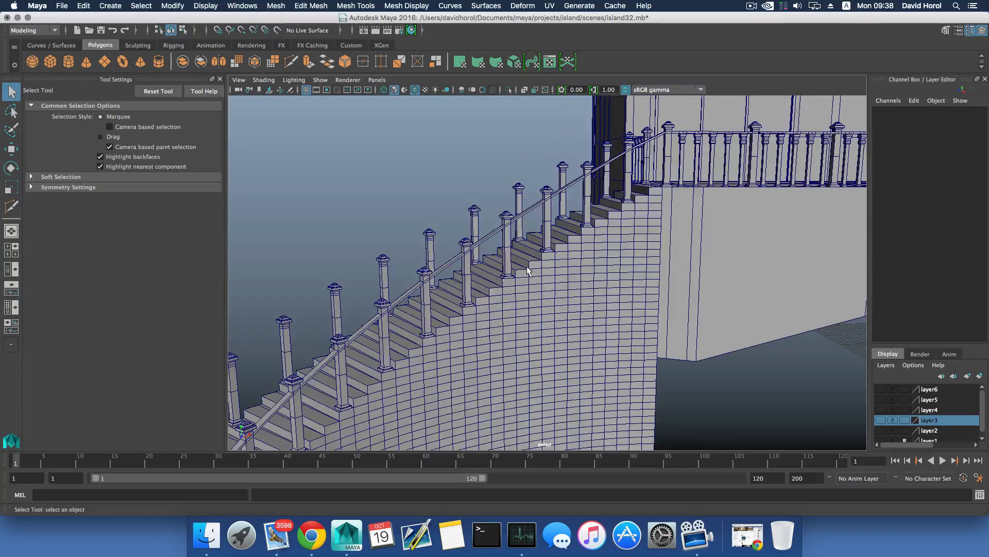
pyautogui.keyDown('alt'); pyautogui.moveTo(527, 266); pyautogui.dragTo(492, 310); pyautogui.keyUp('alt')
pyautogui.click(544, 281)
# - Examine the staircase's side wall, steps, posts and handrail from several sides
pyautogui.scroll(5, 528, 282)
pyautogui.keyDown('alt'); pyautogui.moveTo(527, 282); pyautogui.dragTo(482, 315, button='middle'); pyautogui.keyUp('alt')
pyautogui.keyDown('alt'); pyautogui.moveTo(483, 315); pyautogui.dragTo(518, 226); pyautogui.keyUp('alt')
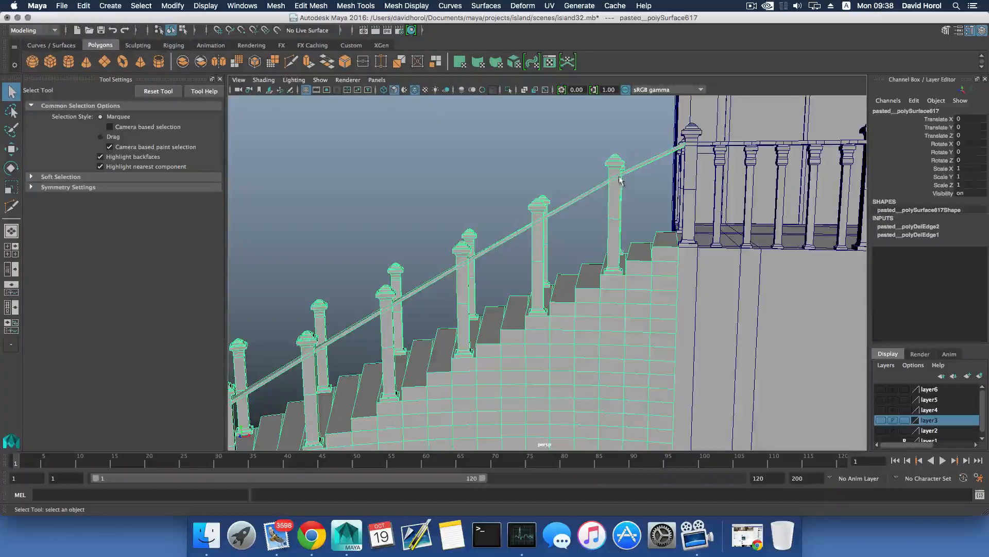
pyautogui.scroll(-5, 570, 260)
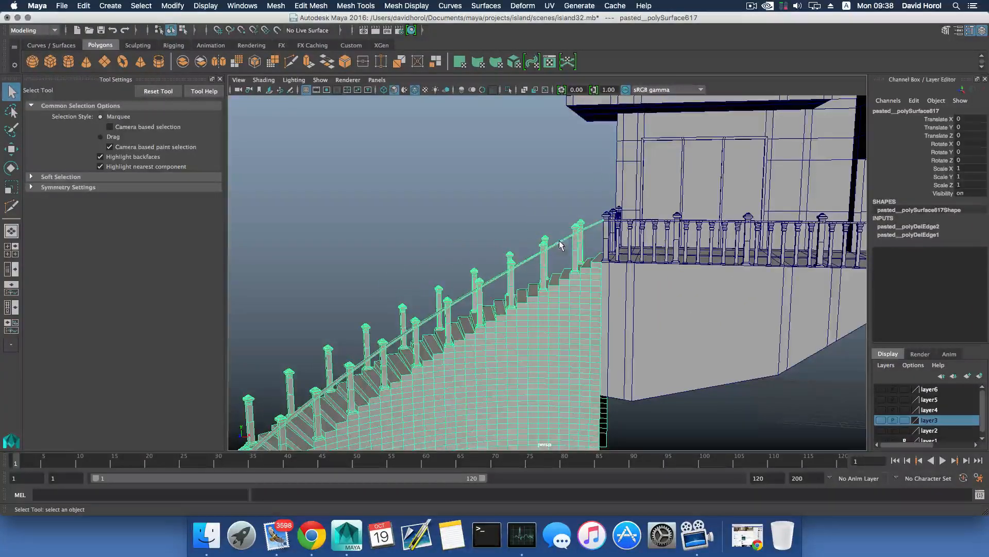
pyautogui.scroll(-5, 489, 313)
pyautogui.keyDown('alt'); pyautogui.moveTo(481, 344); pyautogui.dragTo(523, 309, button='middle'); pyautogui.keyUp('alt')
pyautogui.keyDown('alt'); pyautogui.moveTo(524, 309); pyautogui.dragTo(427, 324); pyautogui.keyUp('alt')
pyautogui.scroll(5, 448, 303)
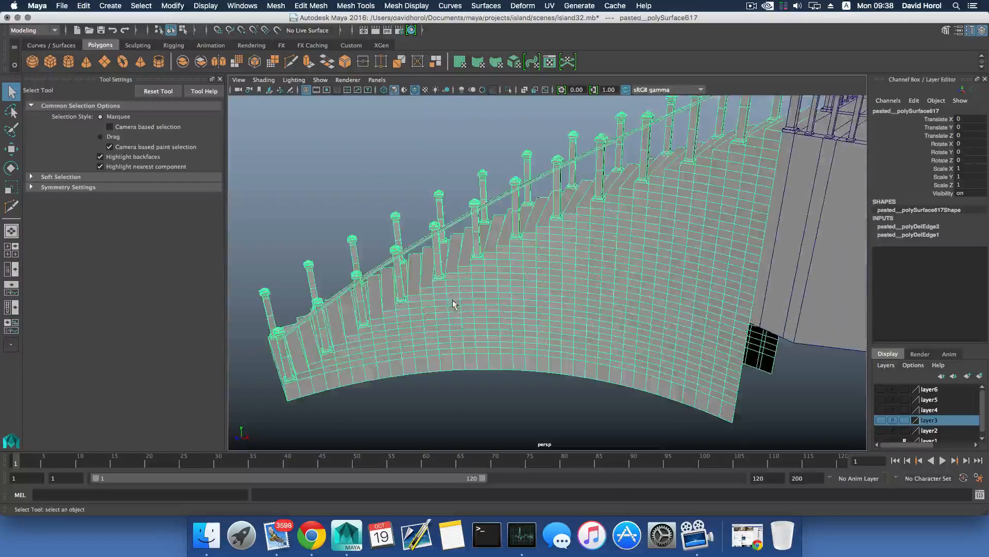
pyautogui.keyDown('alt'); pyautogui.moveTo(496, 227); pyautogui.dragTo(495, 238, button='middle'); pyautogui.keyUp('alt')
pyautogui.keyDown('alt'); pyautogui.moveTo(496, 239); pyautogui.dragTo(493, 228); pyautogui.keyUp('alt')
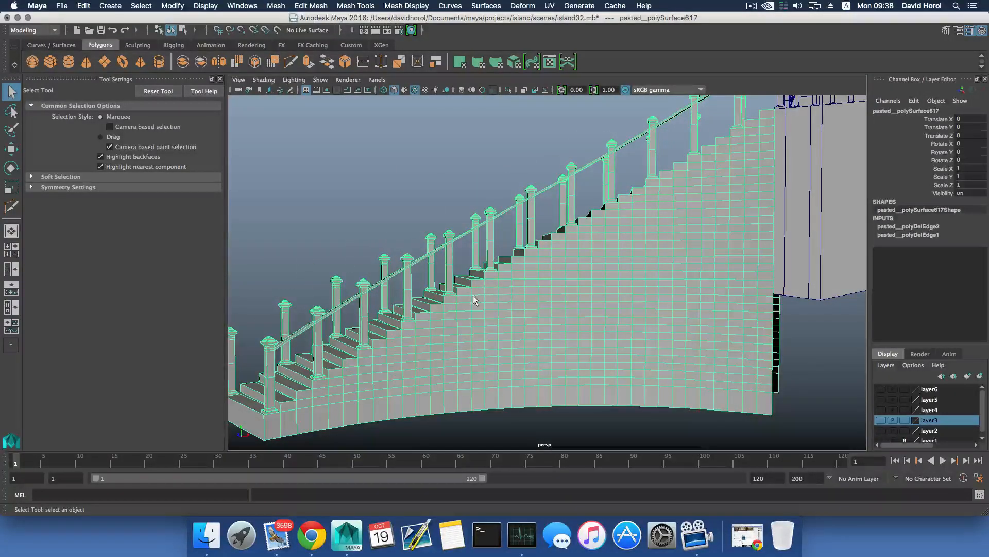
pyautogui.scroll(-5, 446, 271)
pyautogui.keyDown('alt'); pyautogui.moveTo(477, 302); pyautogui.dragTo(533, 304); pyautogui.keyUp('alt')
pyautogui.scroll(8, 518, 303)
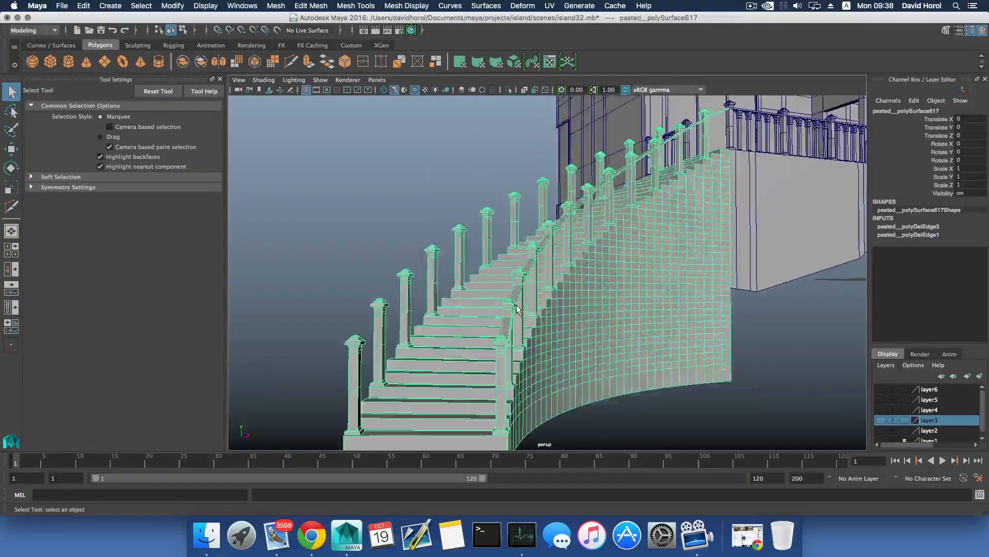
pyautogui.keyDown('alt'); pyautogui.moveTo(537, 269); pyautogui.dragTo(497, 276); pyautogui.keyUp('alt')
pyautogui.scroll(-3, 487, 309)
pyautogui.scroll(4, 559, 311)
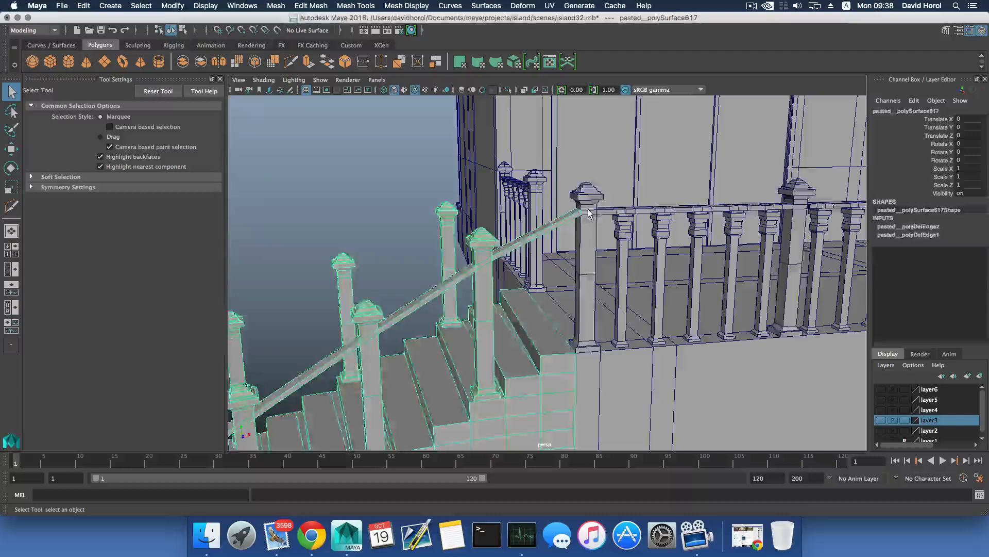
# - Inspect where the handrail meets the balcony's corner post, selecting the balcony railing and the staircase mesh in turn
pyautogui.click(575, 219)
pyautogui.click(561, 223)
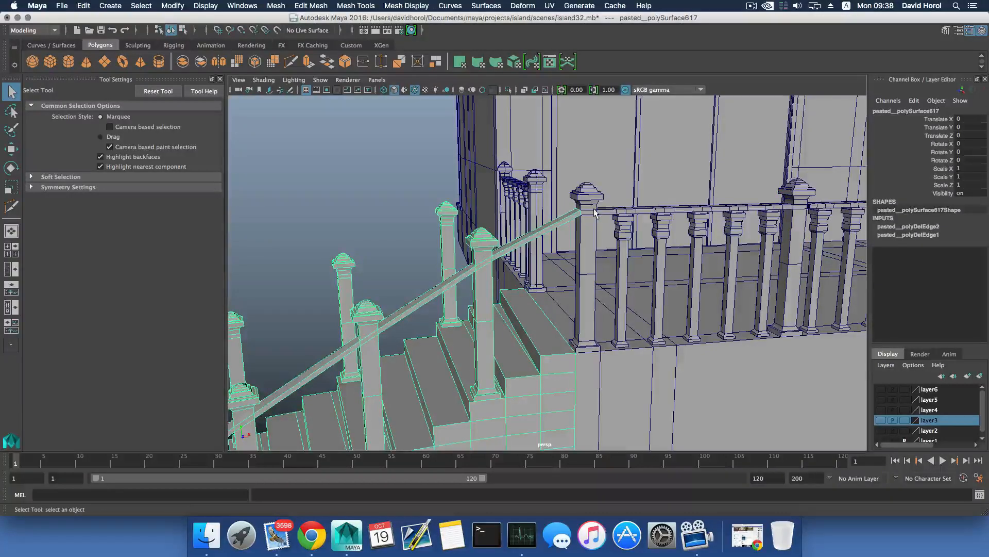
pyautogui.click(594, 208)
pyautogui.click(558, 225)
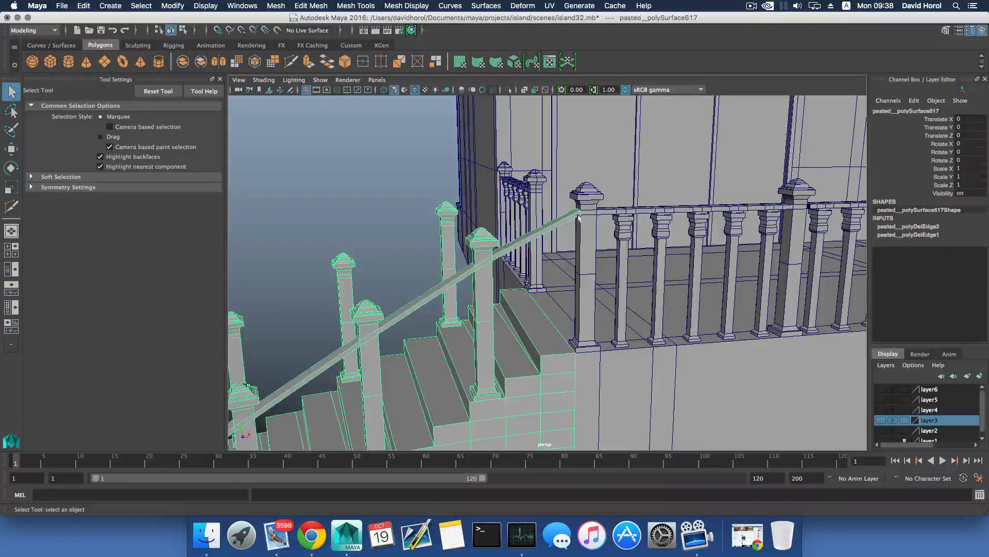
pyautogui.click(576, 221)
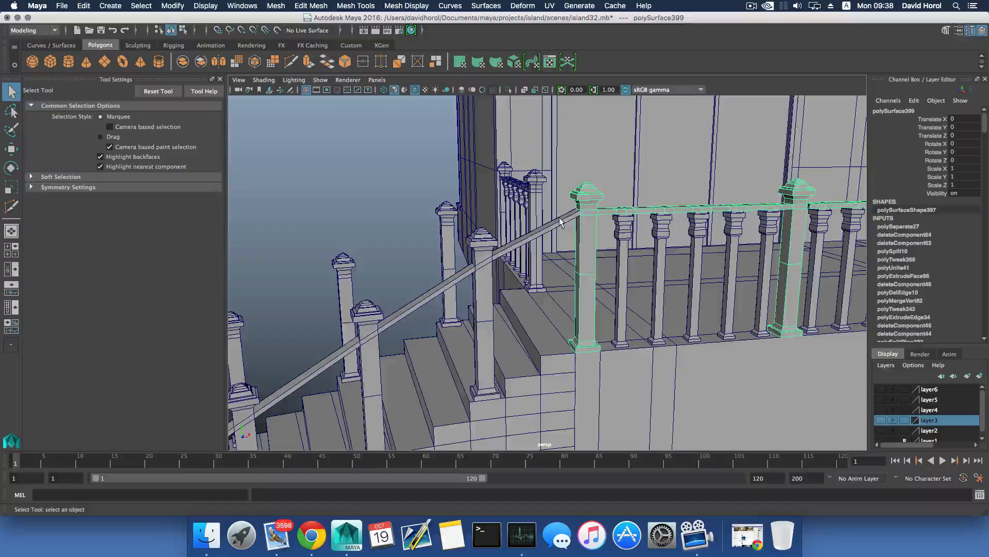
pyautogui.click(559, 218)
pyautogui.keyDown('alt'); pyautogui.moveTo(544, 248); pyautogui.dragTo(509, 255); pyautogui.keyUp('alt')
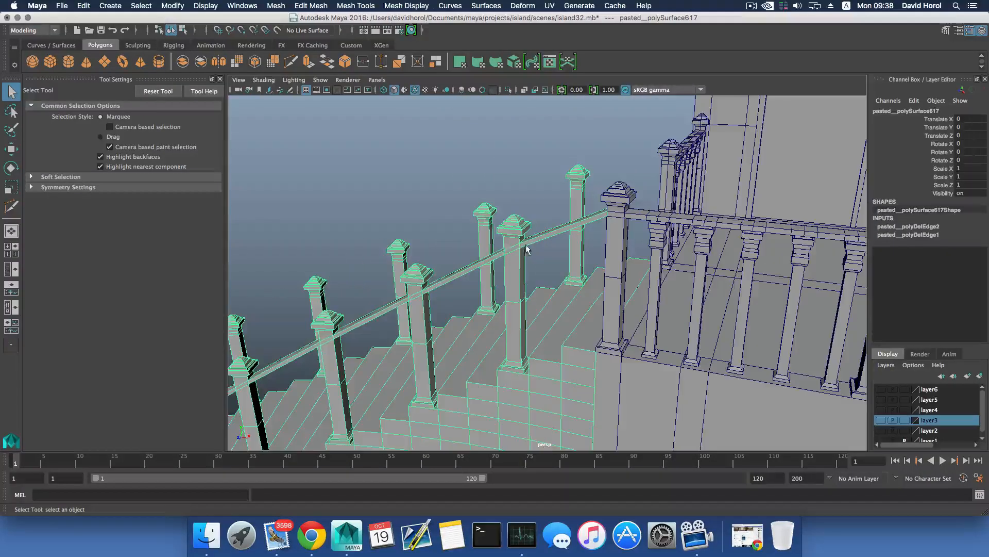
pyautogui.keyDown('alt'); pyautogui.moveTo(570, 238); pyautogui.dragTo(561, 216); pyautogui.keyUp('alt')
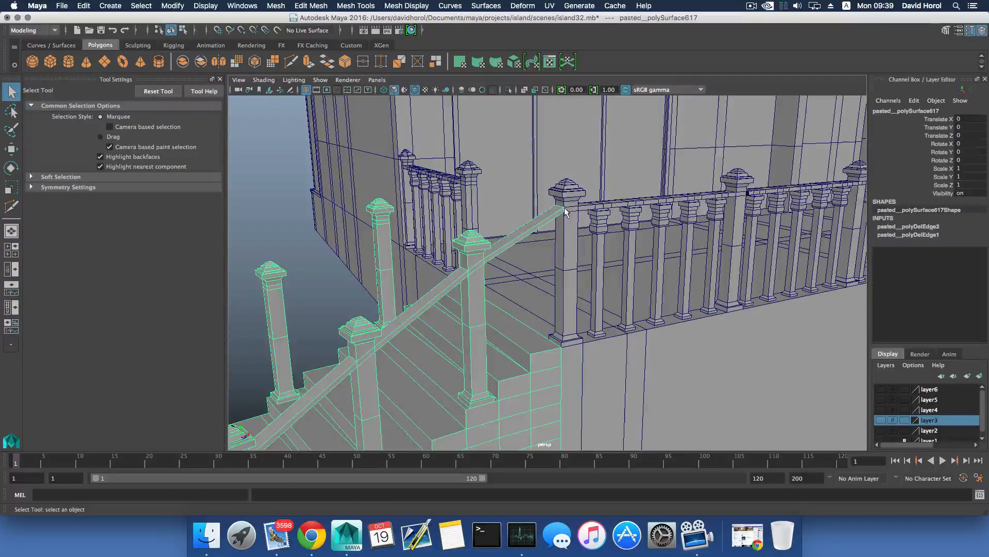
pyautogui.scroll(-9, 536, 242)
pyautogui.scroll(5, 538, 269)
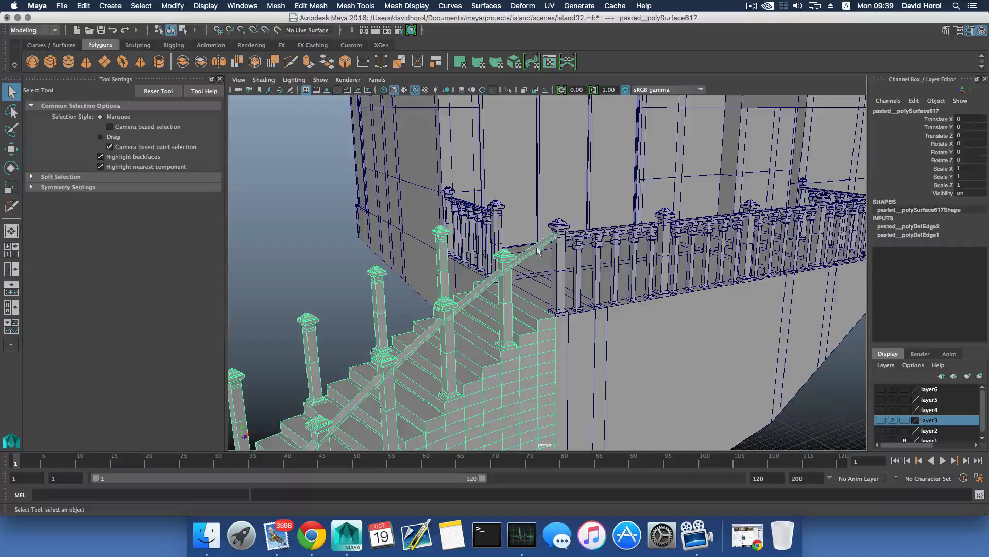
pyautogui.scroll(-6, 544, 273)
pyautogui.keyDown('alt'); pyautogui.moveTo(544, 273); pyautogui.dragTo(575, 289); pyautogui.keyUp('alt')
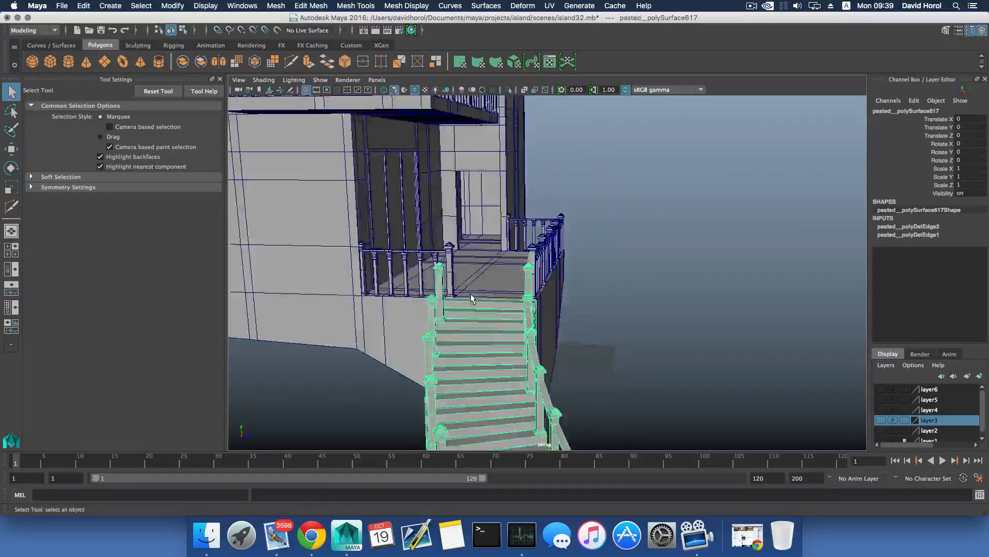
pyautogui.keyDown('alt'); pyautogui.moveTo(472, 298); pyautogui.dragTo(426, 299); pyautogui.keyUp('alt')
pyautogui.scroll(10, 493, 293)
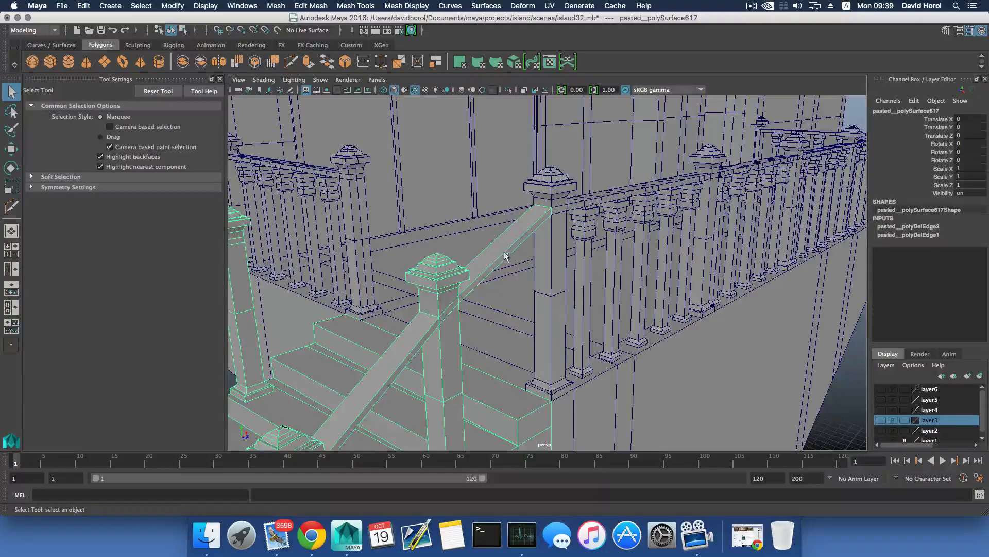
pyautogui.scroll(-8, 501, 264)
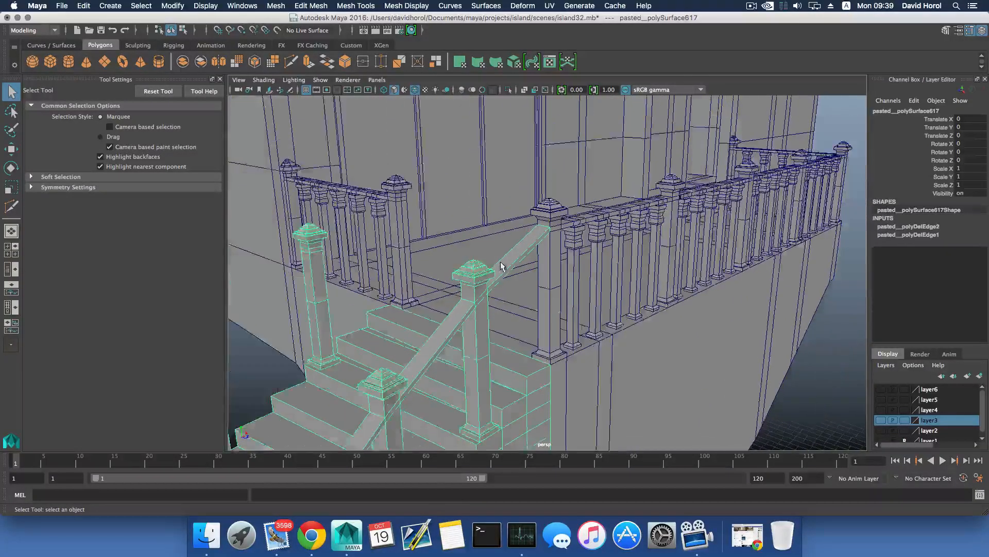
pyautogui.scroll(6, 501, 264)
# - Switch the staircase mesh to face selection and select the stair-facing side faces of the uppermost handrail segments
pyautogui.rightClick(501, 262)
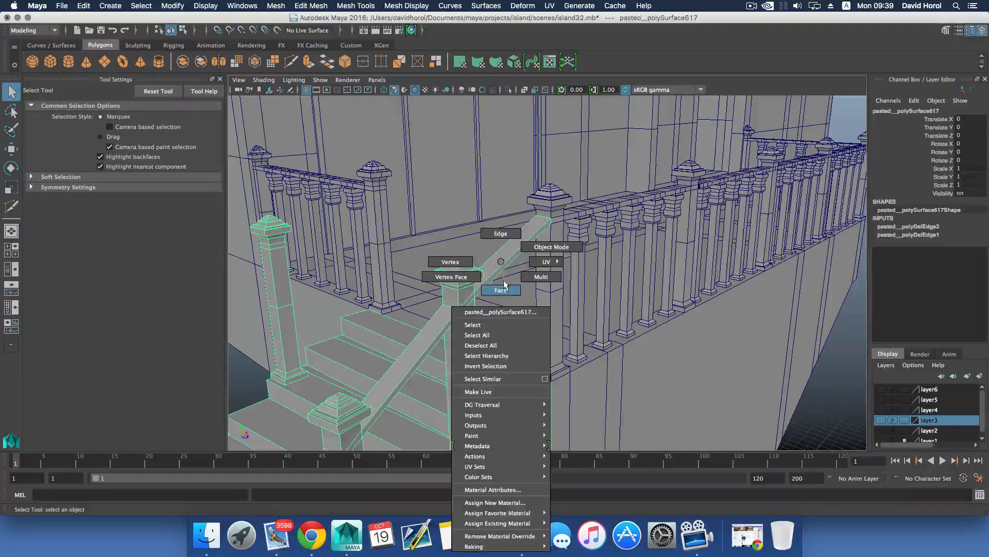
pyautogui.moveTo(505, 285); pyautogui.dragTo(505, 290, button='right')
pyautogui.click(502, 274)
pyautogui.keyDown('alt'); pyautogui.moveTo(502, 278); pyautogui.dragTo(530, 289); pyautogui.keyUp('alt')
pyautogui.click(515, 291)
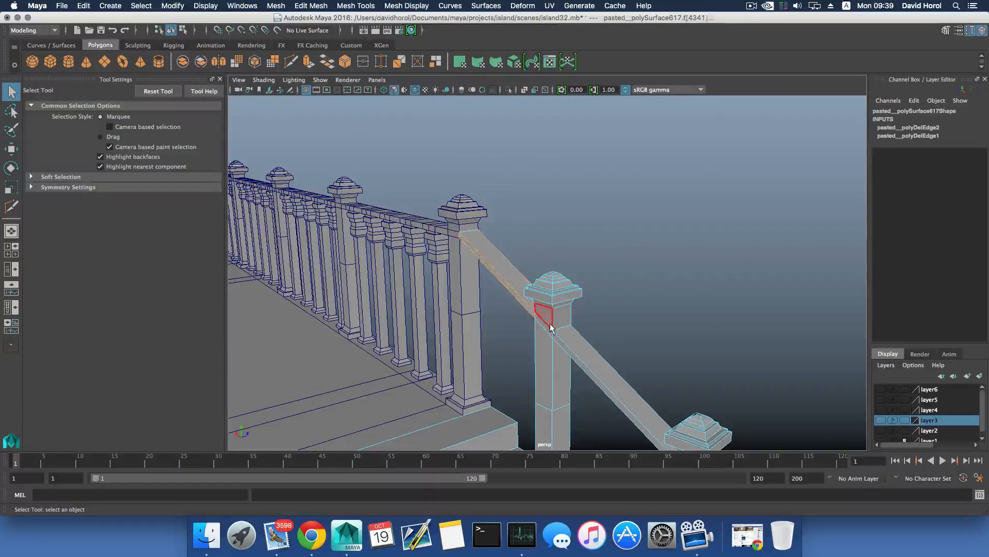
pyautogui.keyDown('alt'); pyautogui.moveTo(547, 328); pyautogui.dragTo(510, 253); pyautogui.keyUp('alt')
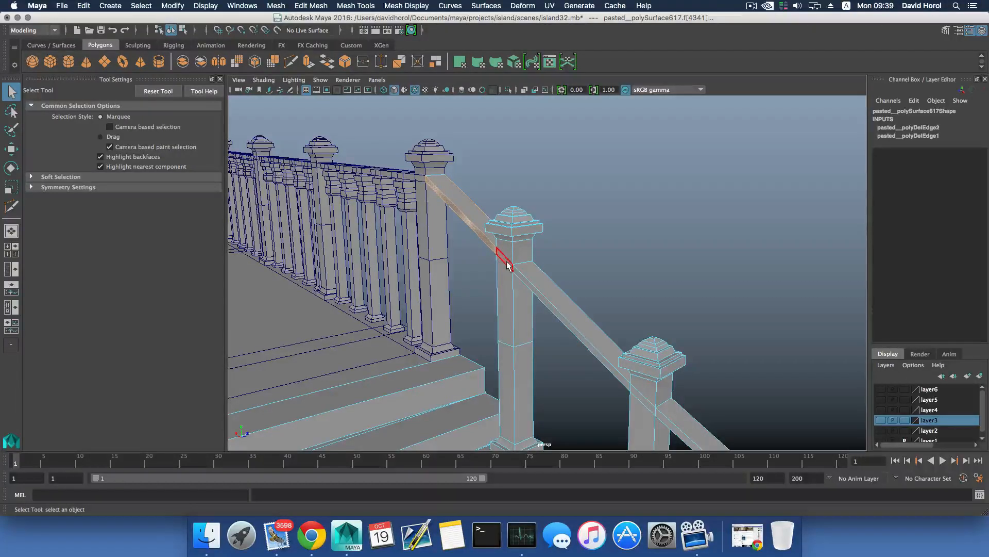
pyautogui.keyDown('shift'); pyautogui.click(509, 265); pyautogui.keyUp('shift')
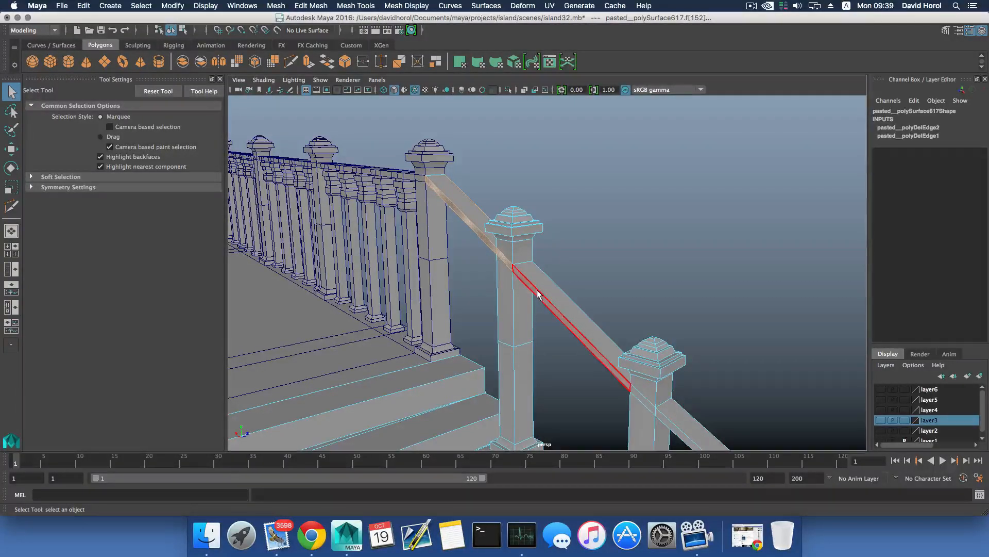
pyautogui.keyDown('shift'); pyautogui.click(538, 294); pyautogui.keyUp('shift')
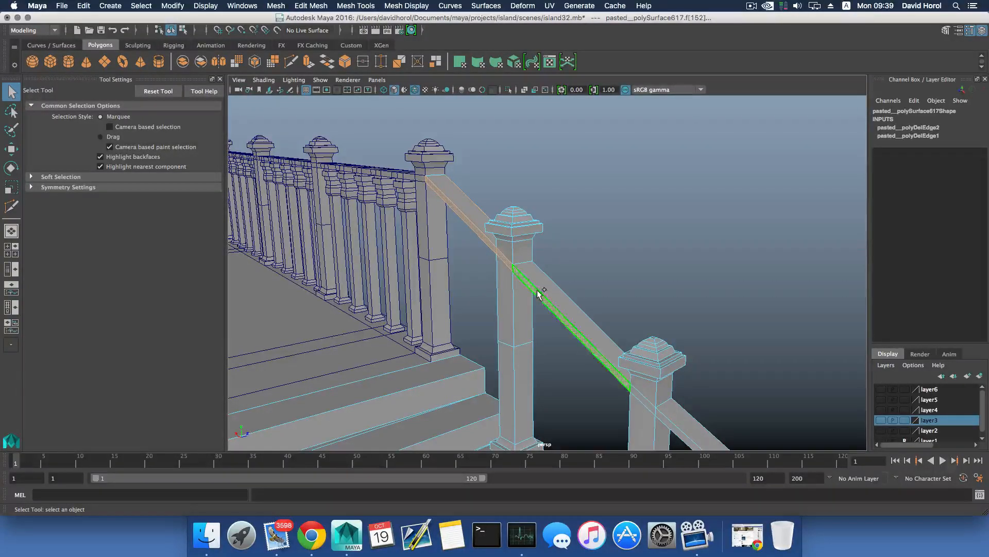
# - Select the full strip of stair-facing side faces along the handrail, from the balcony post down to the lowest post
pyautogui.click(479, 235)
pyautogui.keyDown('alt'); pyautogui.moveTo(479, 236); pyautogui.dragTo(608, 314); pyautogui.keyUp('alt')
pyautogui.keyDown('alt'); pyautogui.moveTo(608, 315); pyautogui.dragTo(691, 357, button='right'); pyautogui.keyUp('alt')
pyautogui.keyDown('alt'); pyautogui.moveTo(691, 357); pyautogui.dragTo(560, 292, button='middle'); pyautogui.keyUp('alt')
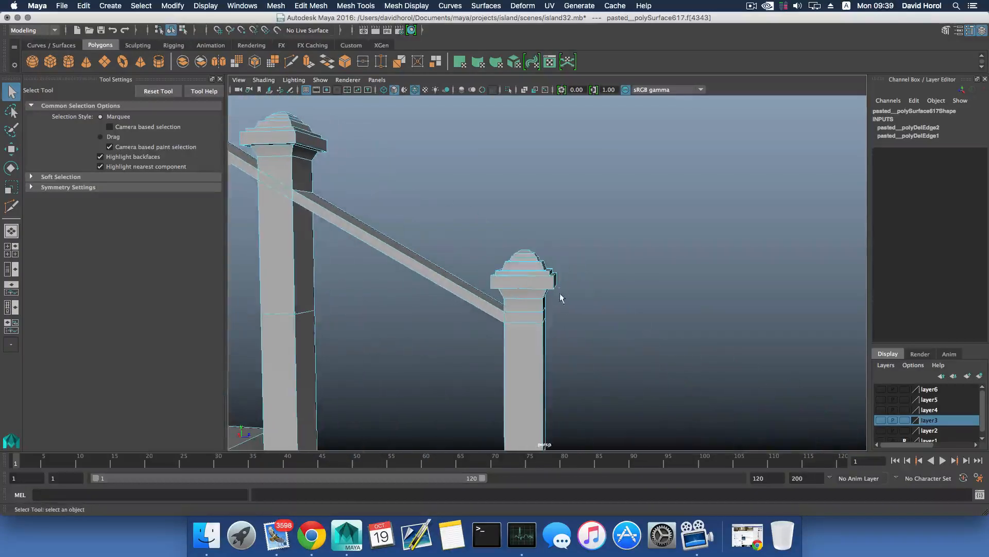
pyautogui.doubleClick(501, 314)
pyautogui.scroll(-5, 501, 313)
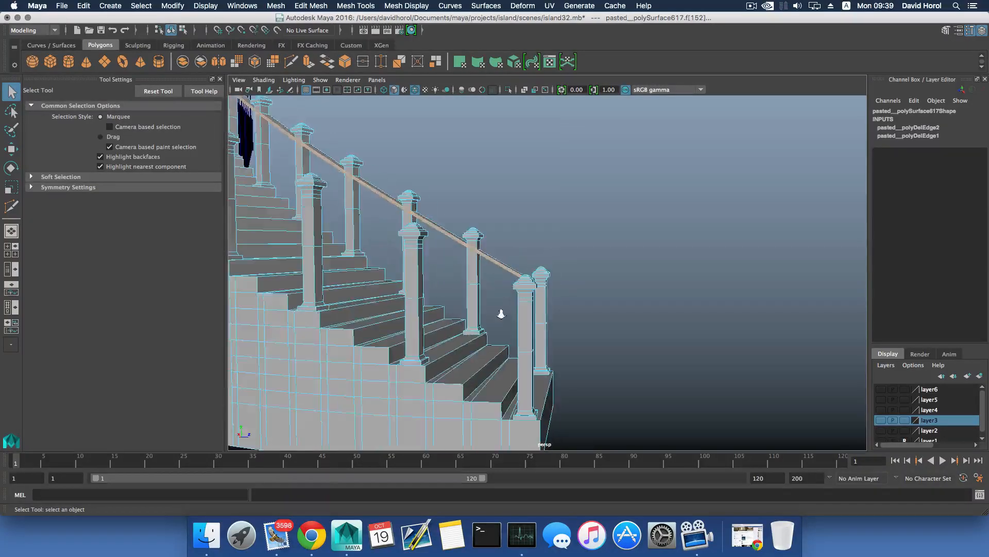
# - Check the selected handrail faces around the lower end of the staircase and its lowest post
pyautogui.keyDown('alt'); pyautogui.moveTo(502, 314); pyautogui.dragTo(412, 304); pyautogui.keyUp('alt')
pyautogui.keyDown('alt'); pyautogui.moveTo(412, 304); pyautogui.dragTo(546, 304, button='middle'); pyautogui.keyUp('alt')
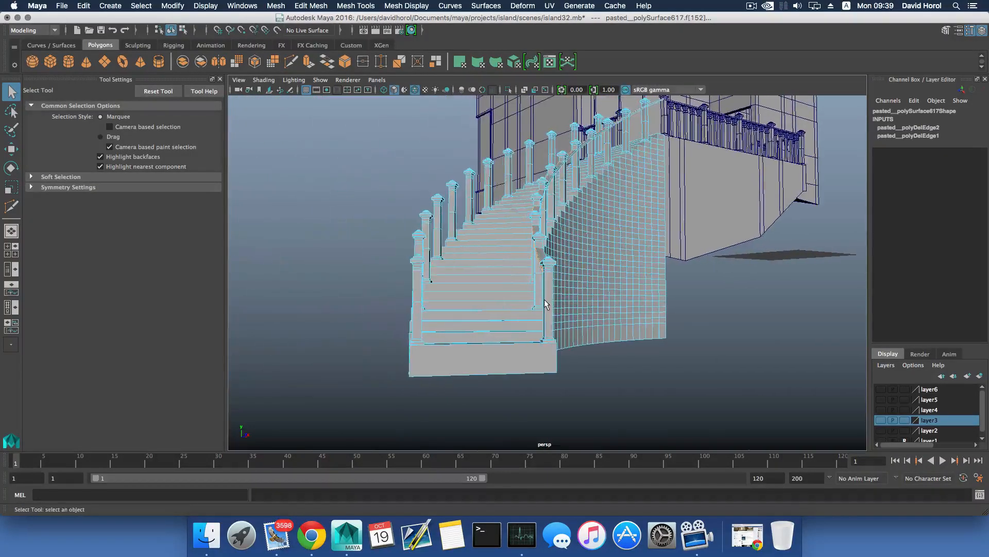
pyautogui.keyDown('alt'); pyautogui.moveTo(520, 292); pyautogui.dragTo(685, 340, button='right'); pyautogui.keyUp('alt')
pyautogui.keyDown('alt'); pyautogui.moveTo(552, 309); pyautogui.dragTo(584, 303); pyautogui.keyUp('alt')
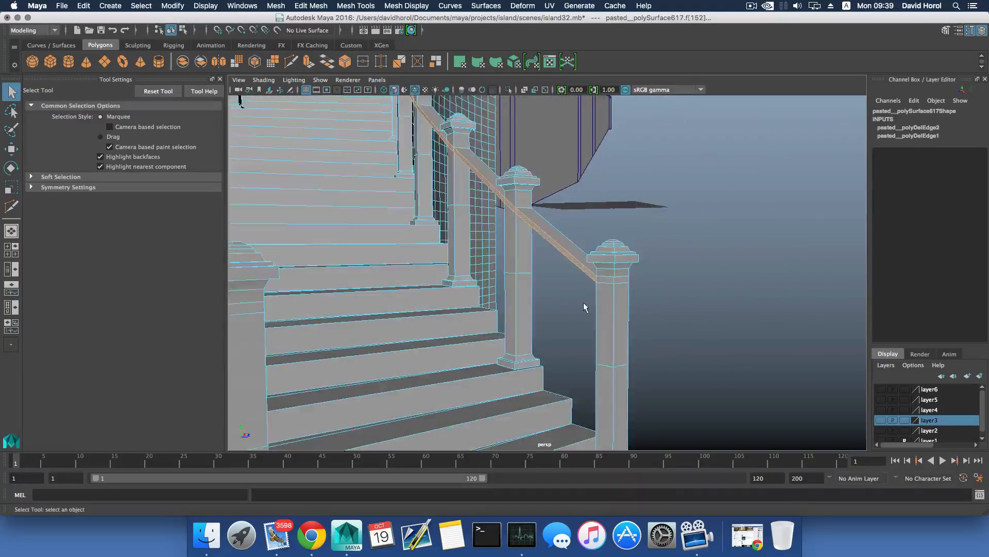
pyautogui.scroll(4, 583, 302)
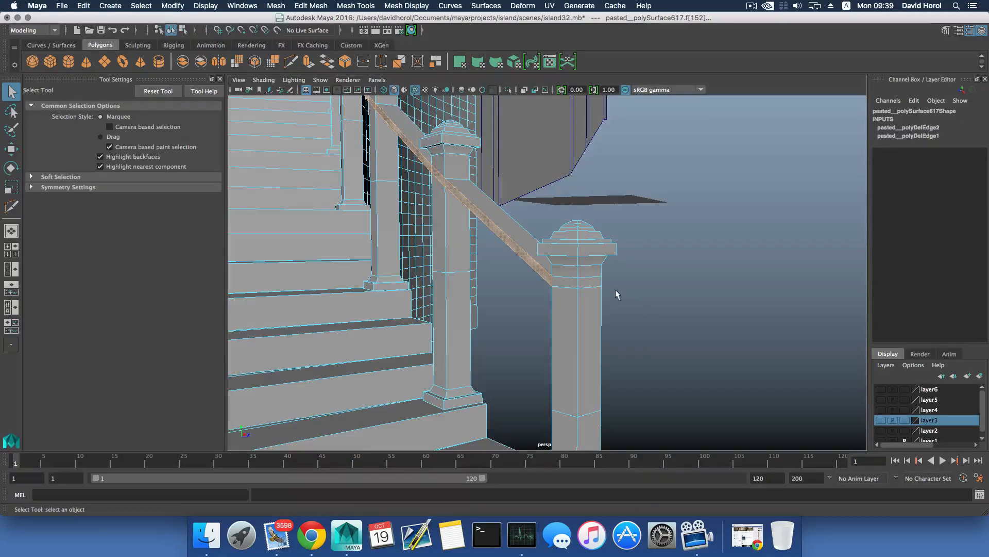
pyautogui.scroll(-4, 611, 332)
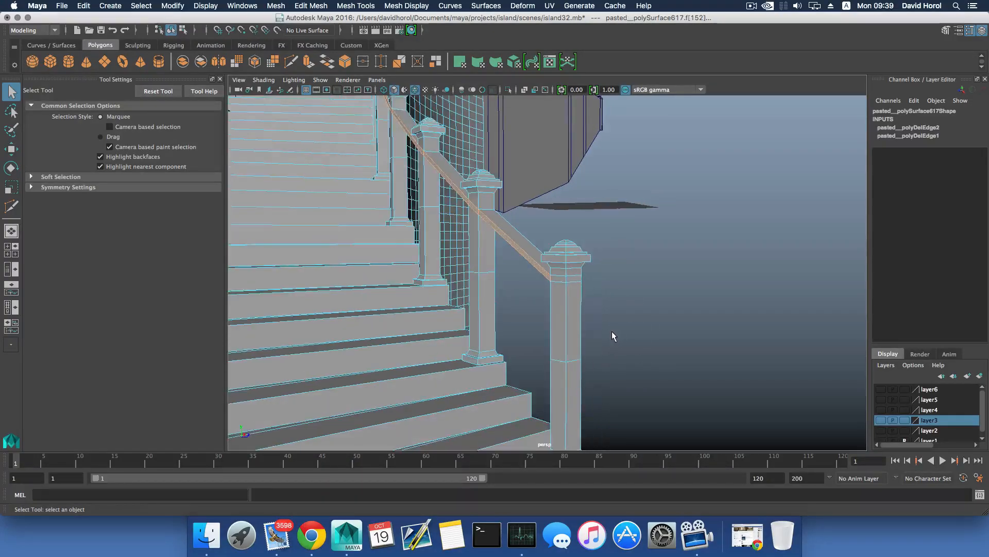
pyautogui.keyDown('alt'); pyautogui.moveTo(612, 333); pyautogui.dragTo(559, 309); pyautogui.keyUp('alt')
pyautogui.keyDown('alt'); pyautogui.moveTo(559, 310); pyautogui.dragTo(542, 384, button='middle'); pyautogui.keyUp('alt')
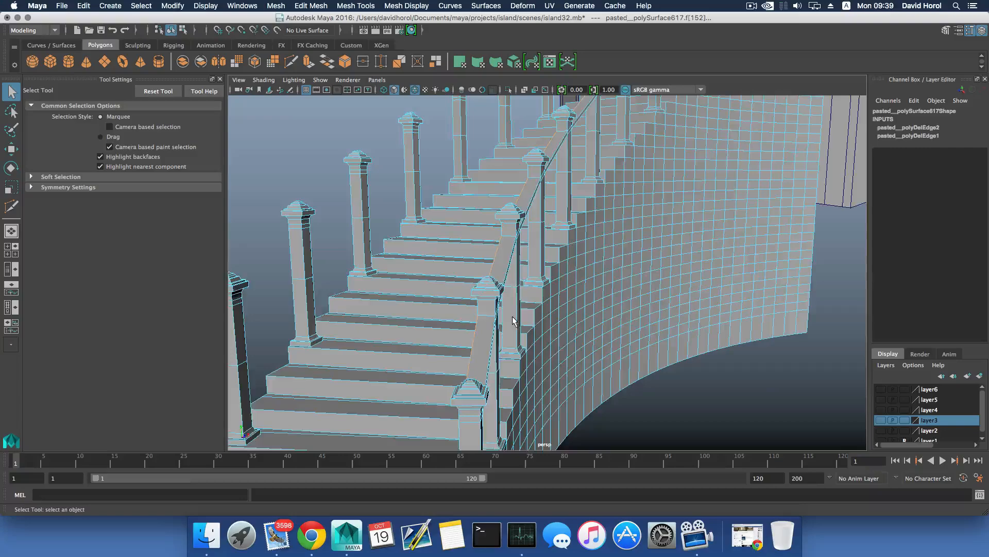
# - Add the handrail's outer side faces to the selection, from the lowest segment up to the balcony post
pyautogui.keyDown('alt'); pyautogui.moveTo(513, 321); pyautogui.dragTo(459, 369); pyautogui.keyUp('alt')
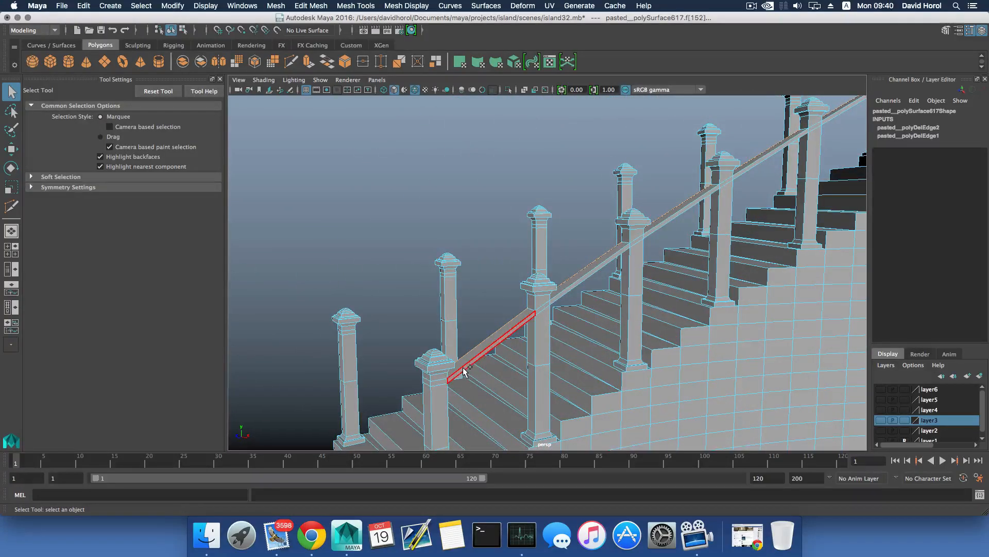
pyautogui.click(464, 371)
pyautogui.scroll(-5, 614, 328)
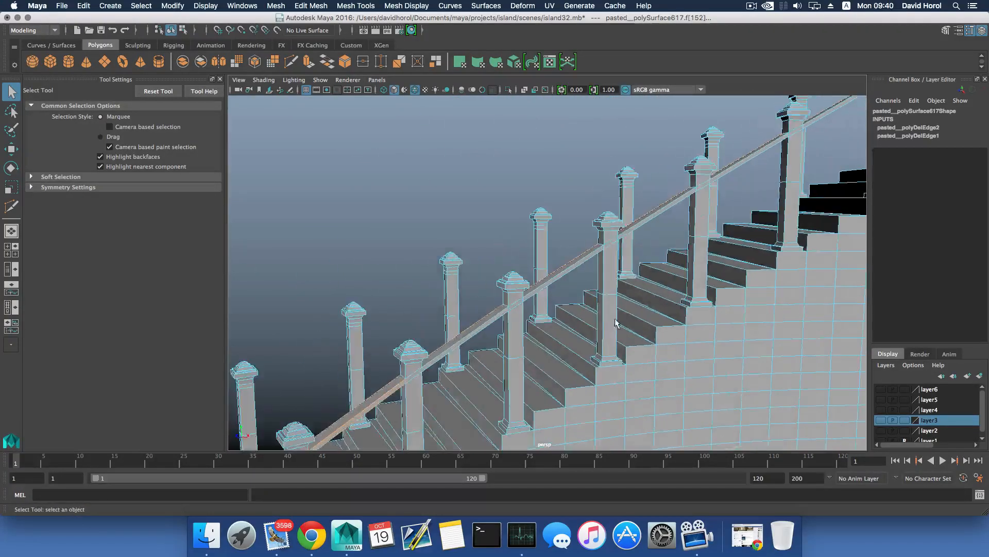
pyautogui.keyDown('alt'); pyautogui.moveTo(645, 321); pyautogui.dragTo(560, 312); pyautogui.keyUp('alt')
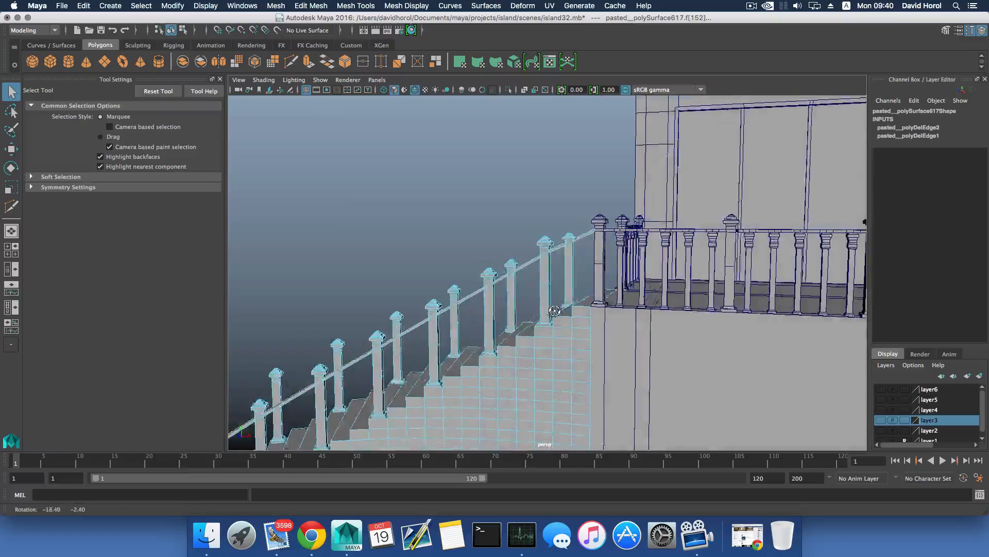
pyautogui.scroll(5, 560, 312)
pyautogui.click(594, 213)
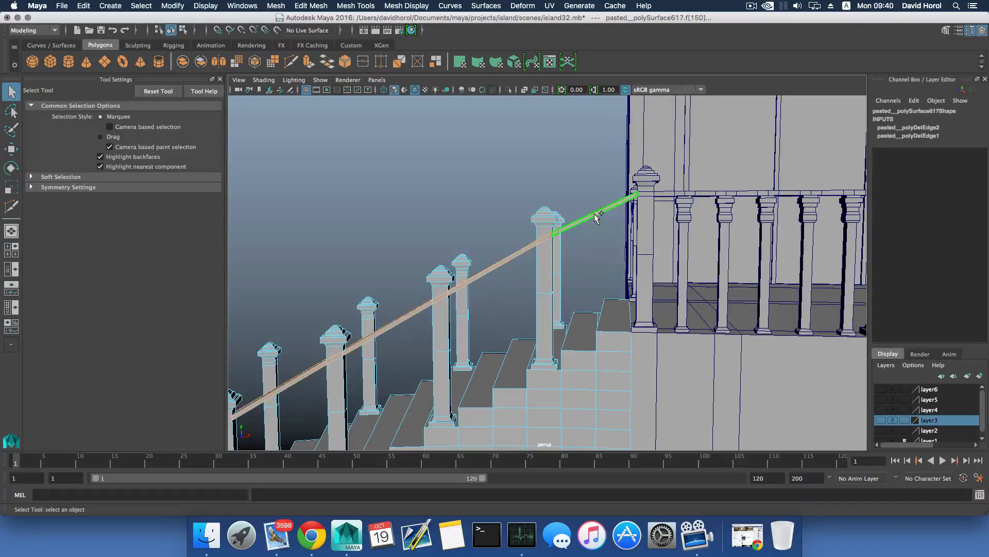
pyautogui.keyDown('alt'); pyautogui.moveTo(580, 249); pyautogui.dragTo(623, 239); pyautogui.keyUp('alt')
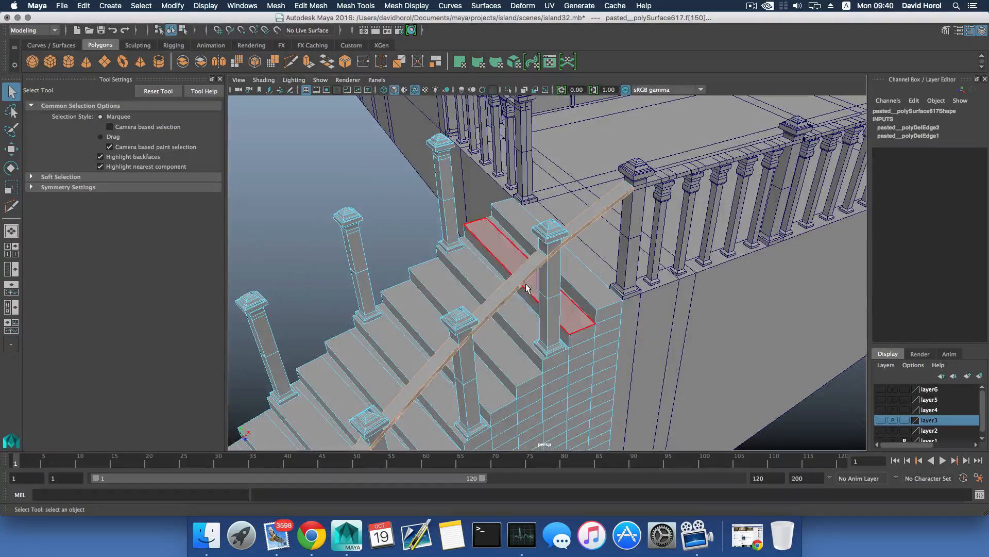
pyautogui.keyDown('alt'); pyautogui.moveTo(508, 320); pyautogui.dragTo(530, 240); pyautogui.keyUp('alt')
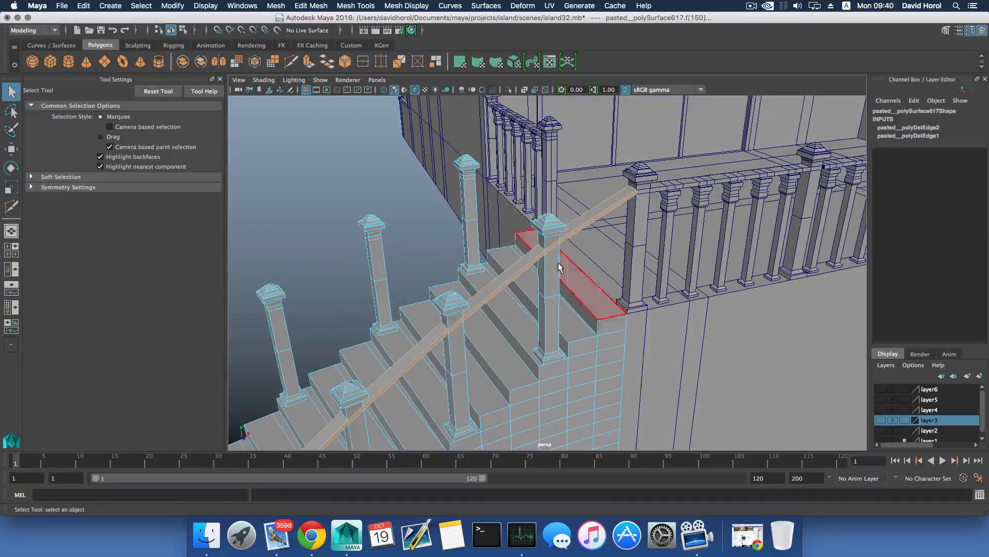
# - Extrude the selected handrail side faces with a local Z translation of 0.298
pyautogui.click(309, 62)
pyautogui.moveTo(583, 270); pyautogui.dragTo(593, 249)
pyautogui.scroll(4, 586, 272)
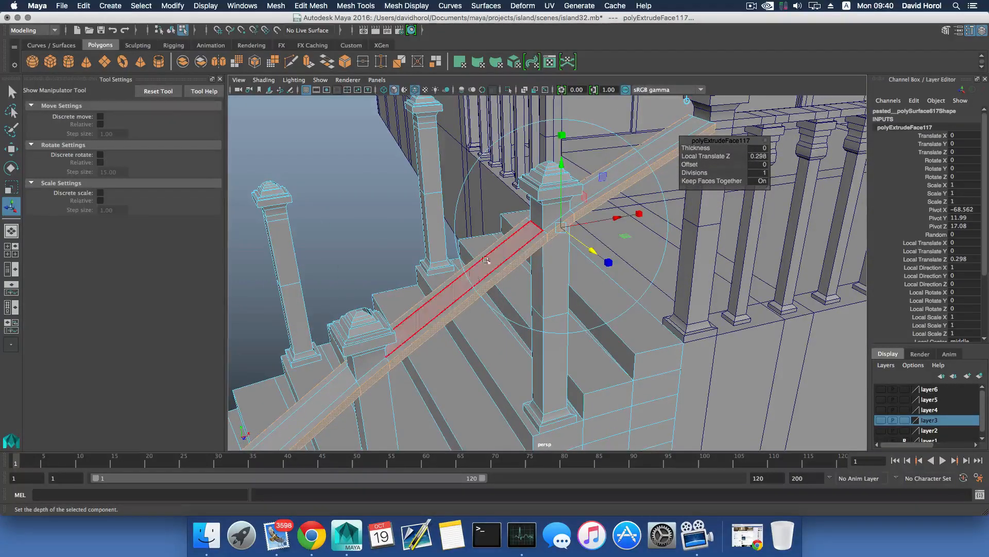
# - Switch to edge selection and select the long edge loops running along both sides of the extruded handrail
pyautogui.moveTo(449, 292); pyautogui.dragTo(444, 237, button='right')
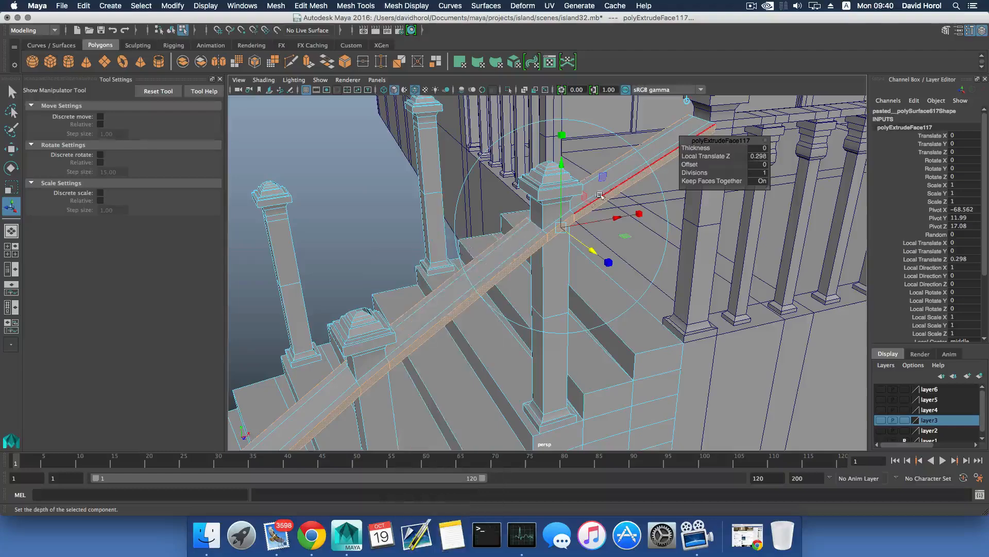
pyautogui.press('q')
pyautogui.click(630, 181)
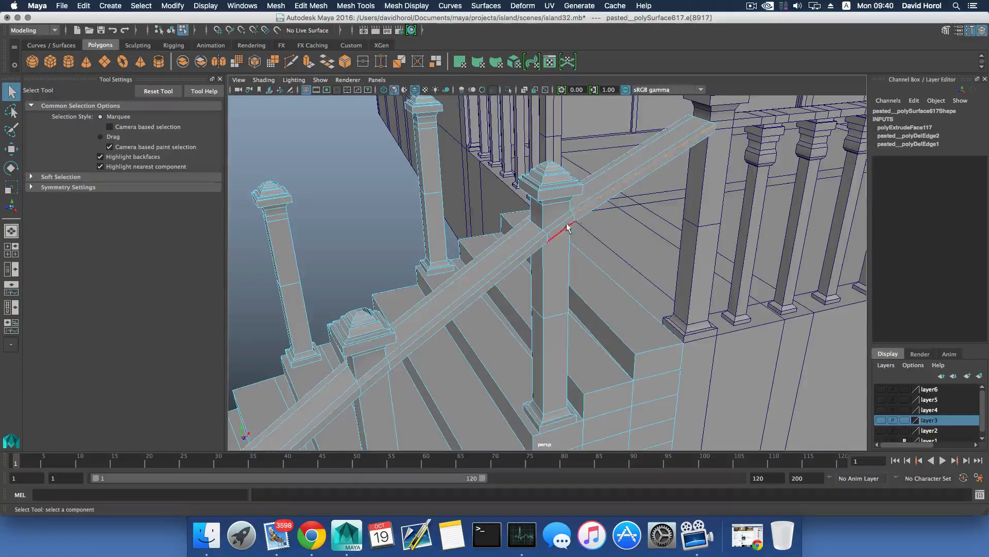
pyautogui.scroll(-10, 564, 231)
pyautogui.scroll(-10, 546, 242)
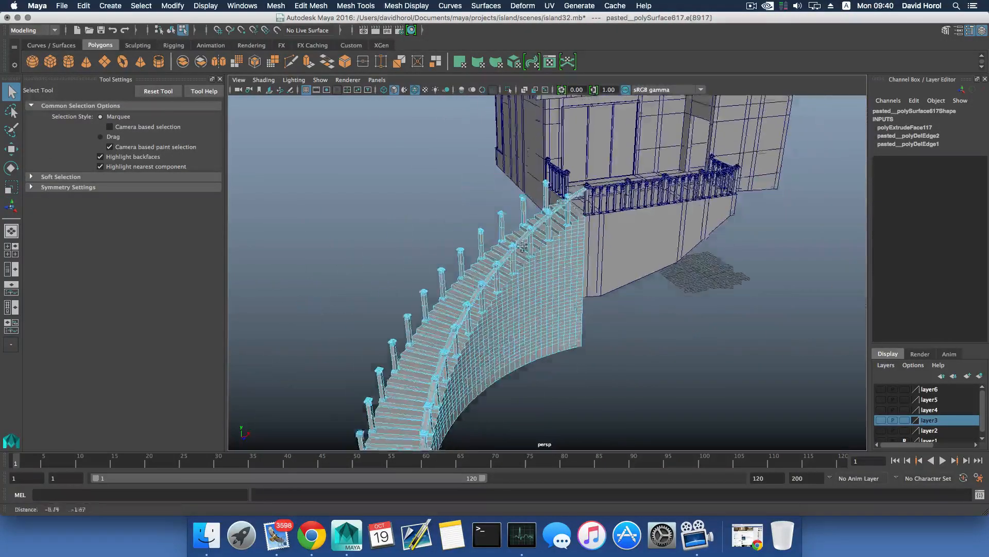
pyautogui.scroll(15, 523, 248)
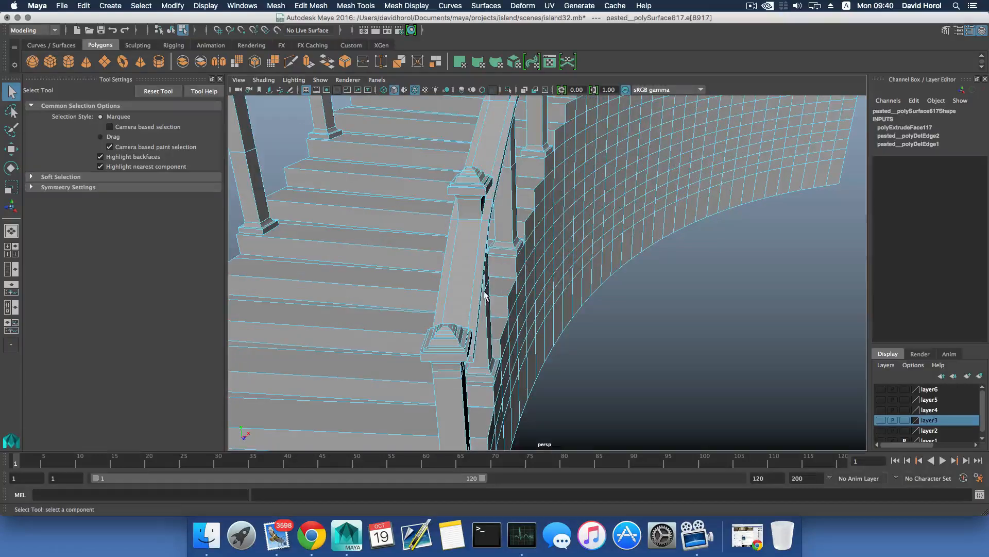
pyautogui.keyDown('shift'); pyautogui.doubleClick(480, 293); pyautogui.keyUp('shift')
pyautogui.keyDown('alt'); pyautogui.moveTo(471, 294); pyautogui.dragTo(612, 279); pyautogui.keyUp('alt')
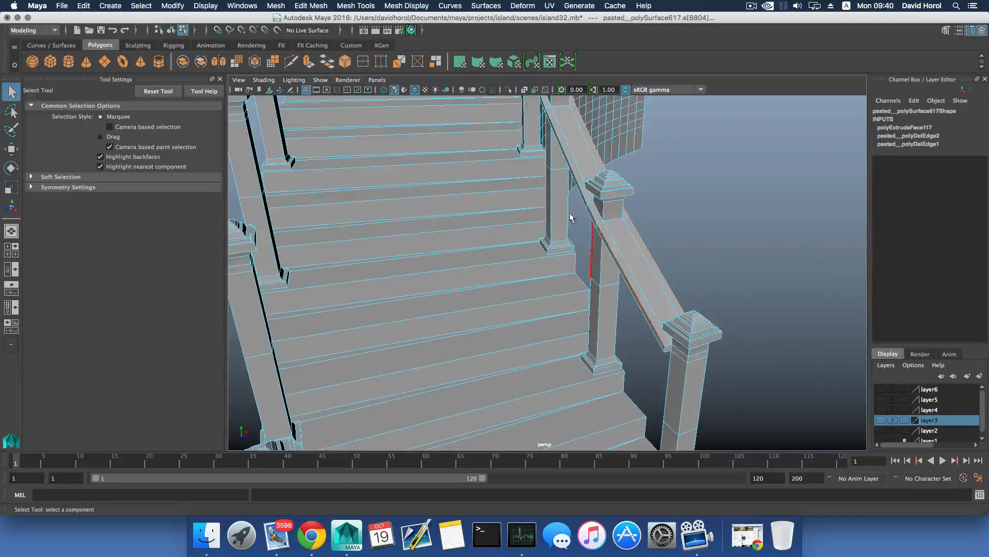
# - Bevel the selected handrail edges with a fraction of 1 and 4 segments
pyautogui.scroll(-10, 571, 218)
pyautogui.keyDown('alt'); pyautogui.moveTo(571, 218); pyautogui.dragTo(678, 288); pyautogui.keyUp('alt')
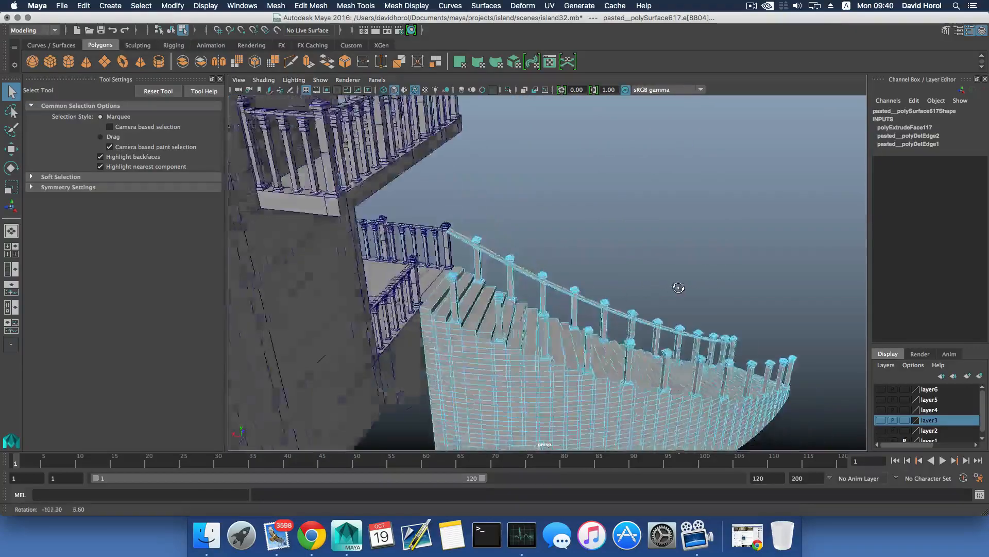
pyautogui.scroll(15, 520, 281)
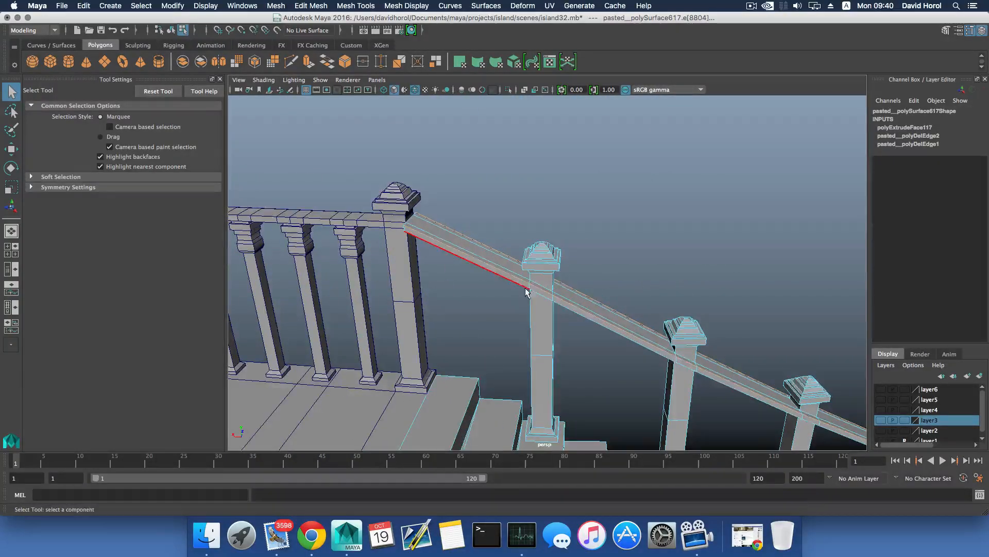
pyautogui.keyDown('alt'); pyautogui.moveTo(527, 291); pyautogui.dragTo(483, 301); pyautogui.keyUp('alt')
pyautogui.keyDown('shift'); pyautogui.moveTo(514, 311); pyautogui.dragTo(553, 314, button='right'); pyautogui.keyUp('shift')
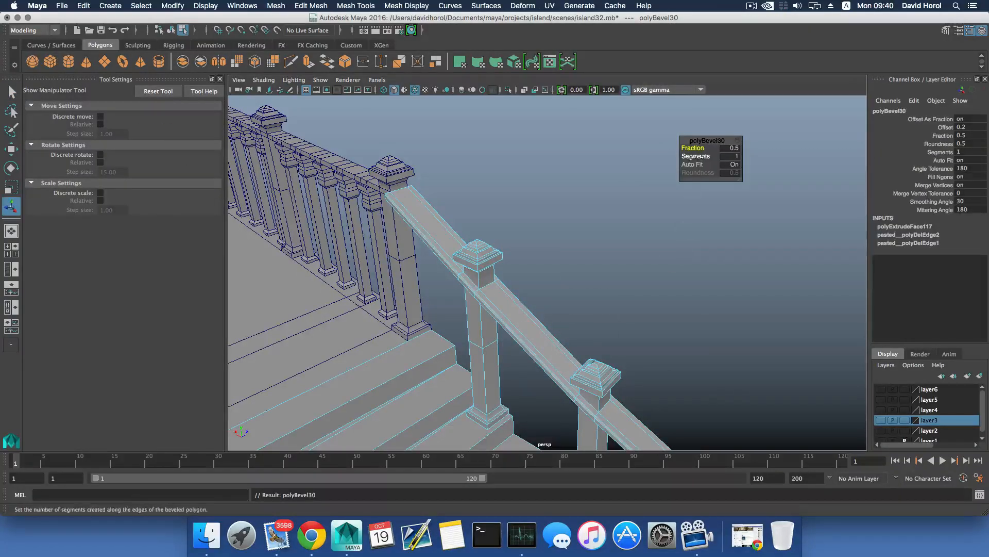
pyautogui.moveTo(693, 148); pyautogui.dragTo(717, 157)
pyautogui.keyDown('alt'); pyautogui.moveTo(630, 250); pyautogui.dragTo(518, 256); pyautogui.keyUp('alt')
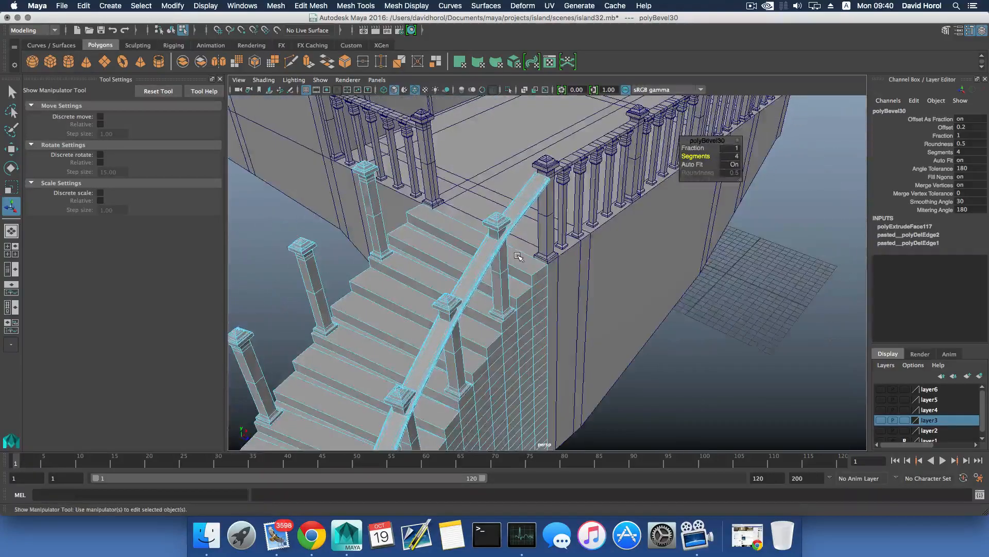
# - Return to object selection and examine the bevelled handrail and the staircase's side walls
pyautogui.press('F8')
pyautogui.scroll(-4, 518, 256)
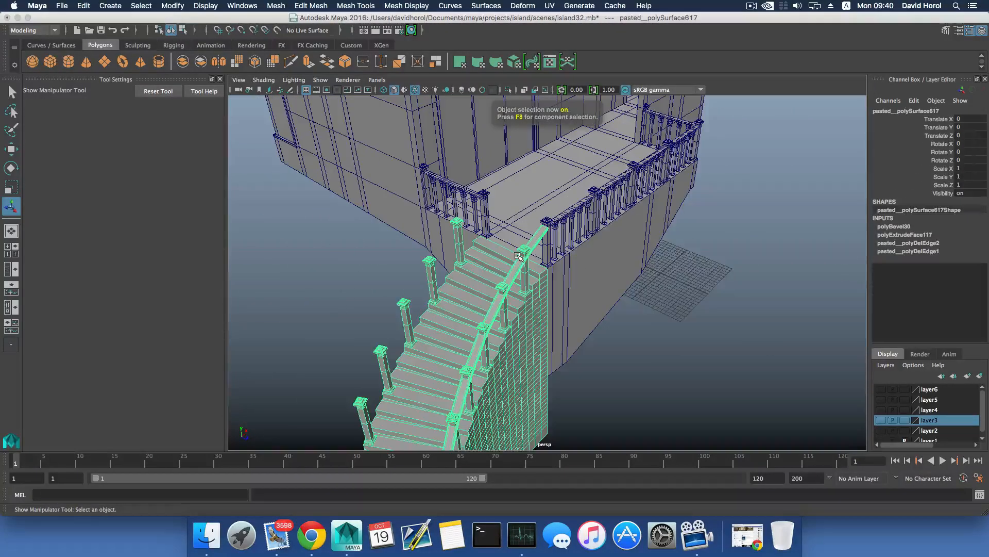
pyautogui.keyDown('alt'); pyautogui.moveTo(523, 268); pyautogui.dragTo(577, 255); pyautogui.keyUp('alt')
pyautogui.keyDown('alt'); pyautogui.moveTo(573, 254); pyautogui.dragTo(682, 310, button='right'); pyautogui.keyUp('alt')
pyautogui.keyDown('alt'); pyautogui.moveTo(633, 257); pyautogui.dragTo(577, 278); pyautogui.keyUp('alt')
pyautogui.keyDown('alt'); pyautogui.moveTo(576, 278); pyautogui.dragTo(516, 258, button='right'); pyautogui.keyUp('alt')
pyautogui.keyDown('alt'); pyautogui.moveTo(515, 258); pyautogui.dragTo(485, 244); pyautogui.keyUp('alt')
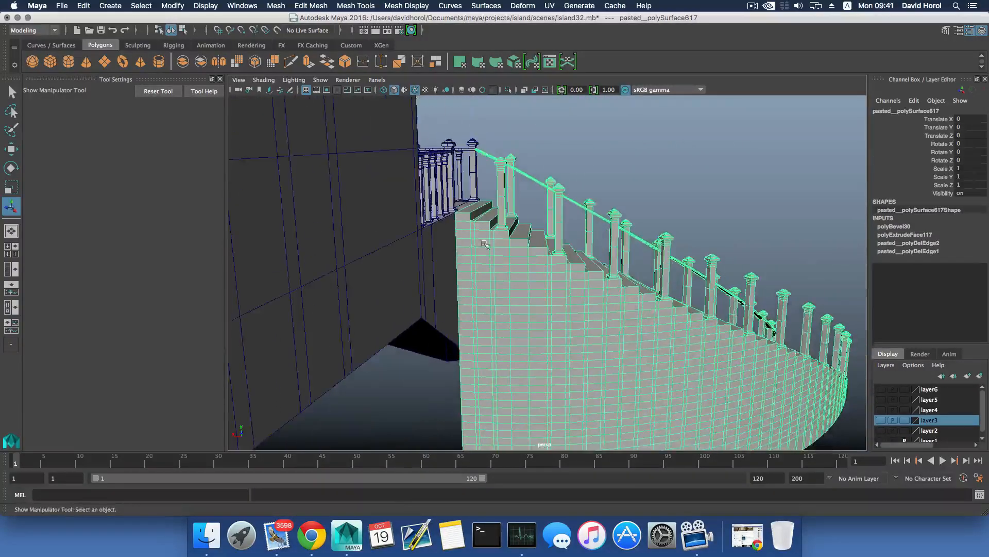
# - Select the edge loop that cuts diagonally across the second-highest stair tread and continues down the side wall
pyautogui.scroll(4, 558, 285)
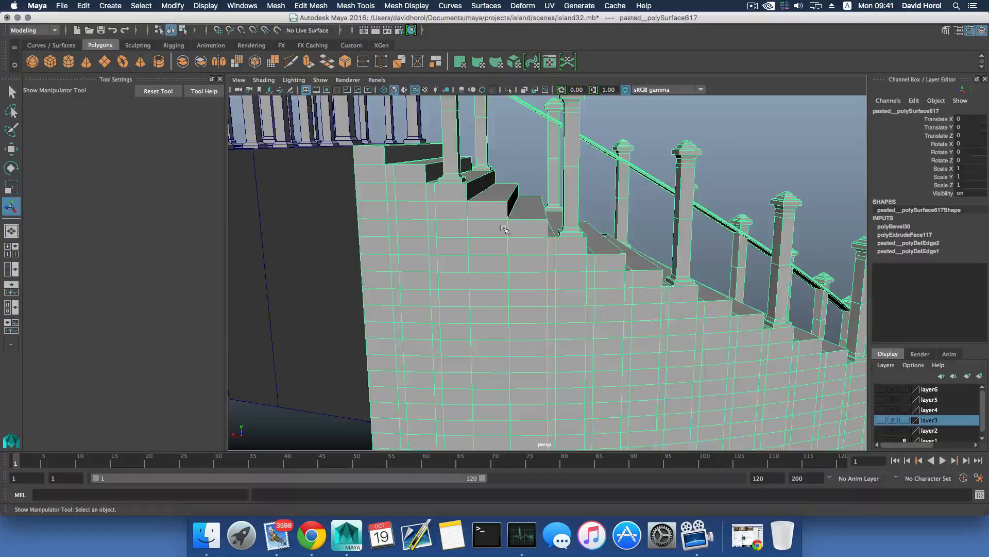
pyautogui.keyDown('alt'); pyautogui.moveTo(512, 280); pyautogui.dragTo(529, 297); pyautogui.keyUp('alt')
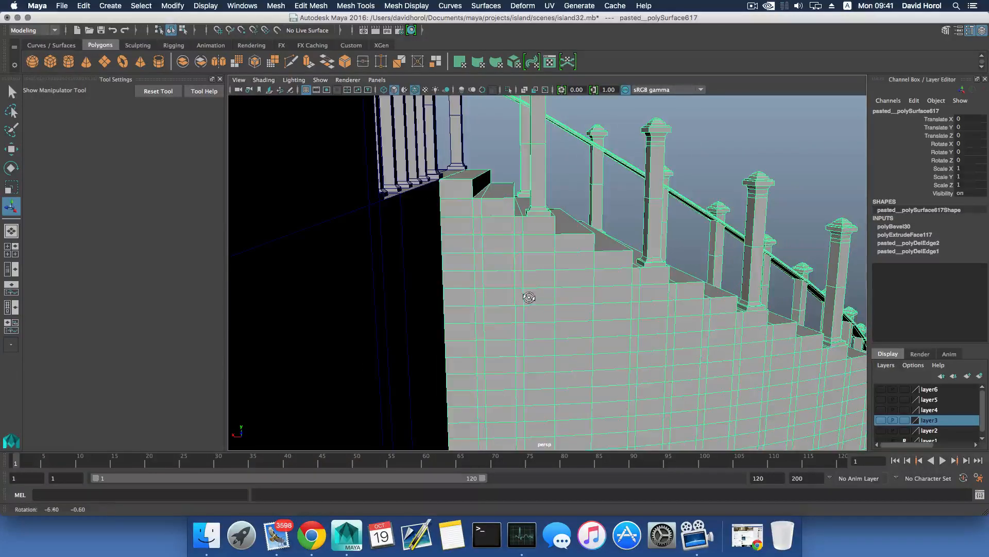
pyautogui.keyDown('alt'); pyautogui.moveTo(556, 272); pyautogui.dragTo(579, 324, button='middle'); pyautogui.keyUp('alt')
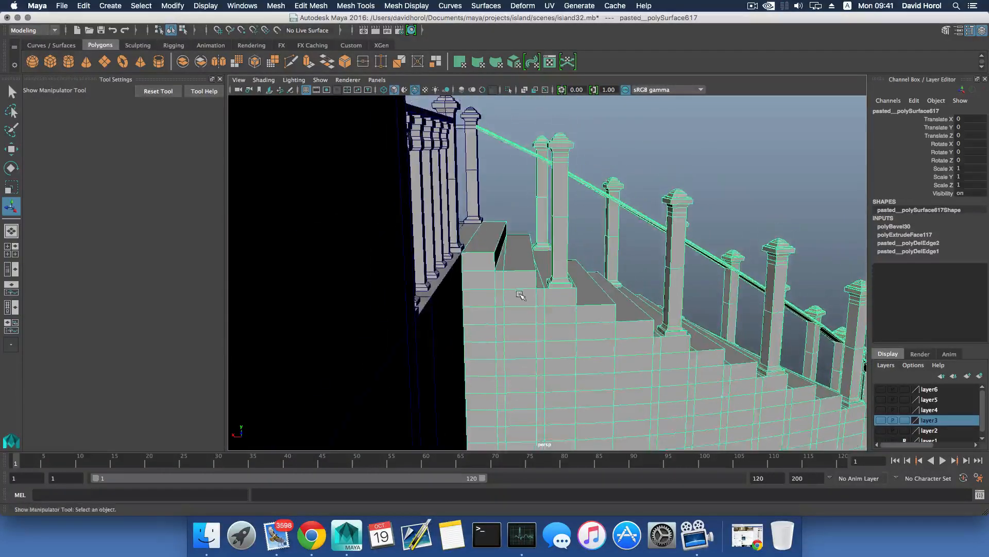
pyautogui.keyDown('alt'); pyautogui.moveTo(520, 293); pyautogui.dragTo(595, 328, button='right'); pyautogui.keyUp('alt')
pyautogui.moveTo(501, 266); pyautogui.dragTo(484, 242, button='right')
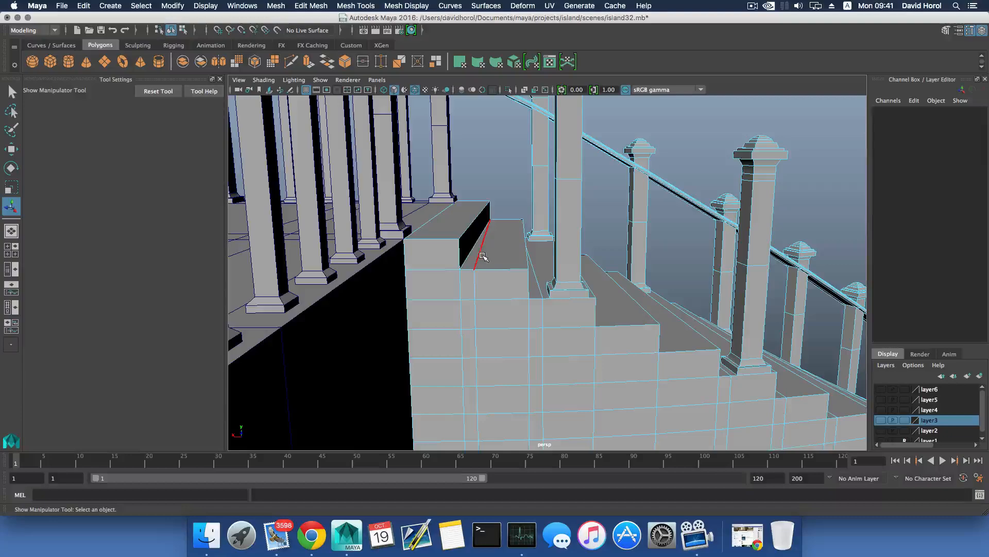
pyautogui.doubleClick(486, 284)
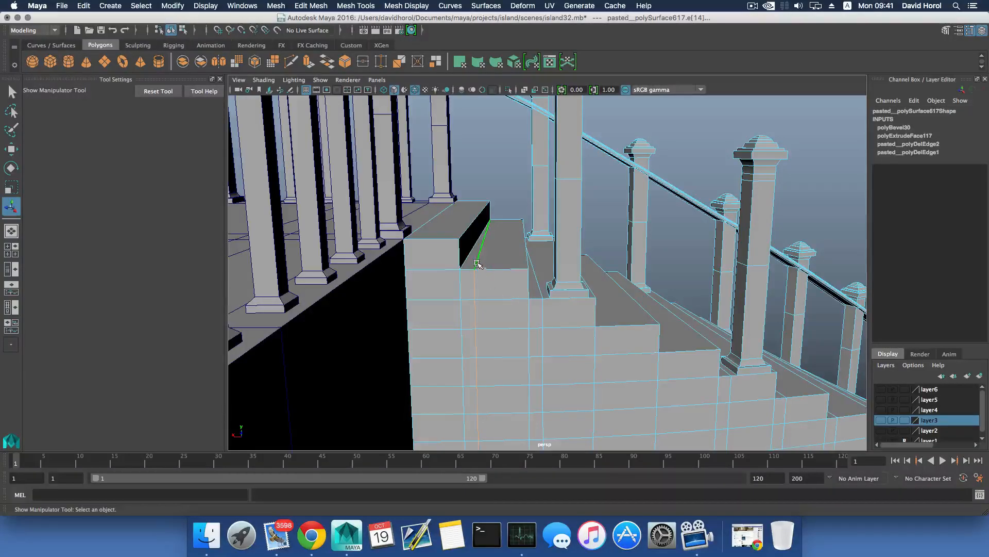
# - Check the selected edge loop on the staircase's opposite side wall and delete it
pyautogui.scroll(-5, 490, 305)
pyautogui.keyDown('alt'); pyautogui.moveTo(527, 321); pyautogui.dragTo(328, 310); pyautogui.keyUp('alt')
pyautogui.keyDown('alt'); pyautogui.moveTo(490, 310); pyautogui.dragTo(575, 284); pyautogui.keyUp('alt')
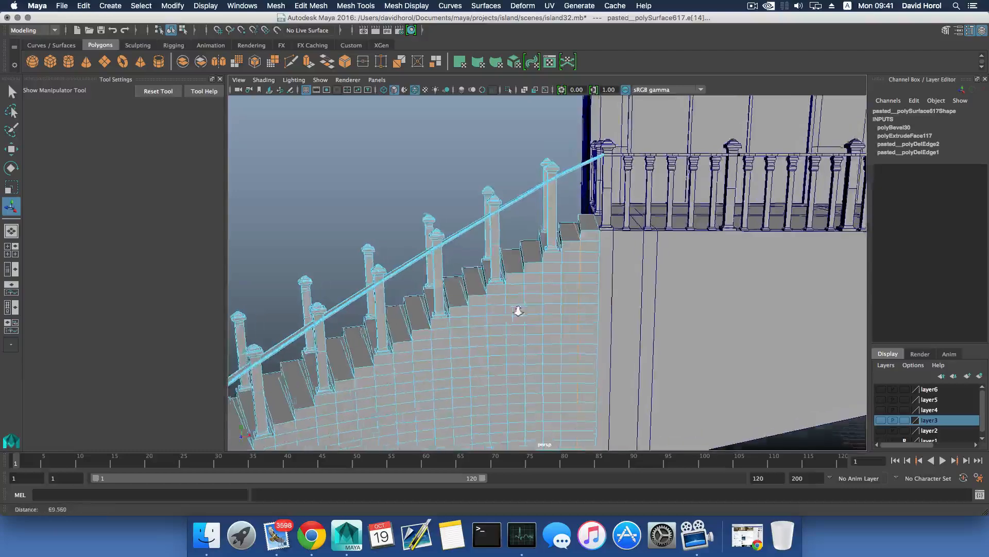
pyautogui.keyDown('alt'); pyautogui.moveTo(519, 311); pyautogui.dragTo(638, 261, button='right'); pyautogui.keyUp('alt')
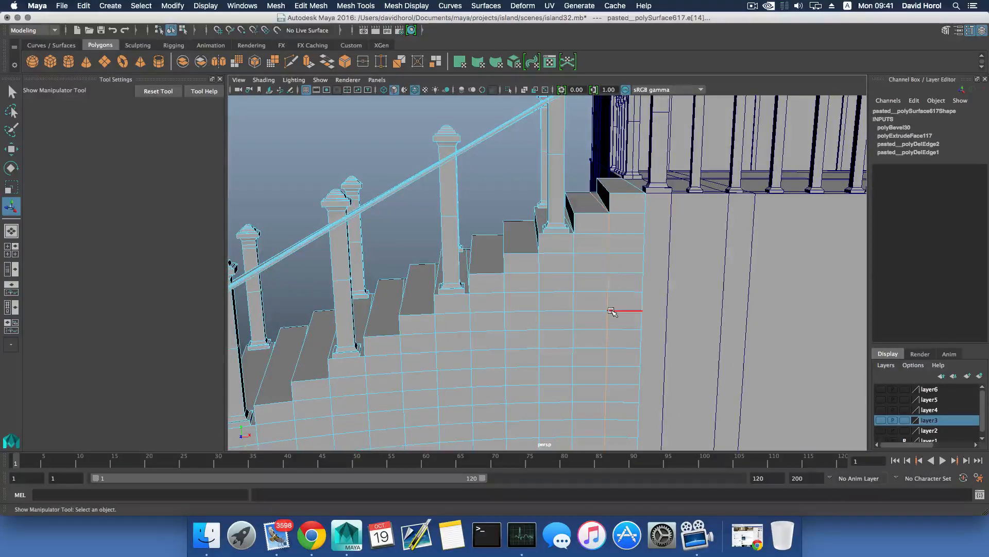
pyautogui.keyDown('alt'); pyautogui.moveTo(615, 294); pyautogui.dragTo(549, 320); pyautogui.keyUp('alt')
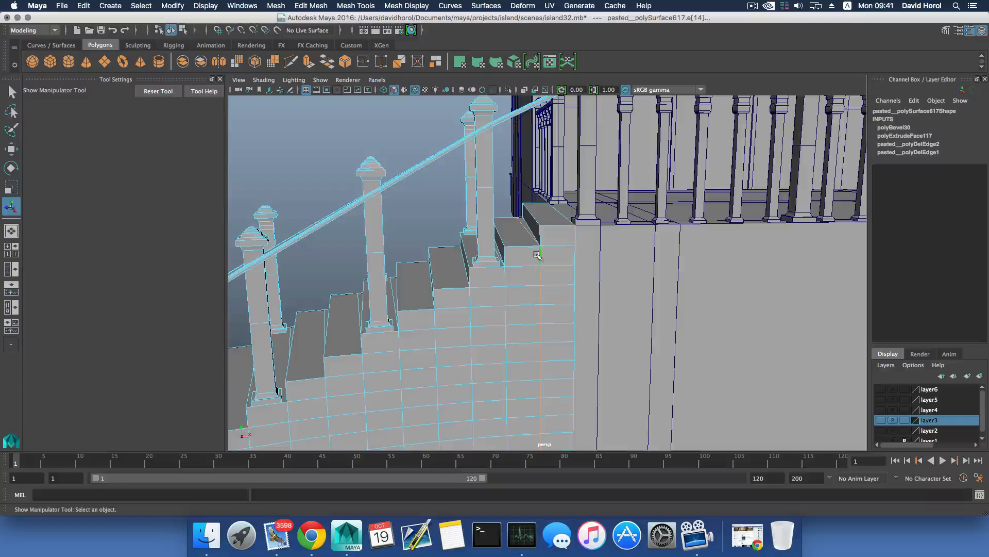
pyautogui.scroll(3, 537, 310)
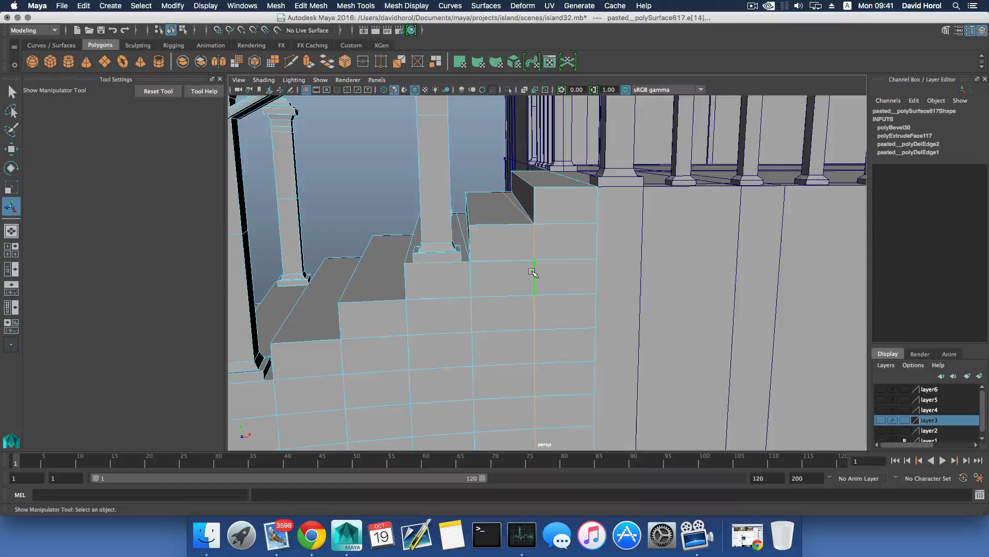
pyautogui.keyDown('alt'); pyautogui.moveTo(537, 260); pyautogui.dragTo(541, 259); pyautogui.keyUp('alt')
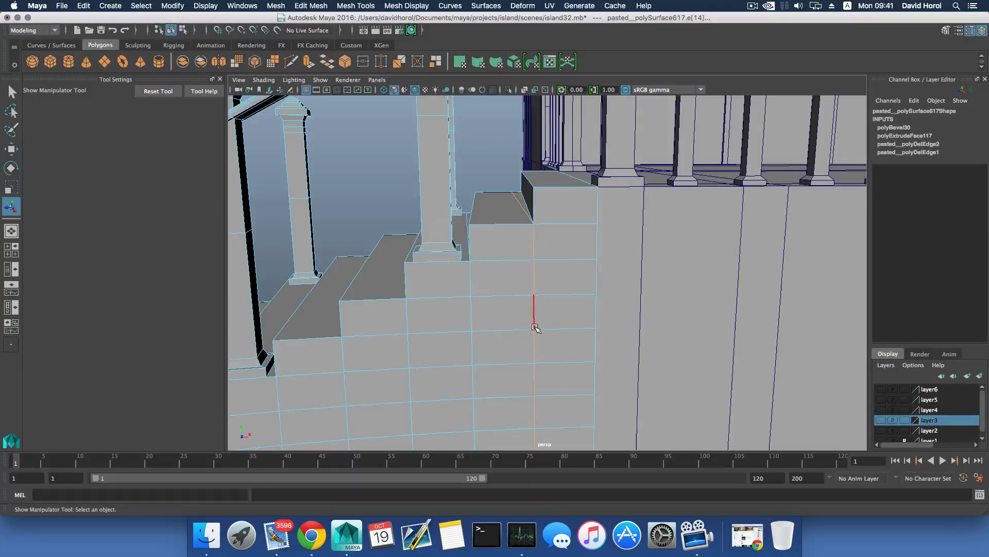
pyautogui.keyDown('shift'); pyautogui.moveTo(544, 257); pyautogui.dragTo(492, 256, button='right'); pyautogui.keyUp('shift')
pyautogui.click(531, 241)
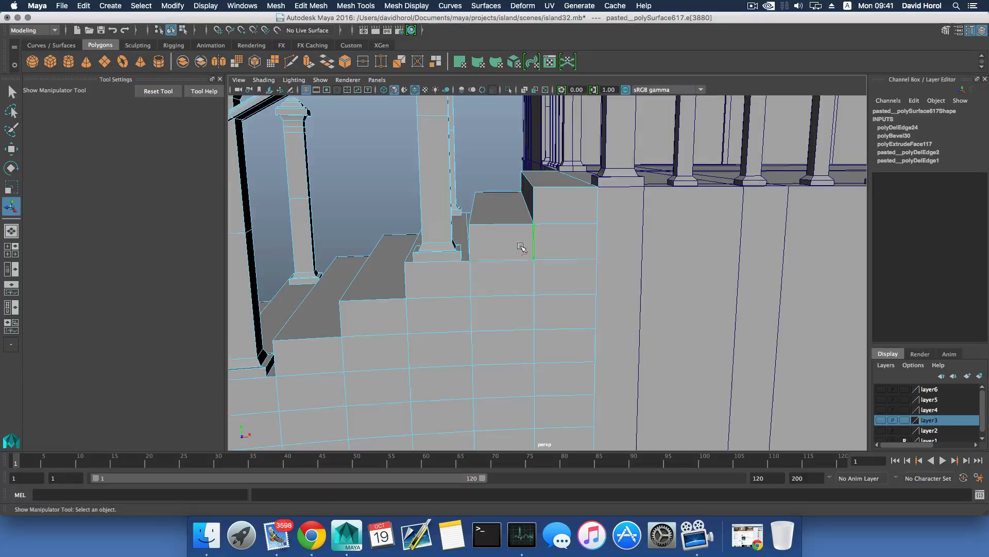
# - Select the redundant vertical edge loop beside the uppermost post on the side wall below the second-highest step and delete it
pyautogui.keyDown('alt'); pyautogui.moveTo(563, 238); pyautogui.dragTo(556, 262); pyautogui.keyUp('alt')
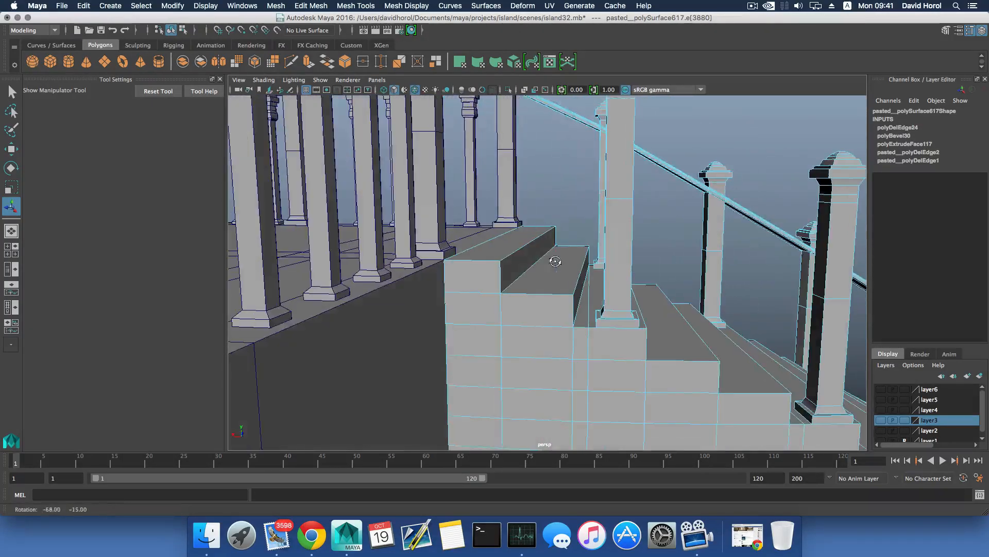
pyautogui.click(589, 303)
pyautogui.doubleClick(589, 303)
pyautogui.keyDown('alt'); pyautogui.moveTo(589, 303); pyautogui.dragTo(575, 290); pyautogui.keyUp('alt')
pyautogui.keyDown('alt'); pyautogui.moveTo(621, 320); pyautogui.dragTo(556, 301); pyautogui.keyUp('alt')
pyautogui.keyDown('shift'); pyautogui.moveTo(556, 302); pyautogui.dragTo(506, 315, button='right'); pyautogui.keyUp('shift')
pyautogui.scroll(-5, 576, 300)
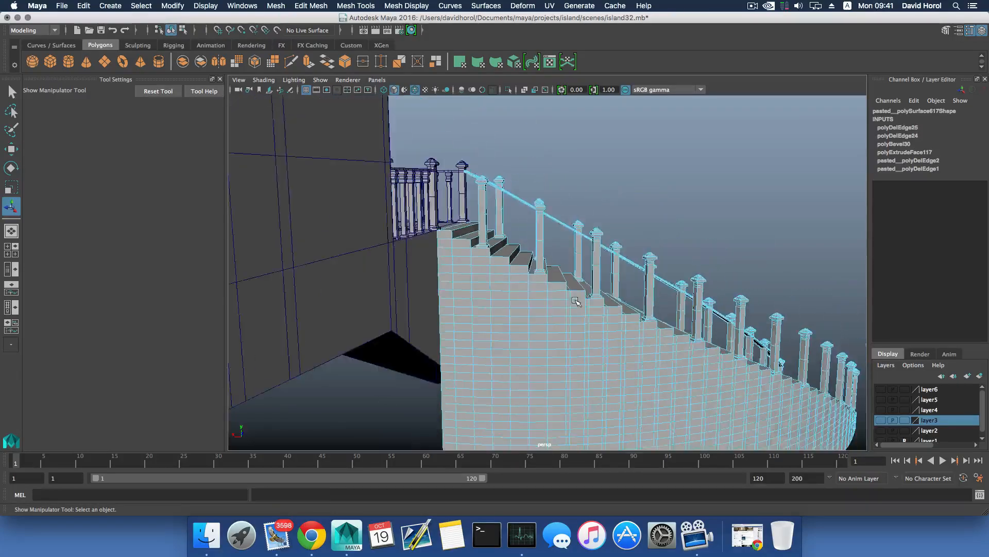
# - Return the staircase to object selection and make layer1, which holds the island terrain, visible
pyautogui.keyDown('alt'); pyautogui.moveTo(580, 299); pyautogui.dragTo(413, 305); pyautogui.keyUp('alt')
pyautogui.press('F8')
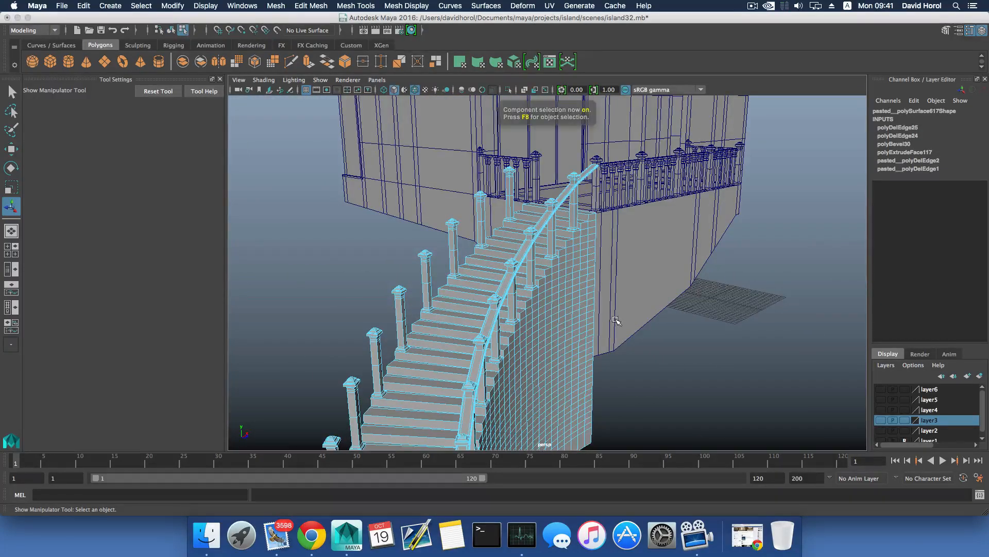
pyautogui.scroll(-5, 606, 327)
pyautogui.keyDown('alt'); pyautogui.moveTo(607, 331); pyautogui.dragTo(562, 305); pyautogui.keyUp('alt')
pyautogui.scroll(-1, 890, 420)
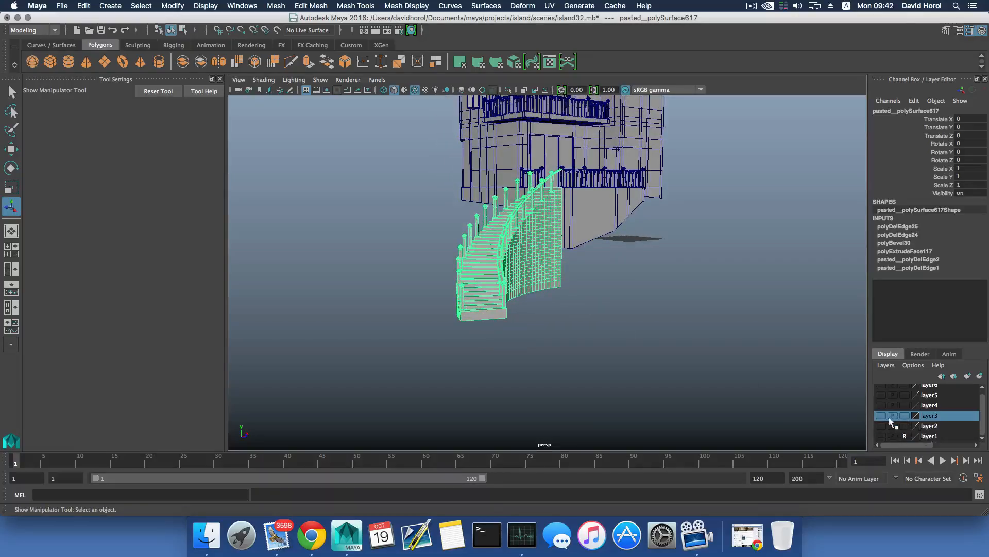
pyautogui.click(881, 435)
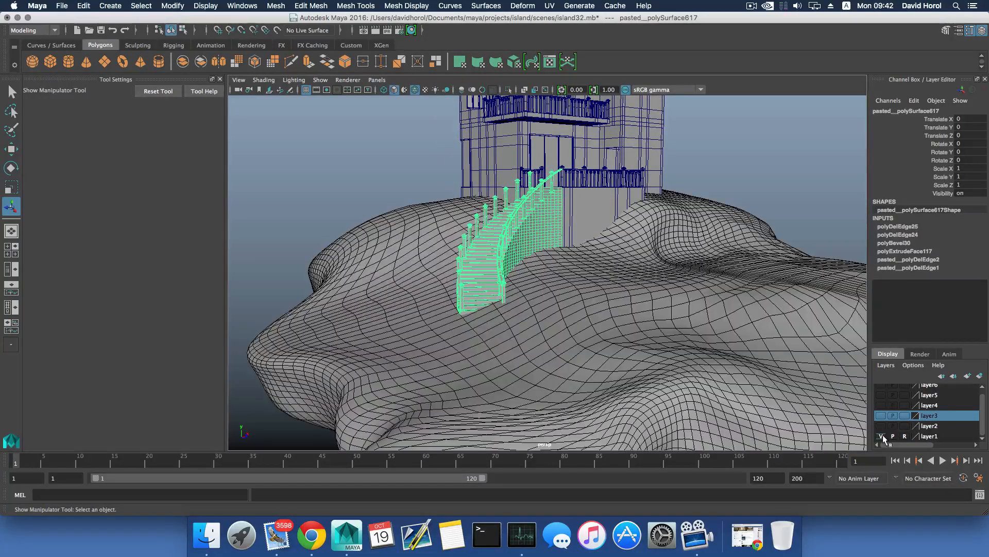
# - Examine how the staircase and house sit on the island terrain from several sides, and deselect the staircase
pyautogui.keyDown('alt'); pyautogui.moveTo(639, 309); pyautogui.dragTo(547, 312); pyautogui.keyUp('alt')
pyautogui.keyDown('alt'); pyautogui.moveTo(548, 312); pyautogui.dragTo(587, 328, button='middle'); pyautogui.keyUp('alt')
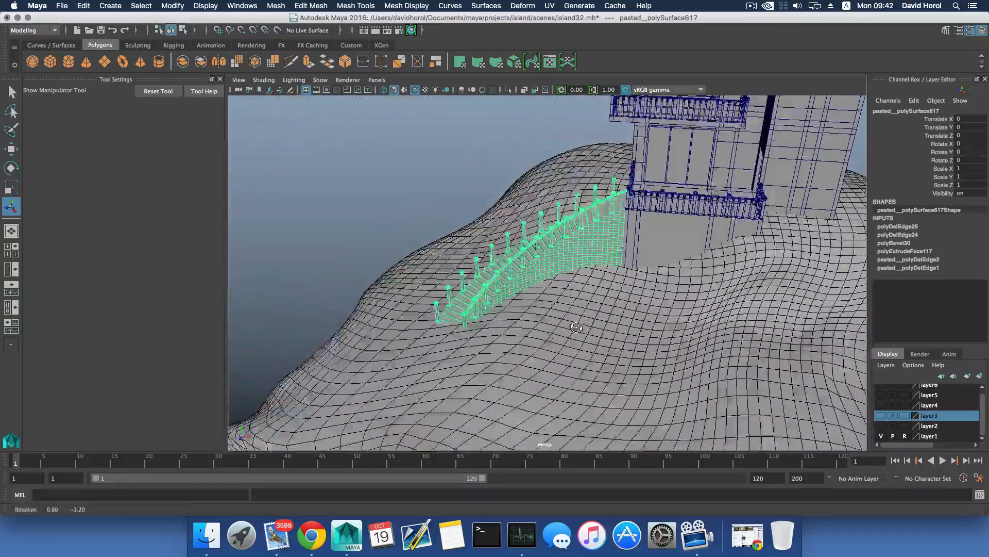
pyautogui.keyDown('alt'); pyautogui.moveTo(587, 328); pyautogui.dragTo(505, 304); pyautogui.keyUp('alt')
pyautogui.keyDown('alt'); pyautogui.moveTo(505, 304); pyautogui.dragTo(572, 336, button='right'); pyautogui.keyUp('alt')
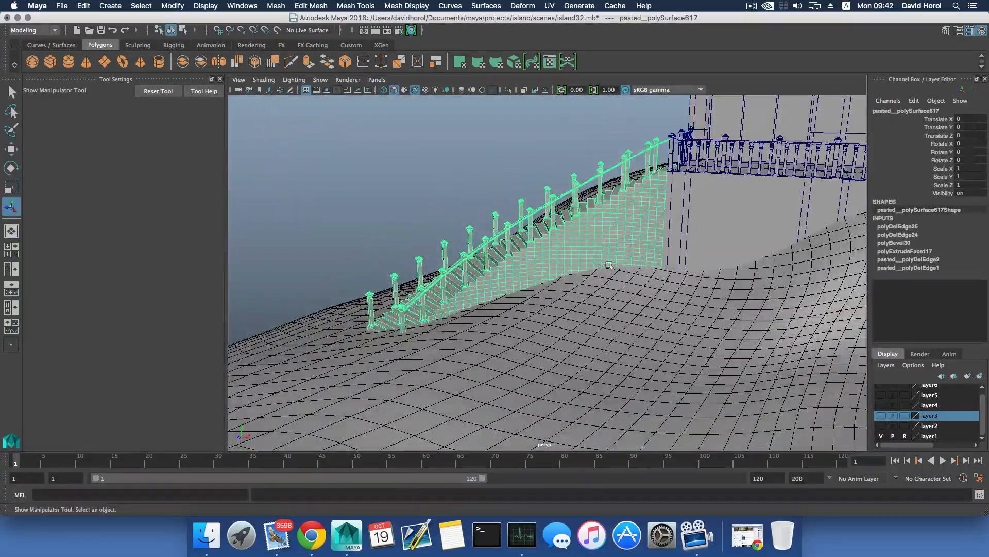
pyautogui.keyDown('alt'); pyautogui.moveTo(572, 336); pyautogui.dragTo(532, 236); pyautogui.keyUp('alt')
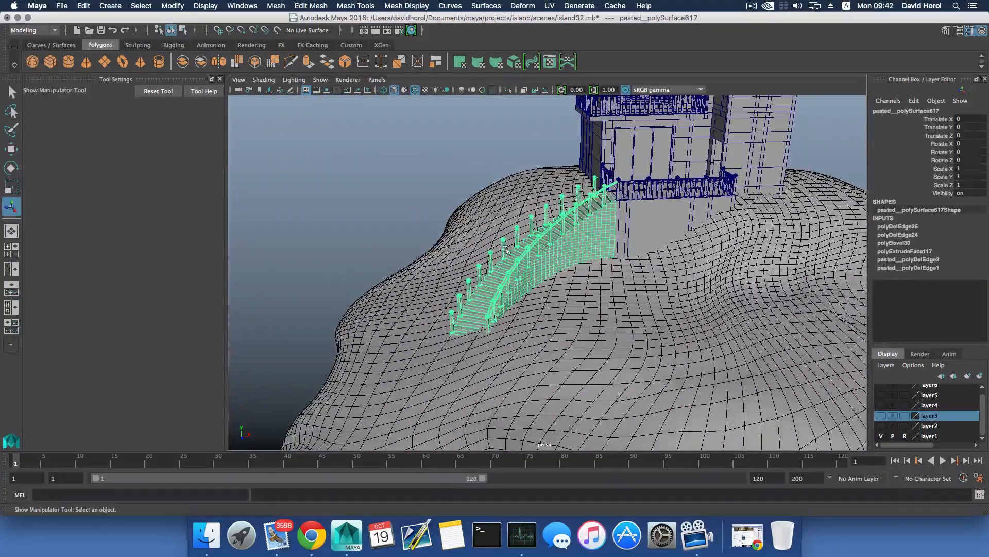
pyautogui.scroll(-5, 460, 355)
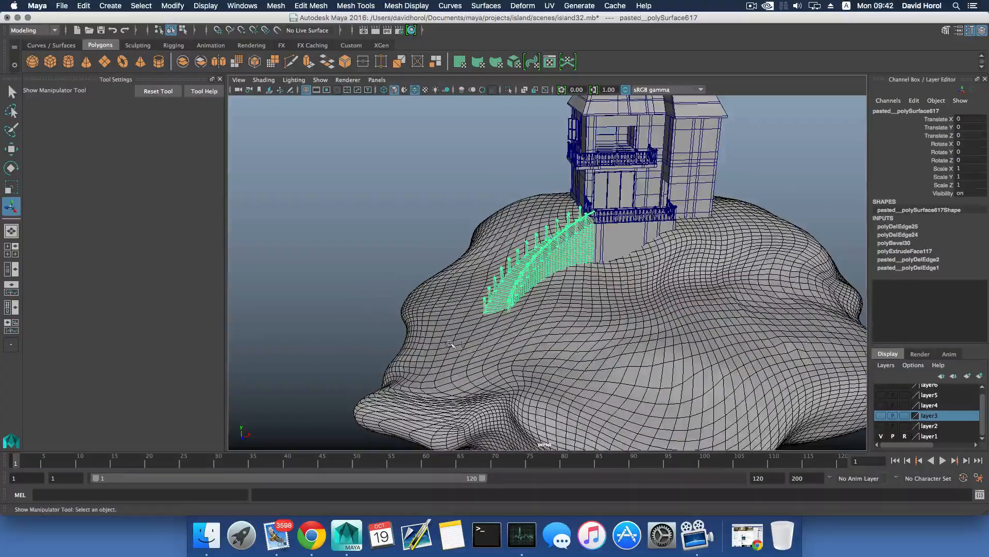
pyautogui.keyDown('alt'); pyautogui.moveTo(451, 344); pyautogui.dragTo(545, 337); pyautogui.keyUp('alt')
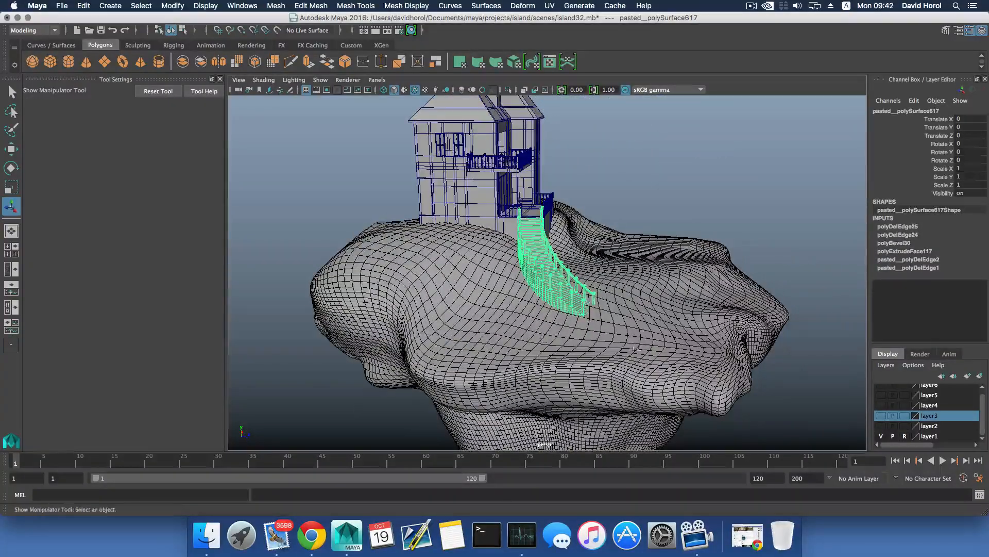
pyautogui.keyDown('alt'); pyautogui.moveTo(635, 348); pyautogui.dragTo(579, 278); pyautogui.keyUp('alt')
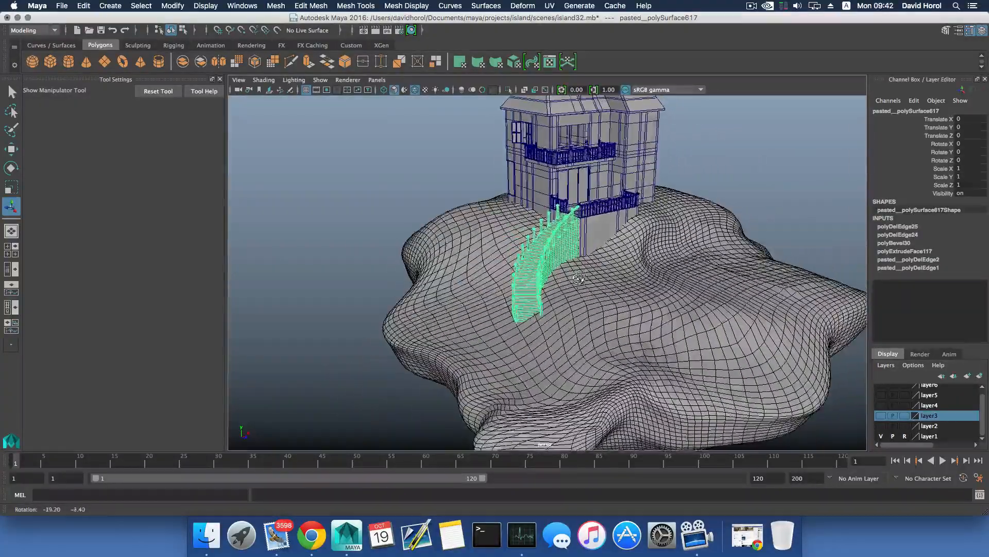
pyautogui.click(485, 249)
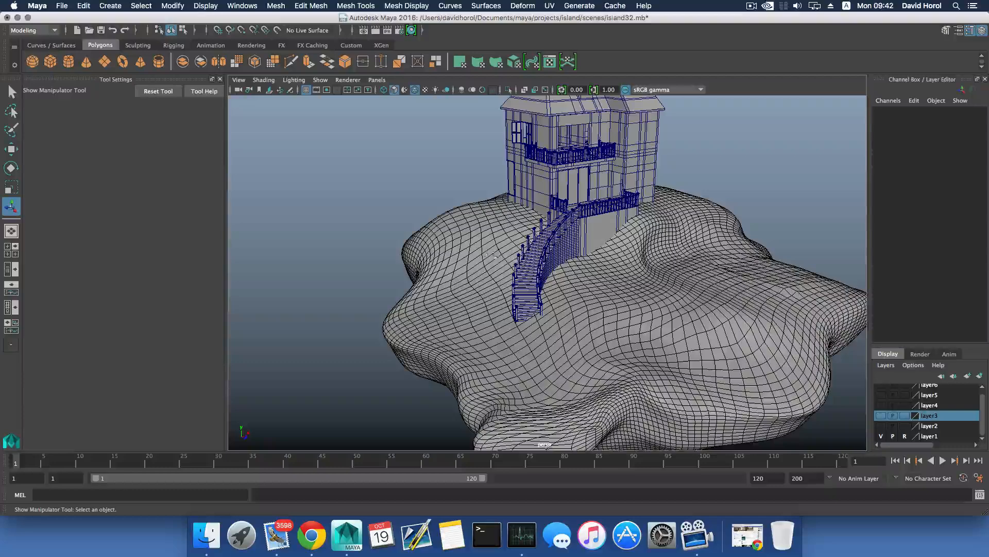
# - Examine how the curved staircase's side wall and handrail sit against the island terrain, from the terrace down to the lowest steps
pyautogui.keyDown('alt'); pyautogui.moveTo(634, 278); pyautogui.dragTo(598, 266); pyautogui.keyUp('alt')
pyautogui.scroll(5, 593, 258)
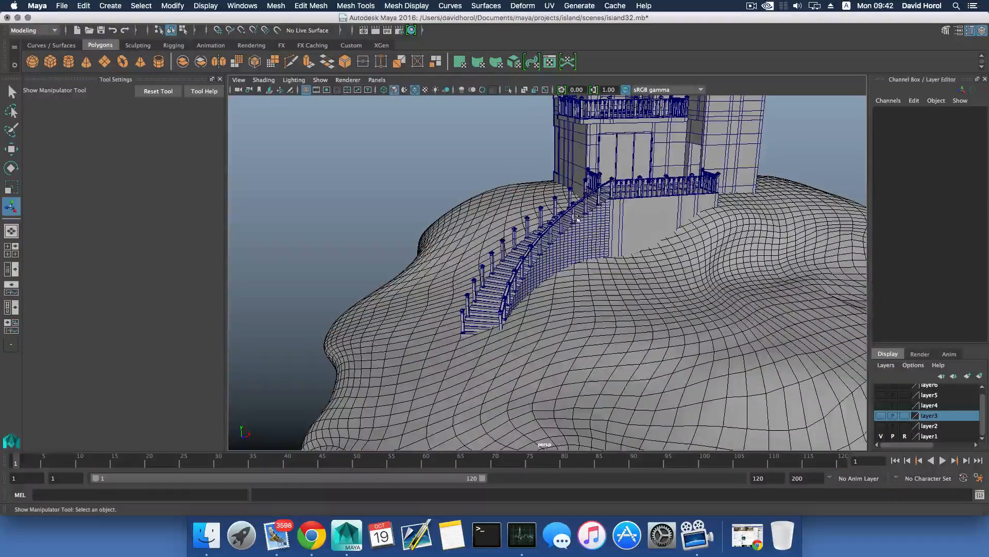
pyautogui.keyDown('alt'); pyautogui.moveTo(520, 296); pyautogui.dragTo(731, 297, button='right'); pyautogui.keyUp('alt')
pyautogui.keyDown('alt'); pyautogui.moveTo(731, 296); pyautogui.dragTo(653, 378, button='middle'); pyautogui.keyUp('alt')
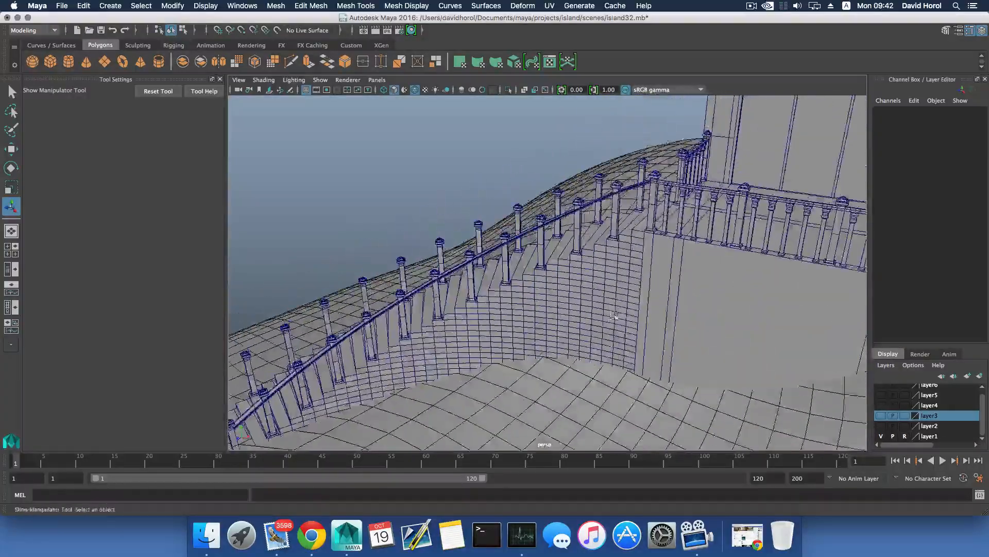
pyautogui.keyDown('alt'); pyautogui.moveTo(654, 377); pyautogui.dragTo(610, 386); pyautogui.keyUp('alt')
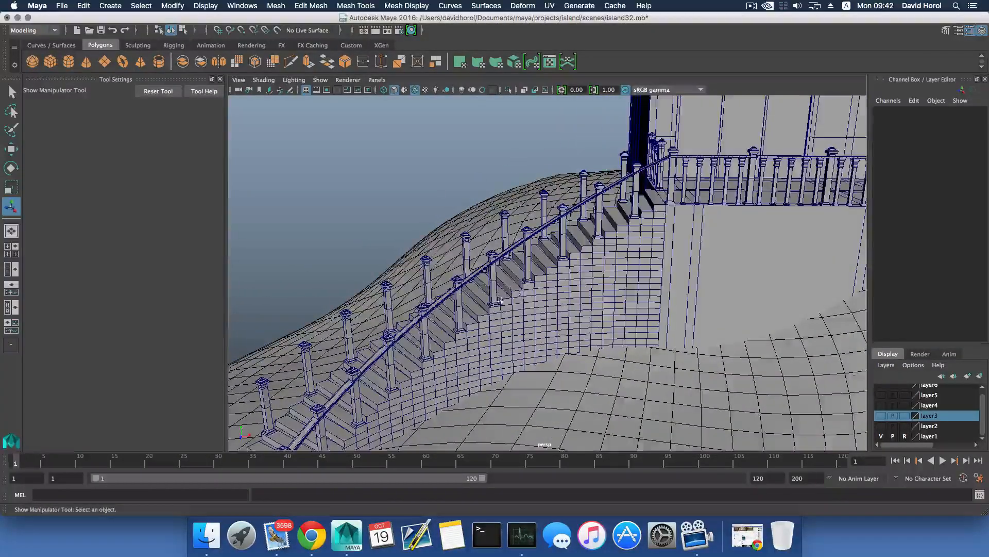
pyautogui.keyDown('alt'); pyautogui.moveTo(589, 240); pyautogui.dragTo(722, 139, button='middle'); pyautogui.keyUp('alt')
pyautogui.keyDown('alt'); pyautogui.moveTo(722, 139); pyautogui.dragTo(608, 154); pyautogui.keyUp('alt')
pyautogui.keyDown('alt'); pyautogui.moveTo(438, 265); pyautogui.dragTo(606, 203, button='middle'); pyautogui.keyUp('alt')
pyautogui.keyDown('alt'); pyautogui.moveTo(607, 203); pyautogui.dragTo(517, 249); pyautogui.keyUp('alt')
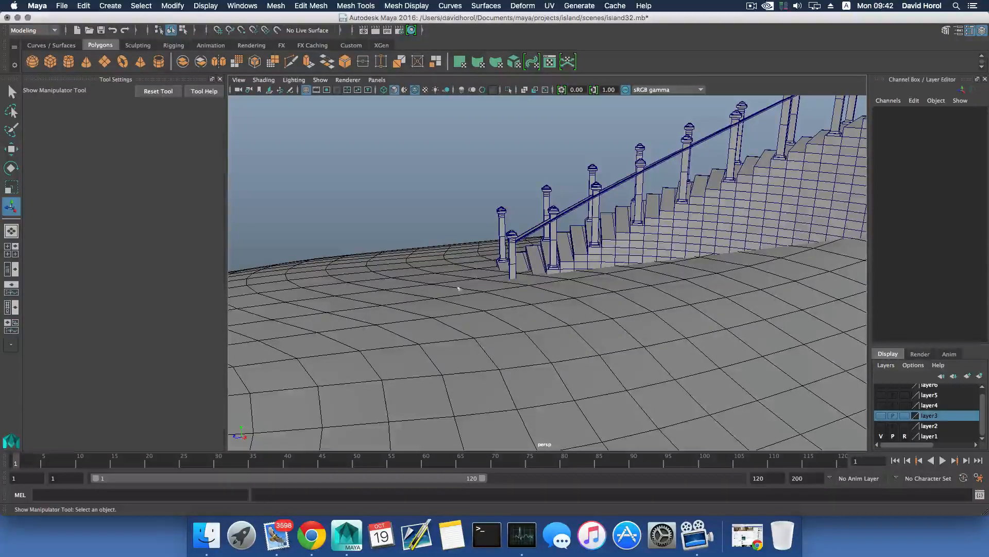
# - Examine the lowest steps and end posts of the staircase where they meet the island terrain
pyautogui.keyDown('alt'); pyautogui.moveTo(395, 295); pyautogui.dragTo(613, 282); pyautogui.keyUp('alt')
pyautogui.keyDown('alt'); pyautogui.moveTo(613, 282); pyautogui.dragTo(621, 335, button='middle'); pyautogui.keyUp('alt')
pyautogui.keyDown('alt'); pyautogui.moveTo(620, 335); pyautogui.dragTo(576, 313); pyautogui.keyUp('alt')
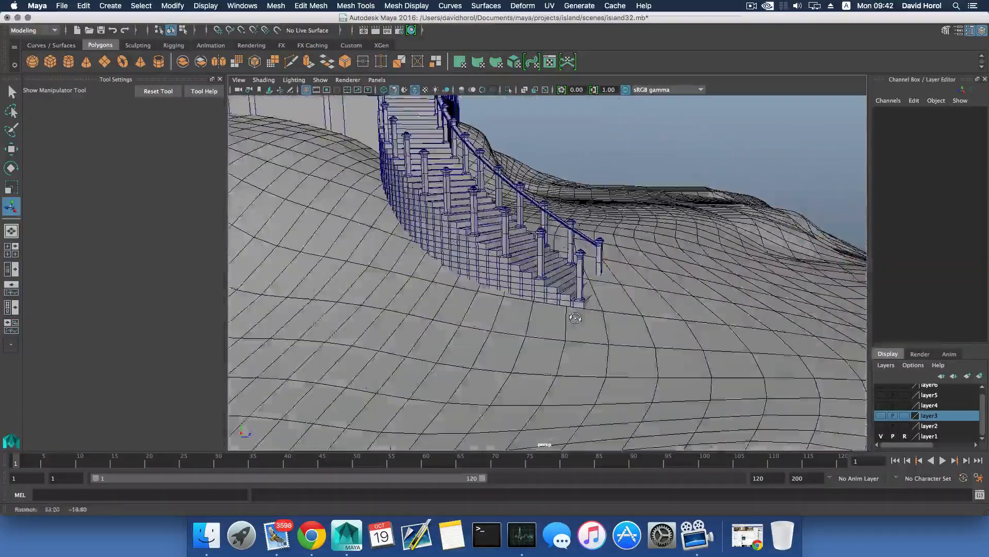
pyautogui.keyDown('alt'); pyautogui.moveTo(576, 314); pyautogui.dragTo(690, 355, button='right'); pyautogui.keyUp('alt')
pyautogui.keyDown('alt'); pyautogui.moveTo(625, 332); pyautogui.dragTo(712, 360, button='right'); pyautogui.keyUp('alt')
pyautogui.keyDown('alt'); pyautogui.moveTo(696, 350); pyautogui.dragTo(545, 327, button='middle'); pyautogui.keyUp('alt')
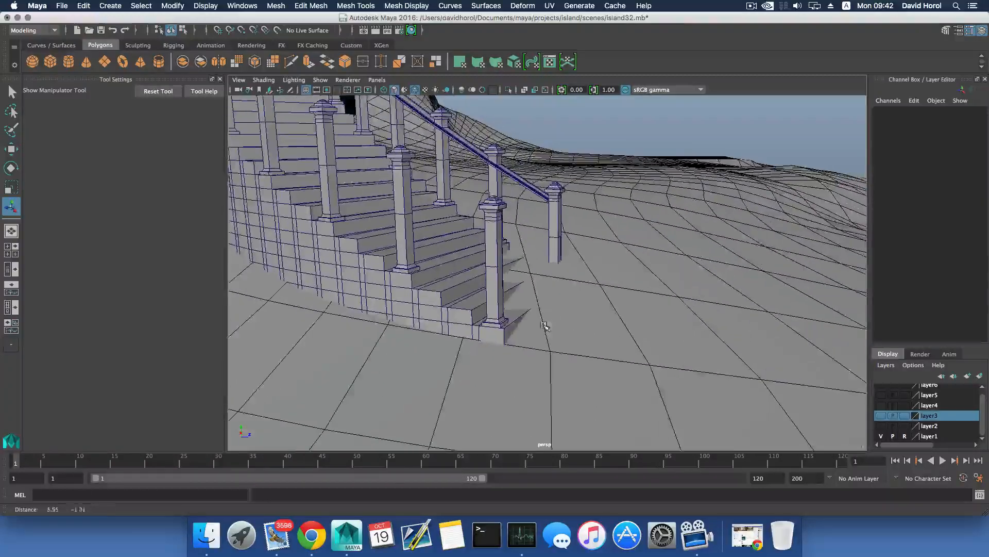
# - Select the staircase and inspect its upper end where the handrail and top step join the terrace railing
pyautogui.click(509, 323)
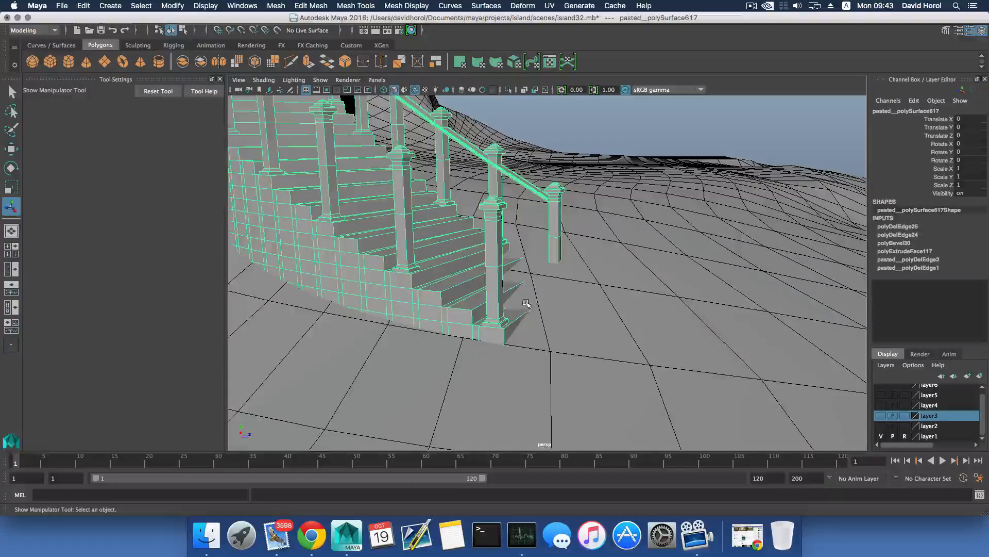
pyautogui.keyDown('alt'); pyautogui.moveTo(571, 246); pyautogui.dragTo(654, 262); pyautogui.keyUp('alt')
pyautogui.keyDown('alt'); pyautogui.moveTo(654, 262); pyautogui.dragTo(544, 363, button='middle'); pyautogui.keyUp('alt')
pyautogui.keyDown('alt'); pyautogui.moveTo(541, 364); pyautogui.dragTo(550, 359, button='right'); pyautogui.keyUp('alt')
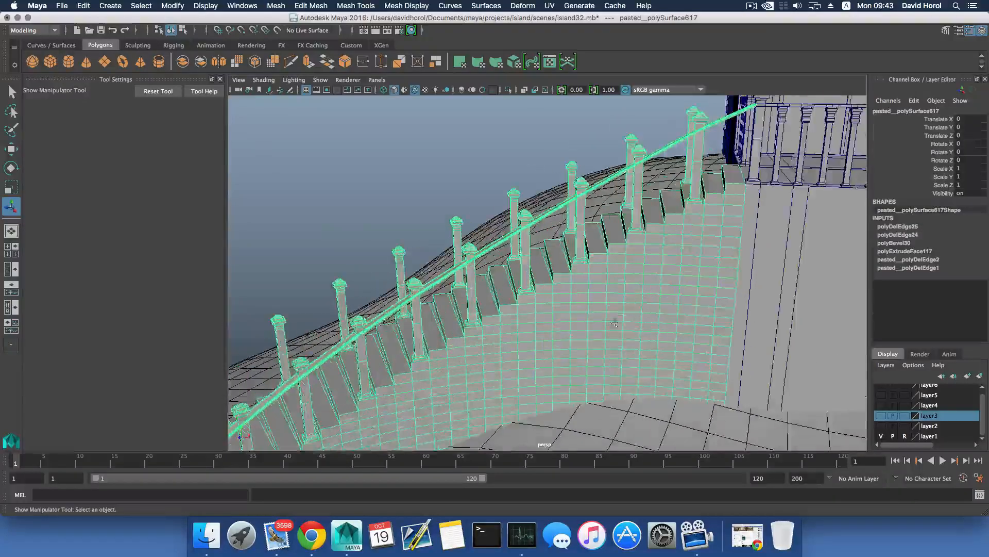
pyautogui.keyDown('alt'); pyautogui.moveTo(613, 324); pyautogui.dragTo(519, 369, button='middle'); pyautogui.keyUp('alt')
pyautogui.keyDown('alt'); pyautogui.moveTo(519, 369); pyautogui.dragTo(540, 355, button='right'); pyautogui.keyUp('alt')
pyautogui.keyDown('alt'); pyautogui.moveTo(592, 299); pyautogui.dragTo(610, 283); pyautogui.keyUp('alt')
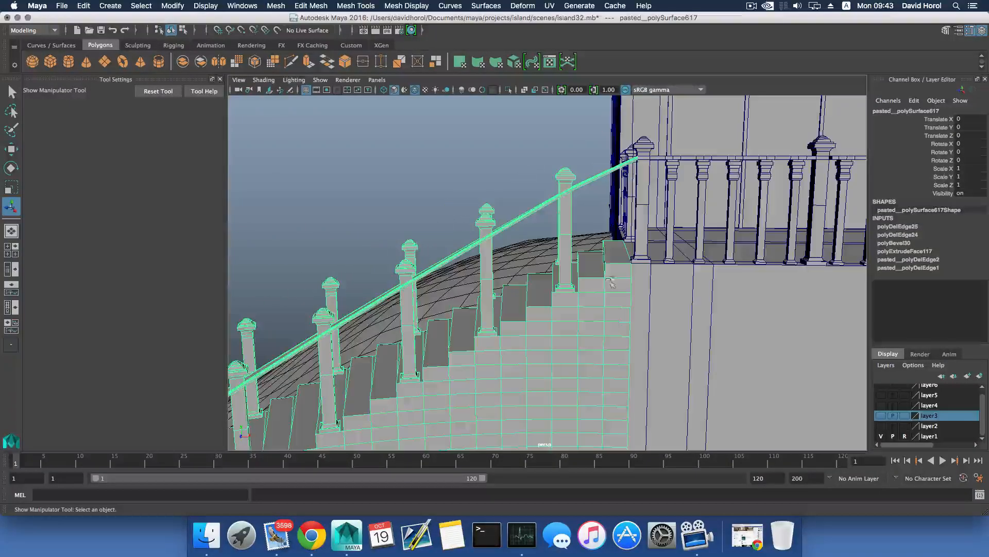
pyautogui.click(646, 188)
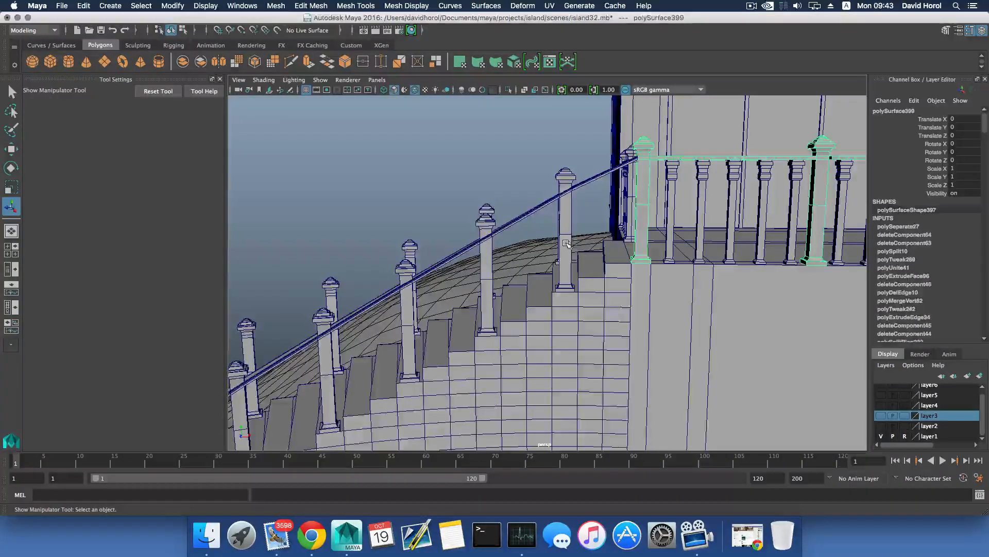
pyautogui.click(581, 254)
pyautogui.keyDown('alt'); pyautogui.moveTo(582, 254); pyautogui.dragTo(589, 278); pyautogui.keyUp('alt')
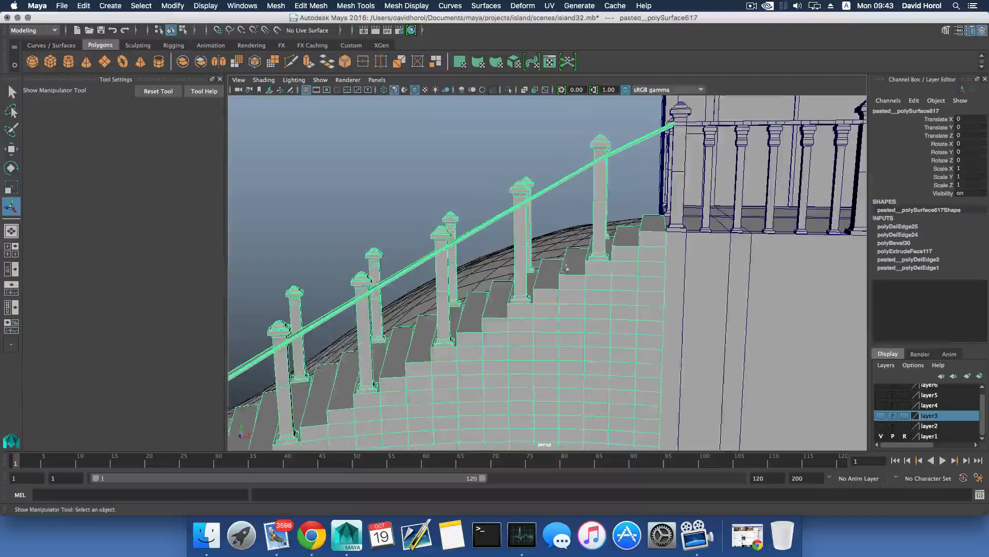
pyautogui.keyDown('alt'); pyautogui.moveTo(522, 287); pyautogui.dragTo(464, 332, button='right'); pyautogui.keyUp('alt')
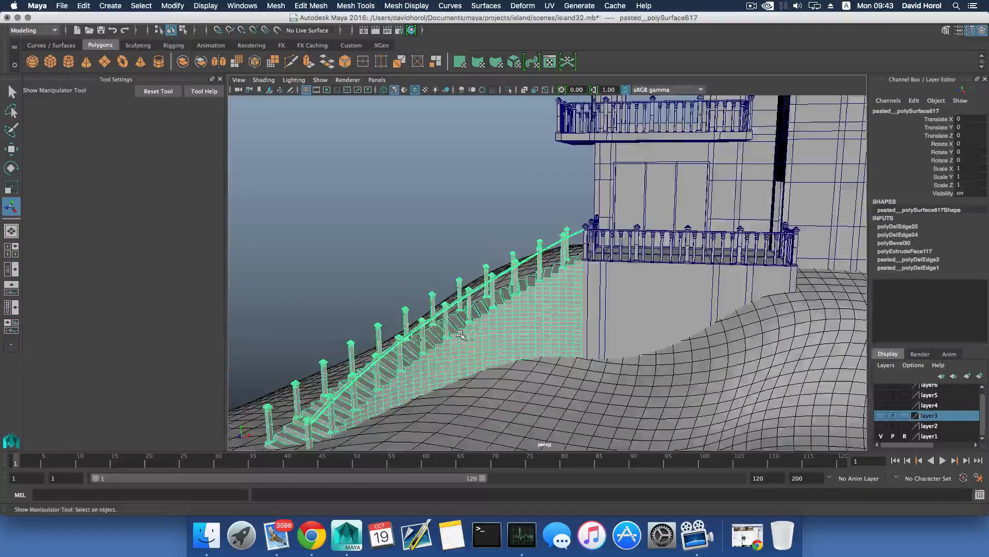
# - Inspect where the terrain covers the staircase's bottom steps and the base of its end post, and deselect the staircase
pyautogui.keyDown('alt'); pyautogui.moveTo(464, 332); pyautogui.dragTo(492, 278, button='middle'); pyautogui.keyUp('alt')
pyautogui.keyDown('alt'); pyautogui.moveTo(492, 278); pyautogui.dragTo(515, 284); pyautogui.keyUp('alt')
pyautogui.keyDown('alt'); pyautogui.moveTo(515, 284); pyautogui.dragTo(555, 287, button='right'); pyautogui.keyUp('alt')
pyautogui.keyDown('alt'); pyautogui.moveTo(417, 356); pyautogui.dragTo(490, 283, button='middle'); pyautogui.keyUp('alt')
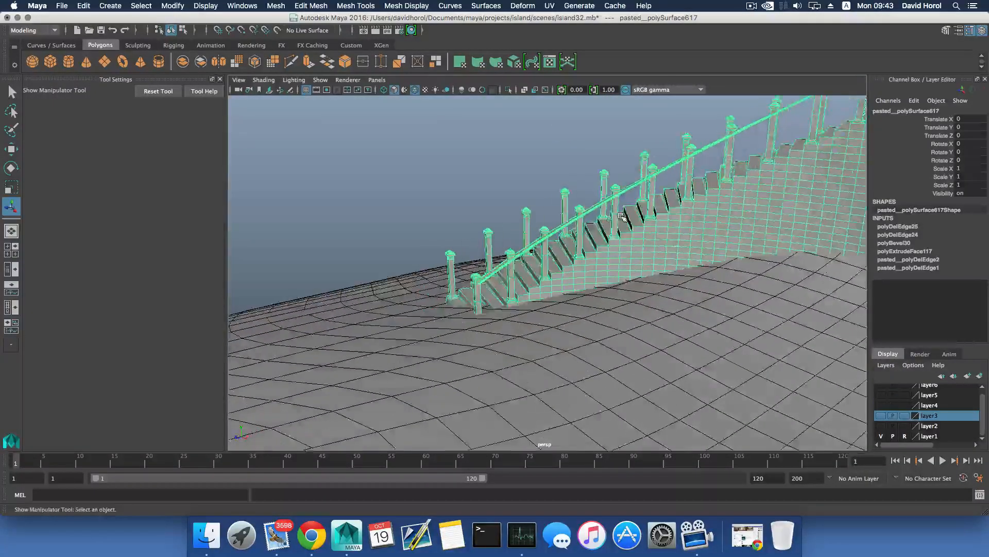
pyautogui.keyDown('alt'); pyautogui.moveTo(490, 284); pyautogui.dragTo(520, 281, button='right'); pyautogui.keyUp('alt')
pyautogui.keyDown('alt'); pyautogui.moveTo(520, 281); pyautogui.dragTo(505, 312); pyautogui.keyUp('alt')
pyautogui.keyDown('alt'); pyautogui.moveTo(456, 292); pyautogui.dragTo(481, 290, button='right'); pyautogui.keyUp('alt')
pyautogui.keyDown('alt'); pyautogui.moveTo(481, 289); pyautogui.dragTo(526, 289); pyautogui.keyUp('alt')
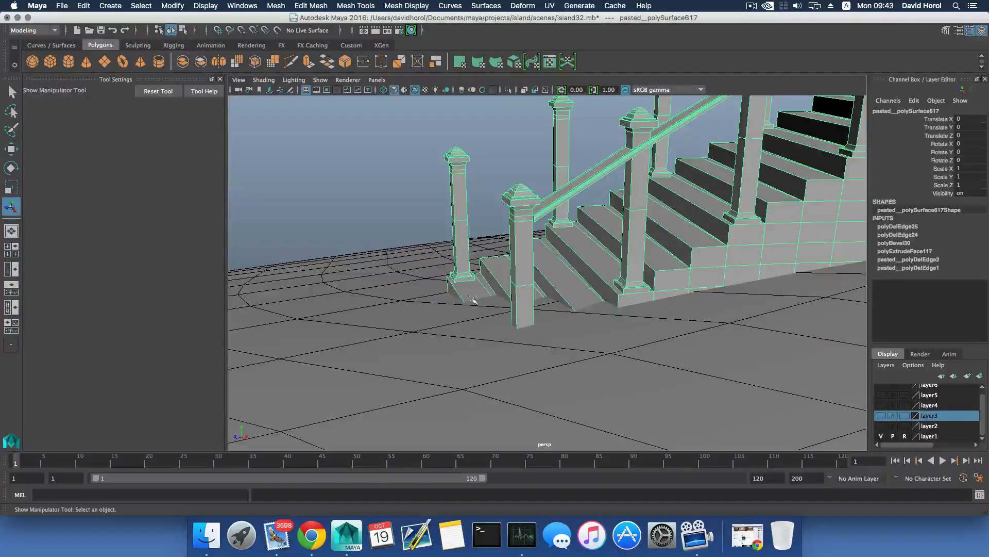
pyautogui.scroll(-4, 500, 287)
pyautogui.keyDown('alt'); pyautogui.moveTo(549, 283); pyautogui.dragTo(514, 298, button='middle'); pyautogui.keyUp('alt')
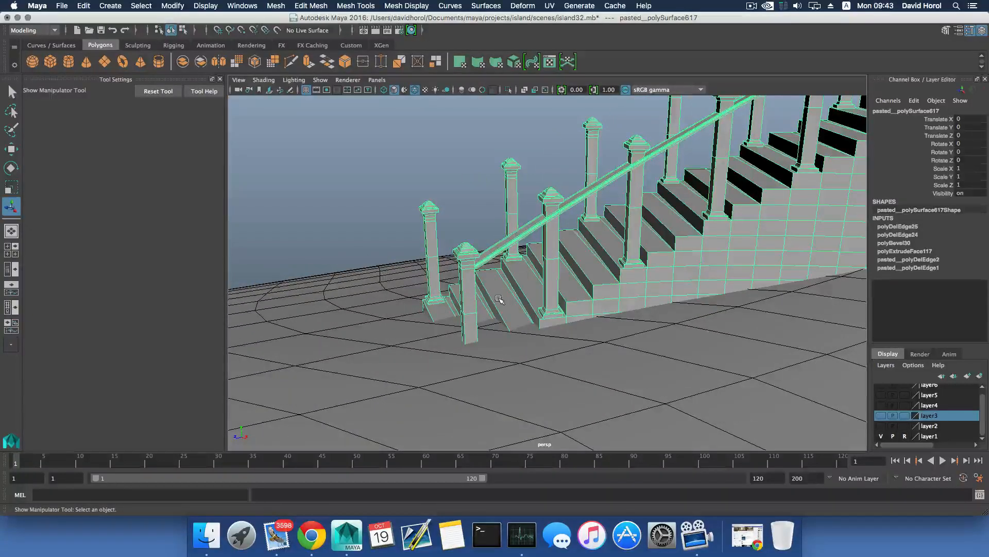
pyautogui.keyDown('alt'); pyautogui.moveTo(436, 322); pyautogui.dragTo(547, 345); pyautogui.keyUp('alt')
pyautogui.click(793, 397)
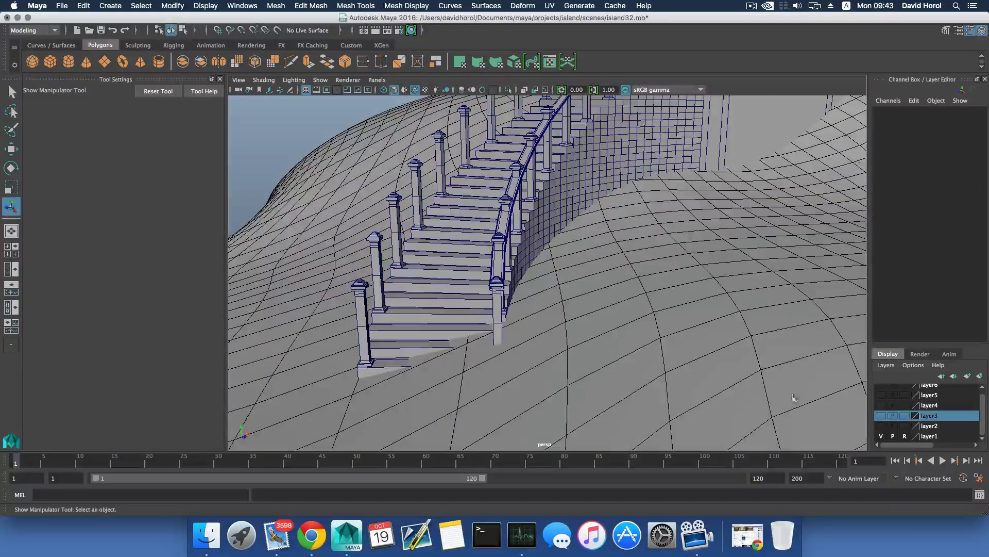
# - Switch layer1 from reference to normal display and select the island terrain in front of the staircase
pyautogui.click(906, 436)
pyautogui.click(906, 436)
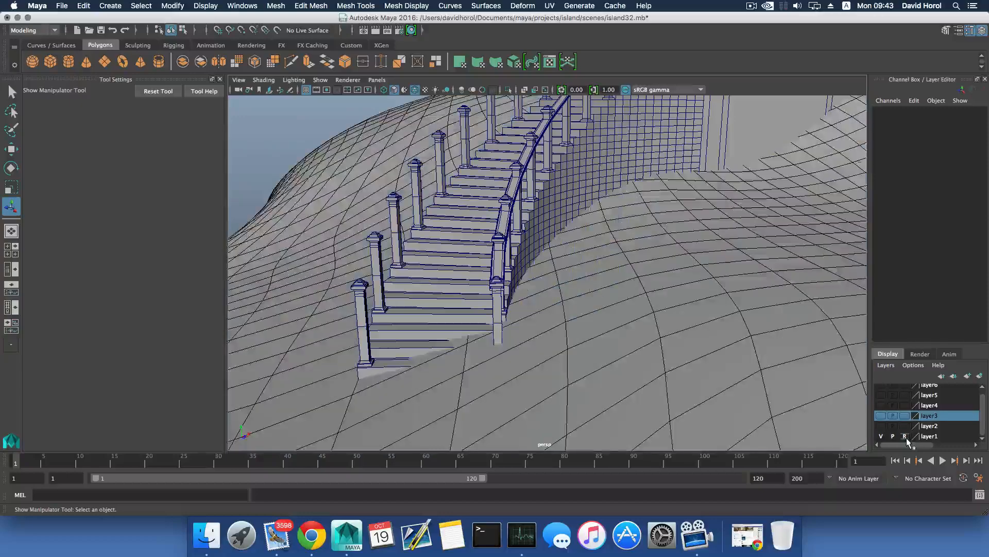
pyautogui.scroll(-5, 543, 350)
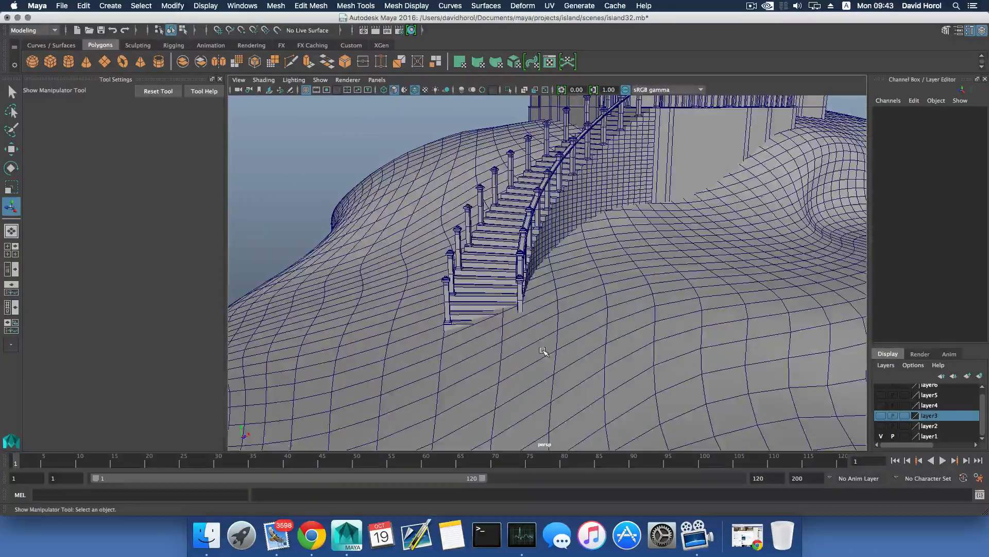
pyautogui.keyDown('alt'); pyautogui.moveTo(542, 350); pyautogui.dragTo(587, 356); pyautogui.keyUp('alt')
pyautogui.scroll(3, 587, 356)
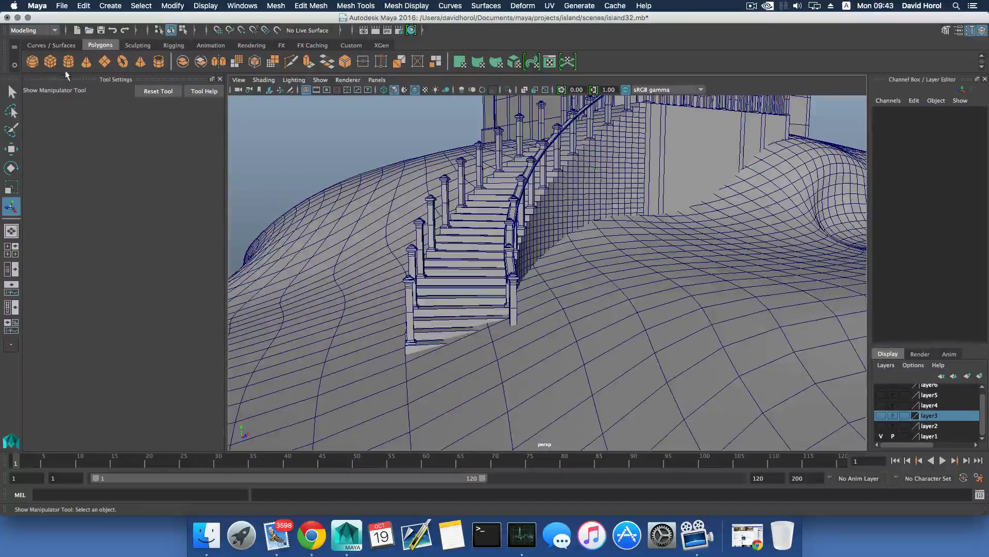
pyautogui.click(146, 46)
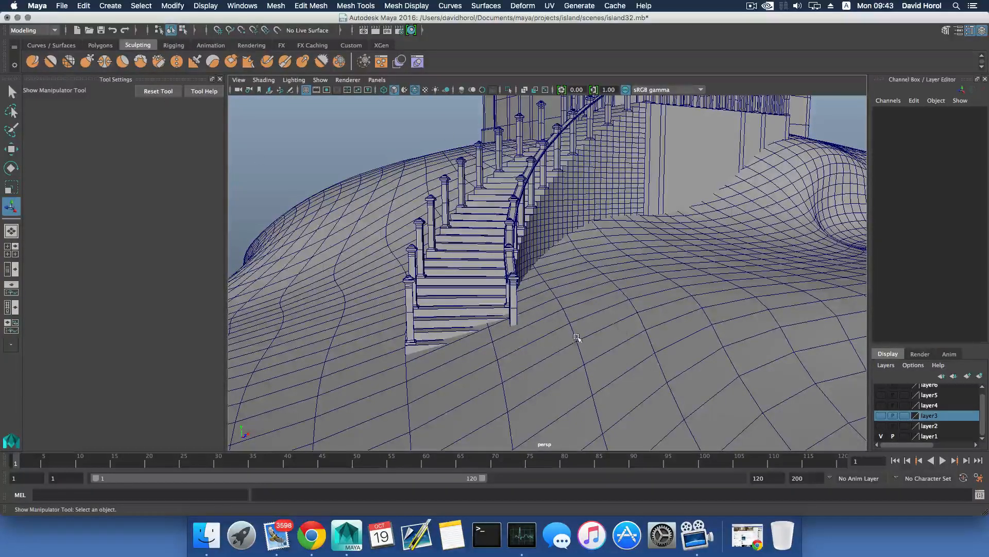
pyautogui.scroll(-5, 577, 338)
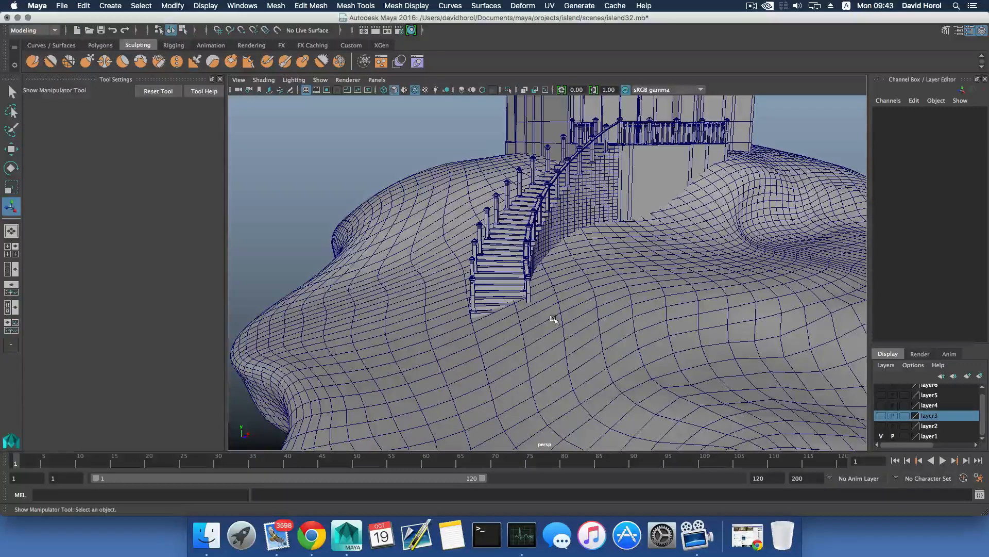
pyautogui.scroll(10, 556, 310)
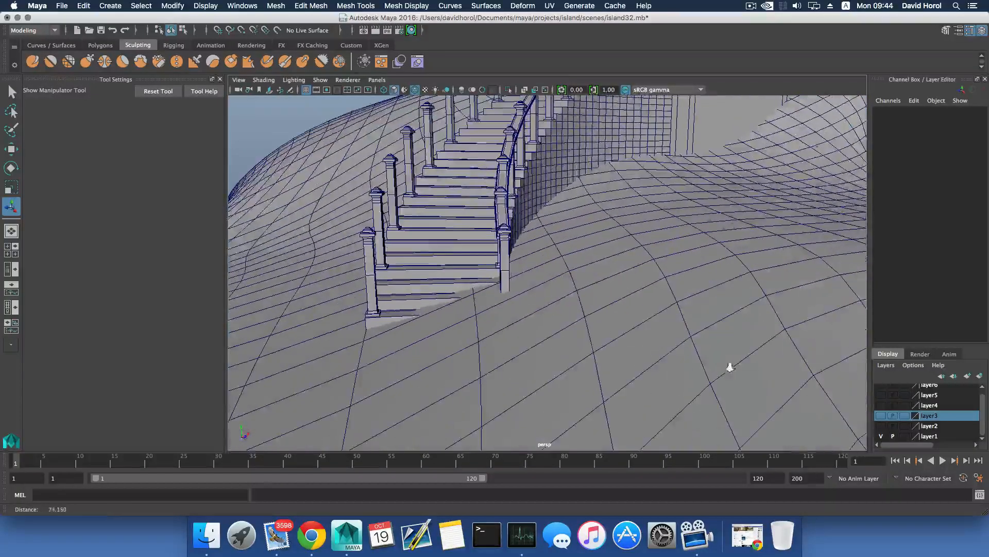
pyautogui.click(562, 290)
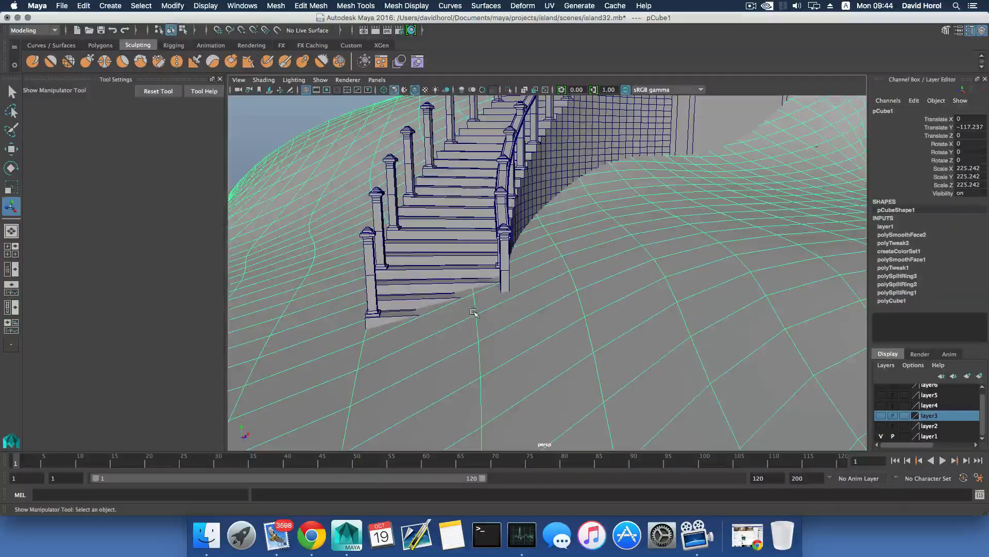
# - Turn on soft selection for the Select tool and set its falloff radius to 28.21
pyautogui.press('q')
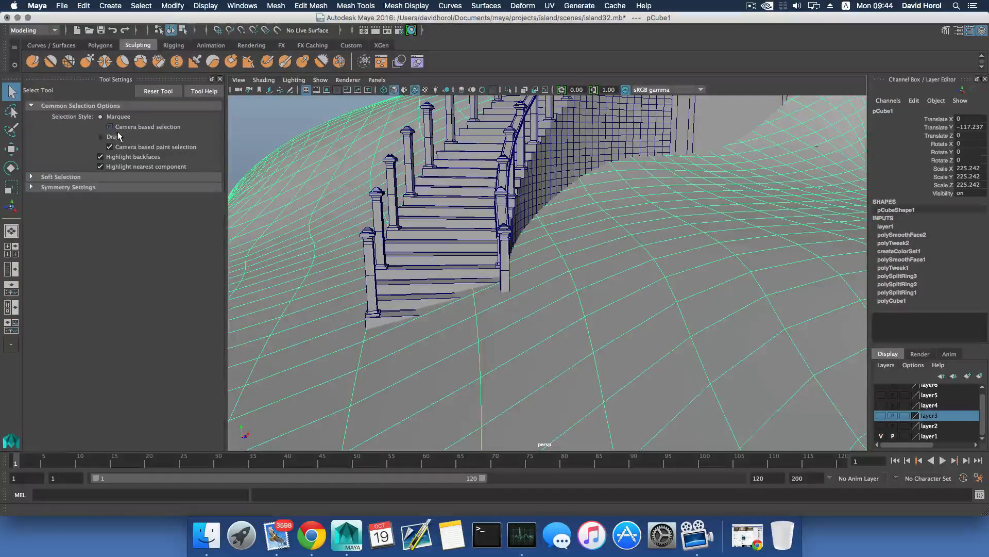
pyautogui.click(31, 177)
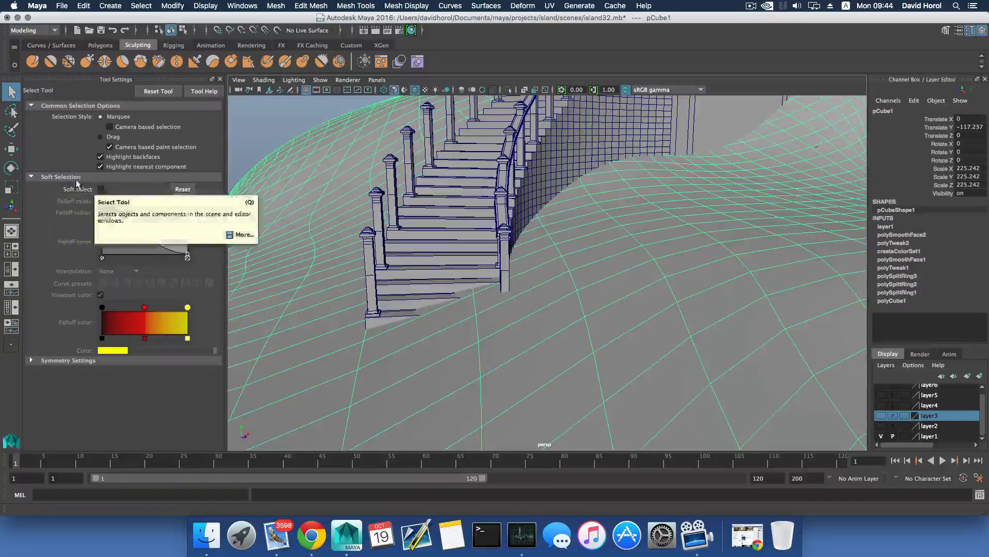
pyautogui.click(101, 189)
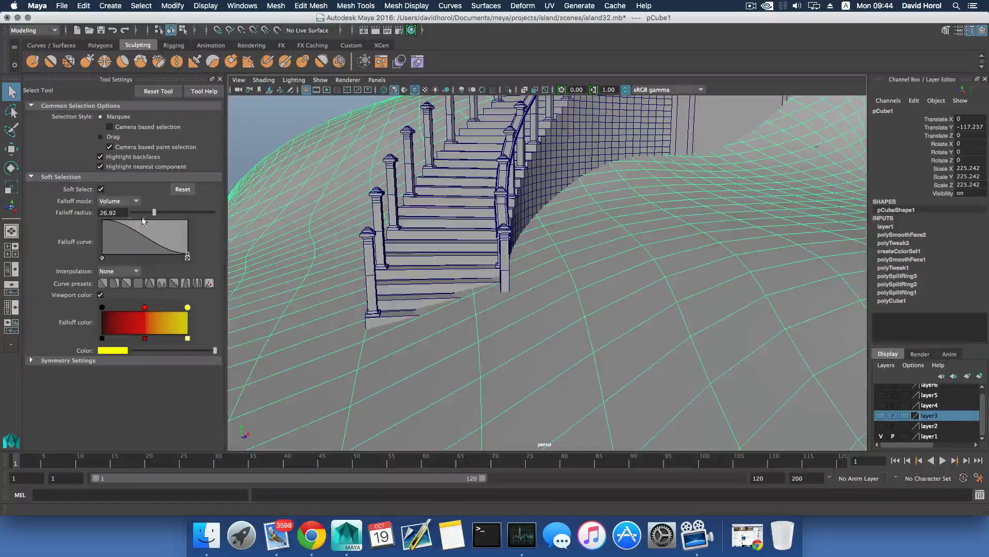
pyautogui.moveTo(152, 213)
pyautogui.mouseDown()
pyautogui.moveTo(145, 213)
pyautogui.moveTo(154, 214)
pyautogui.mouseUp()
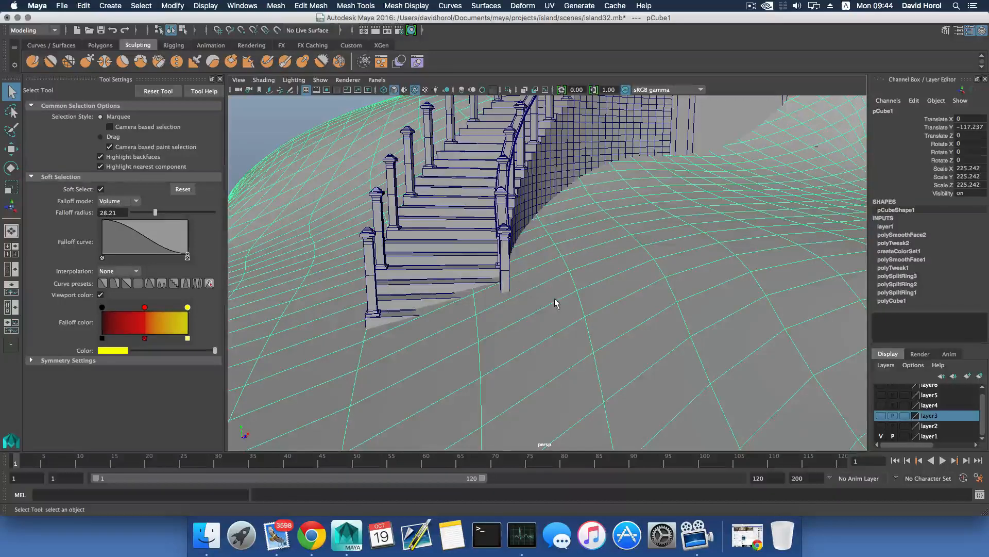
# - Switch the terrain to vertex selection and lower a vertex beside the bottom end post to uncover the lowest steps
pyautogui.scroll(-2, 555, 299)
pyautogui.keyDown('alt'); pyautogui.moveTo(544, 293); pyautogui.dragTo(544, 264); pyautogui.keyUp('alt')
pyautogui.rightClick(543, 262)
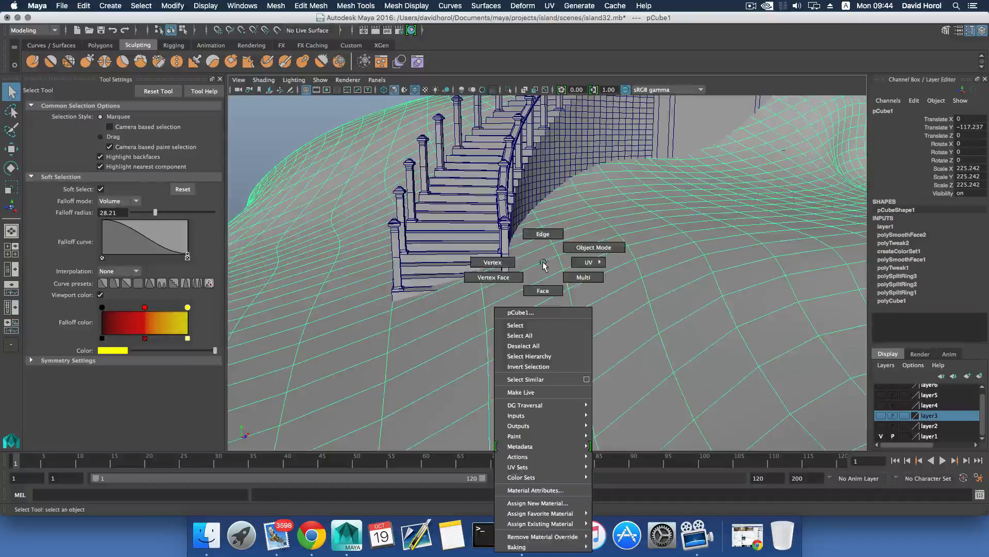
pyautogui.moveTo(542, 262); pyautogui.dragTo(506, 262, button='right')
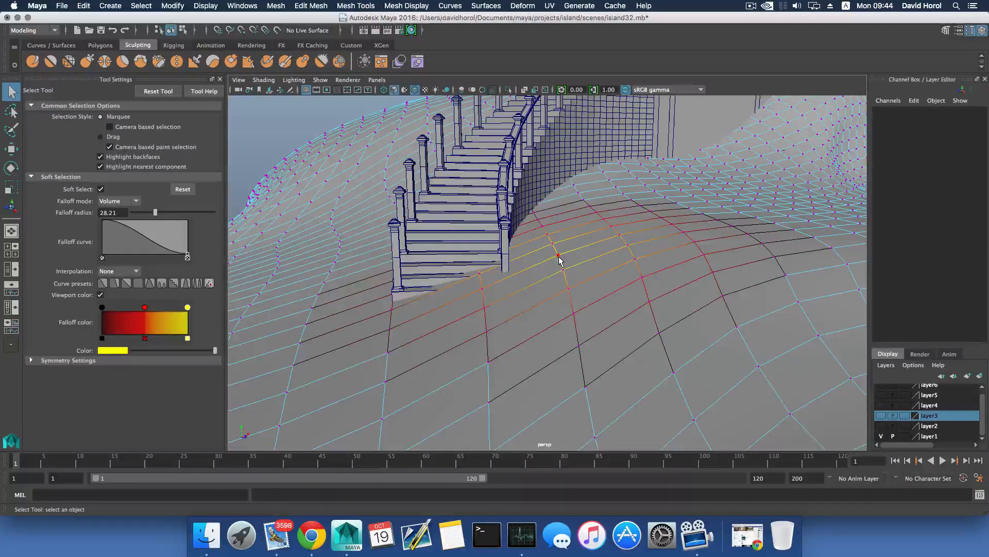
pyautogui.click(558, 256)
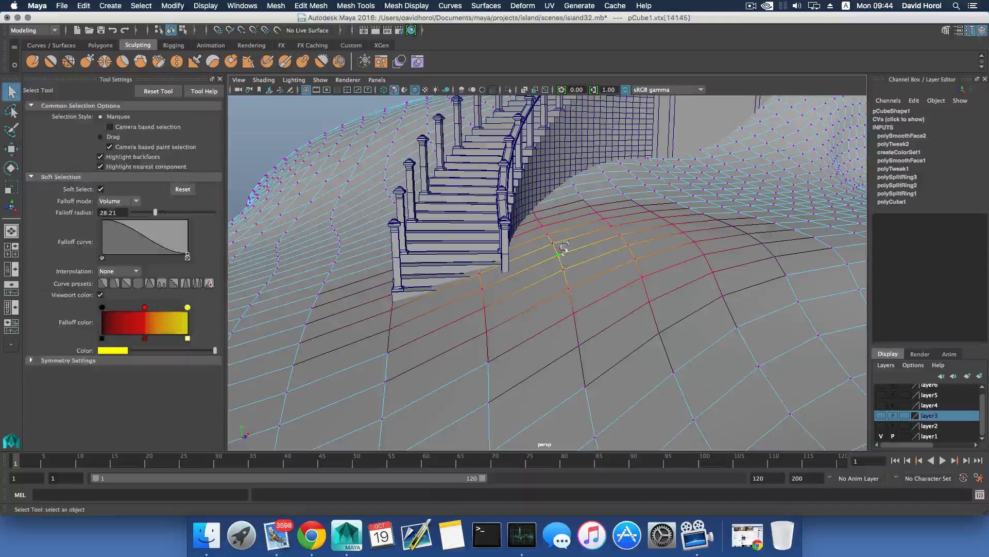
pyautogui.press('w')
pyautogui.moveTo(559, 162); pyautogui.dragTo(561, 199)
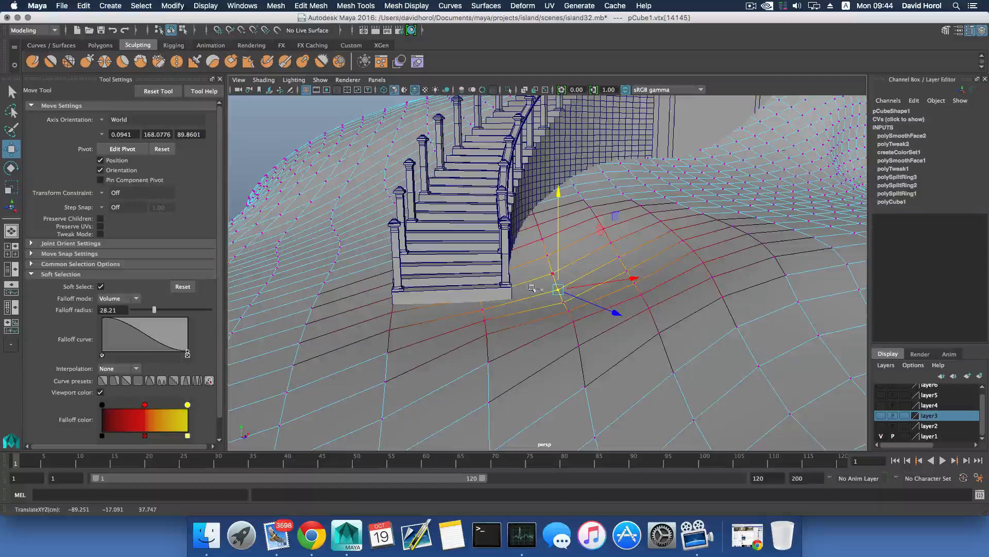
# - Select two terrain vertices on the slope alongside the staircase's side wall and lower them together with soft selection
pyautogui.keyDown('alt'); pyautogui.moveTo(544, 288); pyautogui.dragTo(563, 278); pyautogui.keyUp('alt')
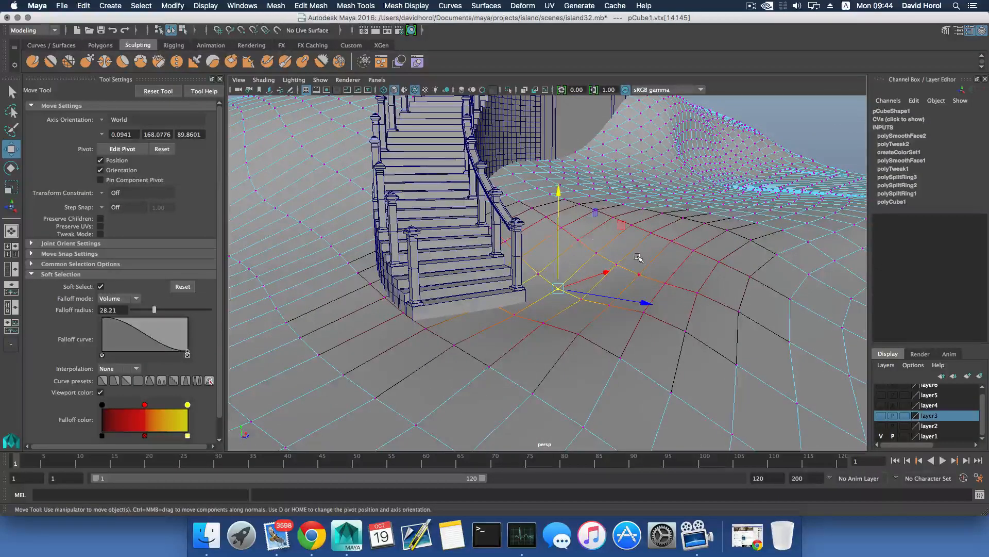
pyautogui.keyDown('alt'); pyautogui.moveTo(639, 257); pyautogui.dragTo(607, 260); pyautogui.keyUp('alt')
pyautogui.click(664, 216)
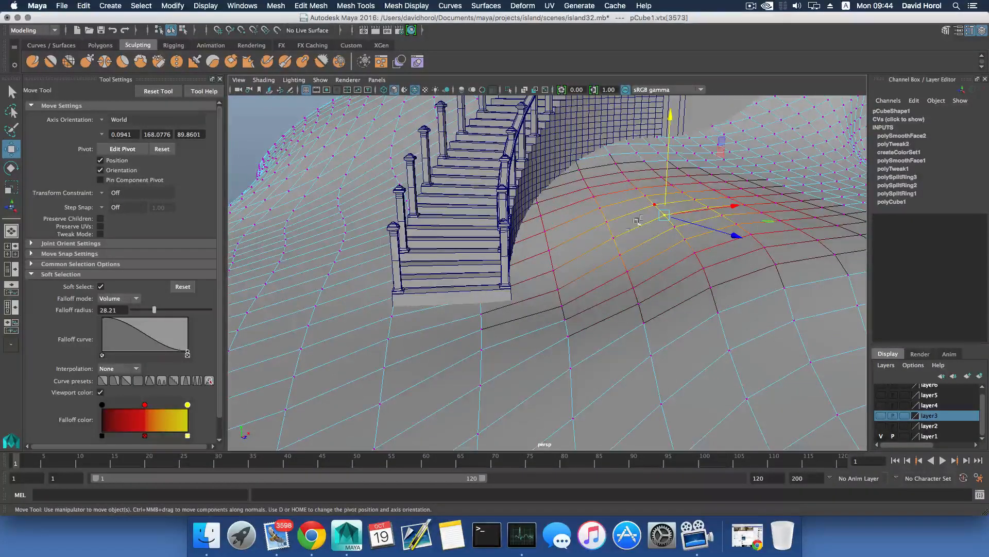
pyautogui.keyDown('shift'); pyautogui.click(615, 240); pyautogui.keyUp('shift')
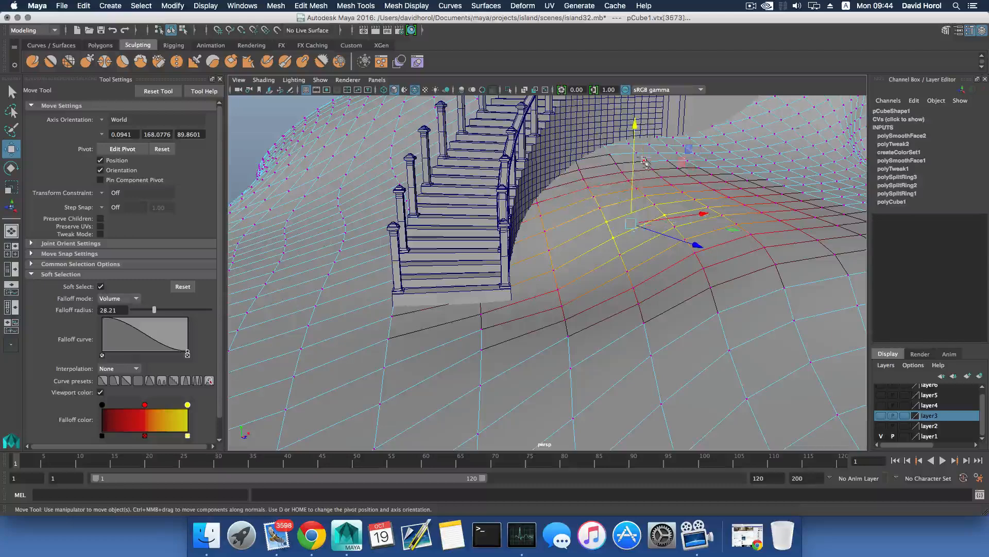
pyautogui.moveTo(635, 124); pyautogui.dragTo(639, 147)
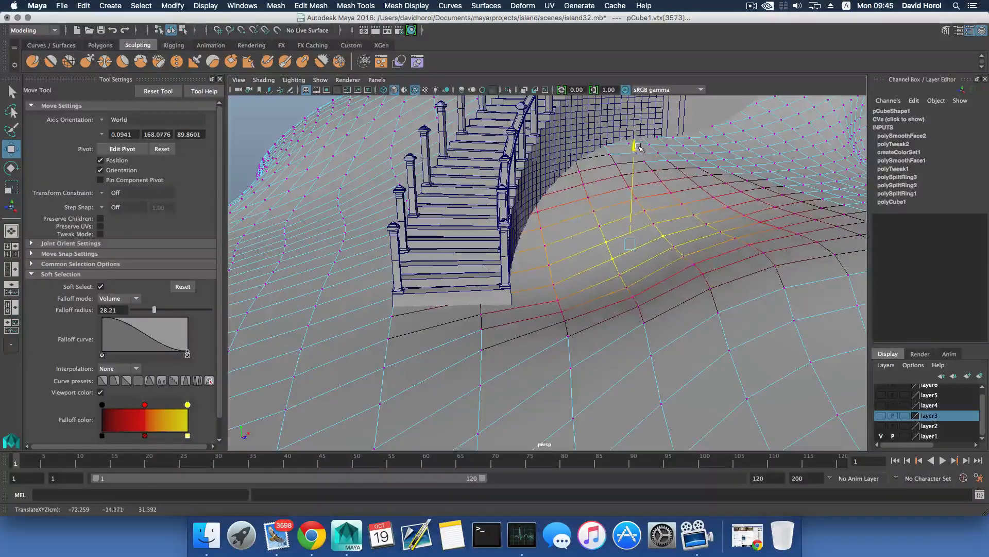
# - Select a terrain vertex just in front of the staircase's bottom end post and adjust its height with soft selection
pyautogui.scroll(-4, 609, 296)
pyautogui.click(556, 312)
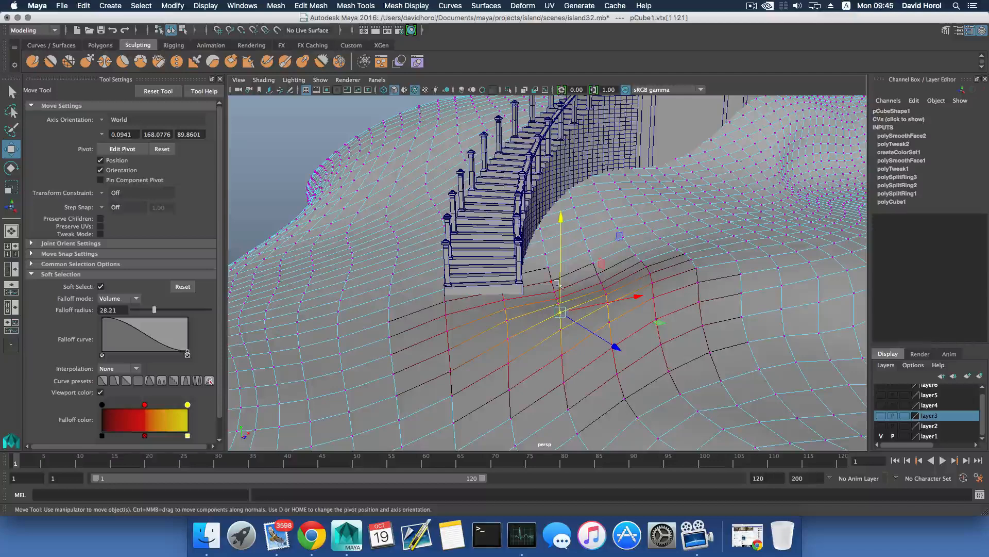
pyautogui.moveTo(561, 216)
pyautogui.mouseDown()
pyautogui.moveTo(564, 238)
pyautogui.moveTo(562, 217)
pyautogui.mouseUp()
# - Fine-tune the height of a neighbouring terrain vertex beside the staircase's foot with soft selection
pyautogui.keyDown('alt'); pyautogui.moveTo(557, 283); pyautogui.dragTo(530, 294); pyautogui.keyUp('alt')
pyautogui.click(533, 302)
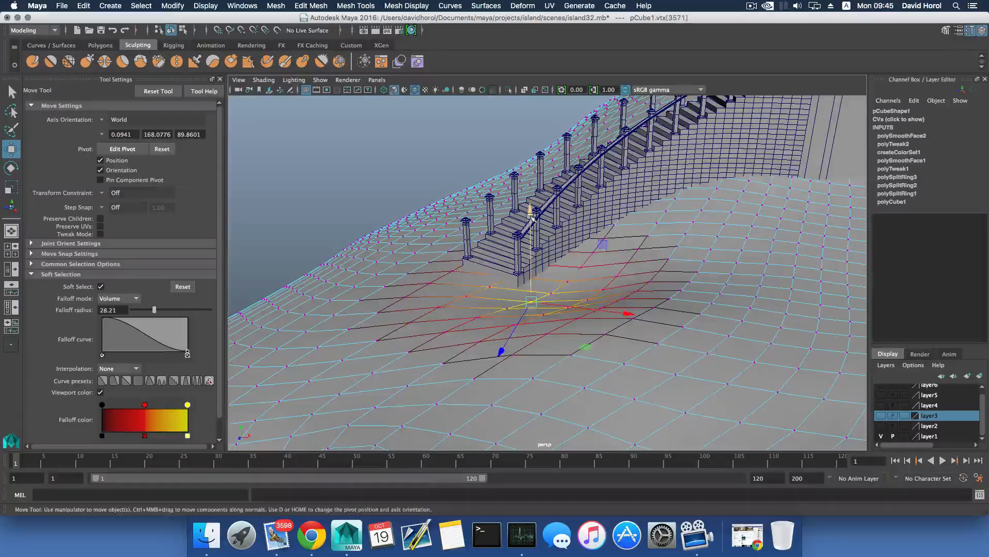
pyautogui.moveTo(533, 216); pyautogui.dragTo(532, 212)
pyautogui.keyDown('alt'); pyautogui.moveTo(510, 255); pyautogui.dragTo(488, 315); pyautogui.keyUp('alt')
pyautogui.moveTo(583, 203); pyautogui.dragTo(584, 204)
pyautogui.scroll(-5, 597, 266)
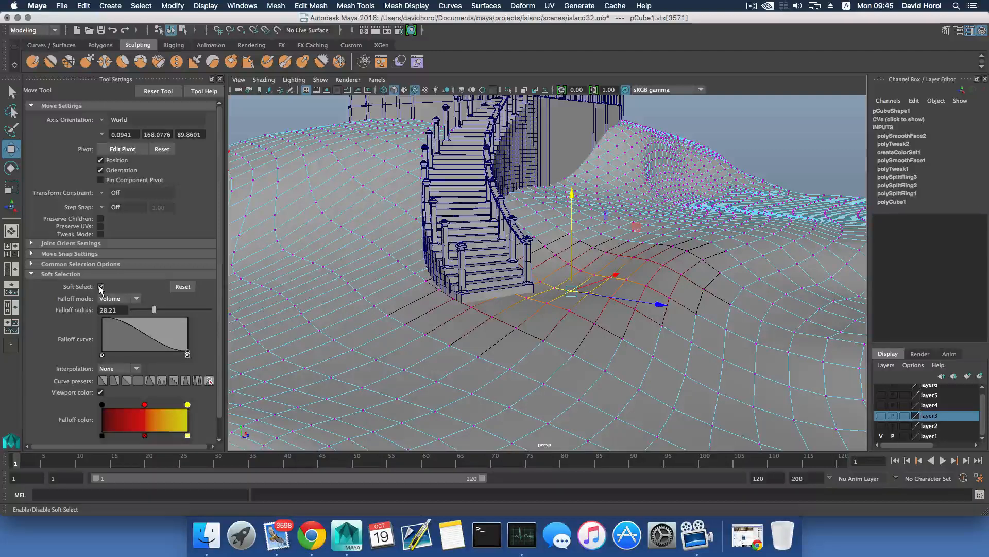
# - Toggle soft selection off and on for the Move tool, leaving it turned off
pyautogui.click(101, 287)
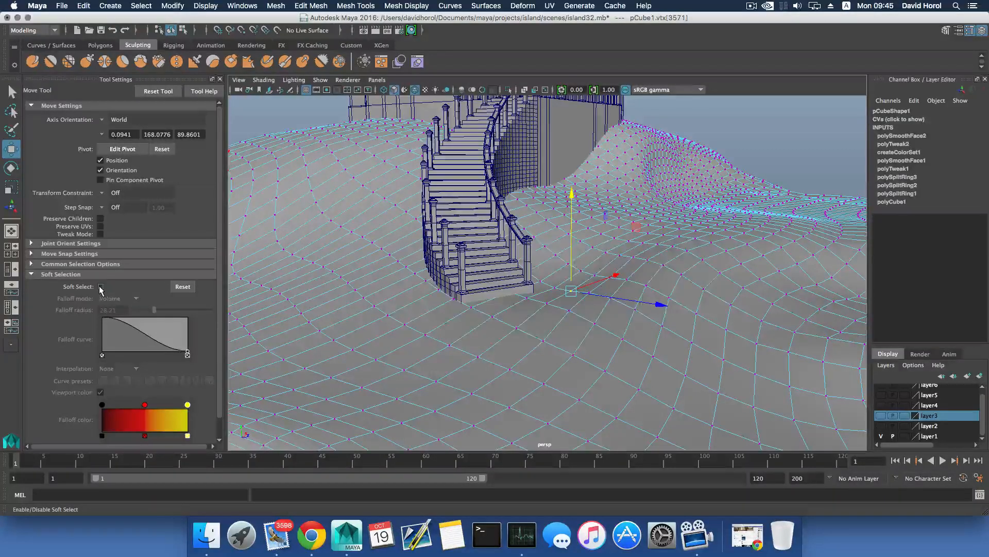
pyautogui.click(101, 287)
pyautogui.click(101, 287)
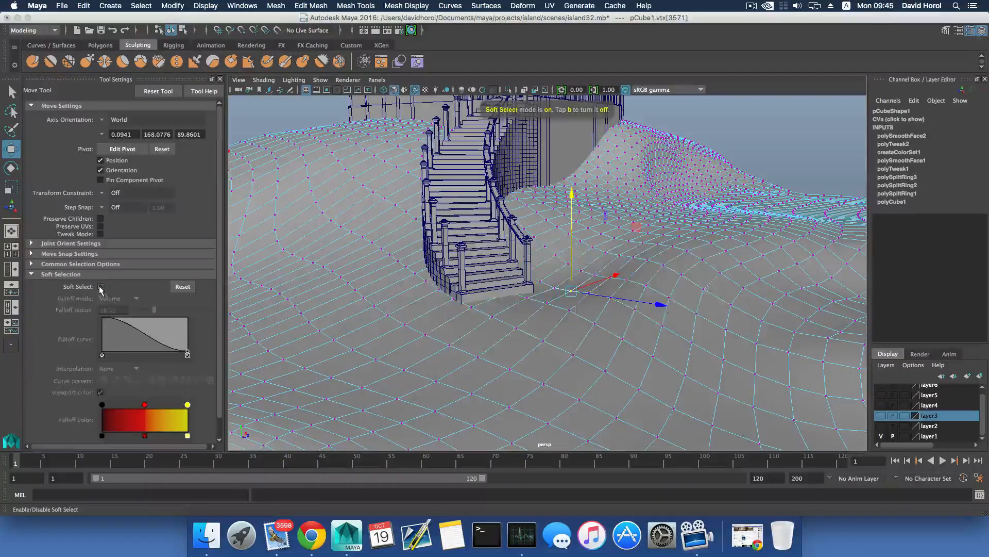
pyautogui.click(101, 286)
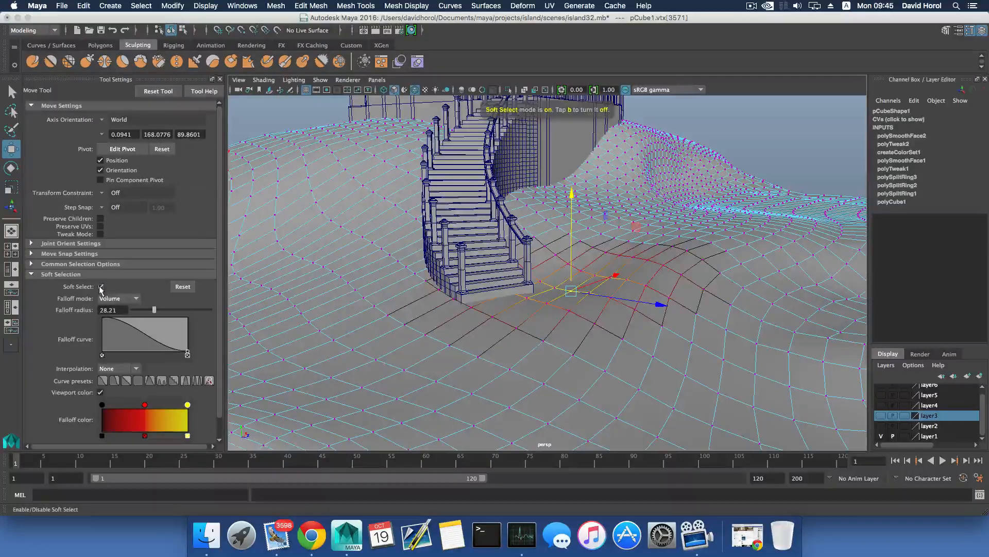
pyautogui.click(101, 286)
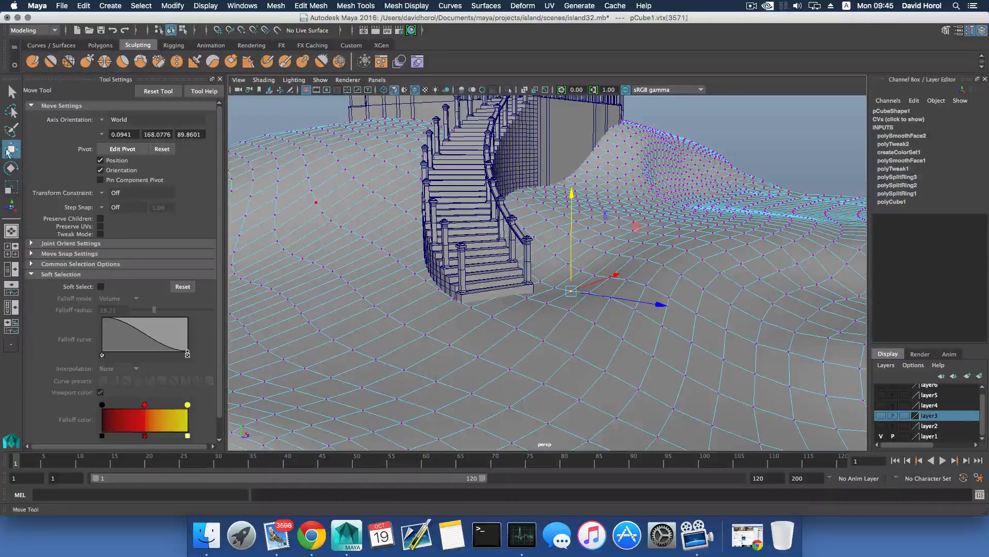
# - Try to scale the selected terrain vertex vertically with the Scale tool
pyautogui.click(11, 187)
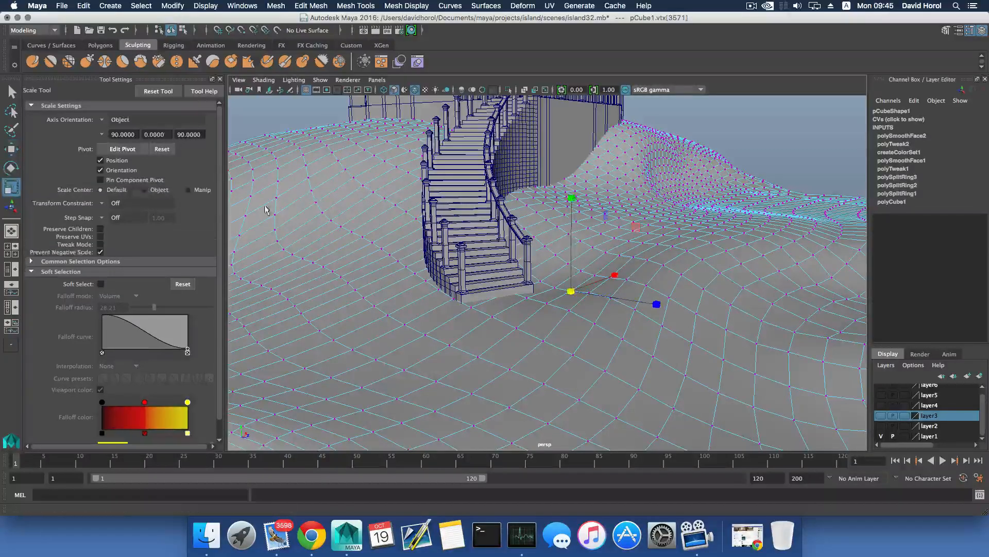
pyautogui.click(572, 197)
pyautogui.moveTo(576, 288); pyautogui.dragTo(576, 289)
pyautogui.moveTo(571, 198); pyautogui.dragTo(573, 241)
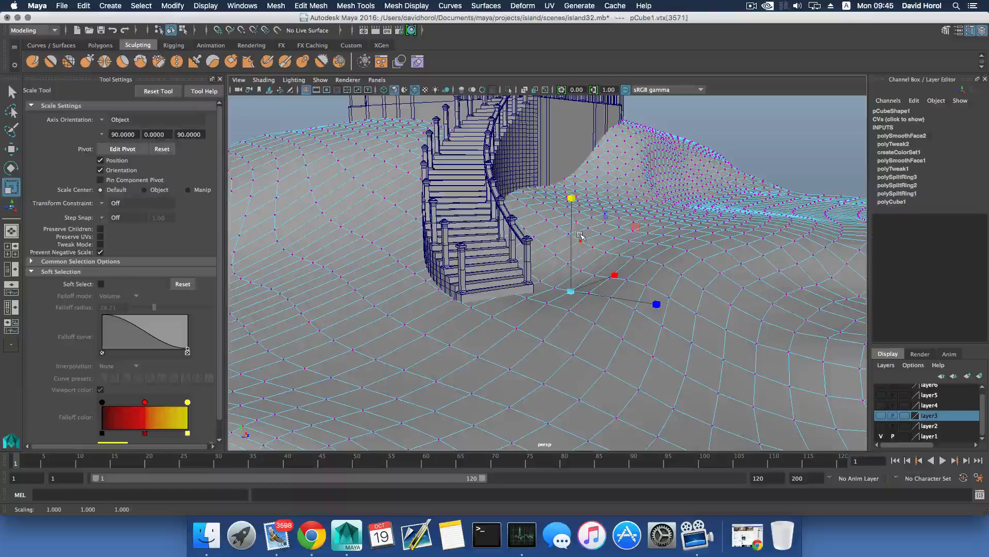
# - Select the house's foundation wall from underneath the island and switch it to vertex selection
pyautogui.moveTo(518, 274)
pyautogui.keyDown('alt'); pyautogui.mouseDown()
pyautogui.moveTo(331, 260)
pyautogui.moveTo(531, 307)
pyautogui.moveTo(519, 287)
pyautogui.mouseUp(); pyautogui.keyUp('alt')
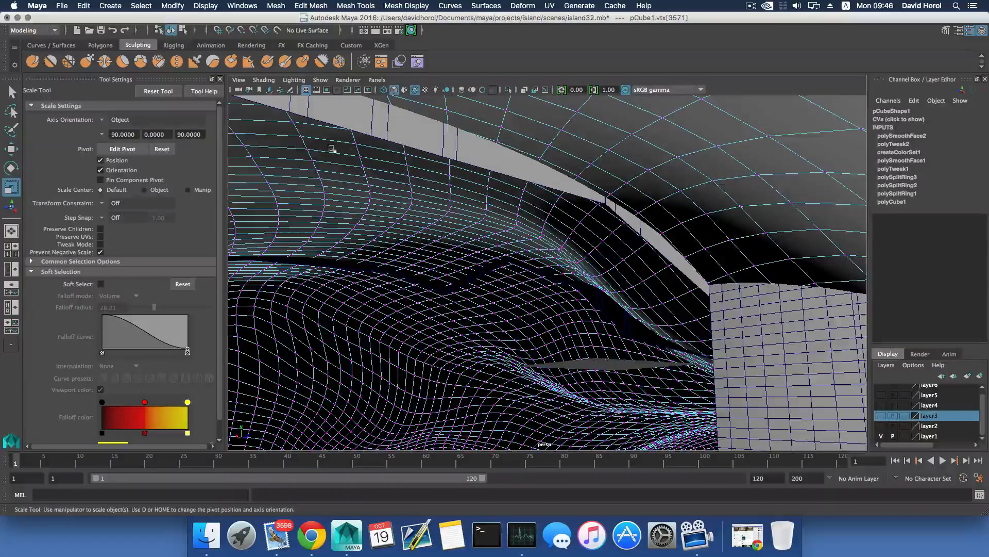
pyautogui.keyDown('alt'); pyautogui.moveTo(419, 250); pyautogui.dragTo(515, 263); pyautogui.keyUp('alt')
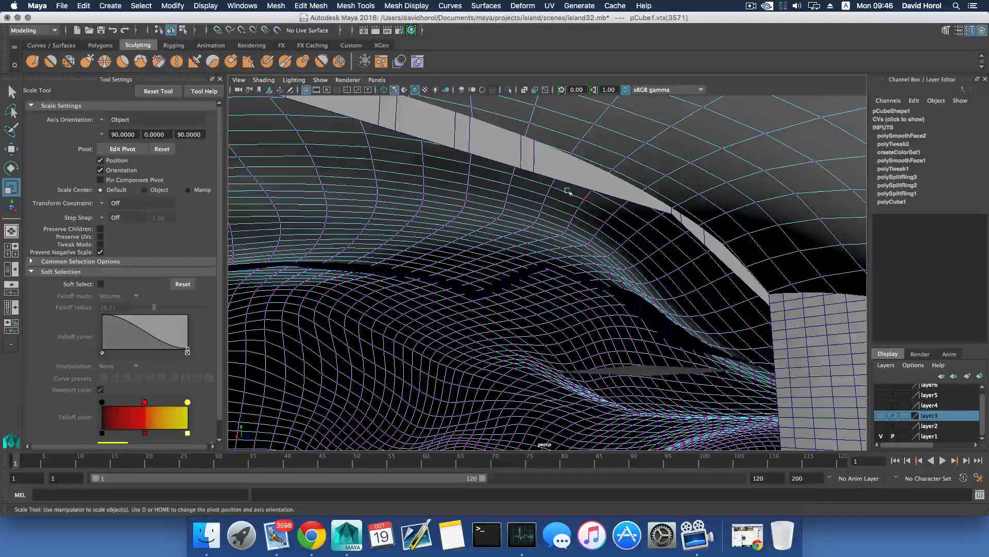
pyautogui.click(555, 174)
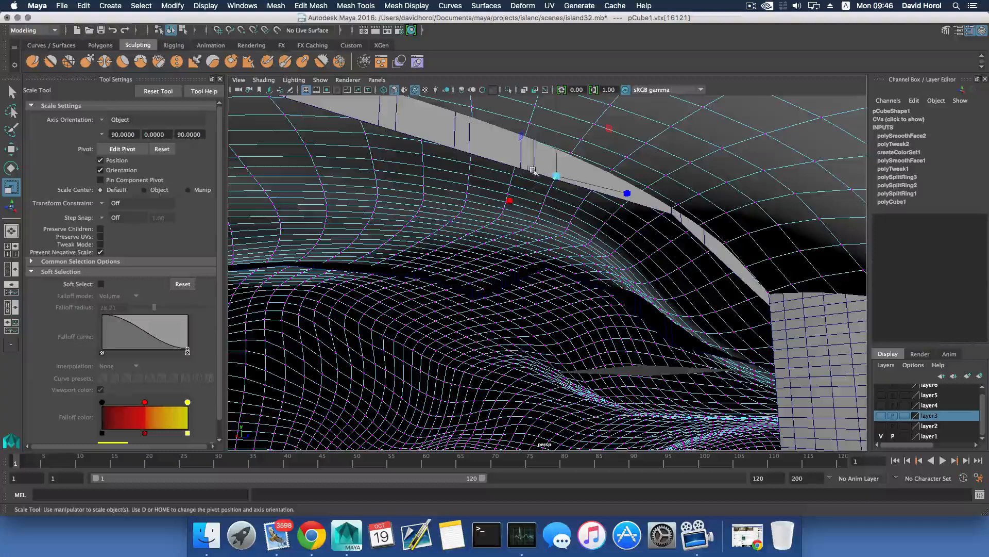
pyautogui.press('F8')
pyautogui.click(531, 169)
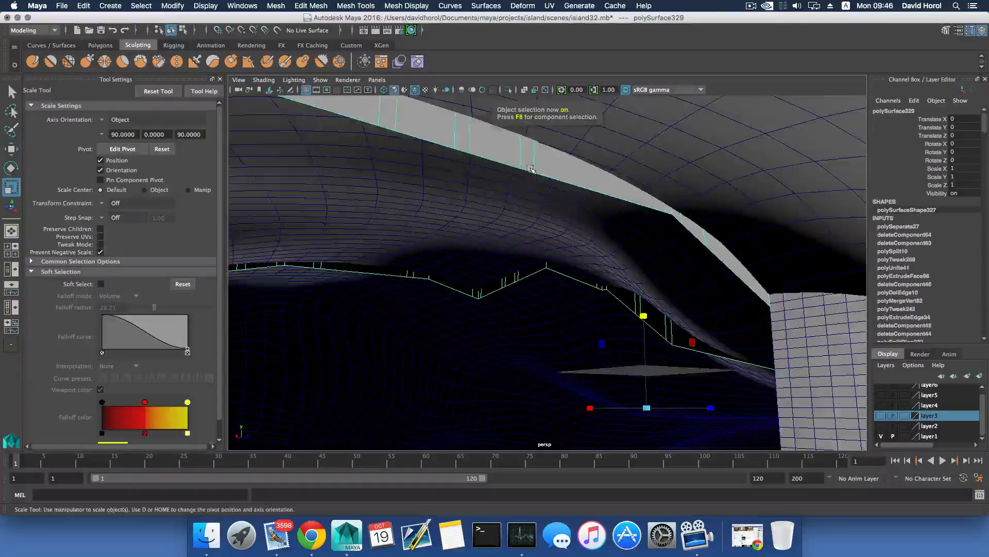
pyautogui.keyDown('alt'); pyautogui.moveTo(531, 169); pyautogui.dragTo(518, 183); pyautogui.keyUp('alt')
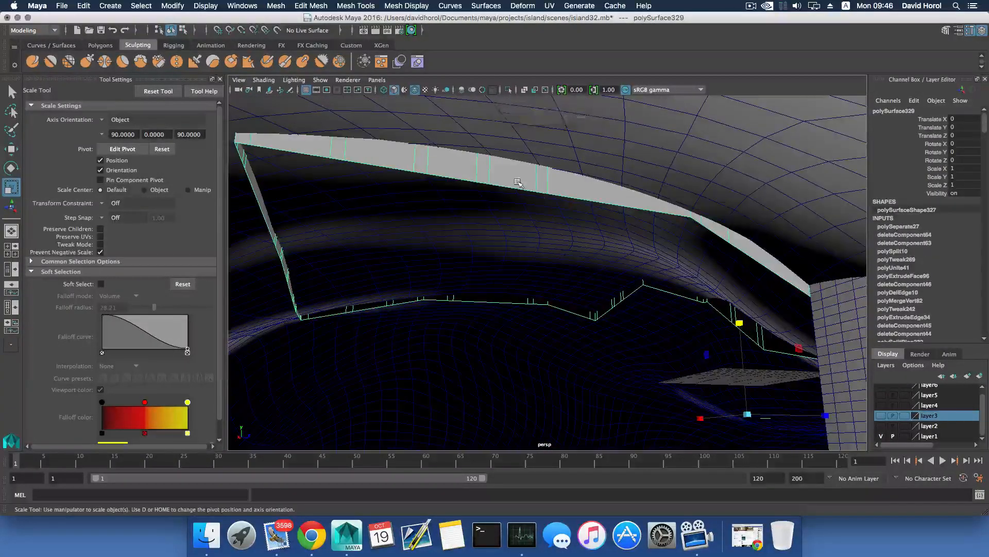
pyautogui.moveTo(516, 181); pyautogui.dragTo(477, 183, button='right')
# - Select the vertices along the entire bottom edge of the house's foundation wall
pyautogui.click(534, 192)
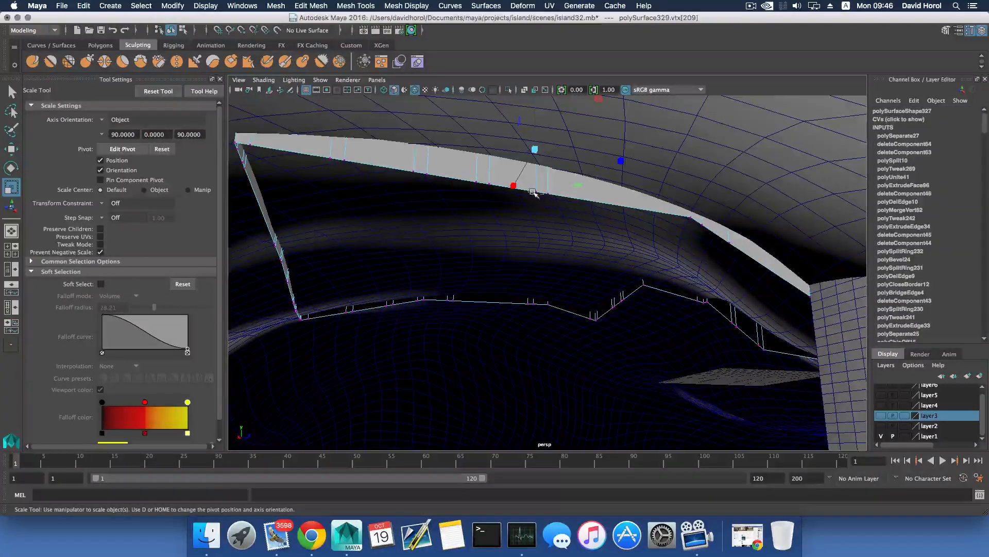
pyautogui.click(477, 182)
pyautogui.press('q')
pyautogui.keyDown('shift'); pyautogui.click(490, 185); pyautogui.keyUp('shift')
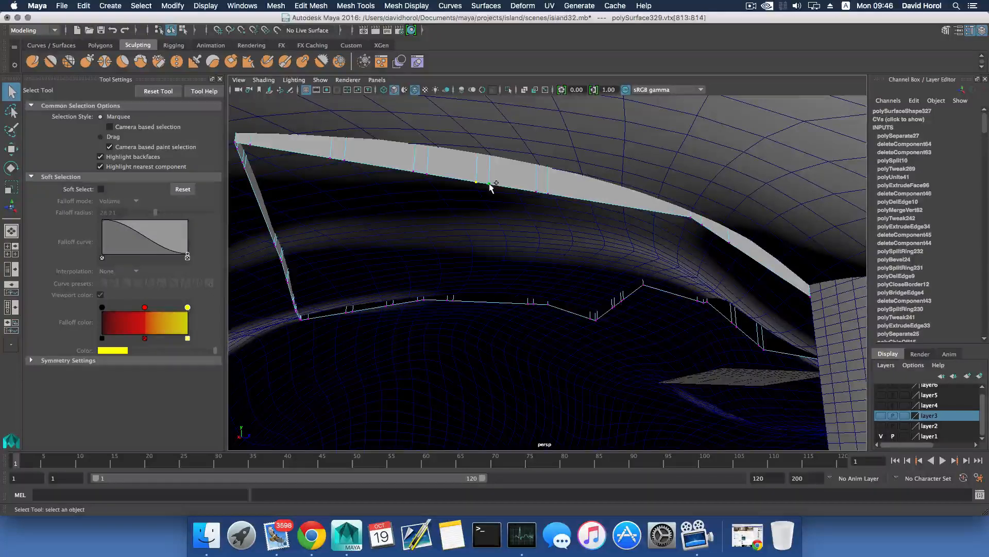
pyautogui.keyDown('shift'); pyautogui.doubleClick(537, 191); pyautogui.keyUp('shift')
# - Try flattening and lowering the foundation wall's bottom vertices, and undo both changes
pyautogui.press('r')
pyautogui.moveTo(533, 225); pyautogui.dragTo(533, 413)
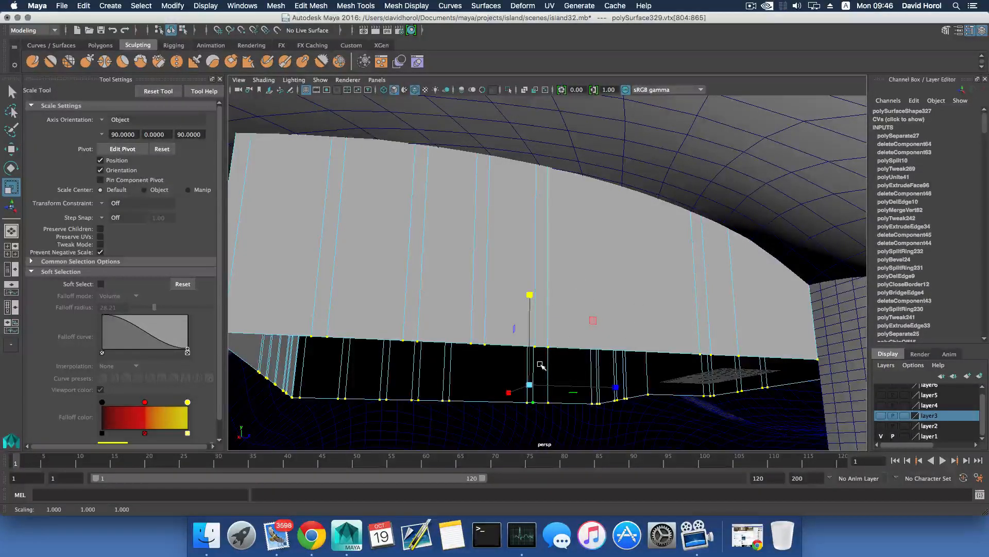
pyautogui.press('super+z')
pyautogui.press('super+z')
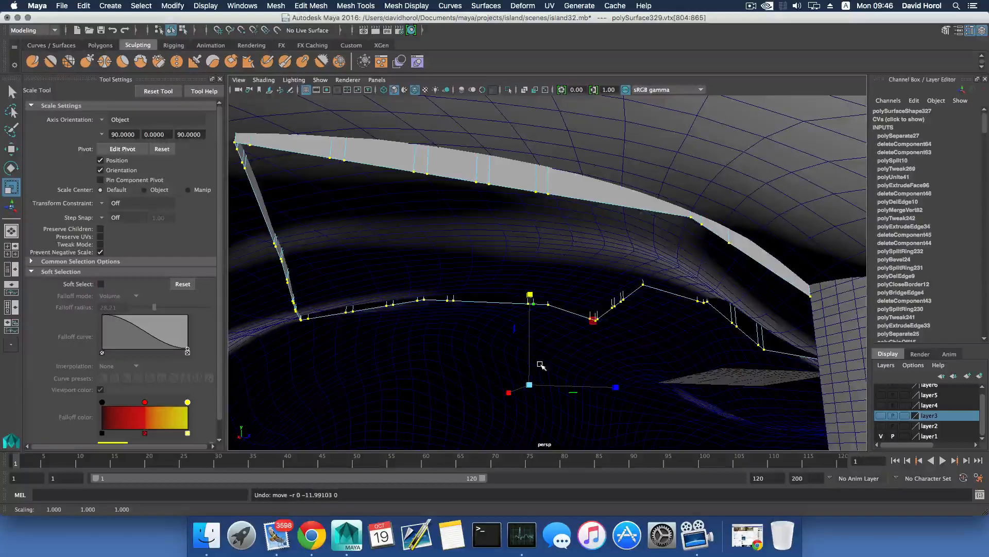
# - Select the island terrain again, return it to component editing and turn soft selection on
pyautogui.keyDown('alt'); pyautogui.moveTo(693, 333); pyautogui.dragTo(568, 317); pyautogui.keyUp('alt')
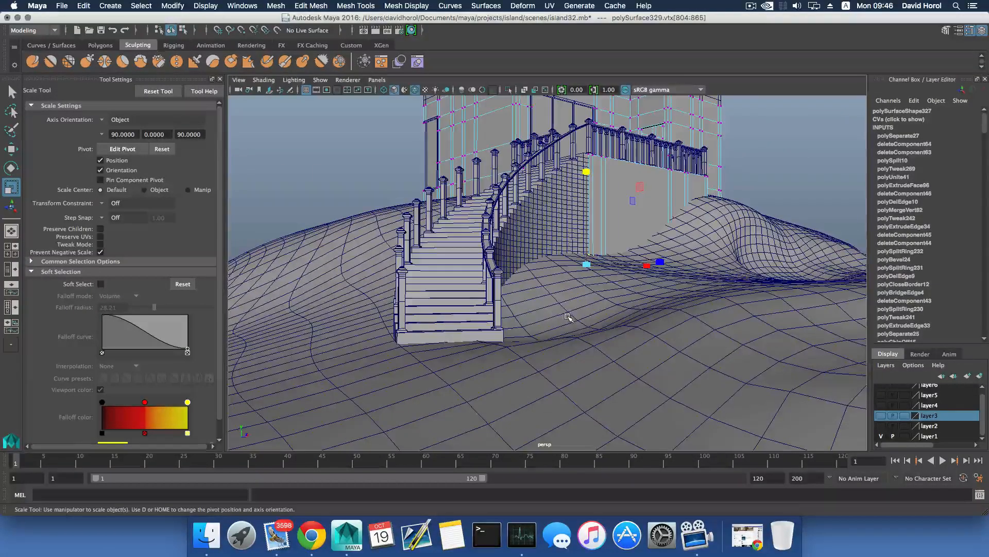
pyautogui.press('F8')
pyautogui.click(568, 317)
pyautogui.press('F8')
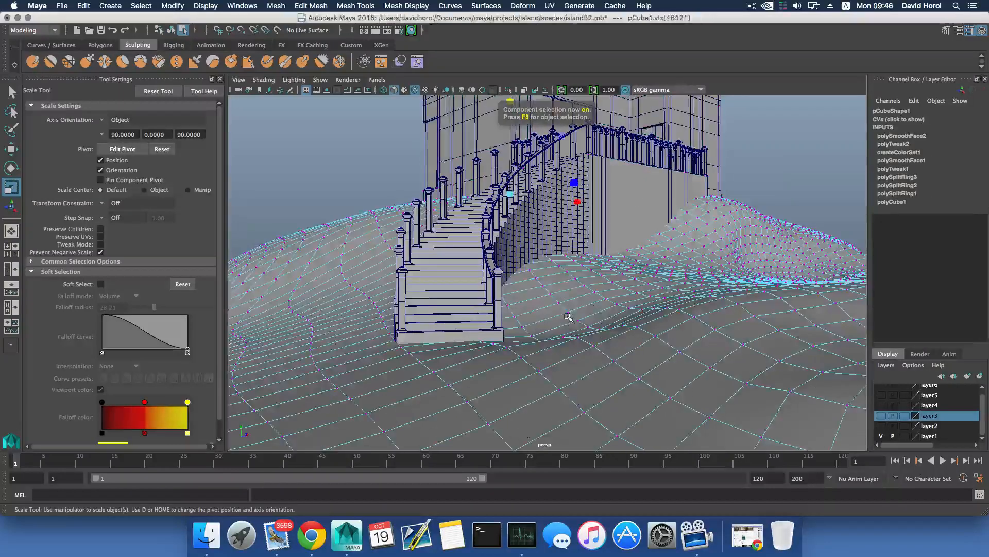
pyautogui.keyDown('alt'); pyautogui.moveTo(523, 346); pyautogui.dragTo(536, 354); pyautogui.keyUp('alt')
pyautogui.click(100, 285)
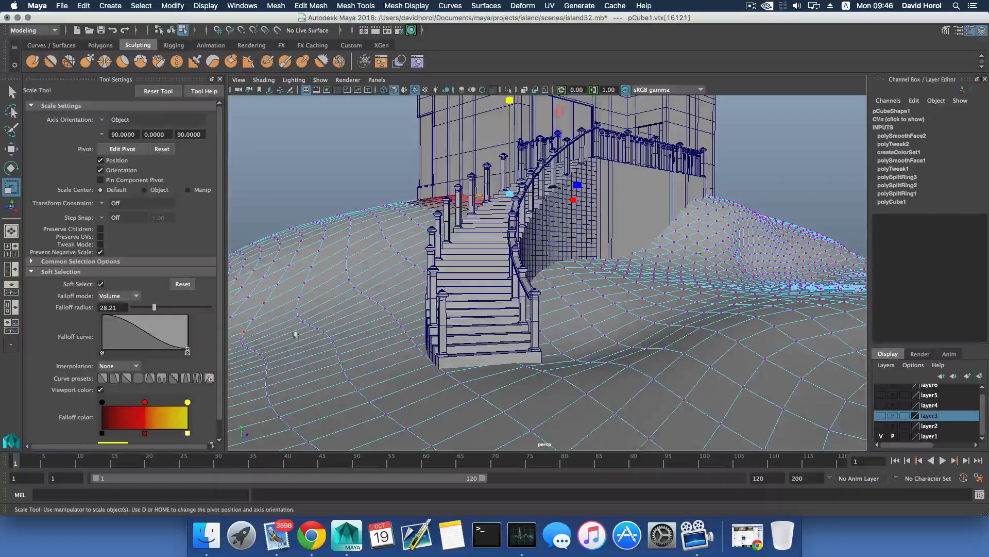
# - Scale the terrain around two vertices in front of the bottom step vertically with soft selection to level the ground
pyautogui.keyDown('alt'); pyautogui.moveTo(595, 388); pyautogui.dragTo(516, 351); pyautogui.keyUp('alt')
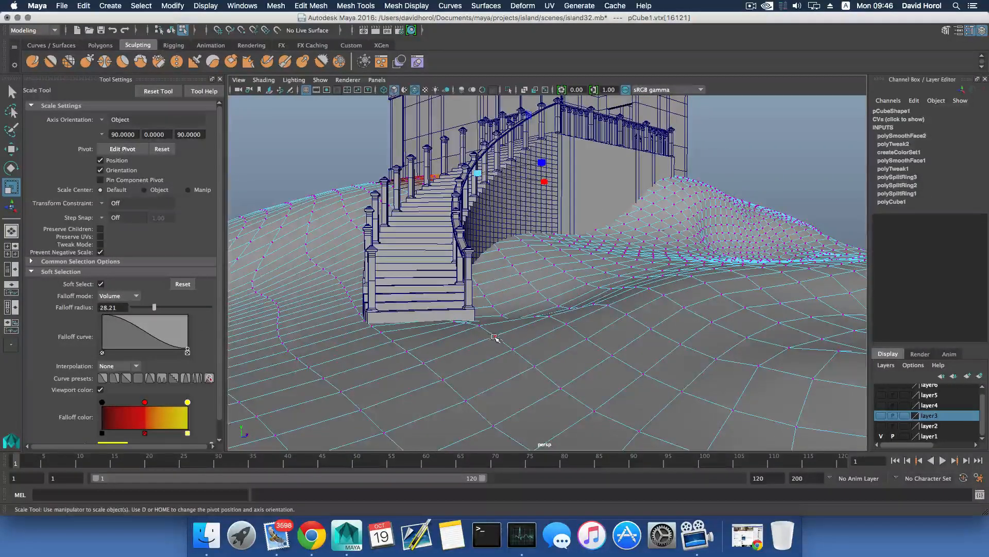
pyautogui.click(492, 336)
pyautogui.moveTo(496, 243); pyautogui.dragTo(498, 357)
pyautogui.click(479, 330)
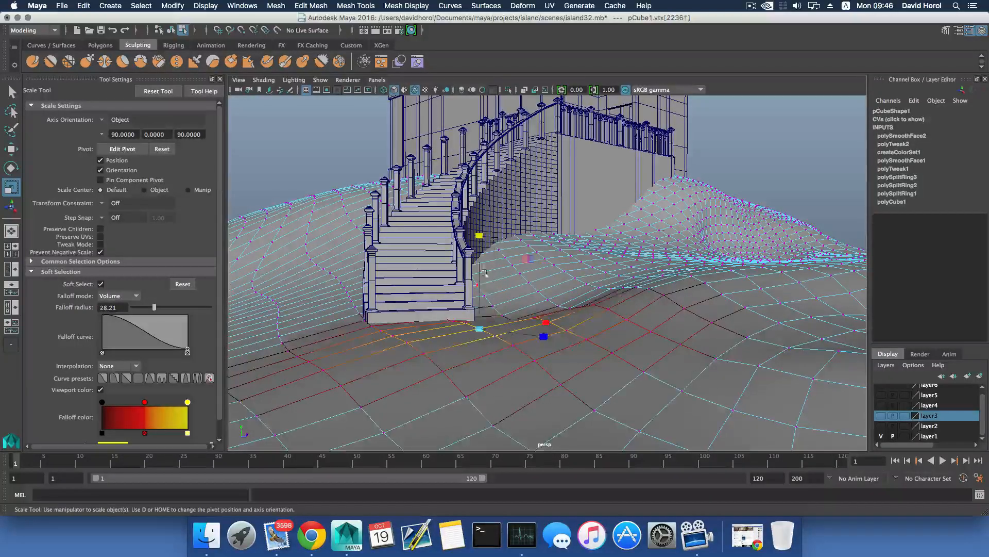
pyautogui.keyDown('alt'); pyautogui.moveTo(479, 236); pyautogui.dragTo(548, 342); pyautogui.keyUp('alt')
# - Scale two more soft-selected areas of the slope beside the staircase vertically to even out the terrain
pyautogui.click(653, 301)
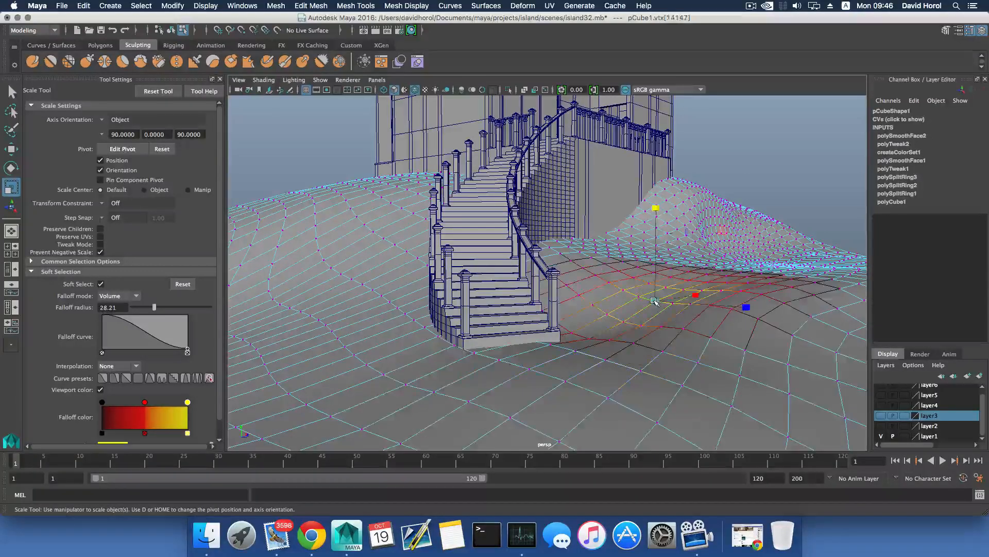
pyautogui.moveTo(656, 206); pyautogui.dragTo(661, 271)
pyautogui.keyDown('alt'); pyautogui.moveTo(658, 320); pyautogui.dragTo(552, 316); pyautogui.keyUp('alt')
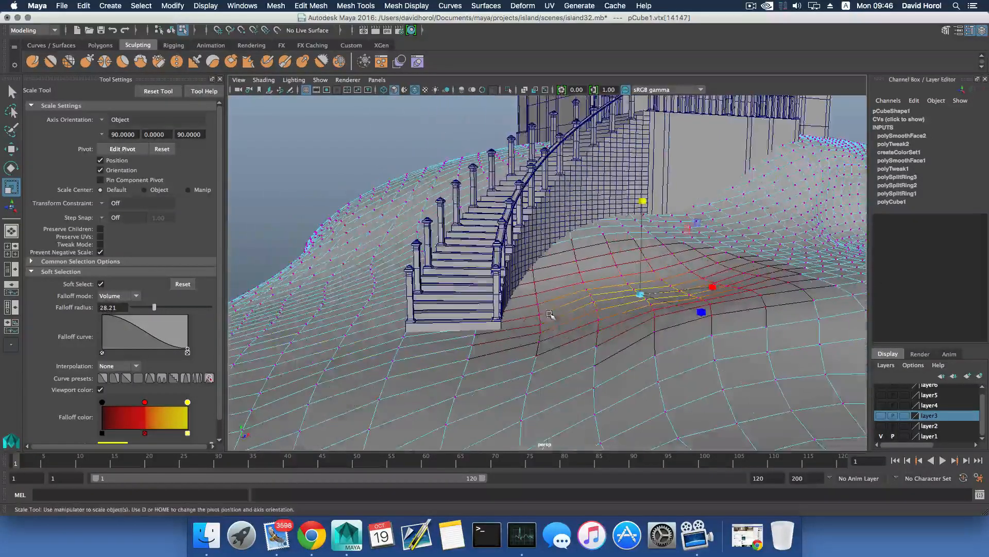
pyautogui.click(655, 331)
pyautogui.moveTo(656, 245); pyautogui.dragTo(658, 381)
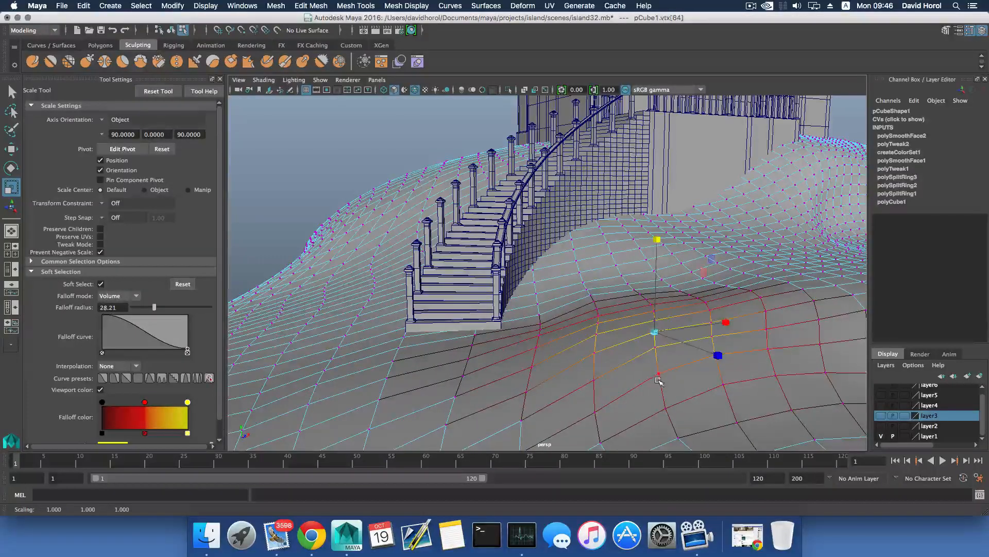
# - Return to object selection with soft selection turned off and hide the terrain's layer1
pyautogui.press('F8')
pyautogui.scroll(-5, 656, 372)
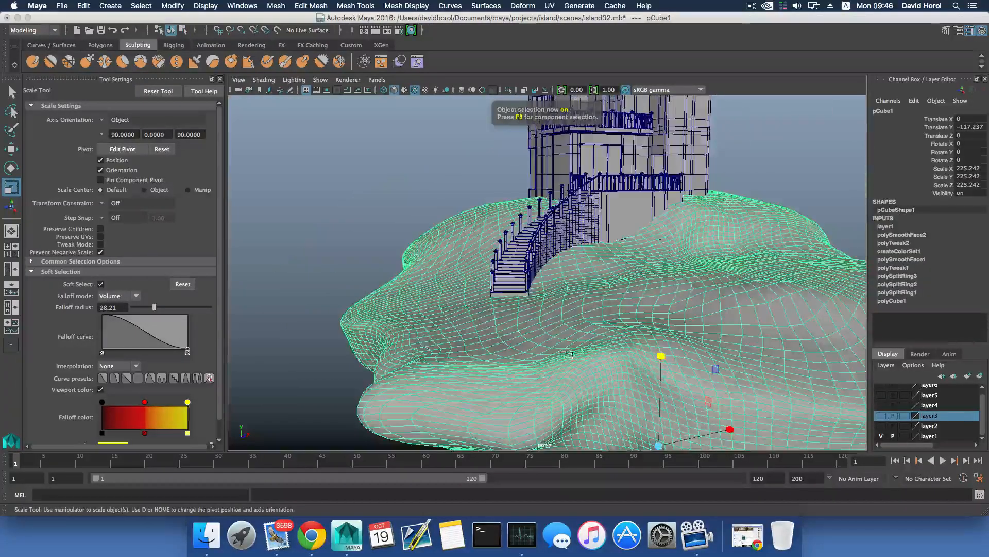
pyautogui.click(101, 284)
pyautogui.keyDown('alt'); pyautogui.moveTo(451, 288); pyautogui.dragTo(716, 339); pyautogui.keyUp('alt')
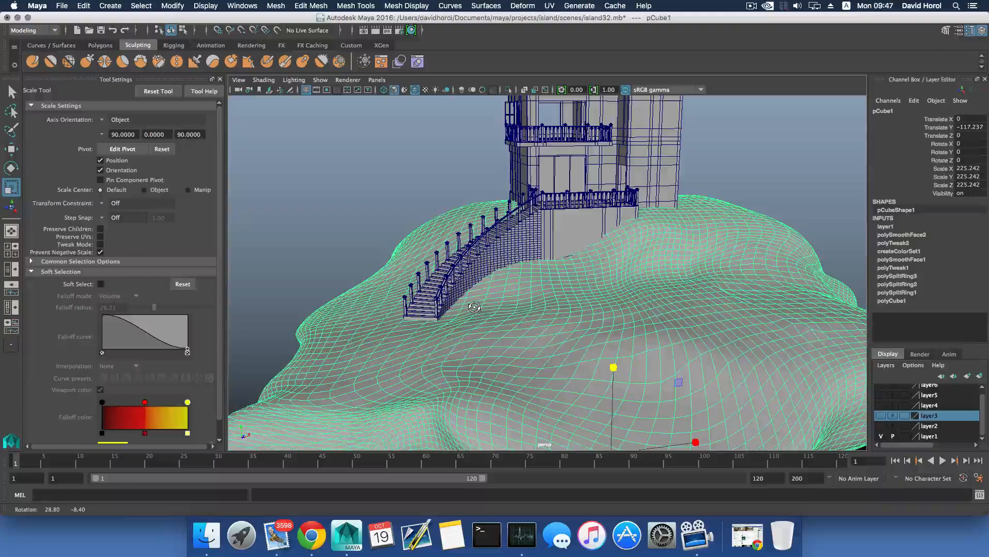
pyautogui.click(881, 436)
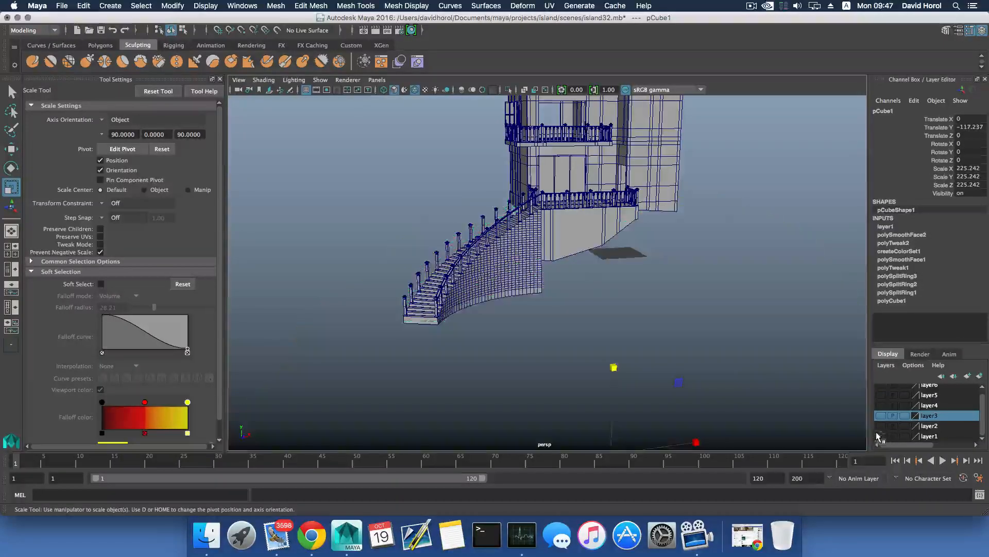
# - Examine the house's foundation wall and its junction with the curved staircase from below
pyautogui.keyDown('alt'); pyautogui.moveTo(603, 284); pyautogui.dragTo(587, 325, button='middle'); pyautogui.keyUp('alt')
pyautogui.scroll(-2, 587, 325)
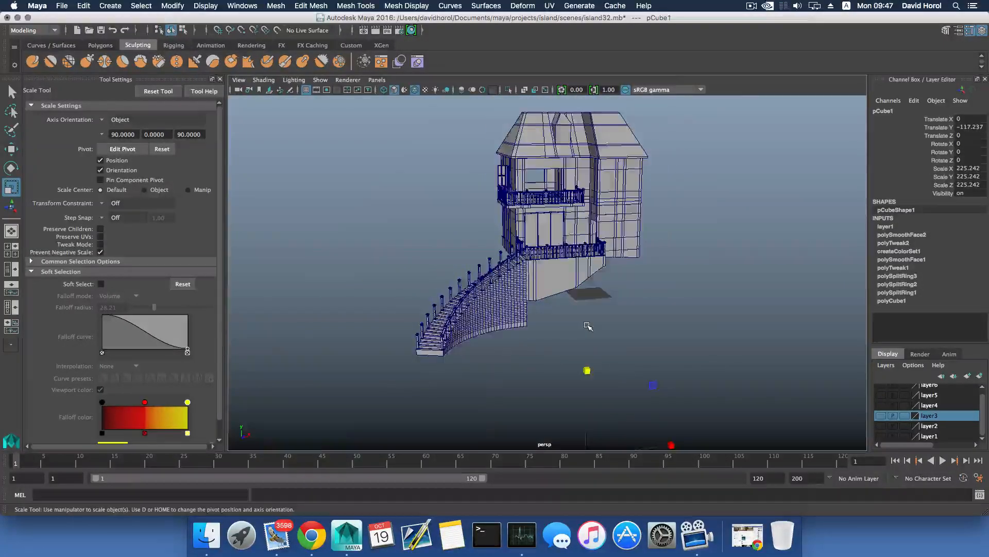
pyautogui.scroll(8, 587, 325)
pyautogui.keyDown('alt'); pyautogui.moveTo(587, 325); pyautogui.dragTo(471, 311); pyautogui.keyUp('alt')
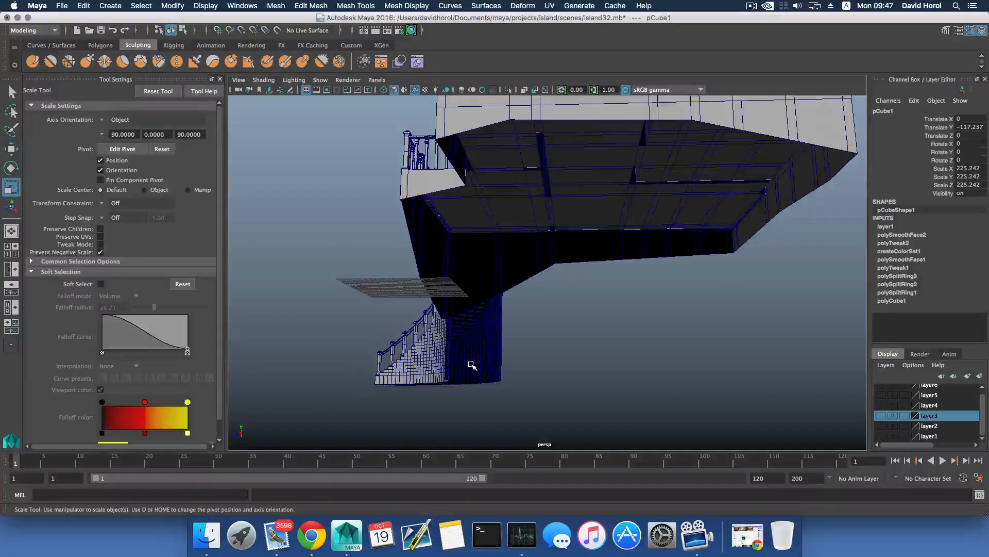
pyautogui.keyDown('alt'); pyautogui.moveTo(472, 366); pyautogui.dragTo(499, 325); pyautogui.keyUp('alt')
pyautogui.click(499, 325)
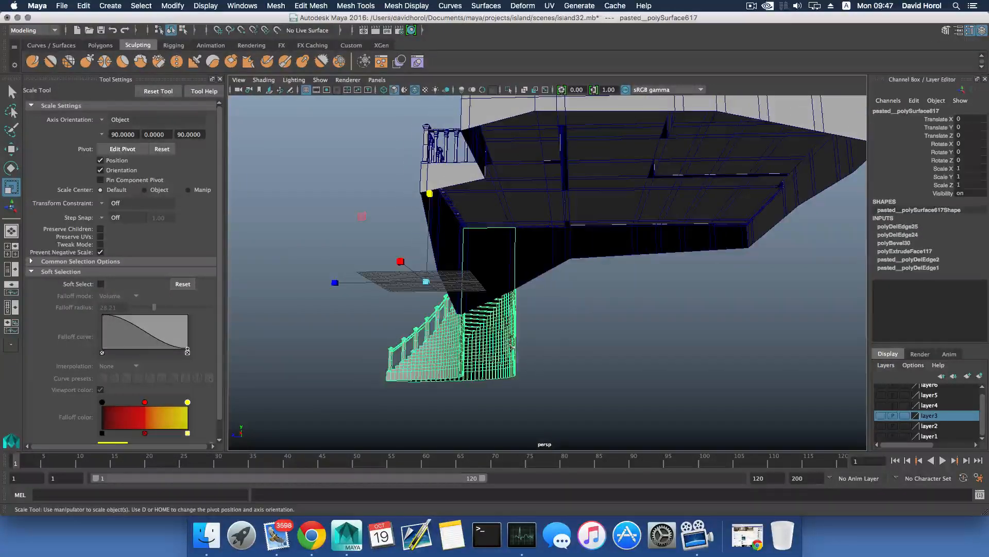
pyautogui.click(489, 269)
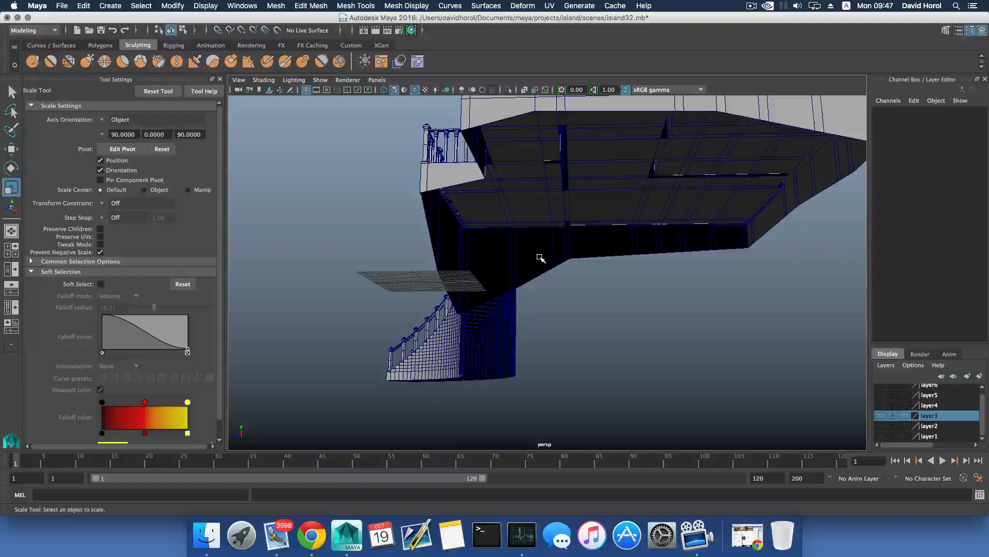
pyautogui.keyDown('alt'); pyautogui.moveTo(499, 293); pyautogui.dragTo(523, 304, button='middle'); pyautogui.keyUp('alt')
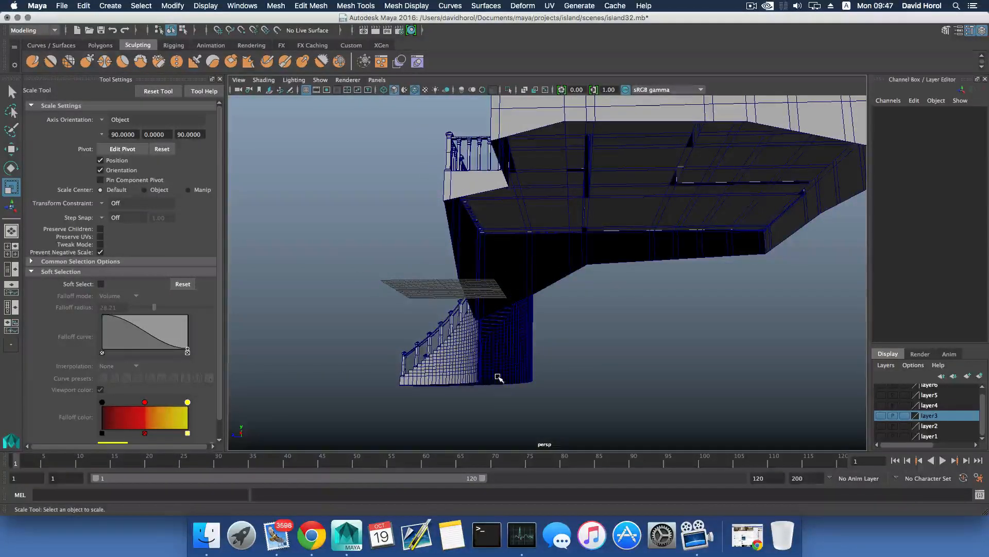
pyautogui.scroll(5, 509, 340)
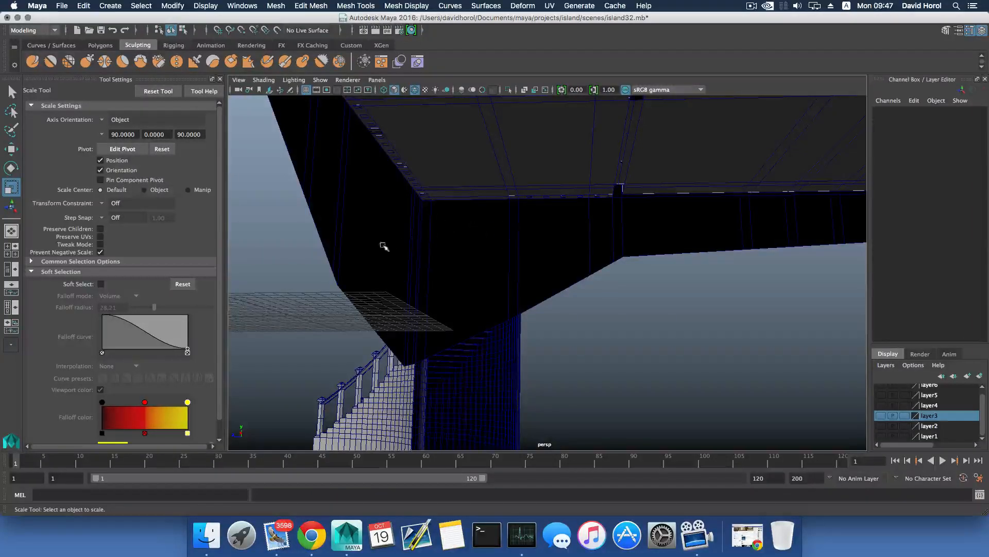
# - Select the entire house together with the curved staircase and delete the construction history of all selected objects
pyautogui.scroll(-4, 491, 325)
pyautogui.keyDown('alt'); pyautogui.moveTo(492, 326); pyautogui.dragTo(612, 337); pyautogui.keyUp('alt')
pyautogui.scroll(-5, 568, 338)
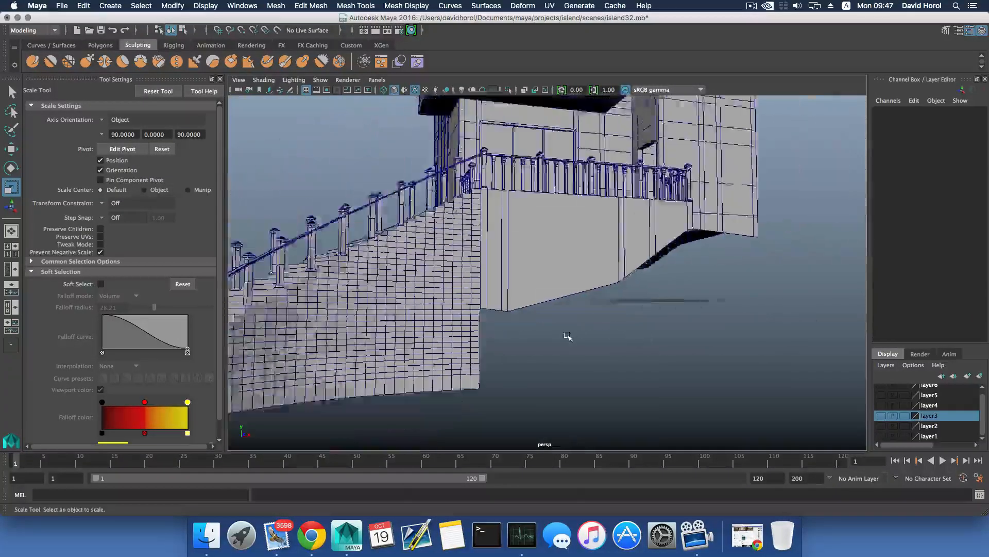
pyautogui.keyDown('alt'); pyautogui.moveTo(521, 328); pyautogui.dragTo(614, 337); pyautogui.keyUp('alt')
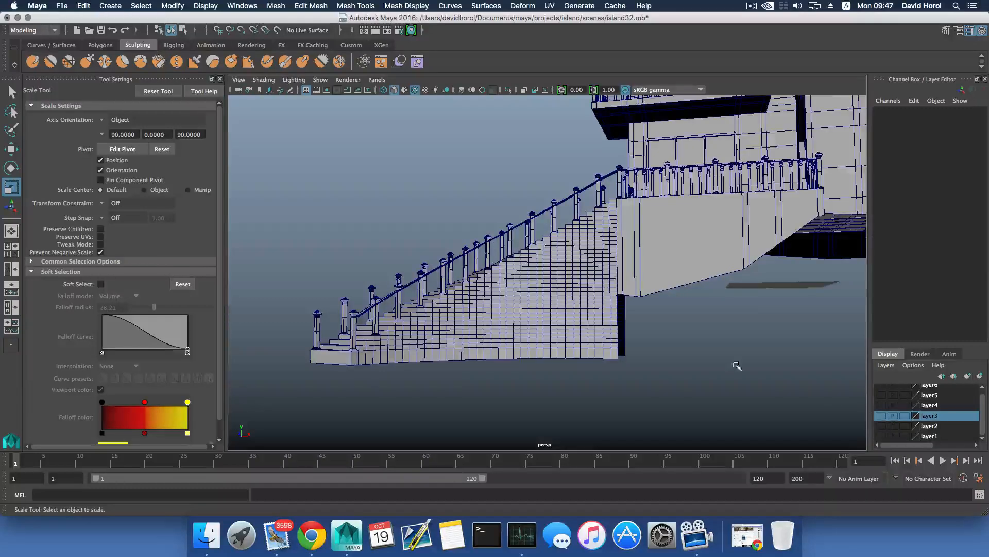
pyautogui.keyDown('alt'); pyautogui.moveTo(736, 369); pyautogui.dragTo(611, 358, button='right'); pyautogui.keyUp('alt')
pyautogui.keyDown('alt'); pyautogui.moveTo(610, 358); pyautogui.dragTo(606, 320); pyautogui.keyUp('alt')
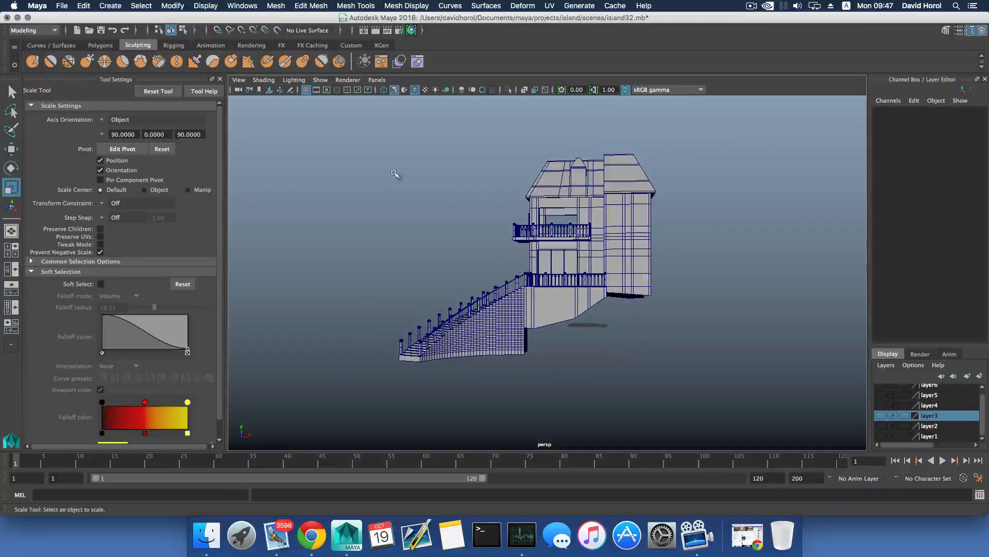
pyautogui.moveTo(403, 127); pyautogui.dragTo(629, 341)
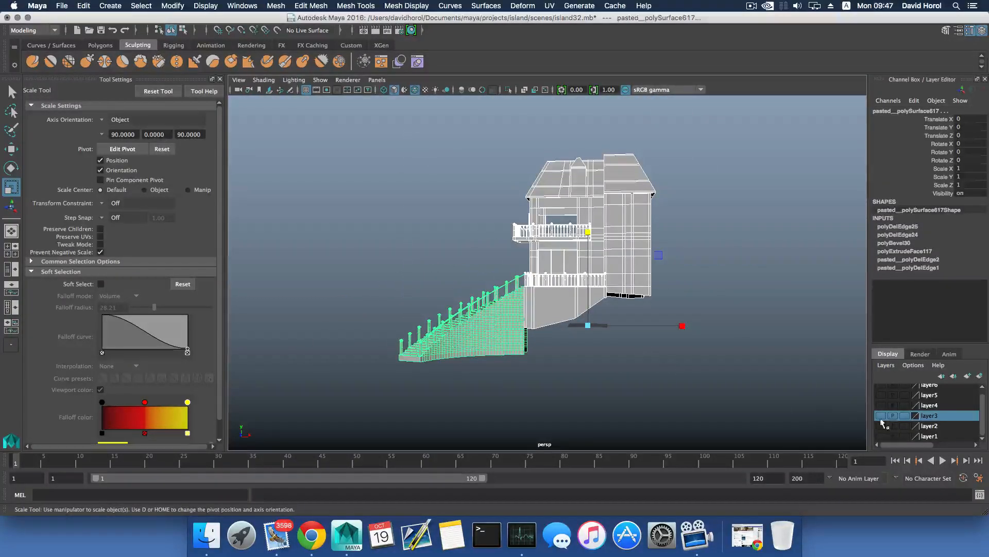
pyautogui.keyDown('alt'); pyautogui.moveTo(641, 379); pyautogui.dragTo(644, 381); pyautogui.keyUp('alt')
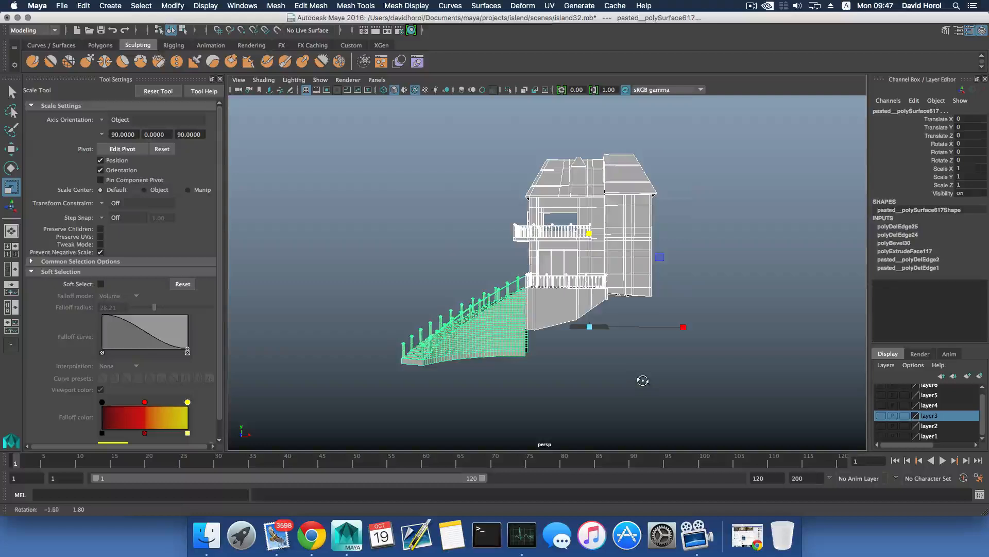
pyautogui.click(83, 6)
pyautogui.moveTo(155, 126)
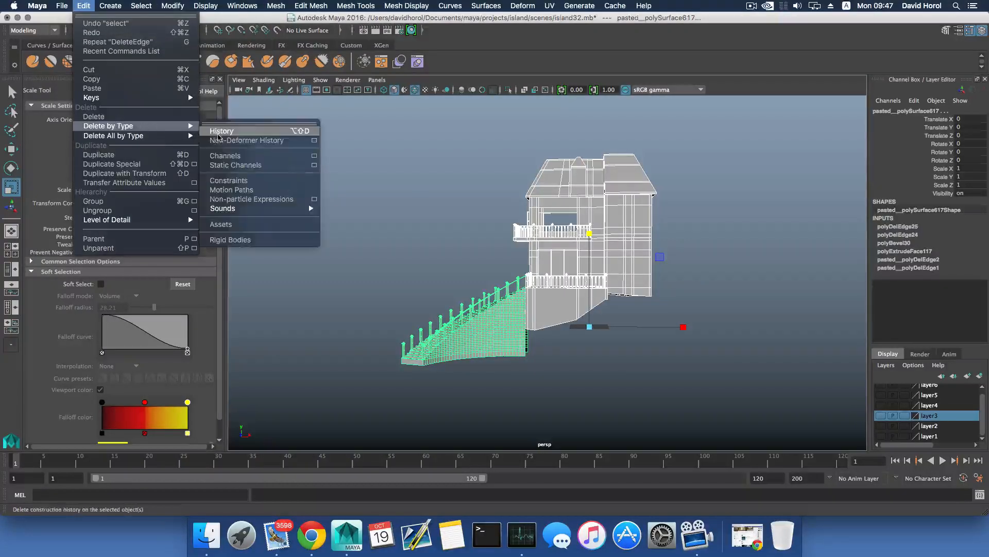
pyautogui.click(218, 133)
# - Examine the curved staircase's outer wall, steps and railing from several angles
pyautogui.keyDown('alt'); pyautogui.moveTo(592, 289); pyautogui.dragTo(658, 303); pyautogui.keyUp('alt')
pyautogui.keyDown('alt'); pyautogui.moveTo(657, 303); pyautogui.dragTo(521, 272, button='middle'); pyautogui.keyUp('alt')
pyautogui.keyDown('alt'); pyautogui.moveTo(521, 271); pyautogui.dragTo(492, 363, button='right'); pyautogui.keyUp('alt')
pyautogui.keyDown('alt'); pyautogui.moveTo(492, 363); pyautogui.dragTo(588, 378, button='middle'); pyautogui.keyUp('alt')
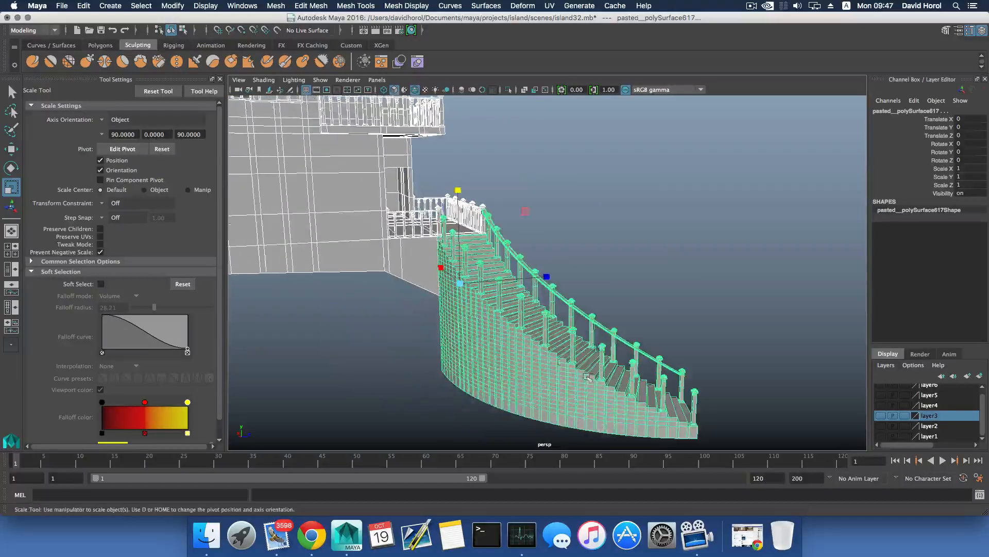
pyautogui.keyDown('alt'); pyautogui.moveTo(621, 374); pyautogui.dragTo(658, 361); pyautogui.keyUp('alt')
pyautogui.keyDown('alt'); pyautogui.moveTo(658, 361); pyautogui.dragTo(680, 360, button='right'); pyautogui.keyUp('alt')
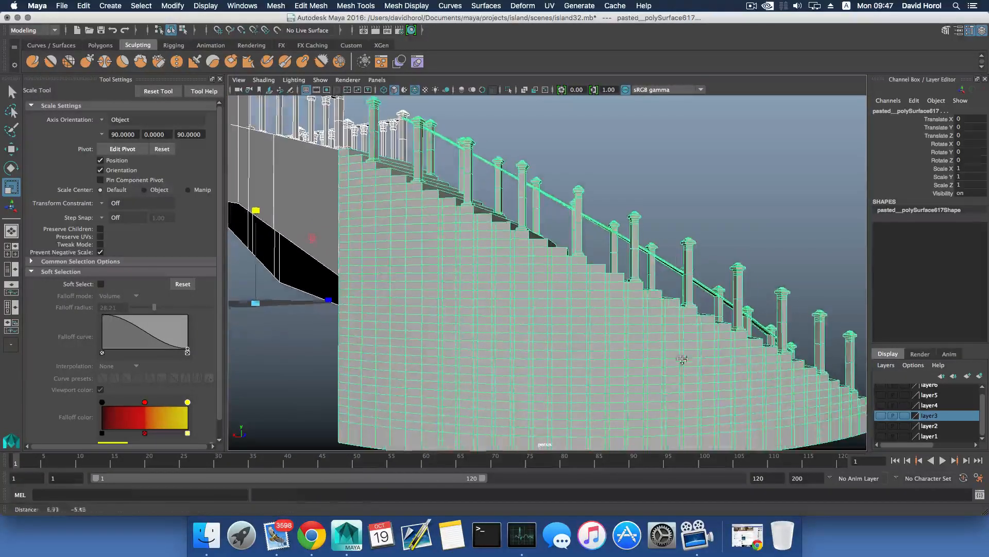
pyautogui.keyDown('alt'); pyautogui.moveTo(504, 309); pyautogui.dragTo(564, 288); pyautogui.keyUp('alt')
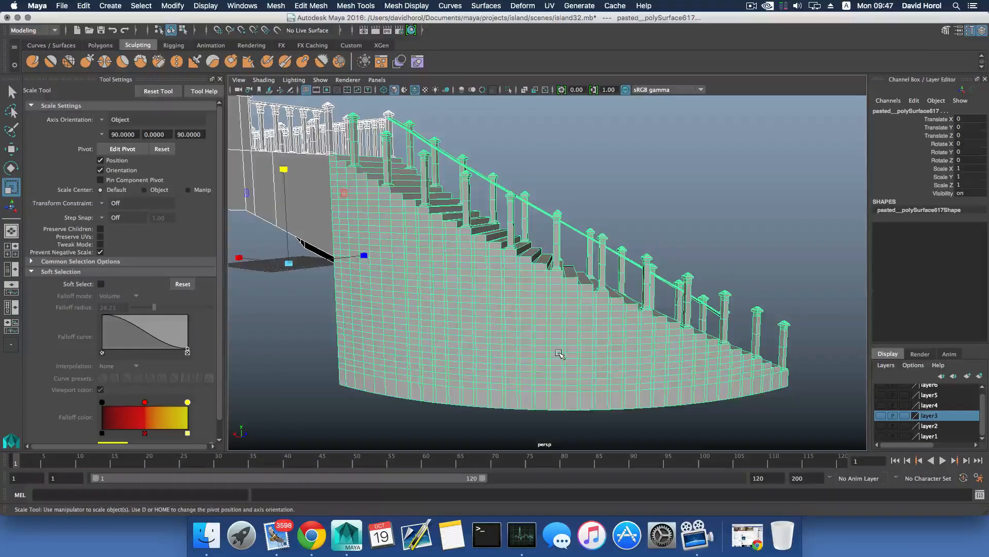
pyautogui.scroll(3, 559, 353)
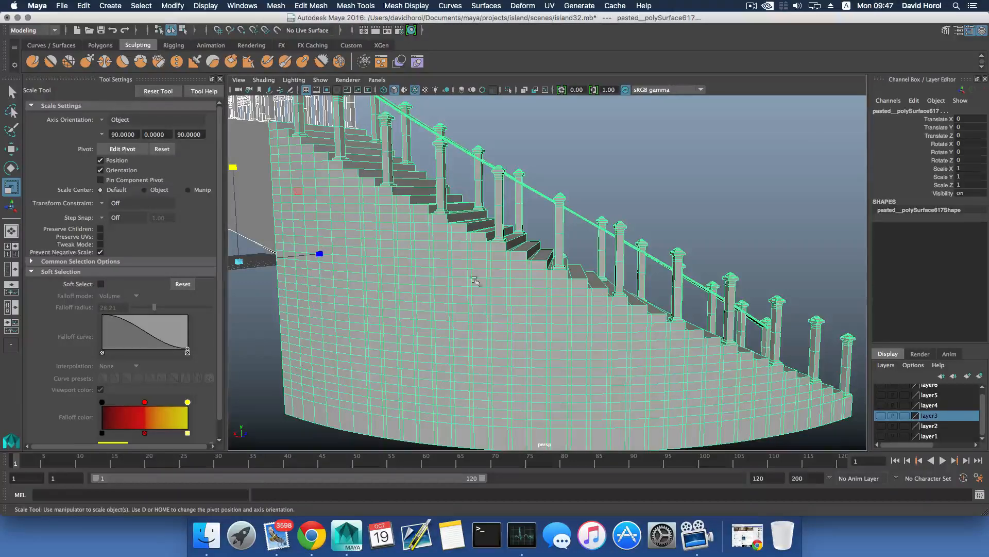
pyautogui.keyDown('alt'); pyautogui.moveTo(605, 305); pyautogui.dragTo(471, 287, button='middle'); pyautogui.keyUp('alt')
pyautogui.keyDown('alt'); pyautogui.moveTo(521, 287); pyautogui.dragTo(541, 299); pyautogui.keyUp('alt')
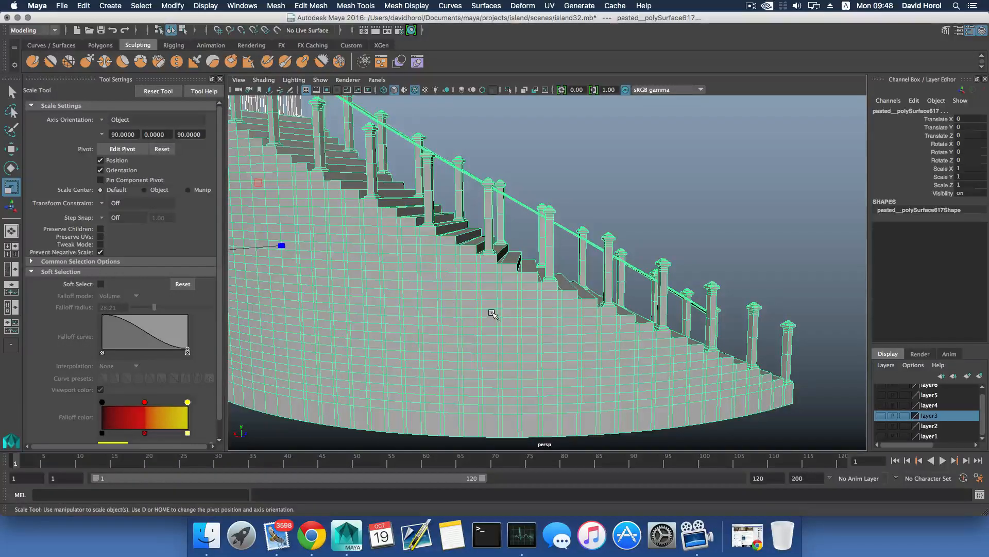
pyautogui.keyDown('alt'); pyautogui.moveTo(431, 297); pyautogui.dragTo(479, 316); pyautogui.keyUp('alt')
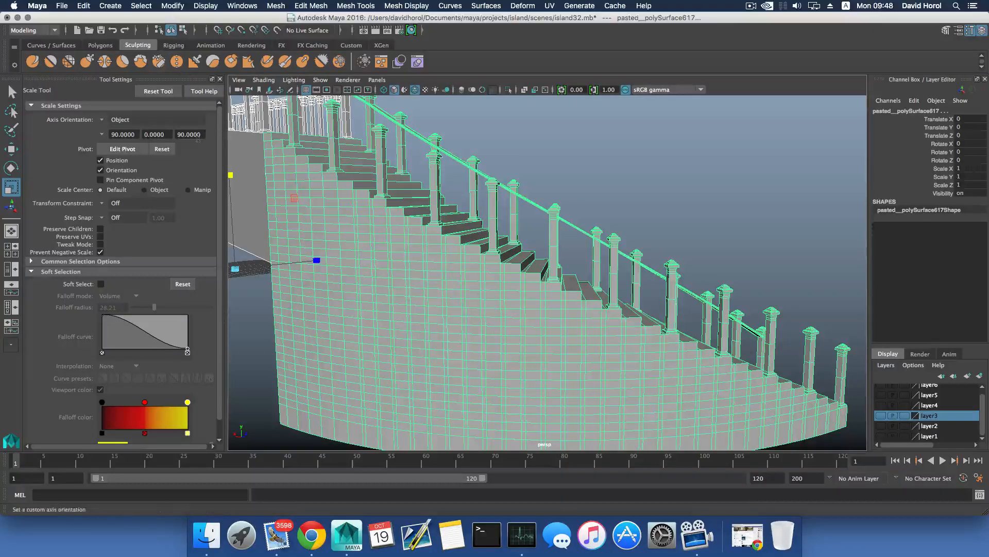
# - Examine the opposite side of the staircase and its junction with the house foundation, then clear the selection
pyautogui.keyDown('alt'); pyautogui.moveTo(587, 273); pyautogui.dragTo(387, 309); pyautogui.keyUp('alt')
pyautogui.keyDown('alt'); pyautogui.moveTo(428, 312); pyautogui.dragTo(515, 322, button='right'); pyautogui.keyUp('alt')
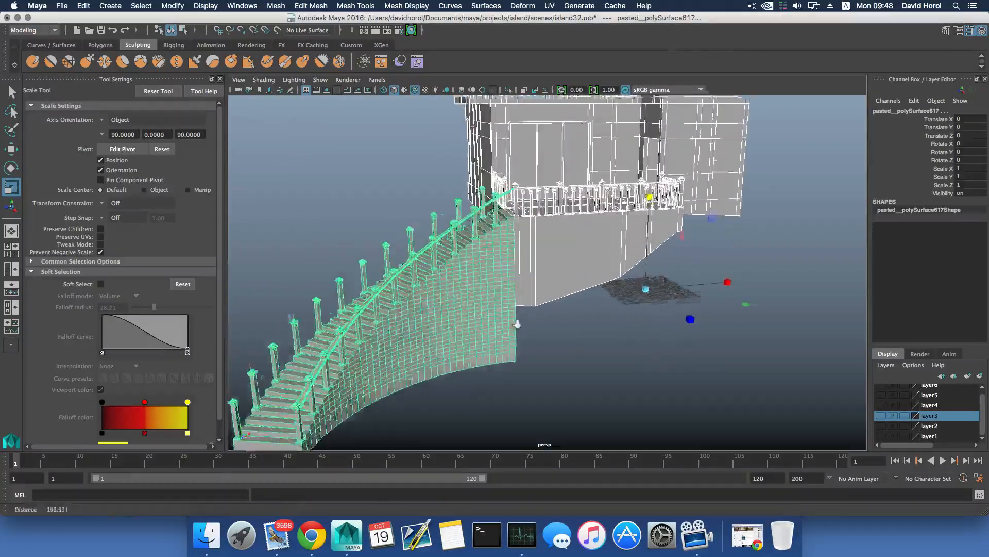
pyautogui.keyDown('alt'); pyautogui.moveTo(519, 324); pyautogui.dragTo(626, 346, button='middle'); pyautogui.keyUp('alt')
pyautogui.keyDown('alt'); pyautogui.moveTo(626, 347); pyautogui.dragTo(533, 315); pyautogui.keyUp('alt')
pyautogui.keyDown('alt'); pyautogui.moveTo(610, 330); pyautogui.dragTo(578, 323, button='middle'); pyautogui.keyUp('alt')
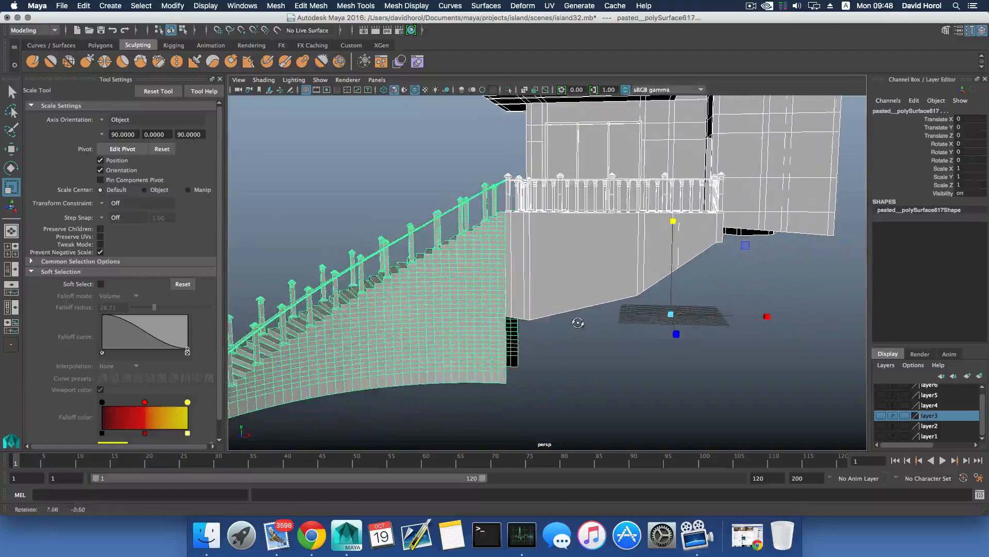
pyautogui.keyDown('alt'); pyautogui.moveTo(510, 326); pyautogui.dragTo(615, 339); pyautogui.keyUp('alt')
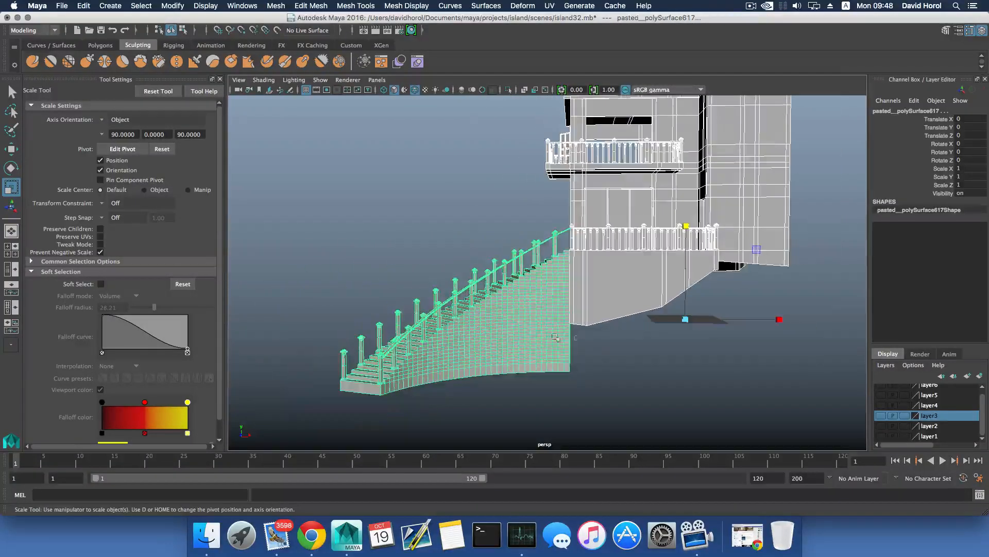
pyautogui.click(615, 338)
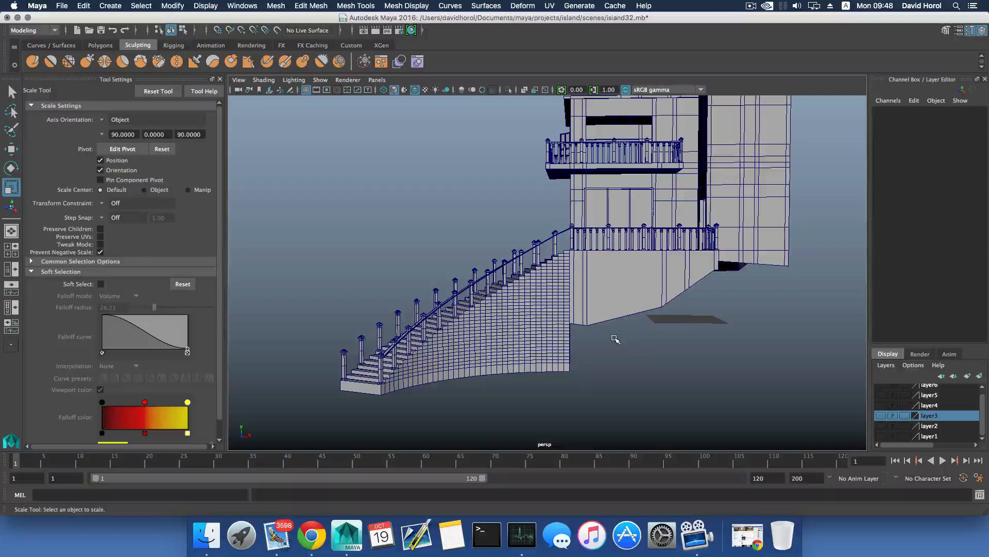
# - Select the curved staircase and all the house parts and combine them into one mesh
pyautogui.click(536, 320)
pyautogui.keyDown('alt'); pyautogui.moveTo(536, 320); pyautogui.dragTo(582, 345); pyautogui.keyUp('alt')
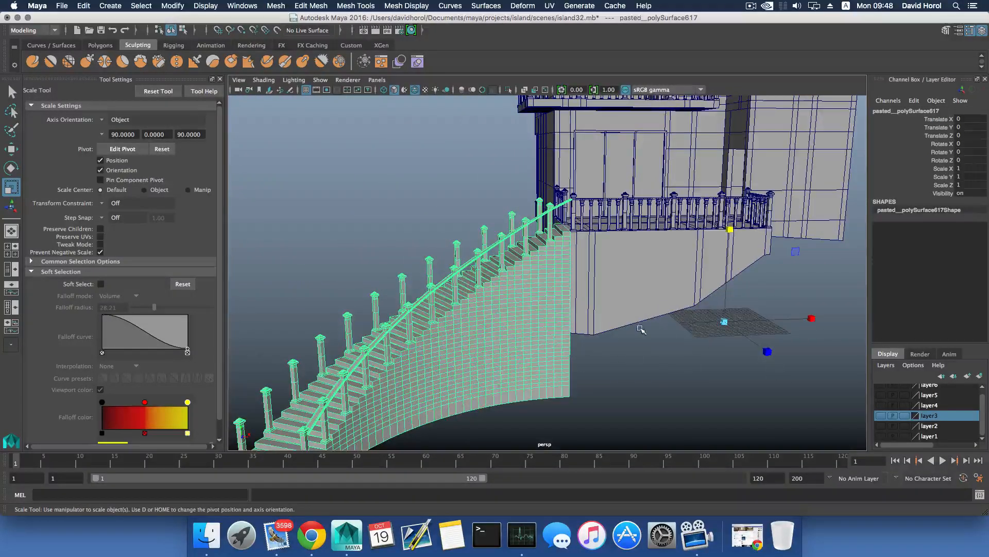
pyautogui.scroll(-3, 641, 329)
pyautogui.keyDown('alt'); pyautogui.moveTo(622, 314); pyautogui.dragTo(583, 336, button='middle'); pyautogui.keyUp('alt')
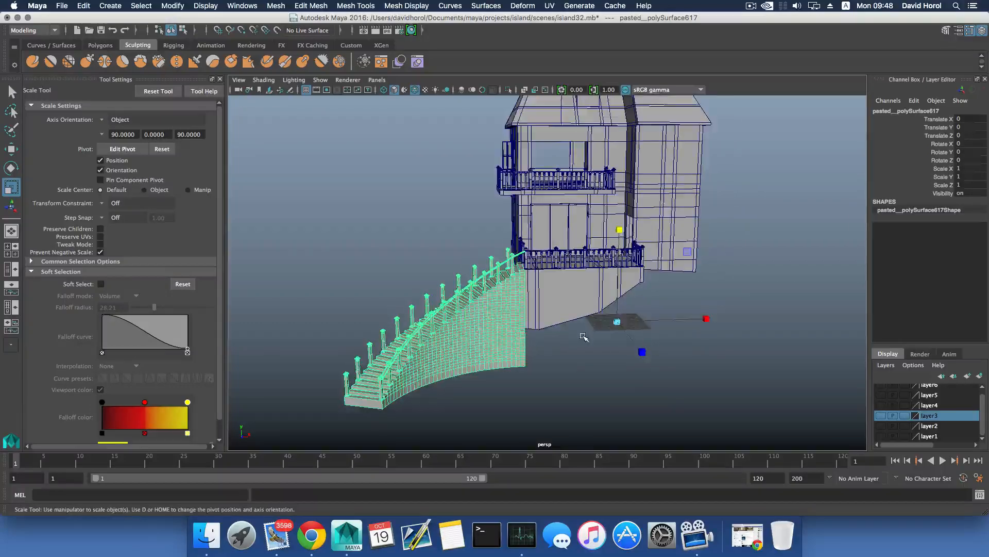
pyautogui.keyDown('alt'); pyautogui.moveTo(584, 336); pyautogui.dragTo(574, 353); pyautogui.keyUp('alt')
pyautogui.keyDown('alt'); pyautogui.moveTo(571, 319); pyautogui.dragTo(563, 353, button='middle'); pyautogui.keyUp('alt')
pyautogui.keyDown('alt'); pyautogui.moveTo(564, 353); pyautogui.dragTo(528, 330); pyautogui.keyUp('alt')
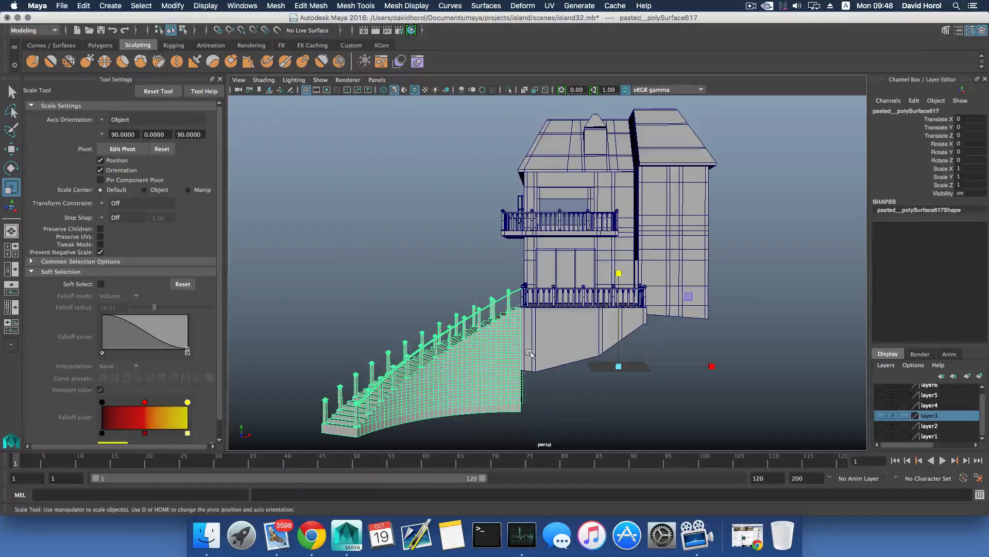
pyautogui.click(580, 264)
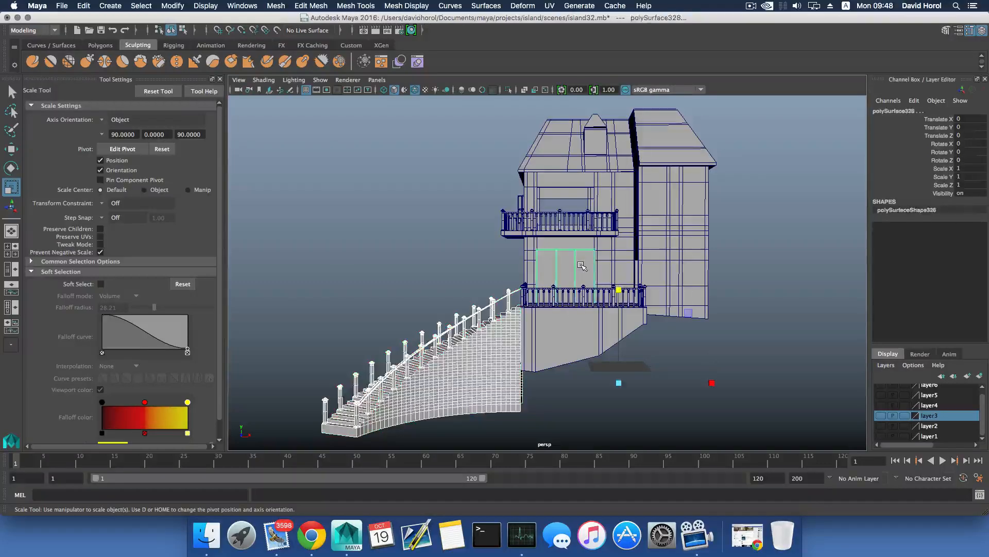
pyautogui.moveTo(285, 109); pyautogui.dragTo(724, 392)
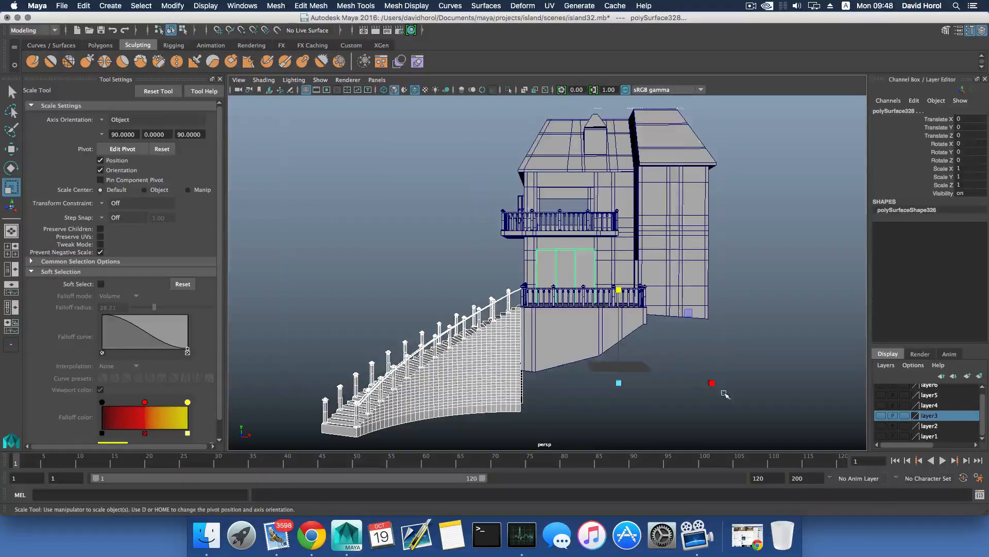
pyautogui.moveTo(542, 308)
pyautogui.keyDown('alt'); pyautogui.mouseDown()
pyautogui.moveTo(518, 314)
pyautogui.moveTo(535, 319)
pyautogui.mouseUp(); pyautogui.keyUp('alt')
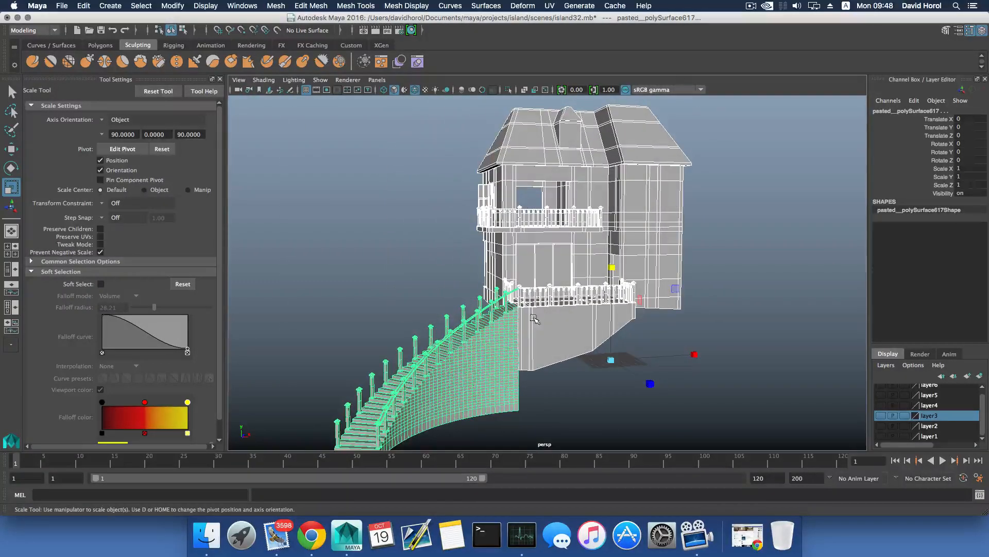
pyautogui.click(273, 5)
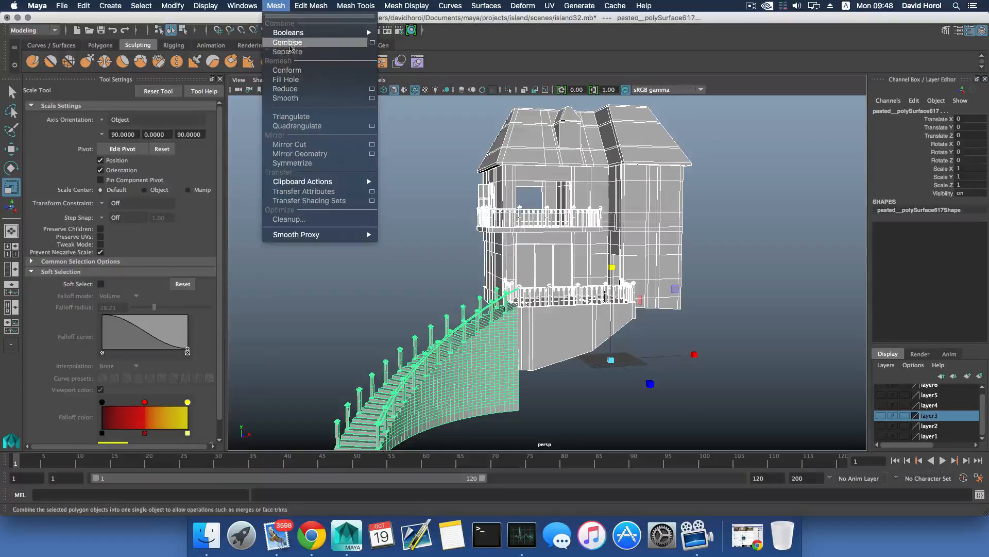
pyautogui.click(290, 45)
# - Assign the combined house and staircase mesh to a new display layer and hide that layer
pyautogui.scroll(-5, 657, 273)
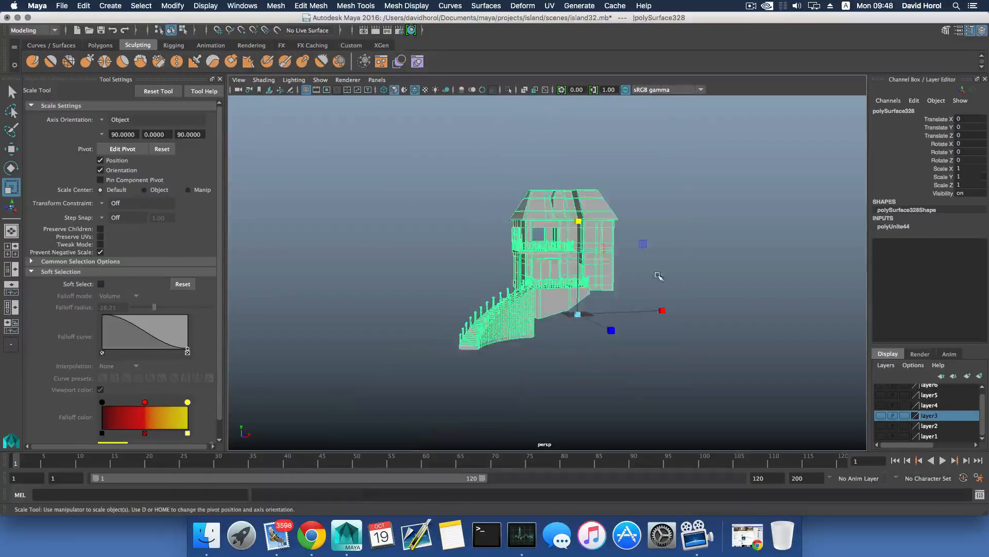
pyautogui.keyDown('alt'); pyautogui.moveTo(660, 274); pyautogui.dragTo(621, 289); pyautogui.keyUp('alt')
pyautogui.scroll(1, 943, 418)
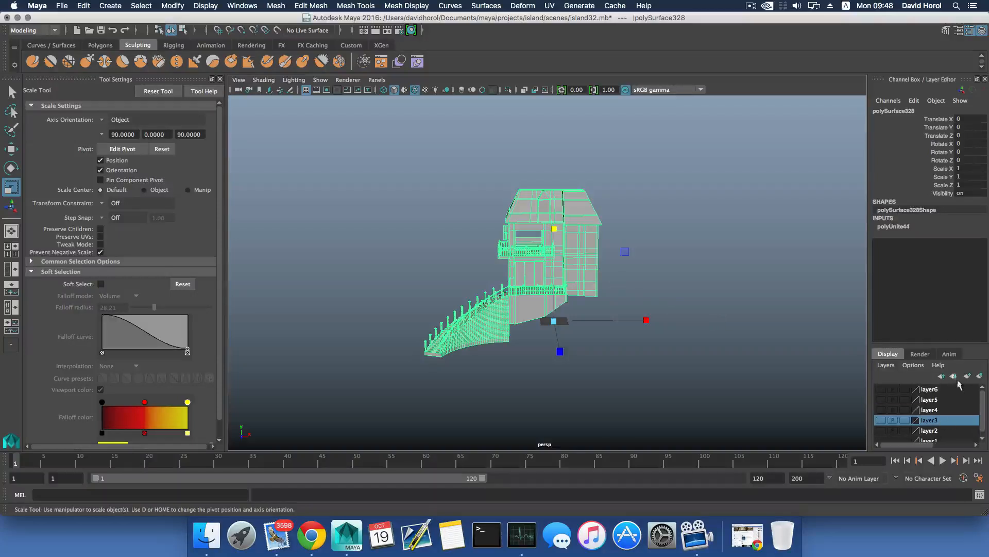
pyautogui.click(979, 375)
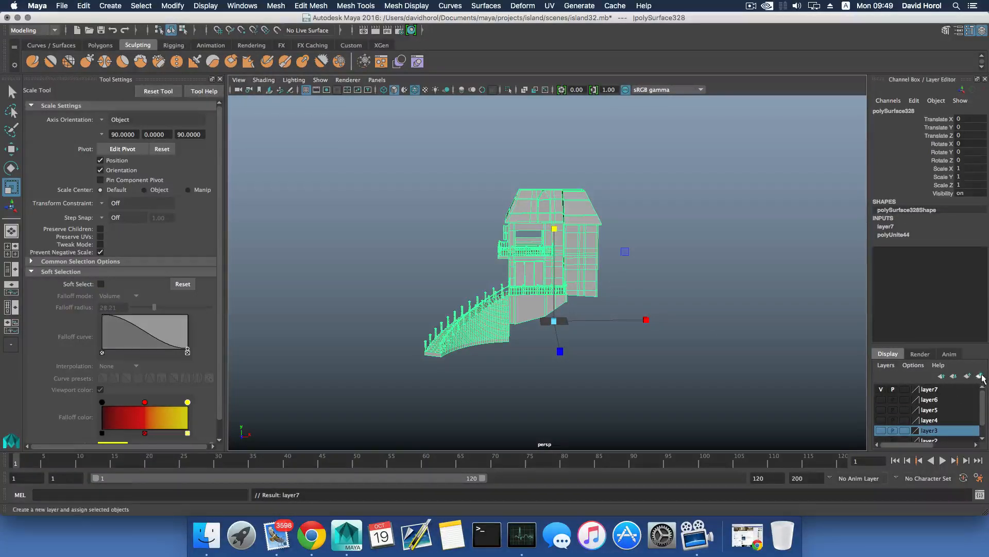
pyautogui.click(882, 389)
pyautogui.keyDown('alt'); pyautogui.moveTo(636, 371); pyautogui.dragTo(618, 320); pyautogui.keyUp('alt')
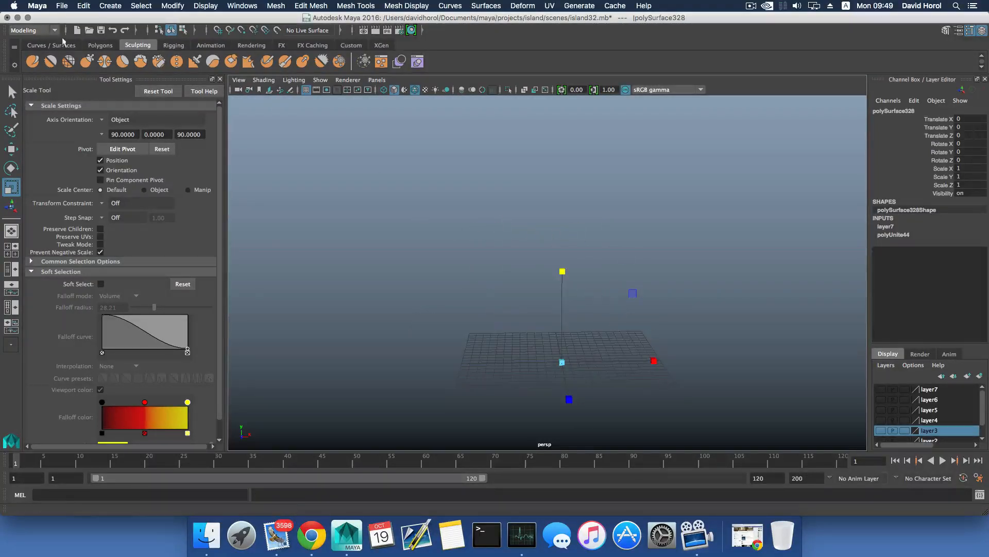
# - Create a polygon pipe primitive at the origin of the emptied scene
pyautogui.click(100, 46)
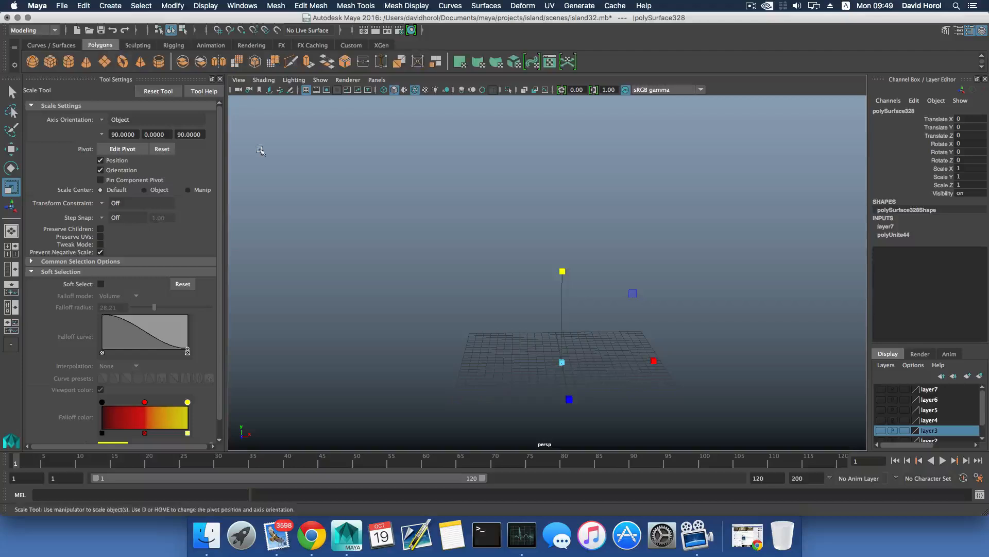
pyautogui.click(157, 63)
pyautogui.scroll(5, 629, 291)
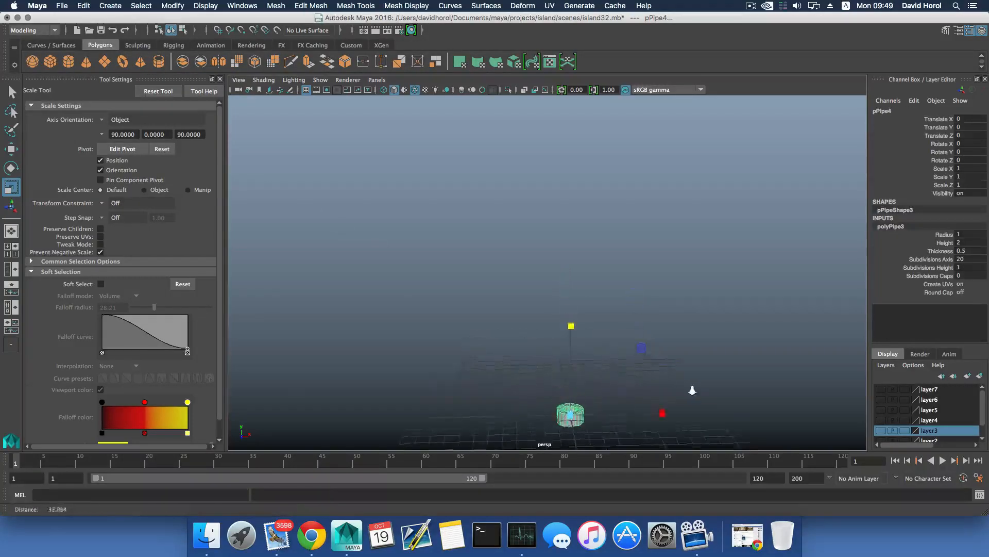
pyautogui.scroll(5, 629, 292)
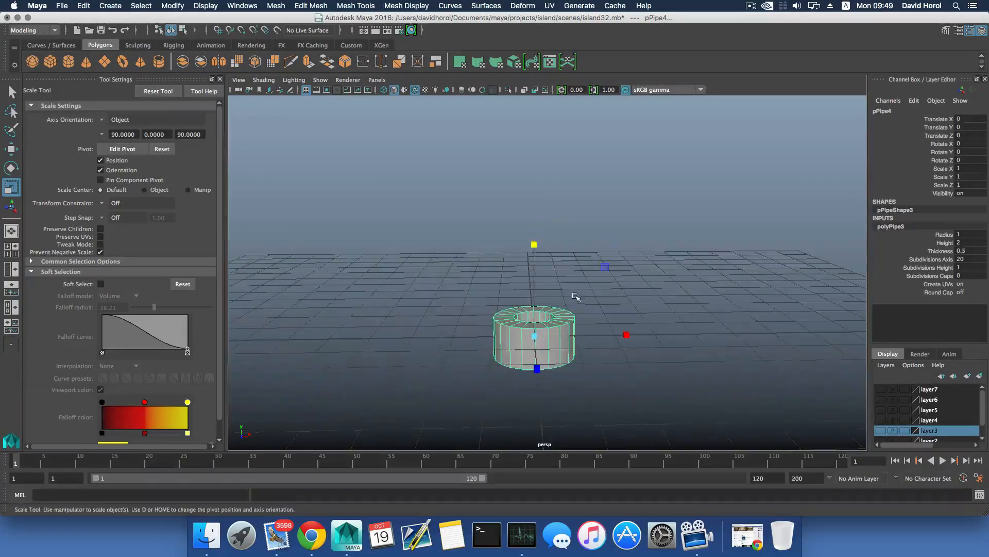
# - Close the tool settings and display the new pipe's polyPipe construction attributes for editing
pyautogui.click(220, 79)
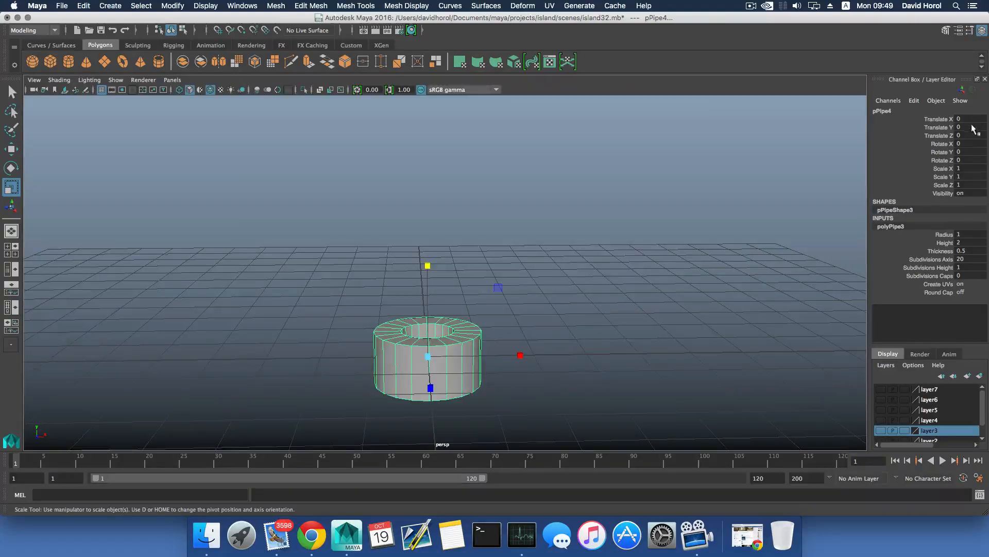
pyautogui.click(957, 30)
pyautogui.click(958, 30)
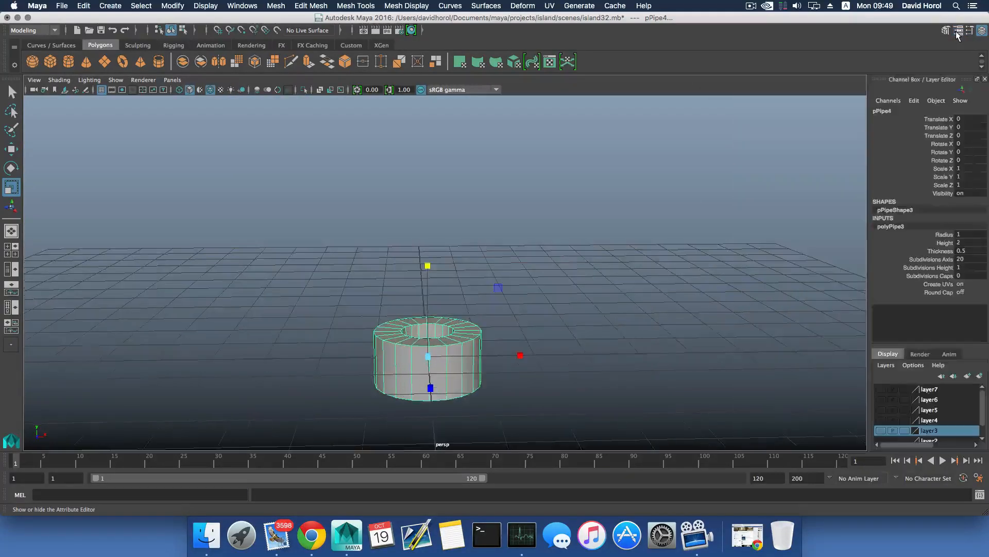
pyautogui.click(957, 30)
pyautogui.click(851, 111)
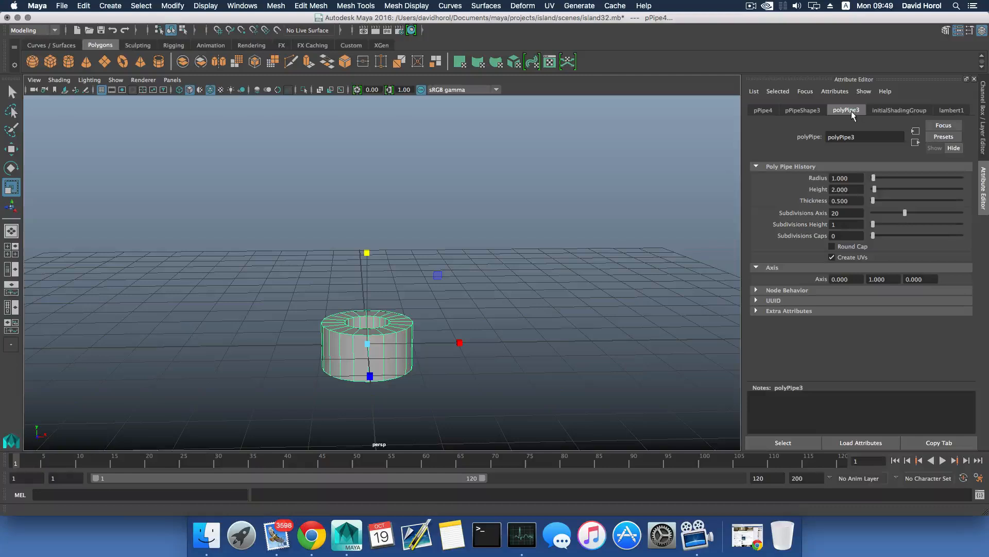
pyautogui.keyDown('alt'); pyautogui.moveTo(516, 371); pyautogui.dragTo(490, 225); pyautogui.keyUp('alt')
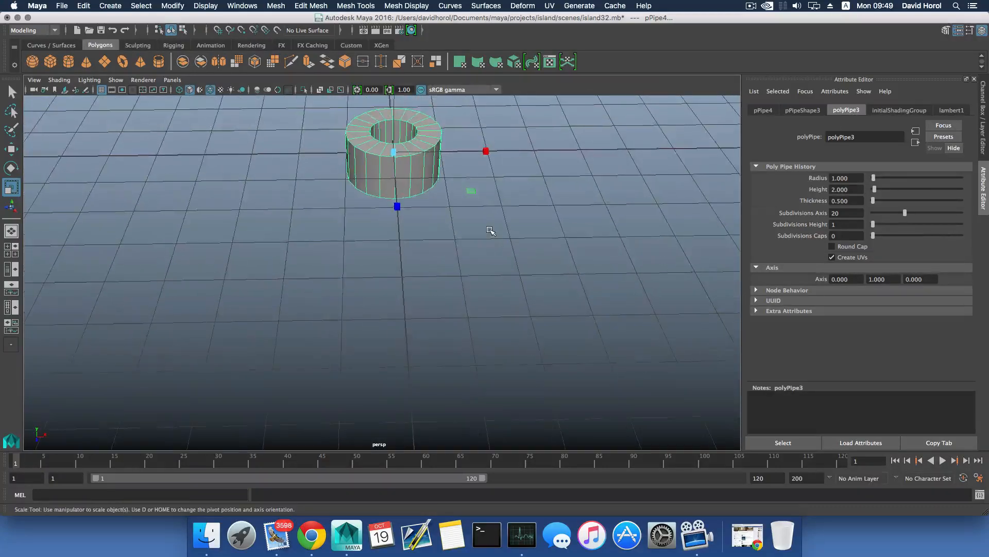
pyautogui.press('f')
pyautogui.scroll(-5, 489, 228)
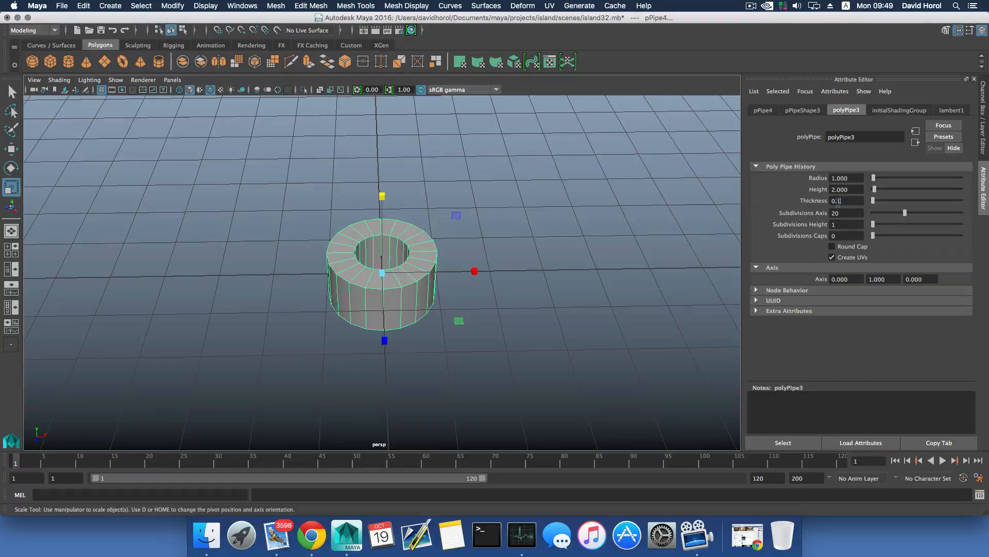
# - Set the pipe's thickness to 0.1 and its axis subdivisions to 10
pyautogui.press('Return')
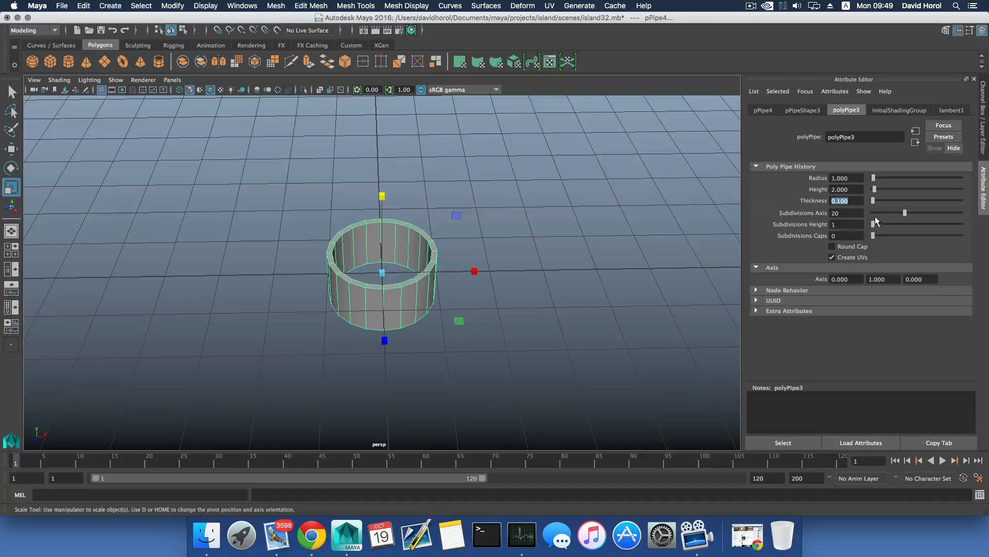
pyautogui.moveTo(904, 212); pyautogui.dragTo(884, 212)
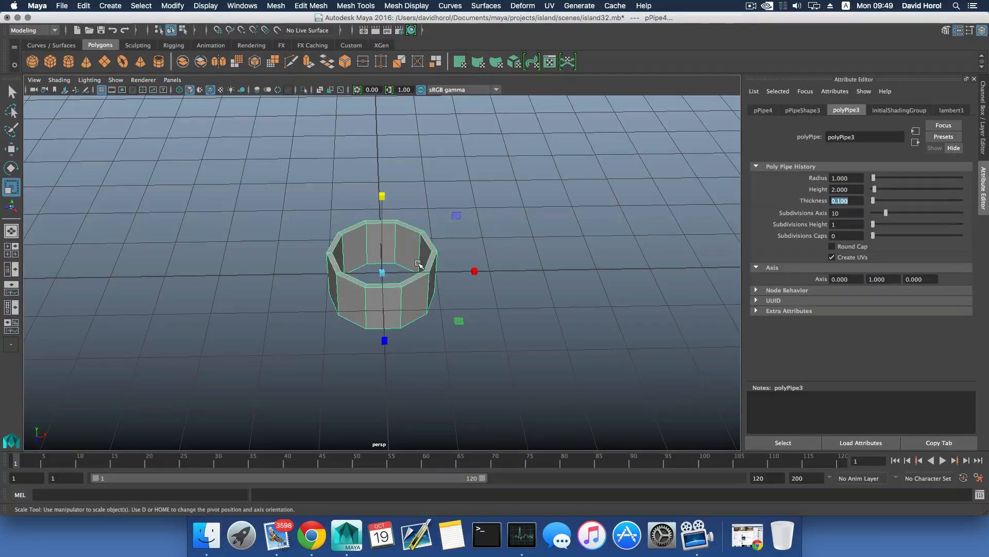
# - Select the faces of the front half of the pipe ring and extract them as a separate piece
pyautogui.keyDown('alt'); pyautogui.moveTo(419, 264); pyautogui.dragTo(418, 297); pyautogui.keyUp('alt')
pyautogui.moveTo(428, 262); pyautogui.dragTo(426, 290, button='right')
pyautogui.moveTo(316, 283); pyautogui.dragTo(453, 361)
pyautogui.keyDown('alt'); pyautogui.moveTo(448, 355); pyautogui.dragTo(396, 300); pyautogui.keyUp('alt')
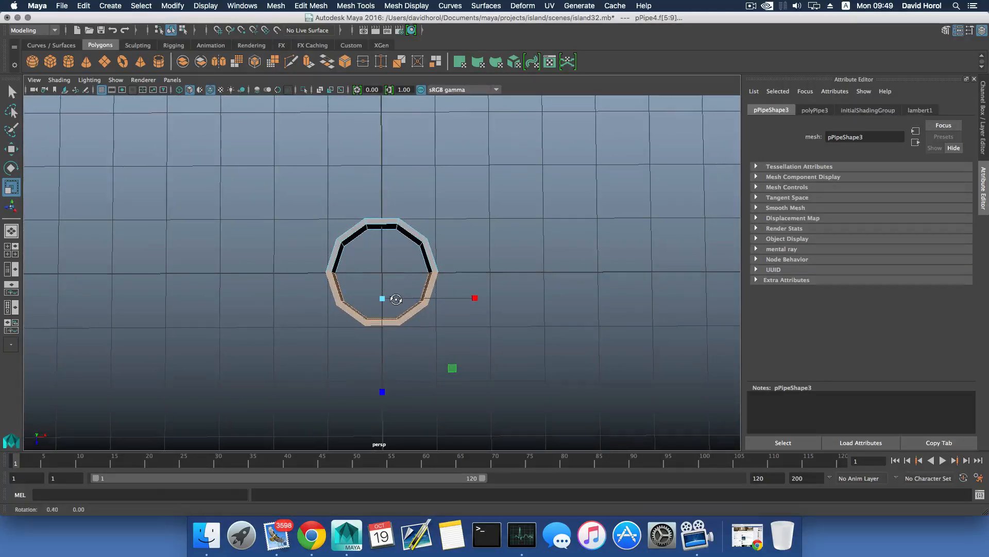
pyautogui.moveTo(396, 300)
pyautogui.keyDown('alt'); pyautogui.mouseDown(button='middle')
pyautogui.moveTo(412, 297)
pyautogui.moveTo(395, 283)
pyautogui.mouseUp(button='middle'); pyautogui.keyUp('alt')
pyautogui.scroll(2, 411, 298)
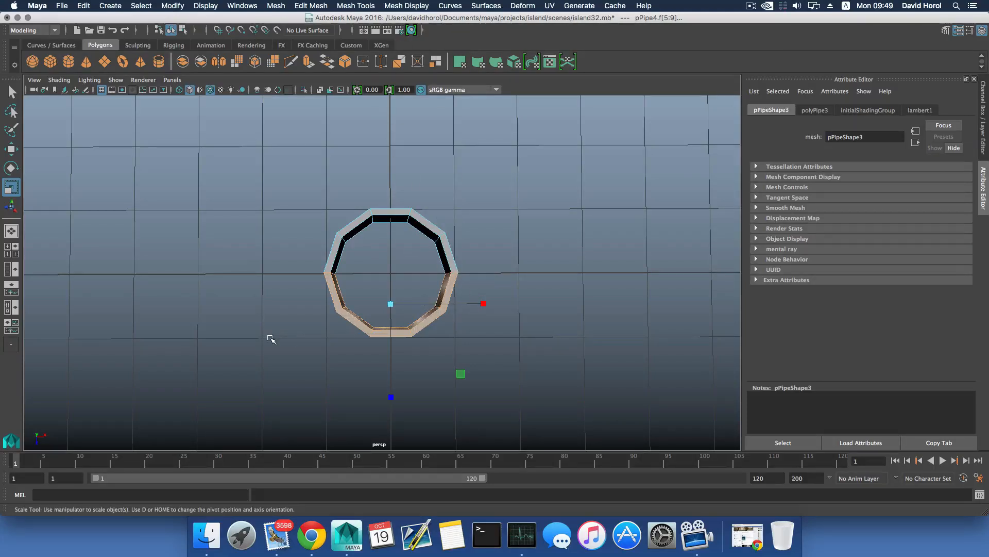
pyautogui.click(312, 5)
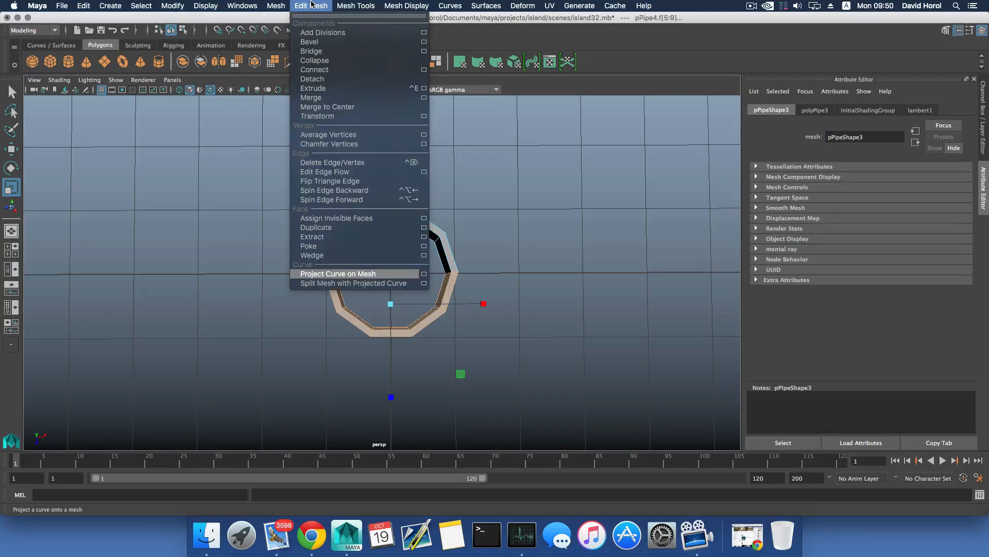
pyautogui.click(340, 238)
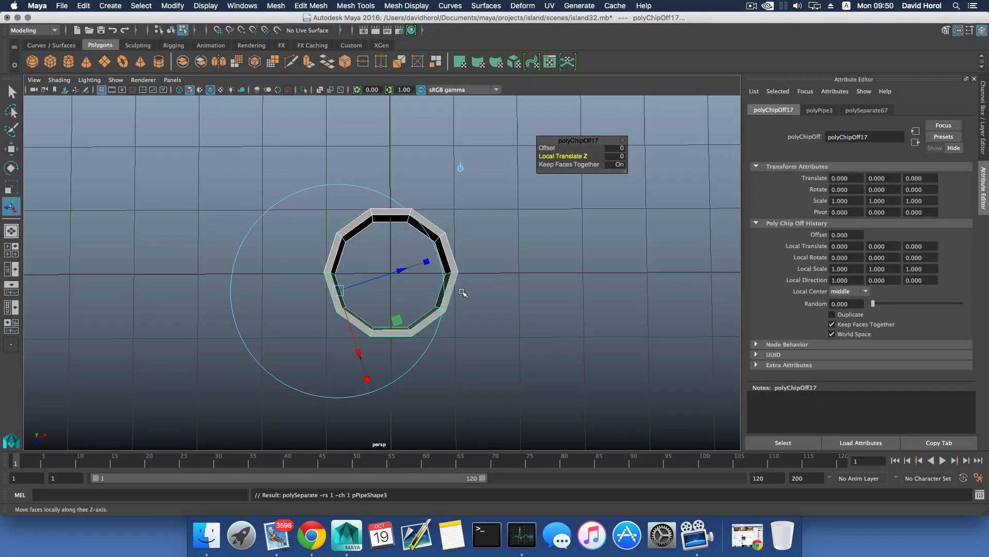
# - Snap the extracted half's pivot to the outer edge of its middle segment and reset the Move tool to World orientation
pyautogui.press('F8')
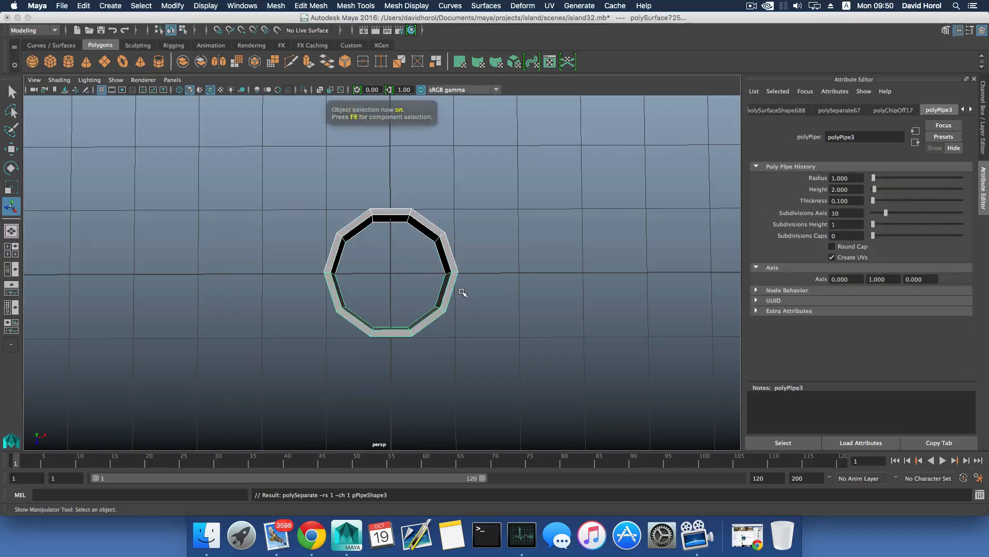
pyautogui.click(445, 294)
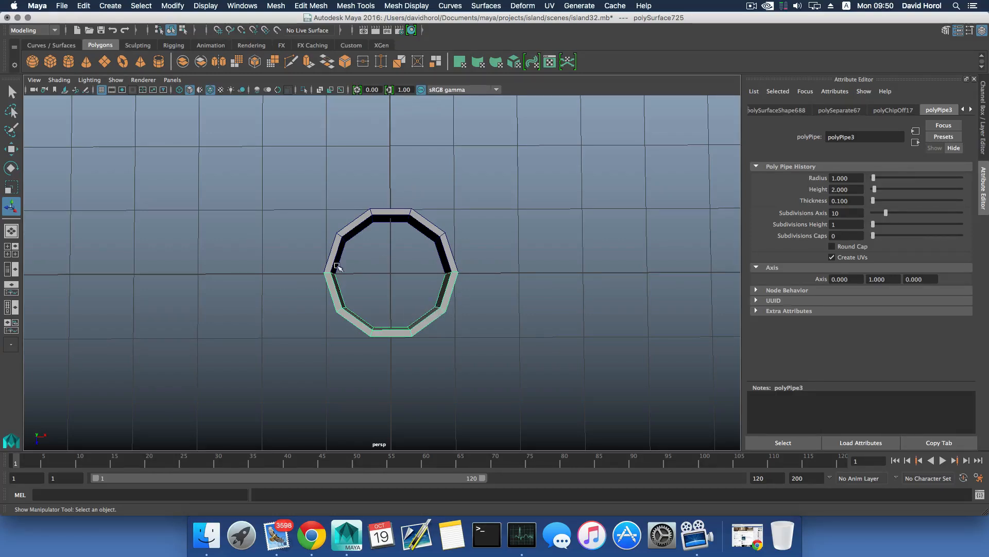
pyautogui.press('w')
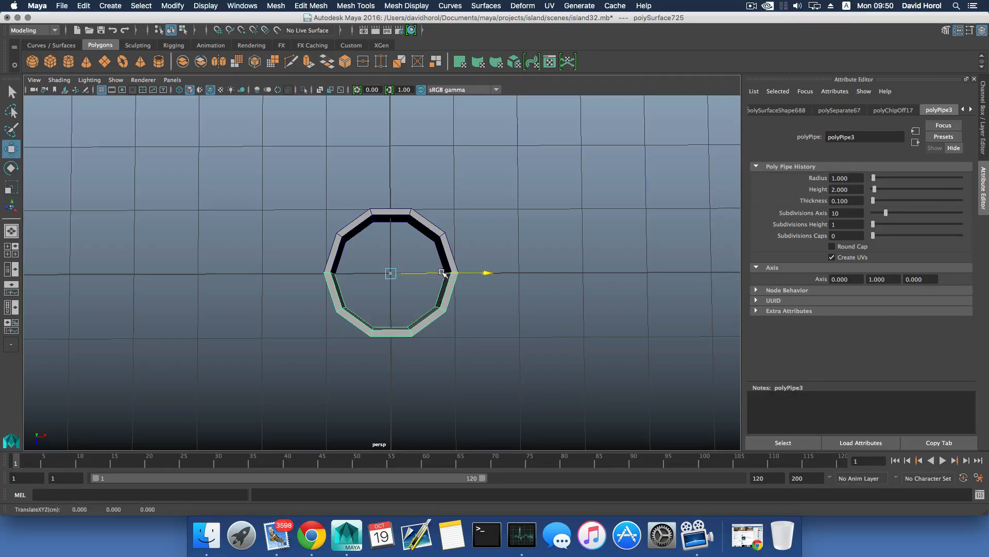
pyautogui.moveTo(444, 273)
pyautogui.mouseDown()
pyautogui.moveTo(404, 273)
pyautogui.moveTo(444, 273)
pyautogui.mouseUp()
pyautogui.keyDown('alt'); pyautogui.moveTo(429, 308); pyautogui.dragTo(428, 291, button='middle'); pyautogui.keyUp('alt')
pyautogui.press('d')
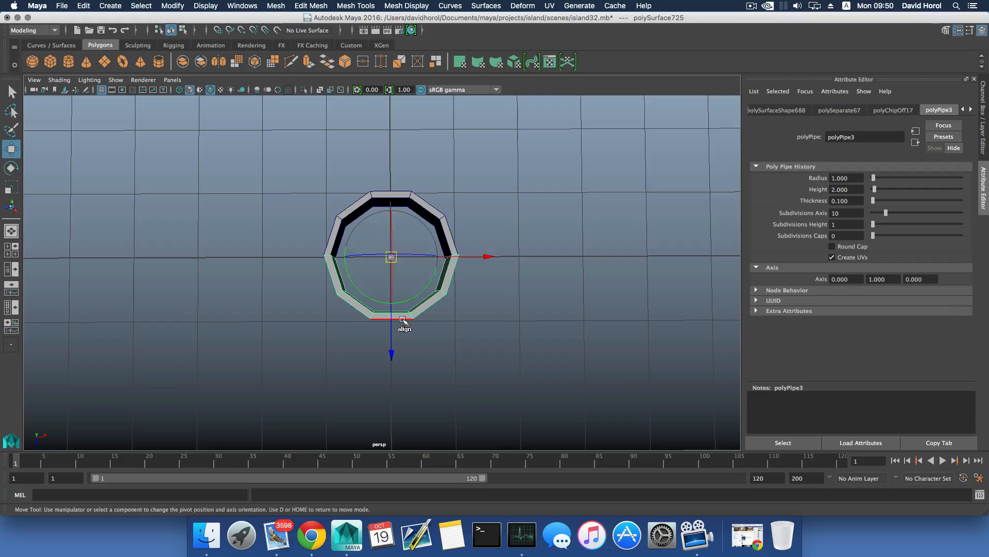
pyautogui.click(403, 320)
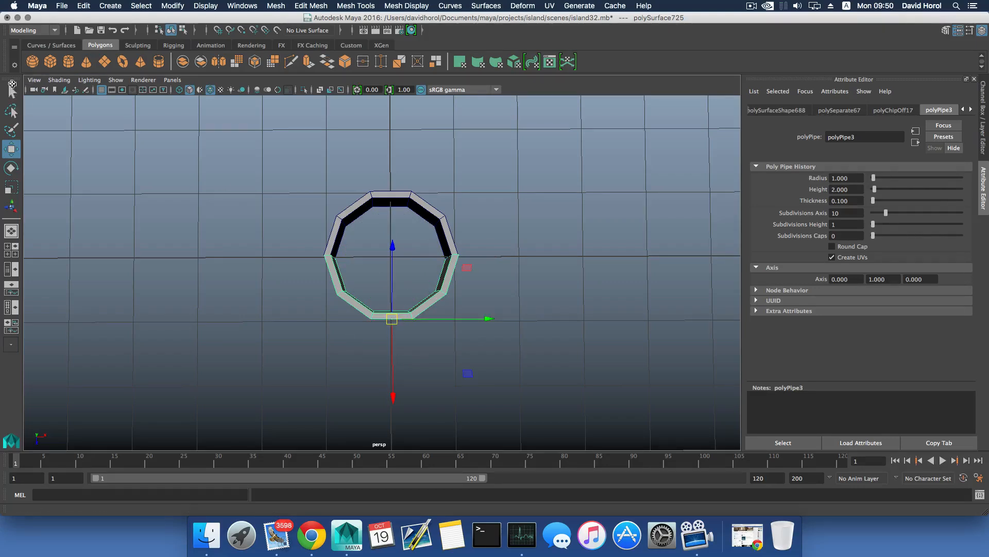
pyautogui.doubleClick(10, 149)
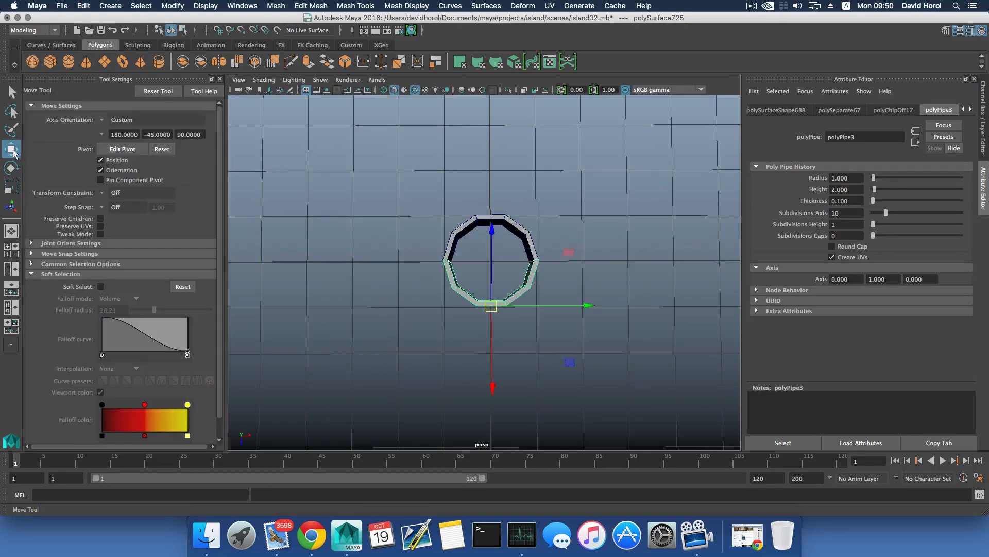
pyautogui.click(158, 90)
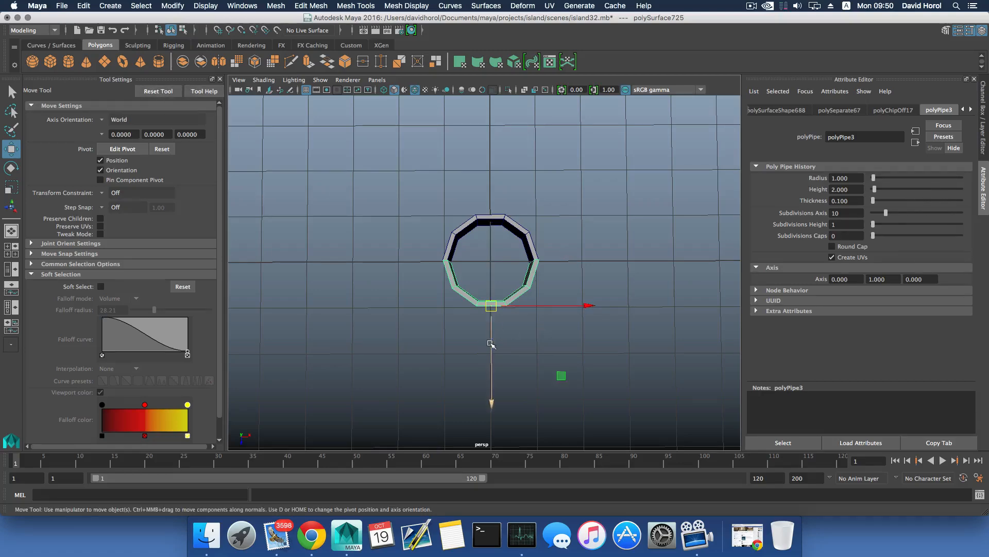
# - Move the extracted half along X and Z until its end segment overlaps the other half's end in an S-shaped profile
pyautogui.keyDown('alt'); pyautogui.moveTo(490, 343); pyautogui.dragTo(513, 260); pyautogui.keyUp('alt')
pyautogui.keyDown('alt'); pyautogui.moveTo(546, 288); pyautogui.dragTo(654, 335, button='right'); pyautogui.keyUp('alt')
pyautogui.keyDown('alt'); pyautogui.moveTo(567, 284); pyautogui.dragTo(628, 312, button='middle'); pyautogui.keyUp('alt')
pyautogui.keyDown('alt'); pyautogui.moveTo(629, 311); pyautogui.dragTo(627, 315); pyautogui.keyUp('alt')
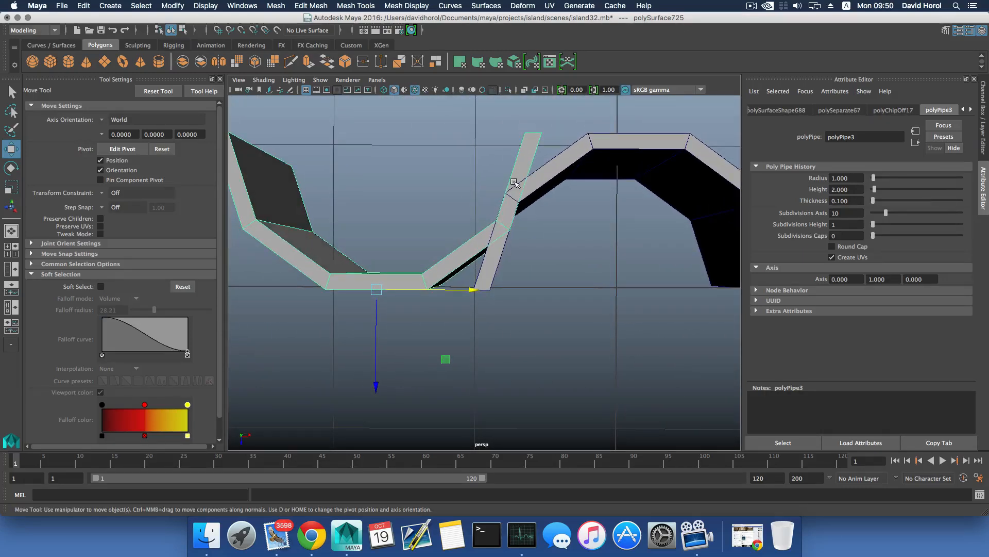
# - Delete the faces of the overlapping end segment on each of the two pipe halves
pyautogui.moveTo(525, 148)
pyautogui.mouseDown(button='right')
pyautogui.moveTo(488, 141)
pyautogui.moveTo(525, 150)
pyautogui.mouseUp(button='right')
pyautogui.moveTo(523, 162); pyautogui.dragTo(524, 184, button='right')
pyautogui.moveTo(491, 135); pyautogui.dragTo(580, 192)
pyautogui.press('Delete')
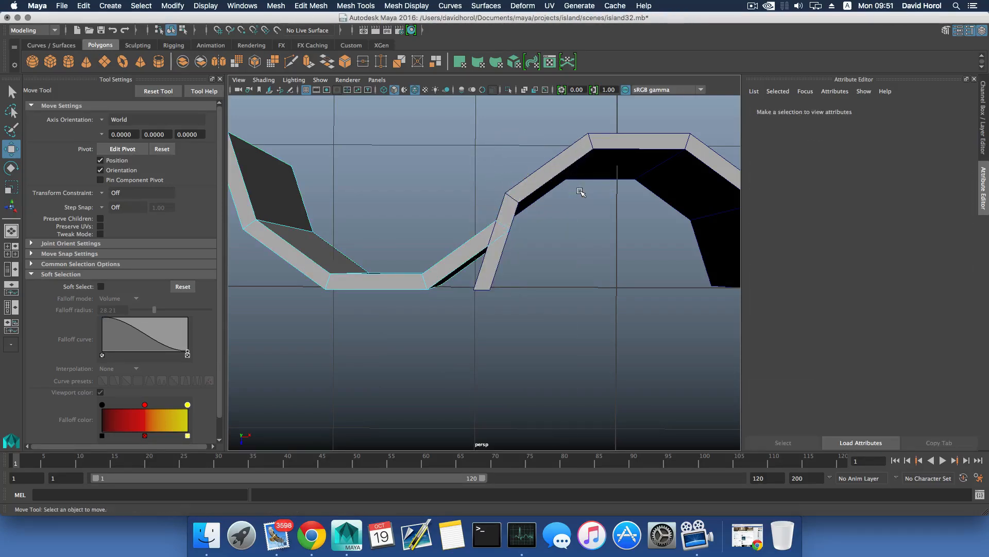
pyautogui.click(567, 167)
pyautogui.moveTo(487, 263); pyautogui.dragTo(489, 295, button='right')
pyautogui.moveTo(478, 258); pyautogui.dragTo(540, 324)
pyautogui.press('Delete')
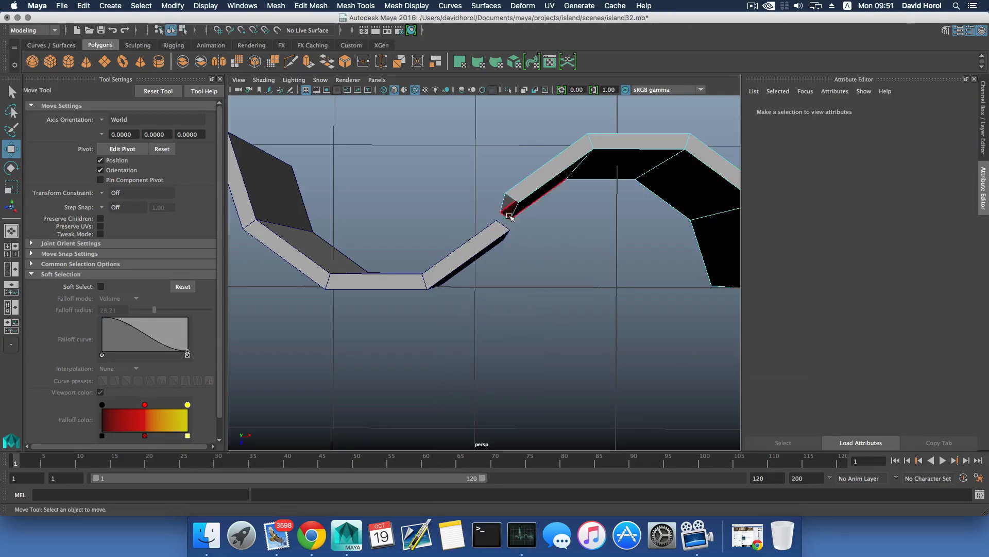
# - Select both pipe halves and combine them into one mesh
pyautogui.keyDown('alt'); pyautogui.moveTo(503, 215); pyautogui.dragTo(502, 231); pyautogui.keyUp('alt')
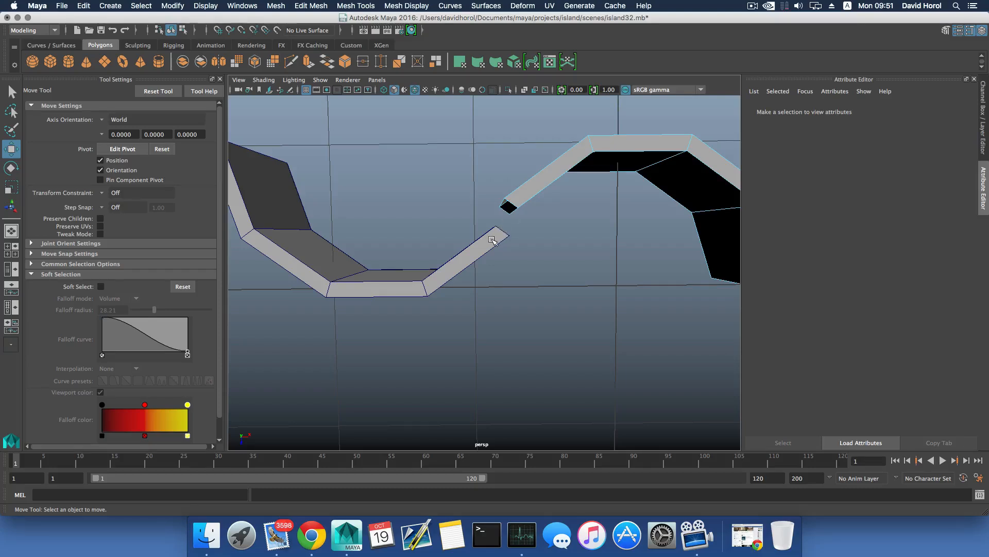
pyautogui.press('F8')
pyautogui.click(493, 241)
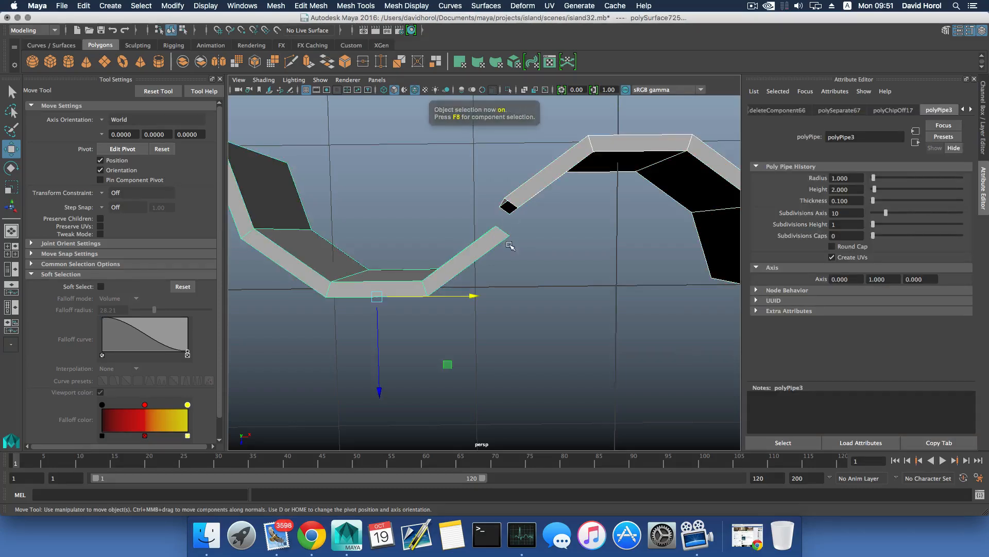
pyautogui.click(276, 6)
pyautogui.click(309, 42)
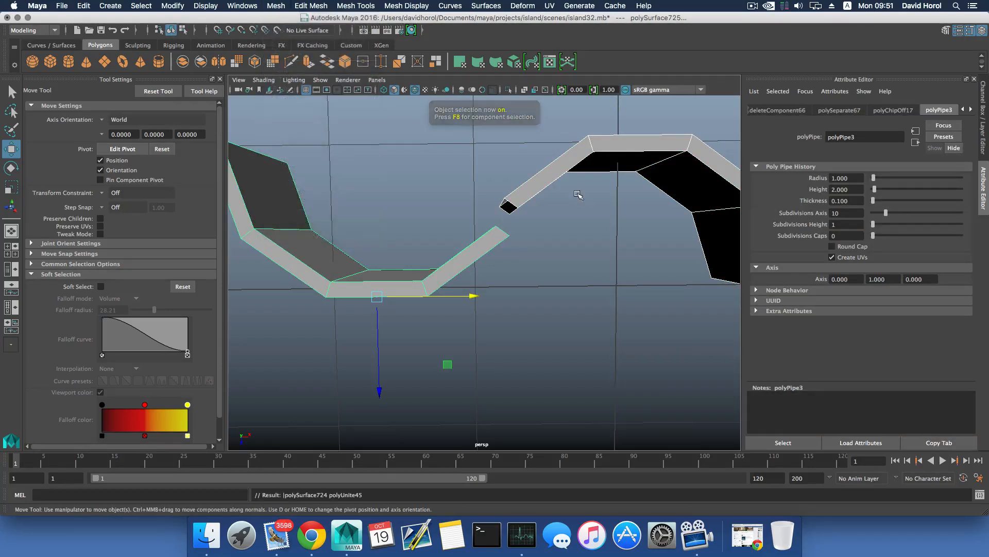
# - Target-weld the facing vertices of the two halves to their centers, closing the gap into one continuous wavy strip
pyautogui.click(359, 8)
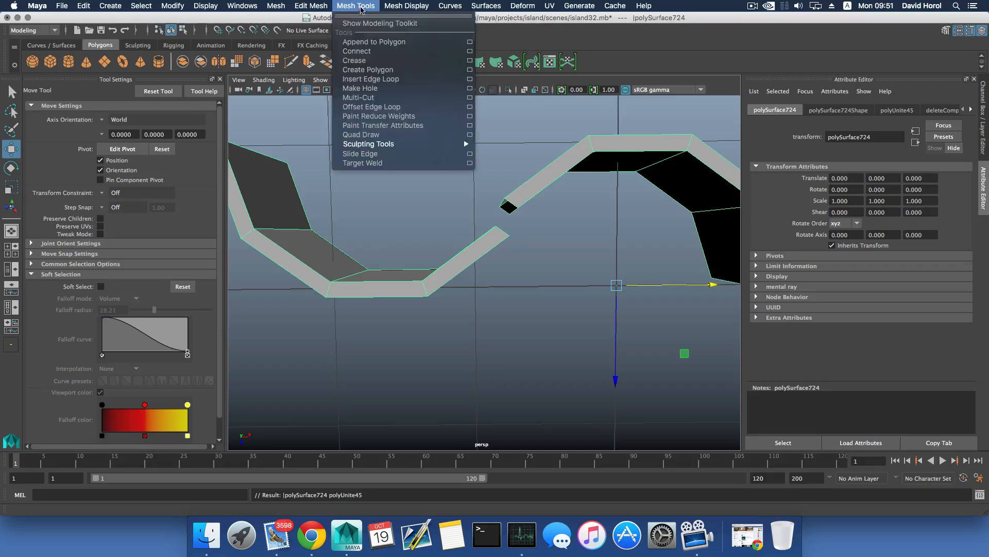
pyautogui.click(470, 163)
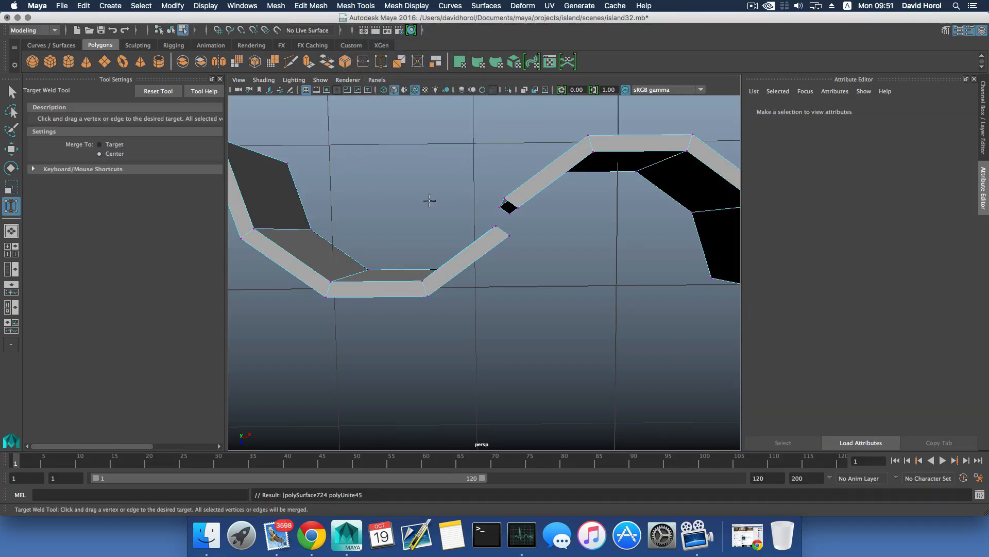
pyautogui.moveTo(496, 226); pyautogui.dragTo(572, 197)
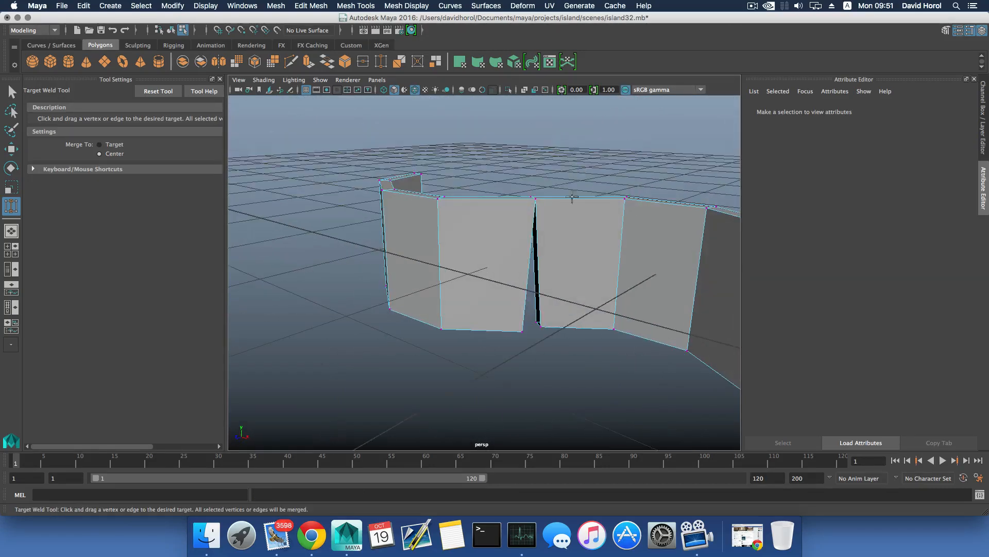
pyautogui.moveTo(526, 331); pyautogui.dragTo(544, 267)
pyautogui.moveTo(497, 341); pyautogui.dragTo(509, 402)
pyautogui.press('F8')
pyautogui.press('f')
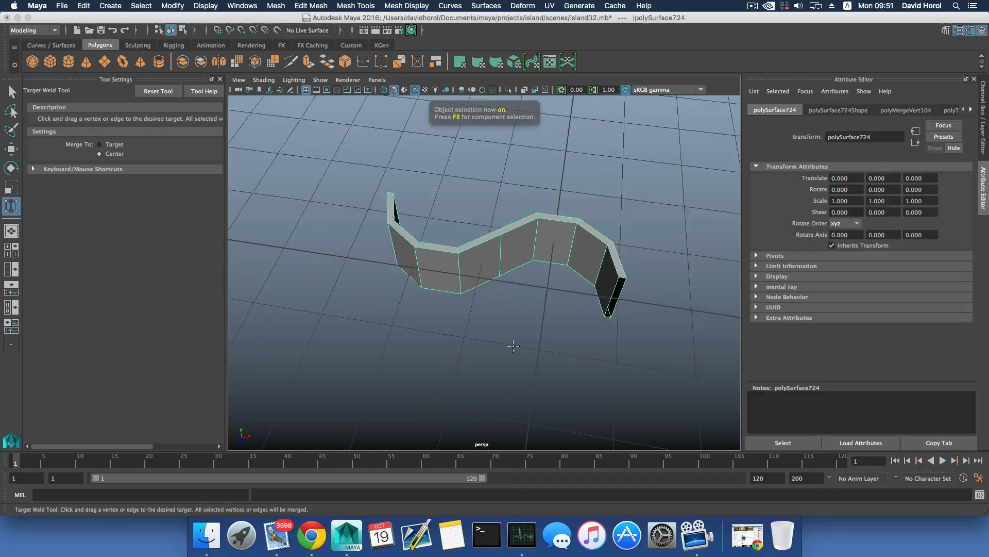
pyautogui.keyDown('alt'); pyautogui.moveTo(514, 346); pyautogui.dragTo(556, 281); pyautogui.keyUp('alt')
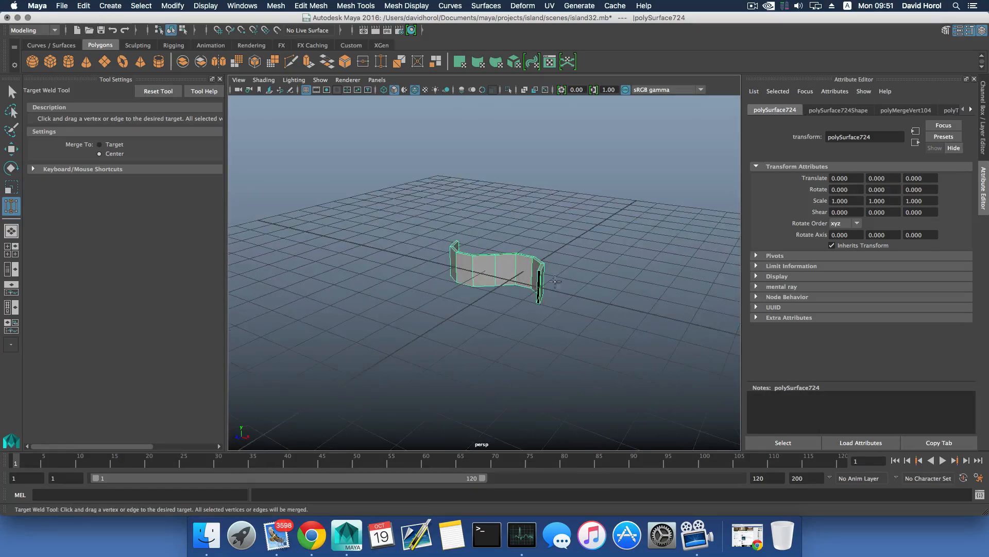
# - Select the border edges of the open end of the wavy strip and fill the hole
pyautogui.moveTo(542, 265); pyautogui.dragTo(543, 250, button='right')
pyautogui.scroll(5, 544, 285)
pyautogui.press('q')
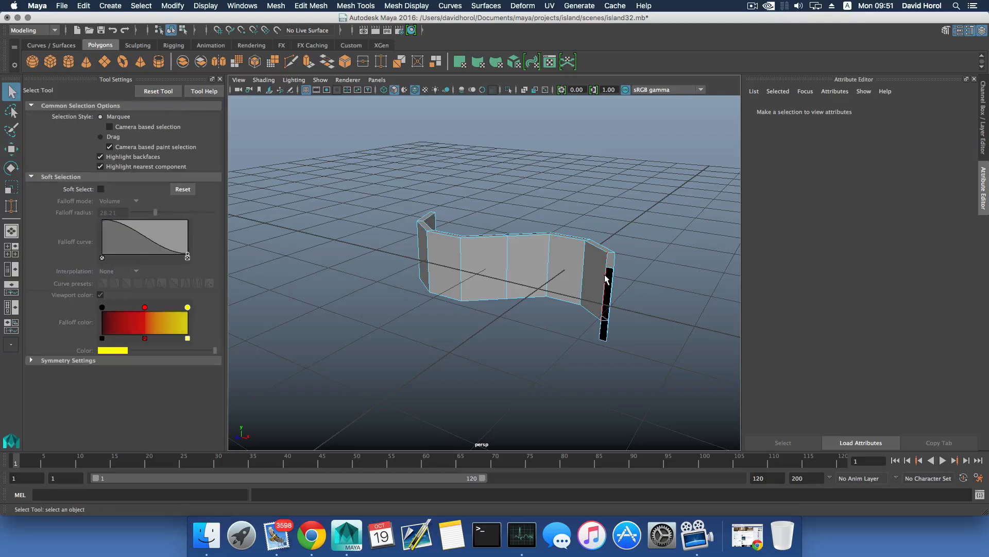
pyautogui.keyDown('alt'); pyautogui.moveTo(605, 292); pyautogui.dragTo(571, 323); pyautogui.keyUp('alt')
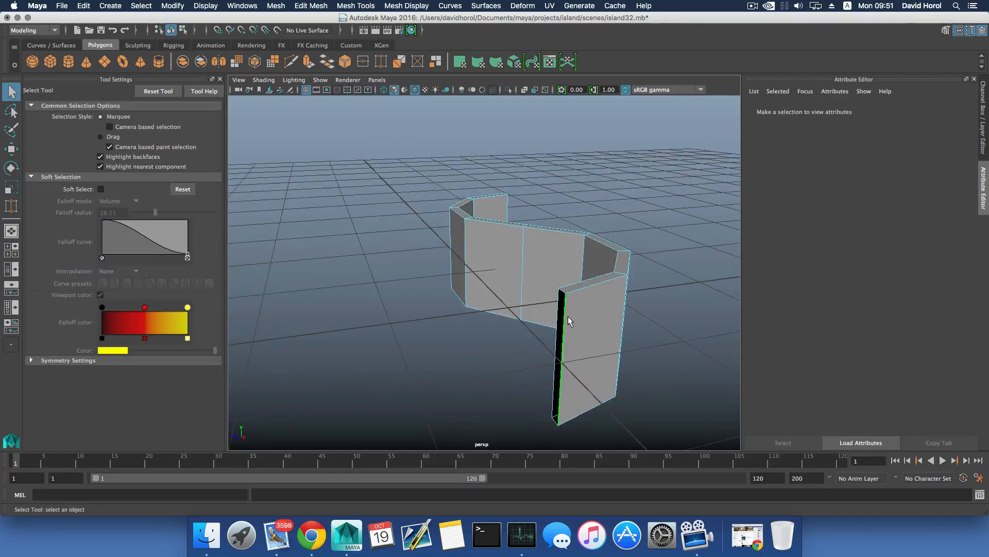
pyautogui.click(569, 321)
pyautogui.click(314, 7)
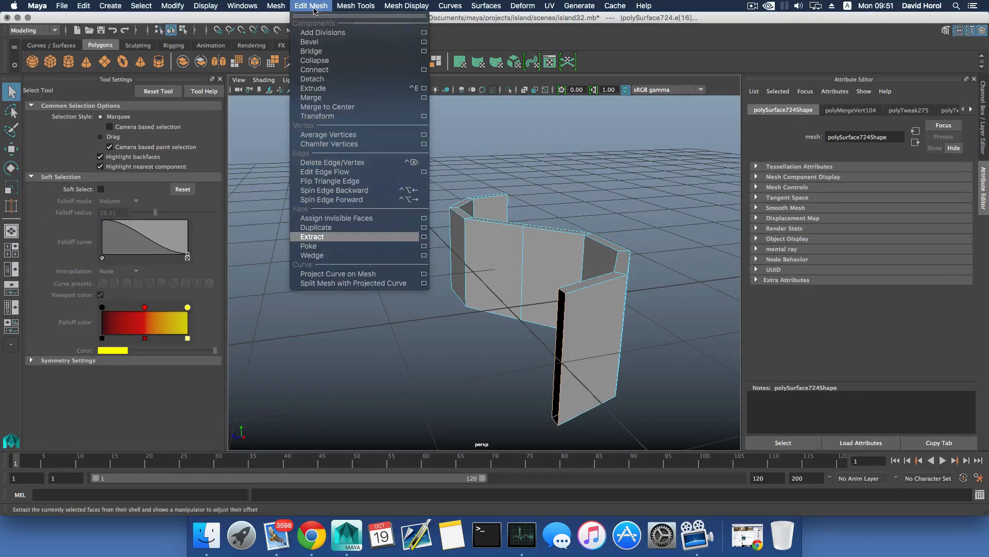
pyautogui.click(297, 80)
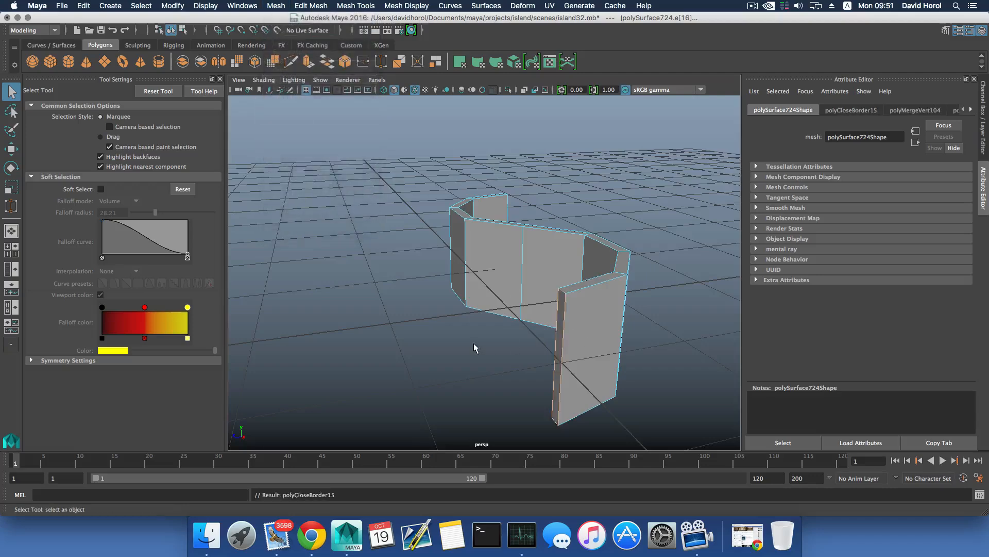
# - Fill the hole at the strip's other open end and return to object selection
pyautogui.keyDown('alt'); pyautogui.moveTo(474, 348); pyautogui.dragTo(501, 318); pyautogui.keyUp('alt')
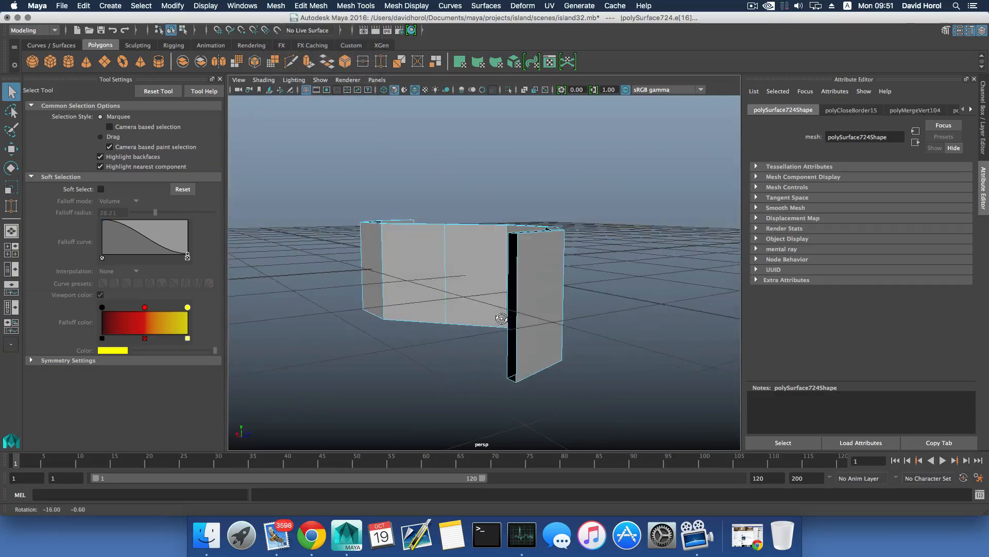
pyautogui.doubleClick(515, 291)
pyautogui.press('g')
pyautogui.keyDown('alt'); pyautogui.moveTo(565, 283); pyautogui.dragTo(372, 291); pyautogui.keyUp('alt')
pyautogui.scroll(-5, 485, 319)
pyautogui.press('F8')
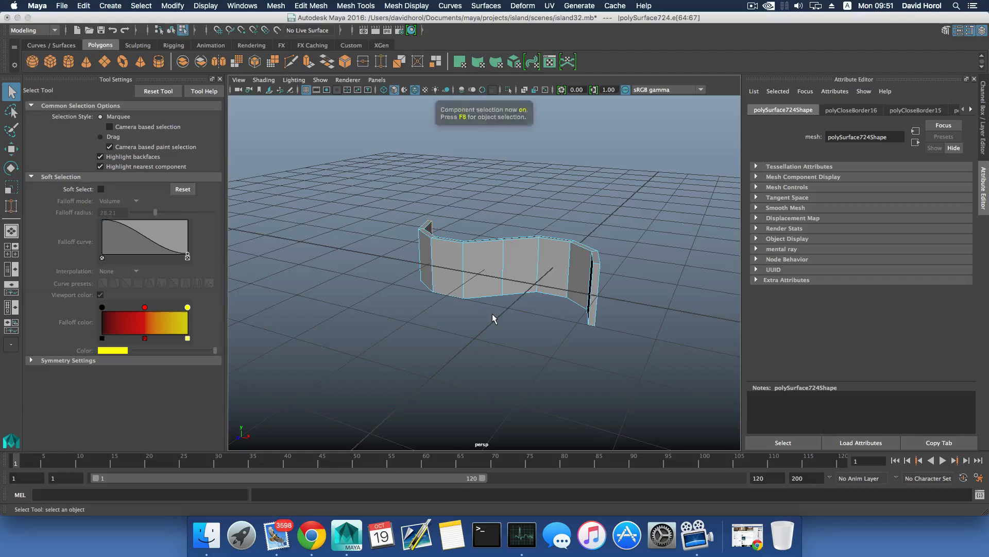
# - Rotate the wavy strip 90 degrees about X with snapping so it lies flat
pyautogui.scroll(-3, 503, 310)
pyautogui.press('e')
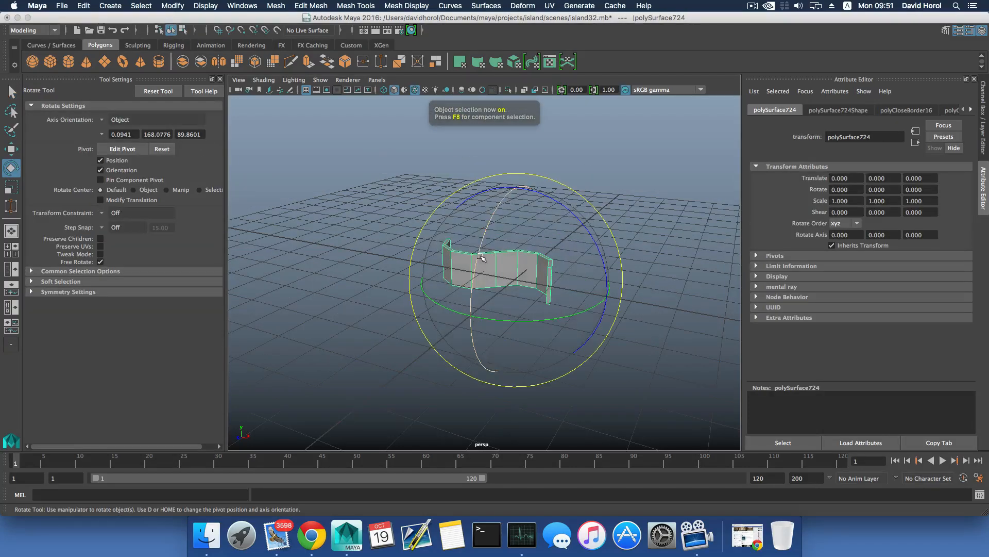
pyautogui.press('j')
pyautogui.moveTo(480, 256); pyautogui.dragTo(402, 305)
pyautogui.scroll(-5, 481, 318)
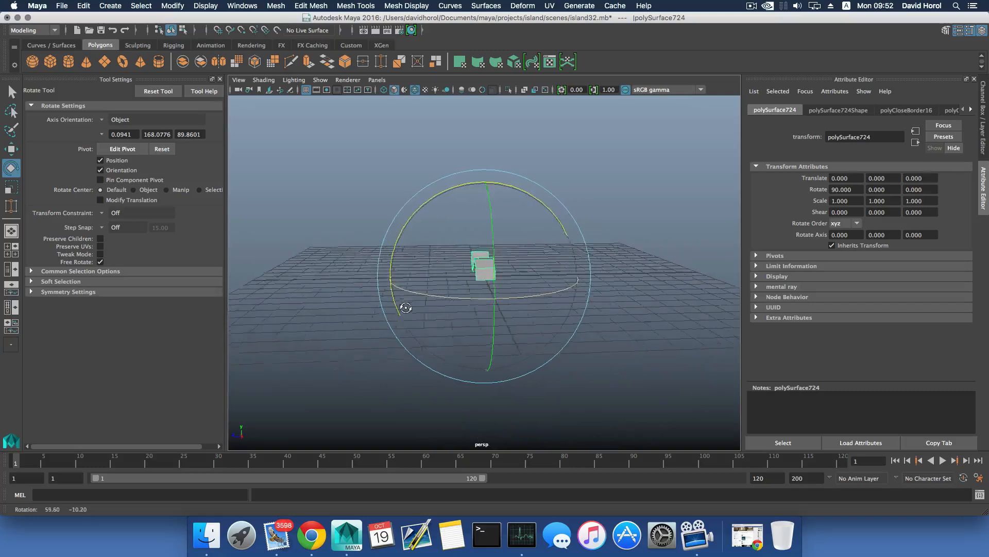
# - Select the vertices along one wavy side of the strip and move them along Z to widen the strip
pyautogui.keyDown('alt'); pyautogui.moveTo(403, 305); pyautogui.dragTo(682, 352, button='right'); pyautogui.keyUp('alt')
pyautogui.keyDown('alt'); pyautogui.moveTo(590, 334); pyautogui.dragTo(578, 333); pyautogui.keyUp('alt')
pyautogui.moveTo(495, 242); pyautogui.dragTo(465, 245, button='right')
pyautogui.keyDown('alt'); pyautogui.moveTo(518, 259); pyautogui.dragTo(515, 257); pyautogui.keyUp('alt')
pyautogui.moveTo(591, 353); pyautogui.dragTo(592, 353)
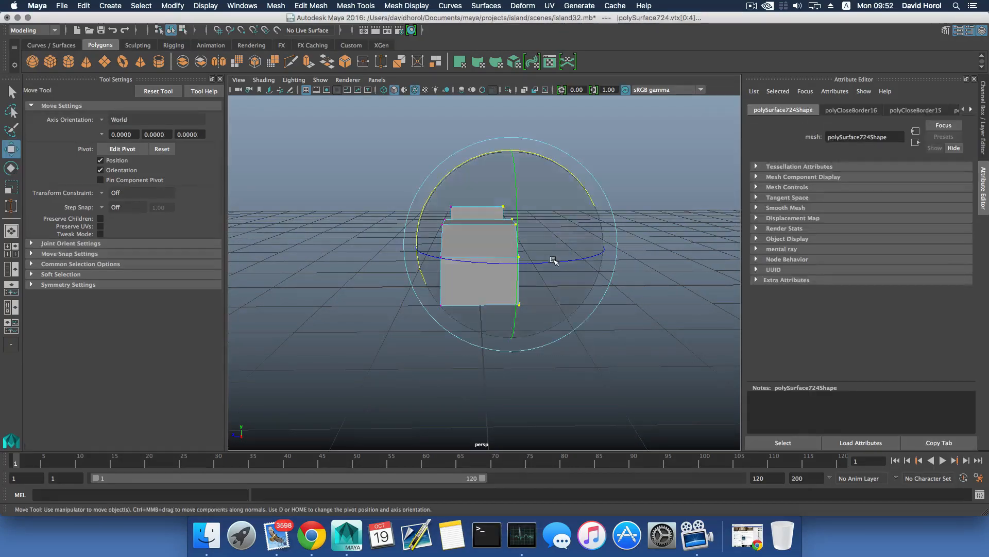
pyautogui.press('w')
pyautogui.moveTo(463, 247); pyautogui.dragTo(458, 268)
pyautogui.press('F8')
pyautogui.scroll(-5, 529, 275)
pyautogui.scroll(8, 586, 273)
pyautogui.keyDown('alt'); pyautogui.moveTo(583, 278); pyautogui.dragTo(452, 280, button='middle'); pyautogui.keyUp('alt')
pyautogui.moveTo(522, 277)
pyautogui.keyDown('alt'); pyautogui.mouseDown()
pyautogui.moveTo(613, 276)
pyautogui.moveTo(523, 282)
pyautogui.mouseUp(); pyautogui.keyUp('alt')
pyautogui.scroll(-6, 609, 279)
pyautogui.rightClick(508, 249)
pyautogui.moveTo(507, 249); pyautogui.dragTo(464, 250, button='right')
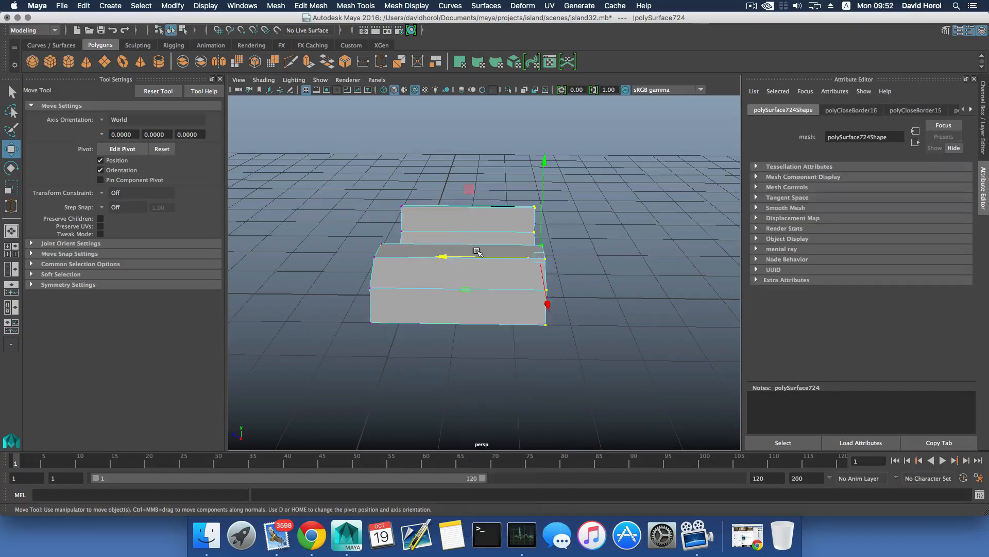
pyautogui.keyDown('alt'); pyautogui.moveTo(482, 256); pyautogui.dragTo(508, 263); pyautogui.keyUp('alt')
pyautogui.keyDown('alt'); pyautogui.moveTo(572, 292); pyautogui.dragTo(594, 291); pyautogui.keyUp('alt')
# - Return to object selection and center the wavy strip's pivot
pyautogui.press('r')
pyautogui.press('F8')
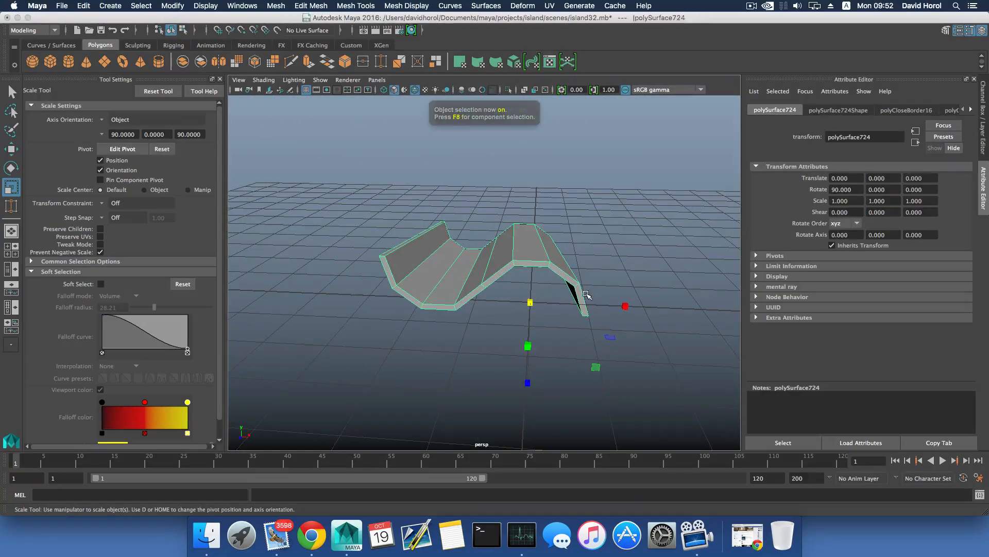
pyautogui.press('w')
pyautogui.click(172, 6)
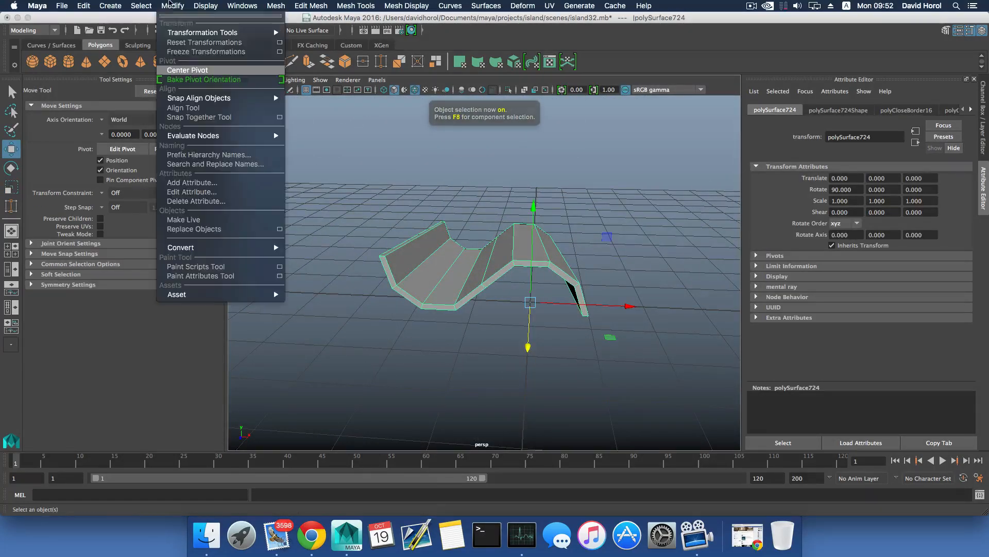
pyautogui.click(185, 73)
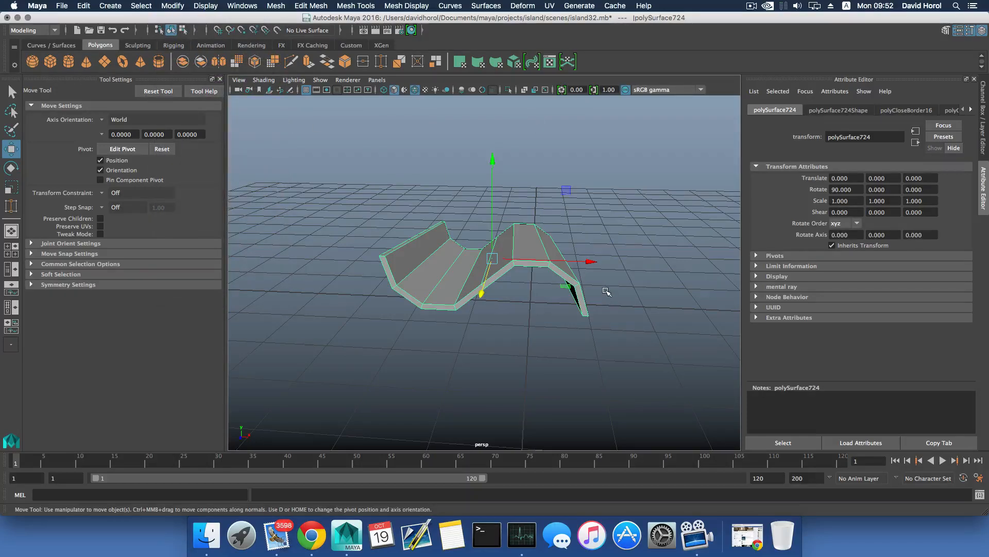
# - Duplicate the wavy strip and move the copy about 2.9 units along negative X, overlapping the original's end segment
pyautogui.hotkey('ctrl', 'd')
pyautogui.moveTo(592, 261); pyautogui.dragTo(556, 266)
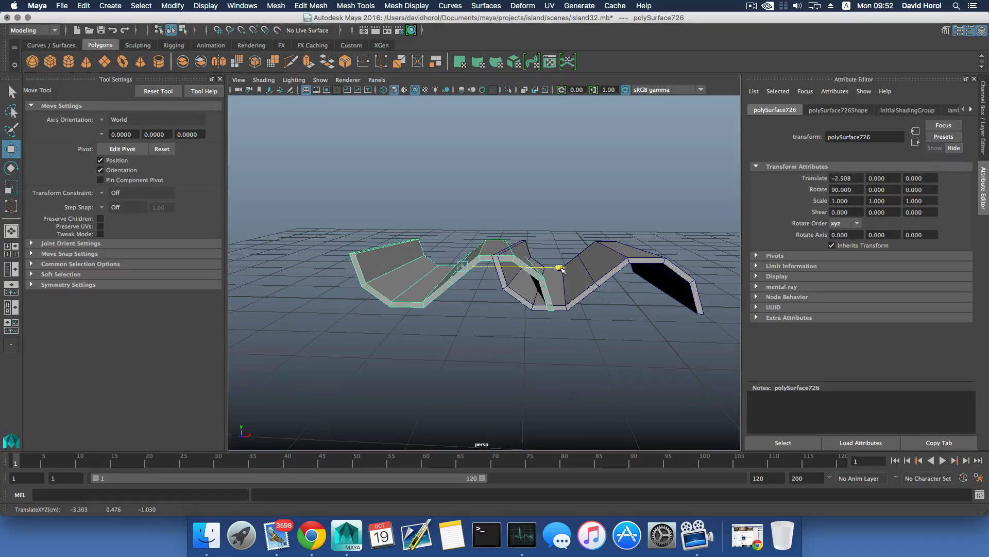
pyautogui.keyDown('alt'); pyautogui.moveTo(561, 269); pyautogui.dragTo(478, 272); pyautogui.keyUp('alt')
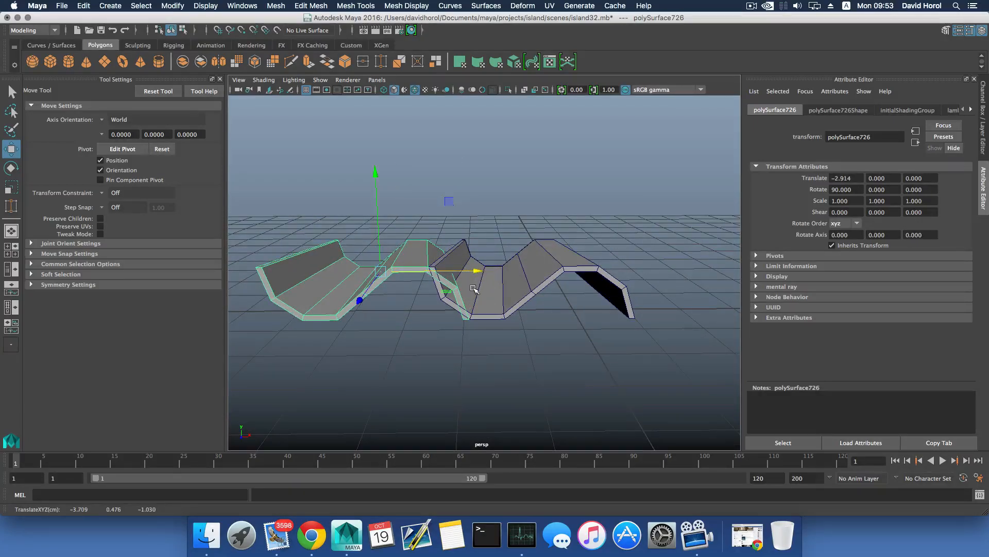
# - Lower the left-edge vertices of the right corrugated piece slightly so the edge tucks under the neighbouring piece
pyautogui.click(461, 275)
pyautogui.moveTo(480, 263); pyautogui.dragTo(415, 261, button='right')
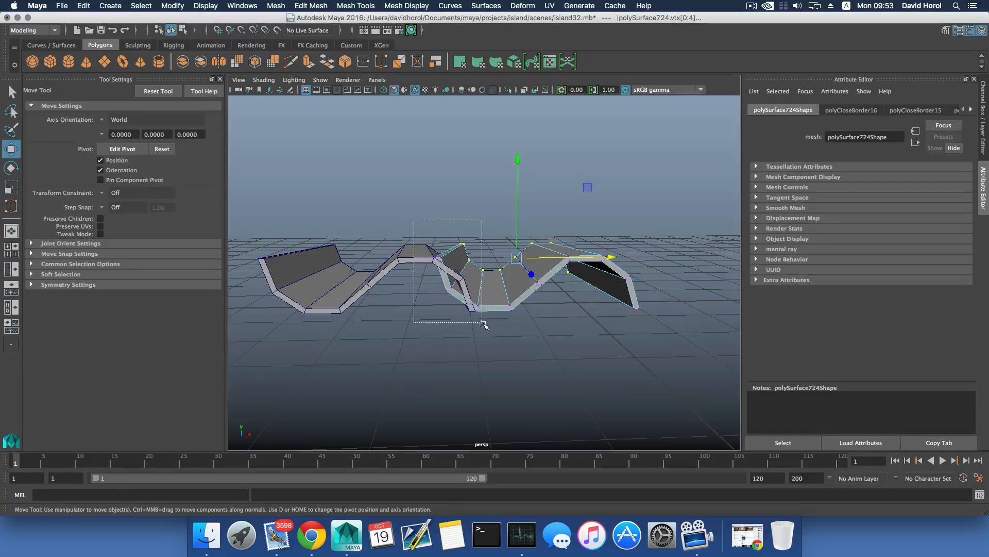
pyautogui.moveTo(487, 325); pyautogui.dragTo(425, 227)
pyautogui.keyDown('alt'); pyautogui.moveTo(461, 197); pyautogui.dragTo(439, 230); pyautogui.keyUp('alt')
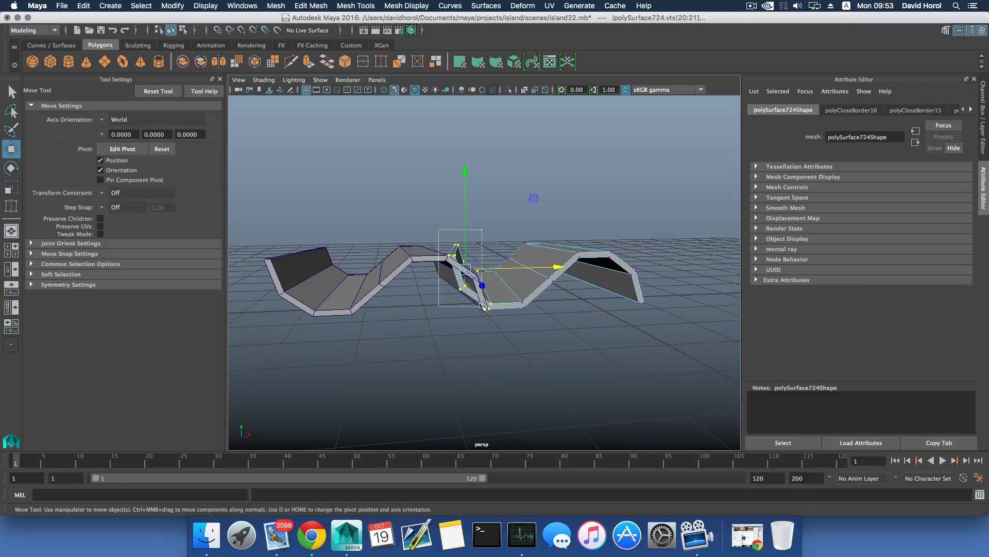
pyautogui.moveTo(470, 303); pyautogui.dragTo(461, 263)
pyautogui.moveTo(456, 166); pyautogui.dragTo(459, 170)
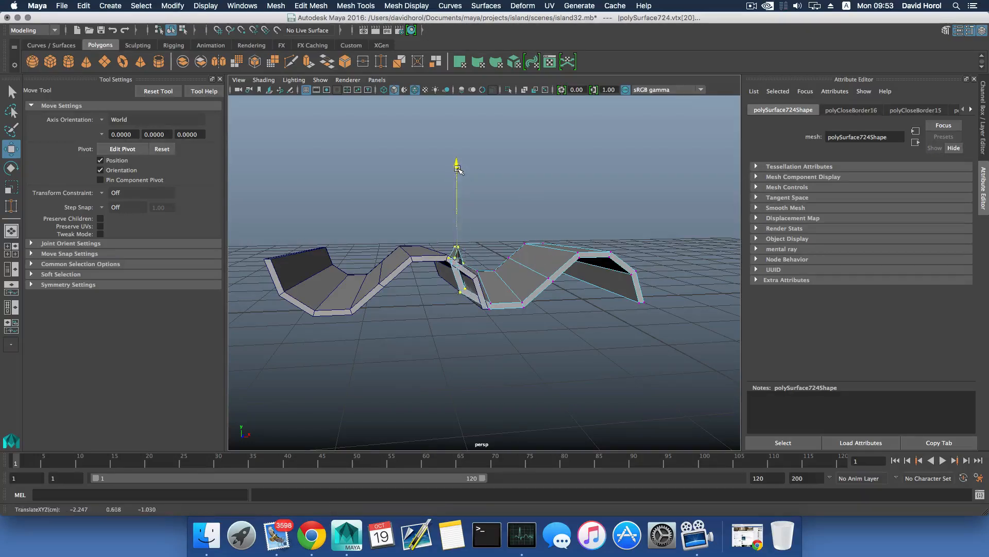
pyautogui.keyDown('alt'); pyautogui.moveTo(485, 247); pyautogui.dragTo(492, 274); pyautogui.keyUp('alt')
pyautogui.click(452, 166)
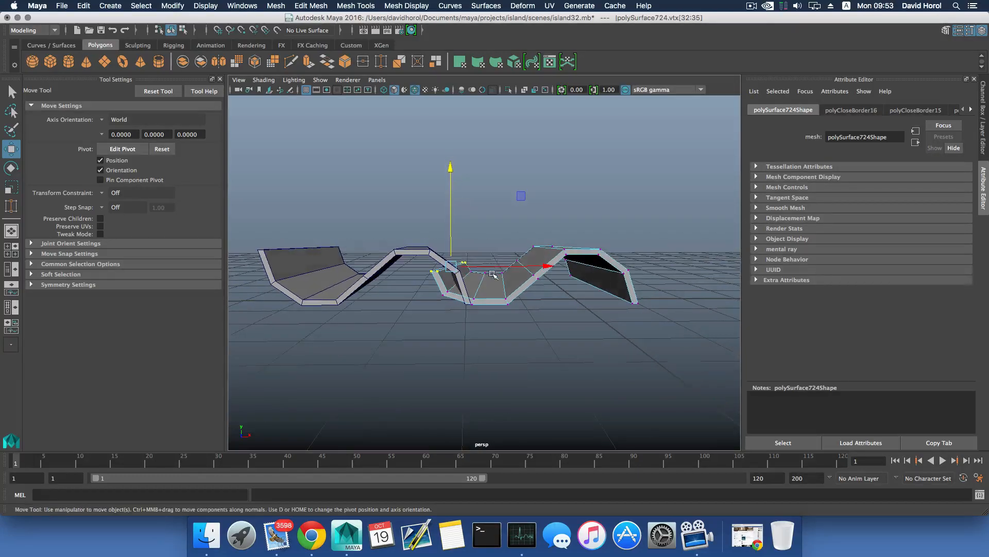
# - Delete the left piece and replace it with a duplicate of the edited right piece, shifted left along X to overlap it
pyautogui.press('F8')
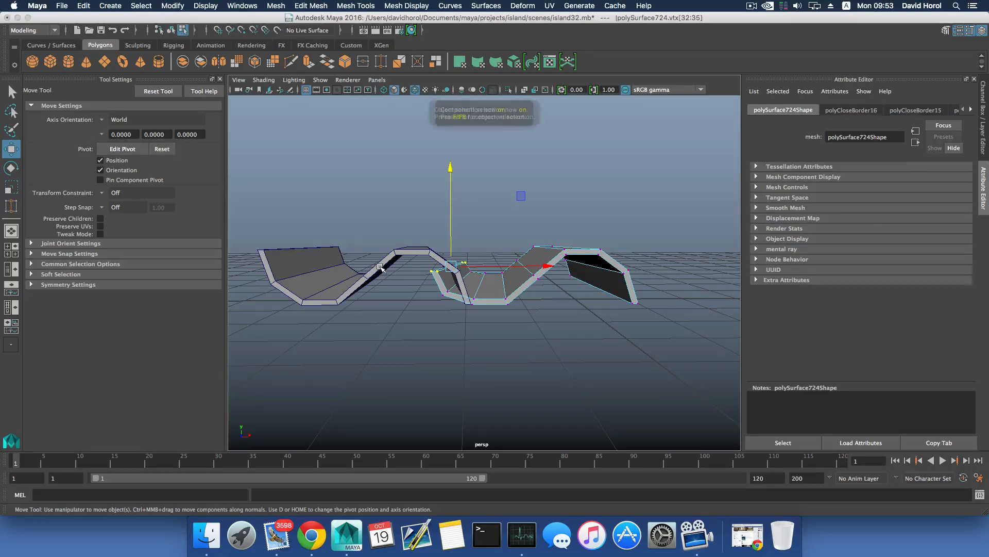
pyautogui.click(378, 267)
pyautogui.press('Delete')
pyautogui.click(508, 288)
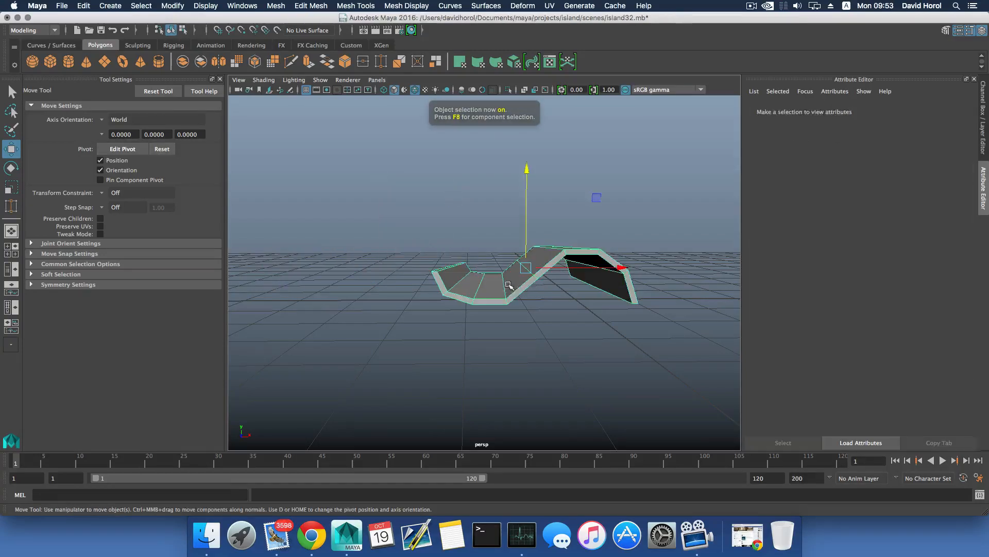
pyautogui.hotkey('ctrl', 'd')
pyautogui.moveTo(621, 266); pyautogui.dragTo(482, 297)
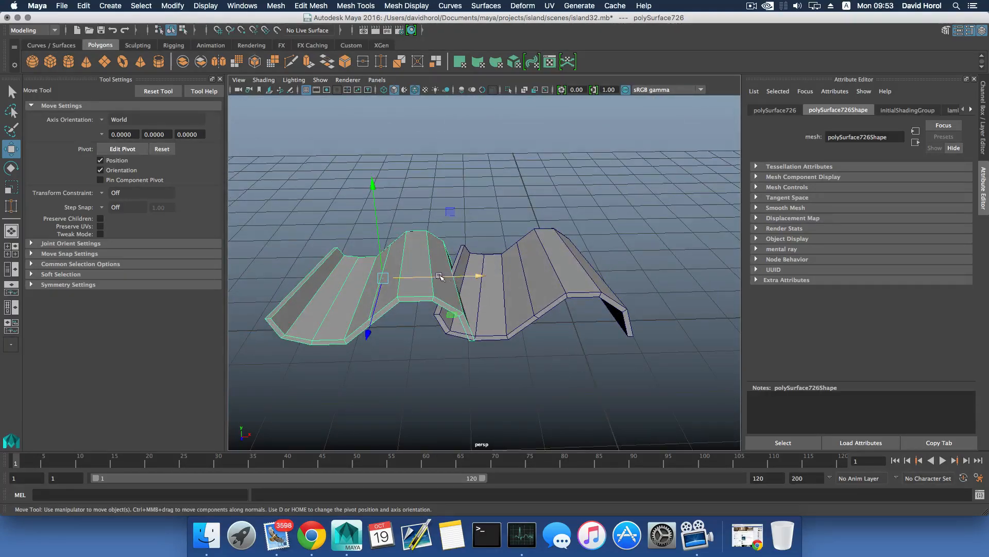
# - Move the left piece's back right-corner vertices along X to close the gap with the neighbouring piece
pyautogui.keyDown('alt'); pyautogui.moveTo(440, 266); pyautogui.dragTo(434, 243); pyautogui.keyUp('alt')
pyautogui.moveTo(435, 244); pyautogui.dragTo(426, 212, button='right')
pyautogui.moveTo(424, 209); pyautogui.dragTo(444, 236)
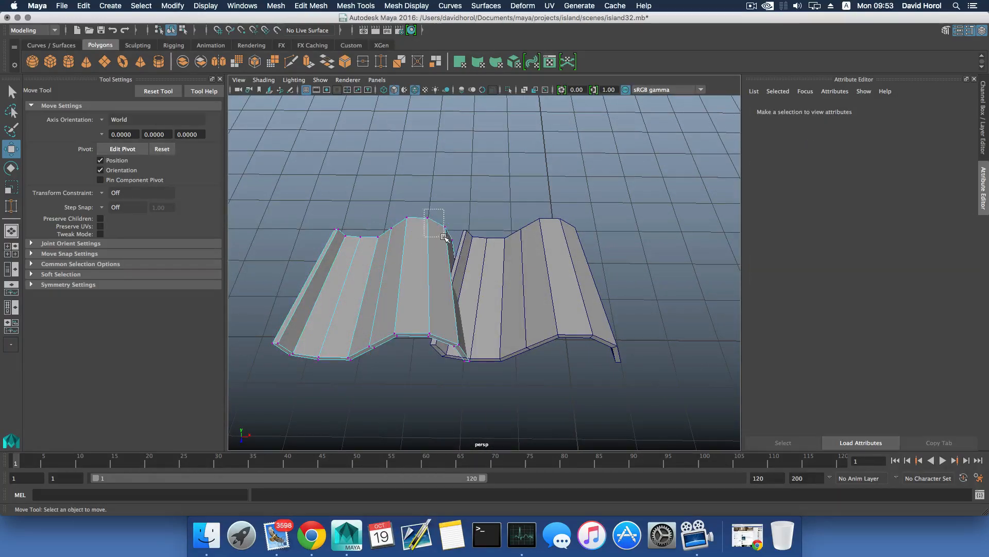
pyautogui.moveTo(471, 269); pyautogui.dragTo(470, 305)
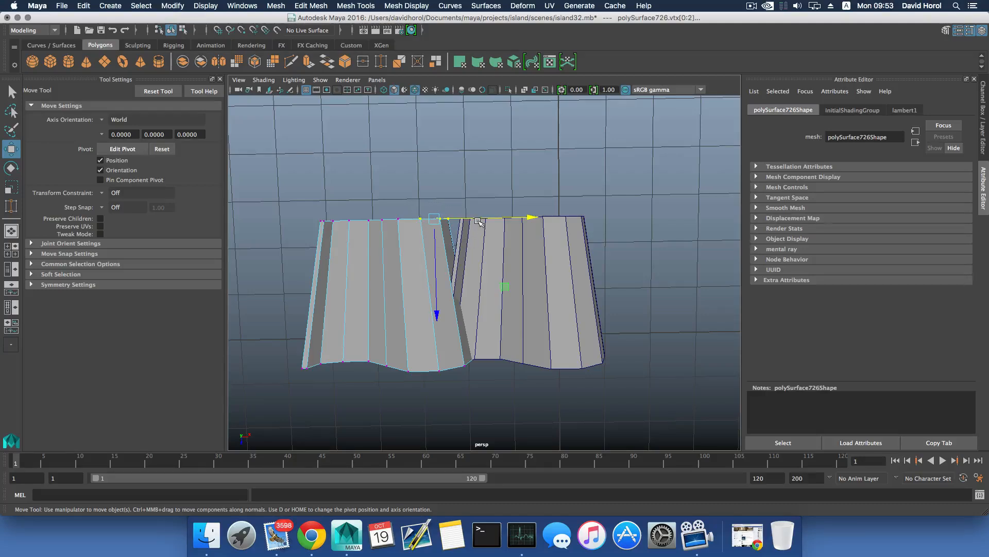
pyautogui.moveTo(478, 220); pyautogui.dragTo(483, 220)
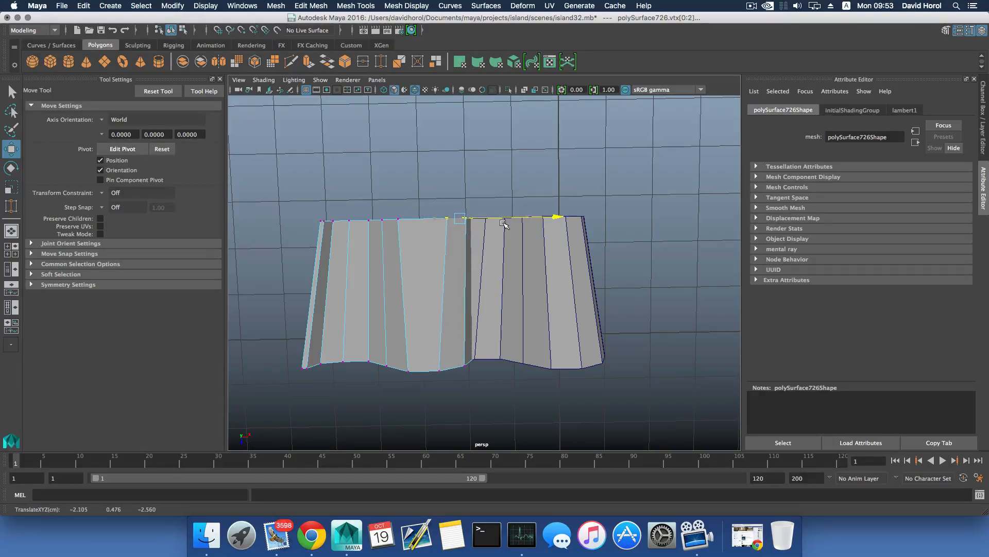
pyautogui.keyDown('alt'); pyautogui.moveTo(504, 223); pyautogui.dragTo(487, 264); pyautogui.keyUp('alt')
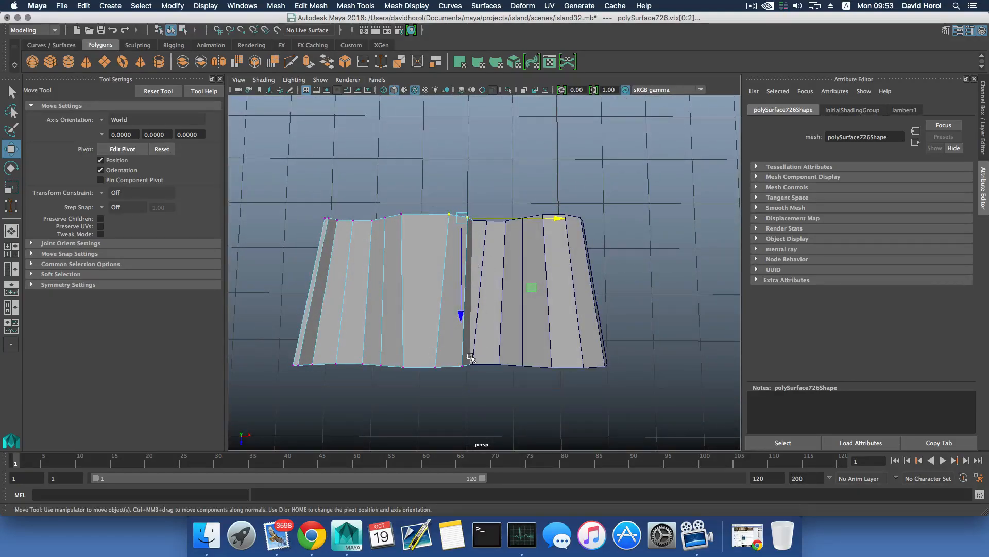
pyautogui.moveTo(472, 310)
pyautogui.keyDown('alt'); pyautogui.mouseDown()
pyautogui.moveTo(465, 280)
pyautogui.moveTo(468, 317)
pyautogui.moveTo(467, 281)
pyautogui.moveTo(477, 292)
pyautogui.mouseUp(); pyautogui.keyUp('alt')
pyautogui.press('F8')
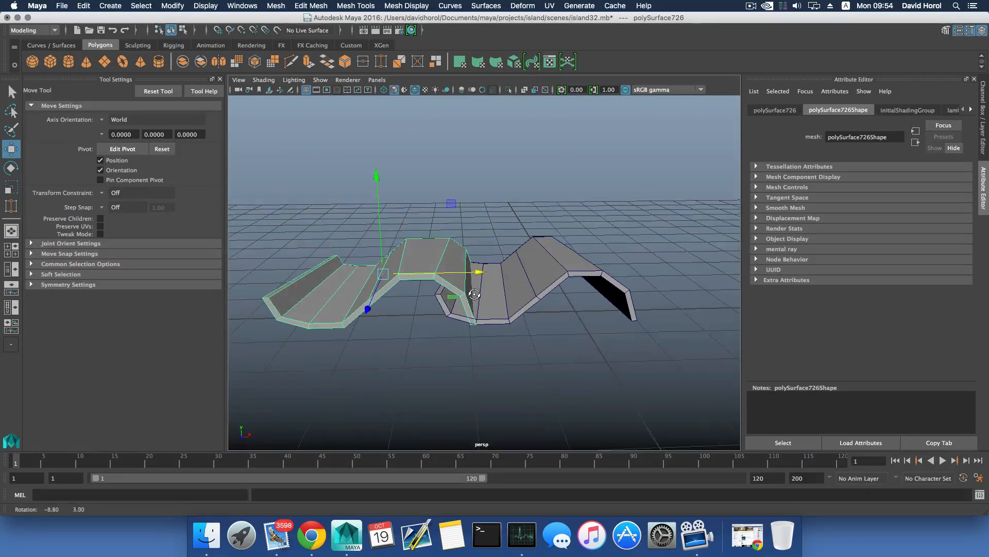
# - Delete the right piece and replace it with a duplicate of the left piece, shifted right along X to overlap its edge
pyautogui.click(548, 275)
pyautogui.press('Delete')
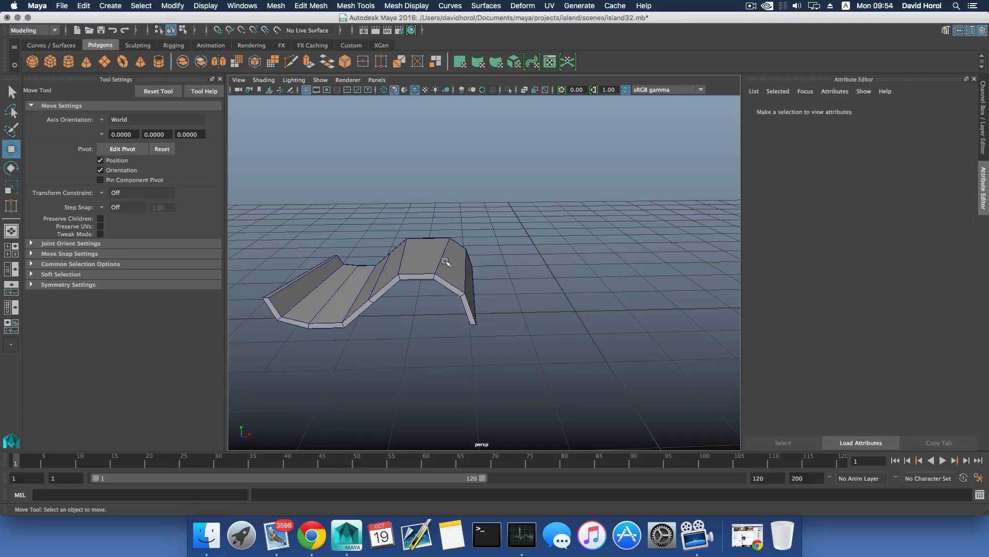
pyautogui.click(453, 270)
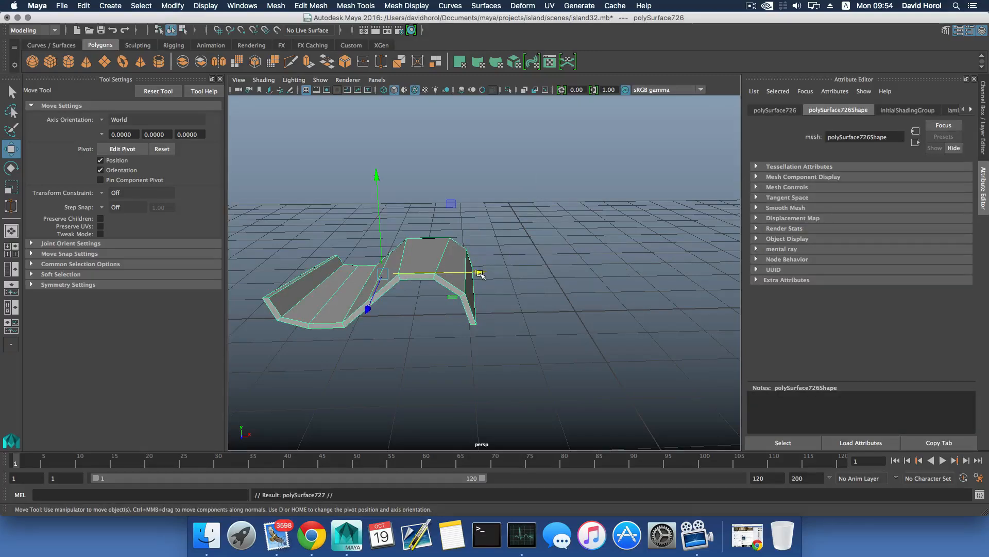
pyautogui.moveTo(480, 273); pyautogui.dragTo(621, 277)
# - Try to lower the left-edge vertices of the right piece beneath the left piece's overlapping edge
pyautogui.keyDown('alt'); pyautogui.moveTo(531, 290); pyautogui.dragTo(523, 265); pyautogui.keyUp('alt')
pyautogui.moveTo(485, 262); pyautogui.dragTo(443, 263, button='right')
pyautogui.moveTo(498, 323); pyautogui.dragTo(433, 260)
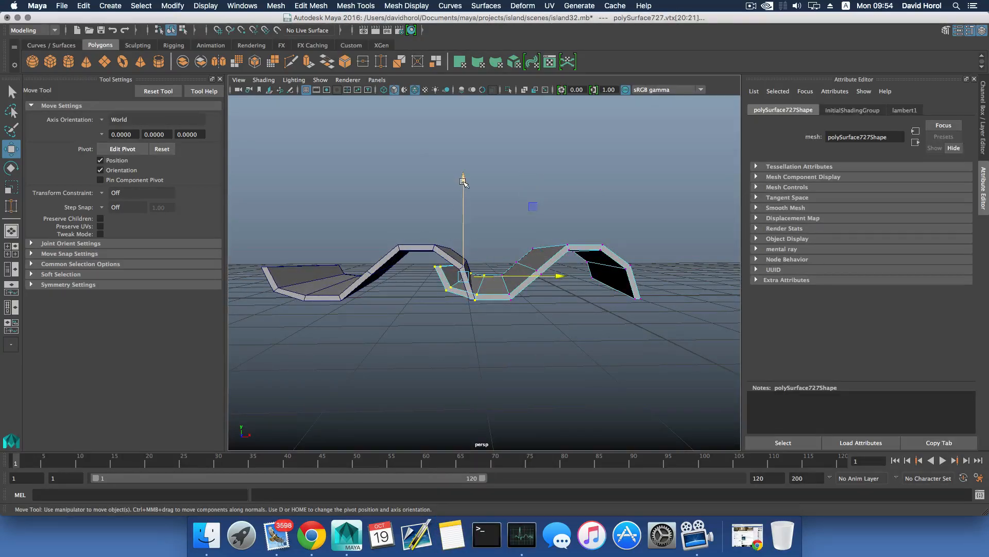
pyautogui.moveTo(463, 181); pyautogui.dragTo(464, 186)
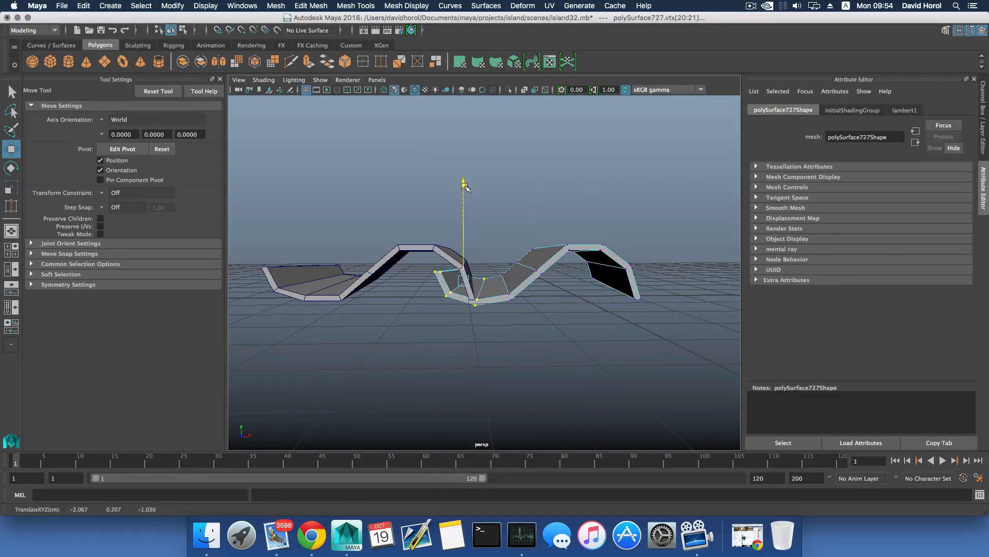
# - Raise the lower right-edge vertices of the left piece so its lip rests above the right piece
pyautogui.click(439, 255)
pyautogui.rightClick(452, 254)
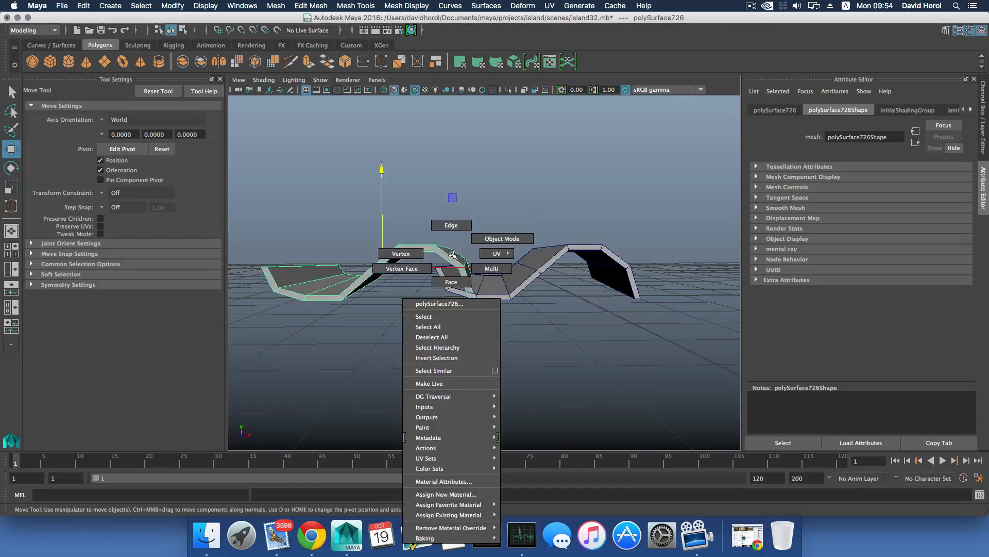
pyautogui.click(420, 253)
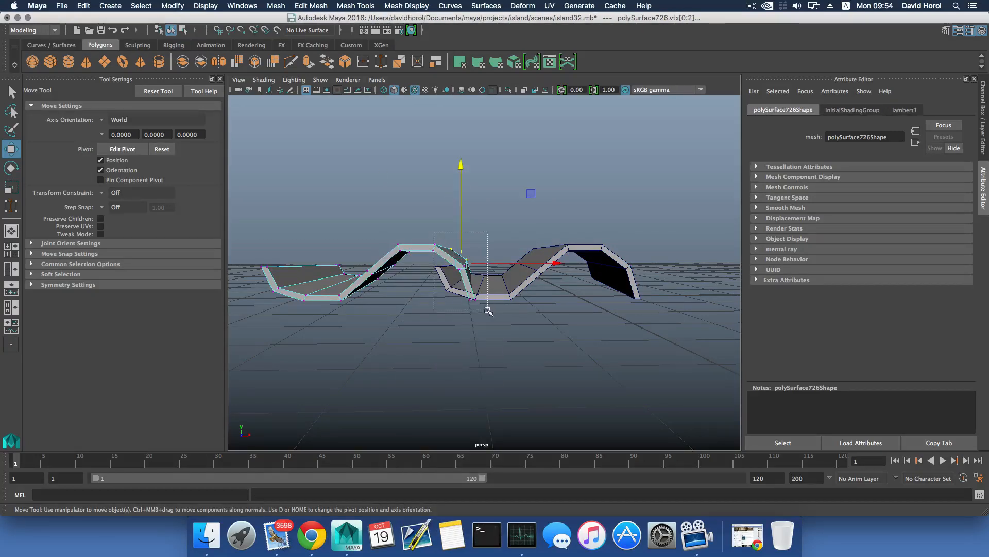
pyautogui.moveTo(488, 311); pyautogui.dragTo(488, 310)
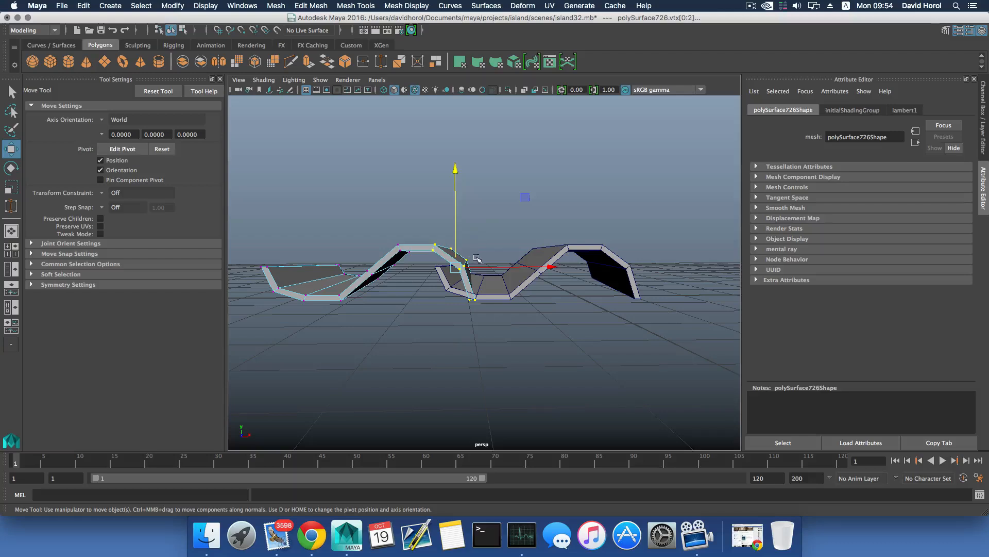
pyautogui.keyDown('alt'); pyautogui.moveTo(476, 257); pyautogui.dragTo(477, 270); pyautogui.keyUp('alt')
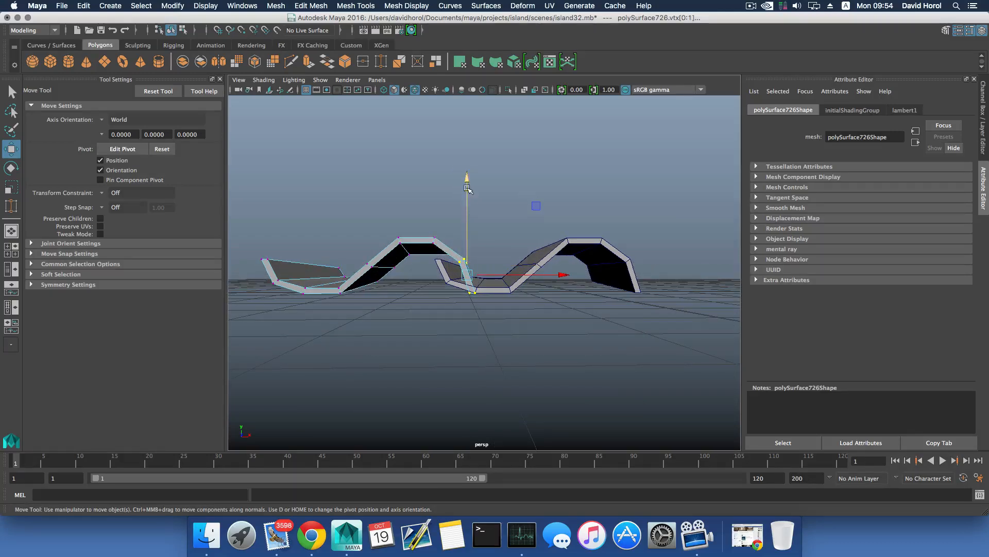
pyautogui.moveTo(468, 189); pyautogui.dragTo(468, 180)
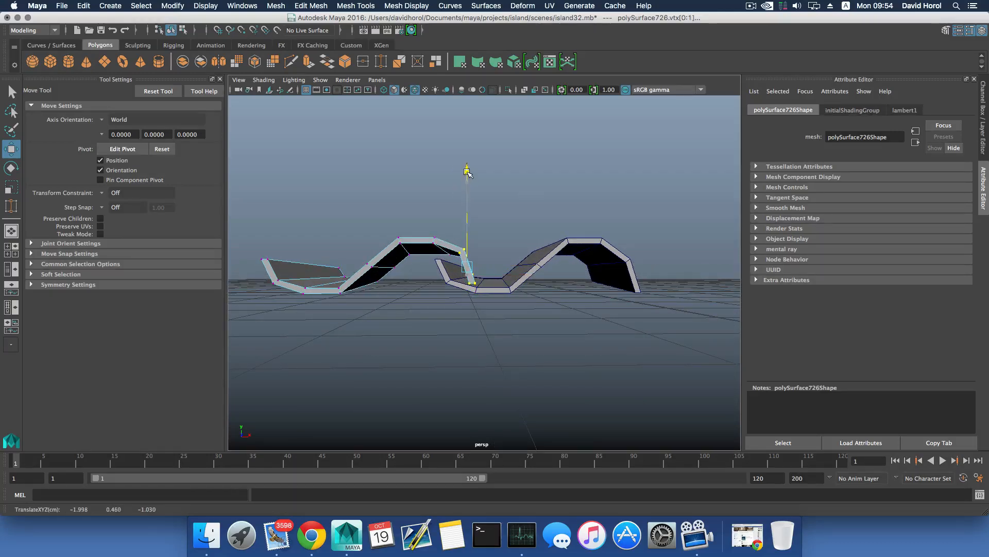
# - Rotate the left piece's right-edge vertices slightly to fit the slope of the overlap, then return to object selection
pyautogui.keyDown('alt'); pyautogui.moveTo(485, 230); pyautogui.dragTo(478, 251); pyautogui.keyUp('alt')
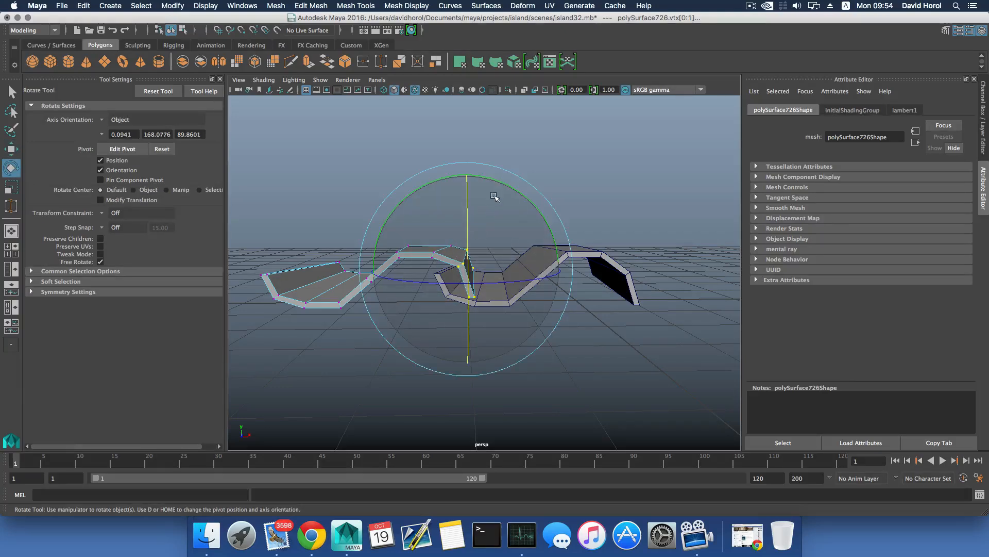
pyautogui.moveTo(498, 183); pyautogui.dragTo(499, 186)
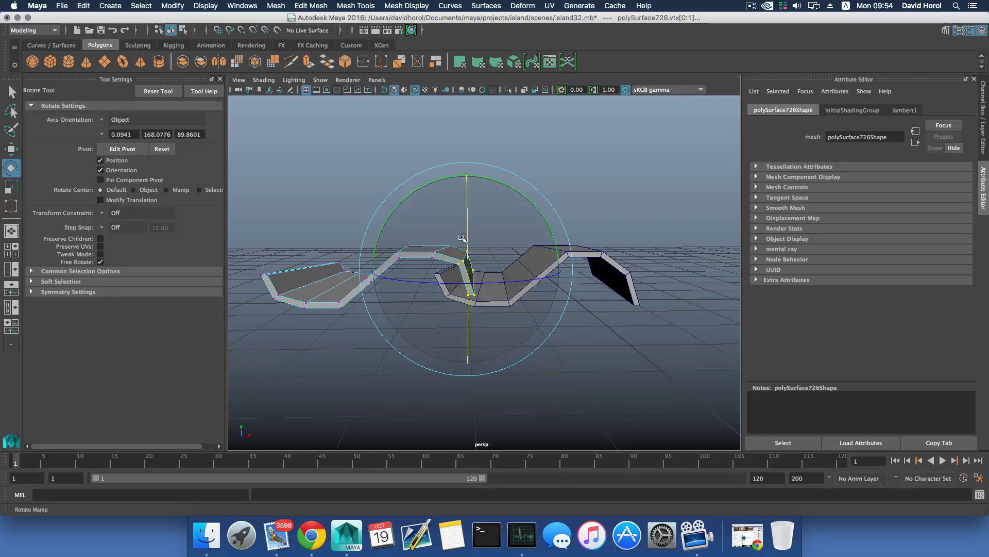
pyautogui.keyDown('alt'); pyautogui.moveTo(467, 242); pyautogui.dragTo(476, 269); pyautogui.keyUp('alt')
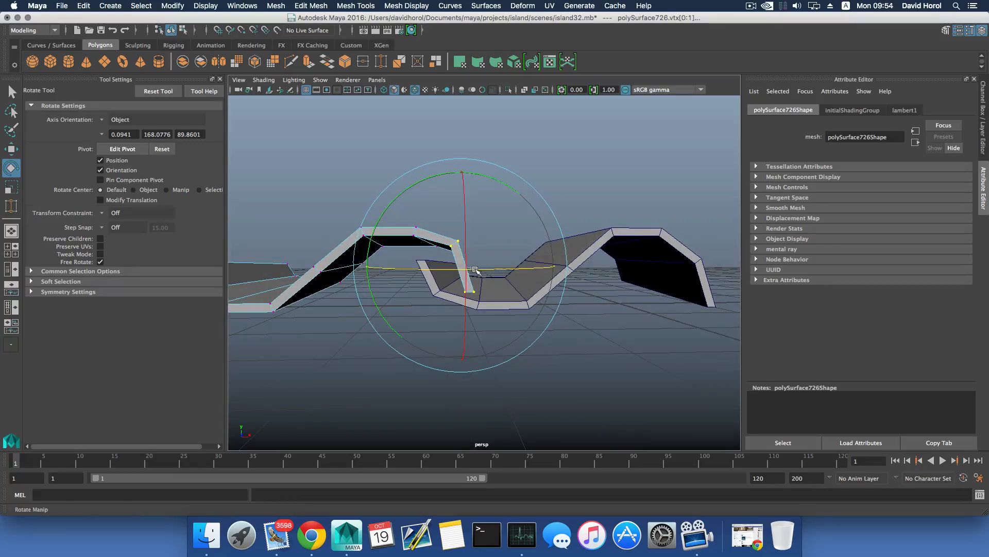
pyautogui.moveTo(462, 198); pyautogui.dragTo(464, 201)
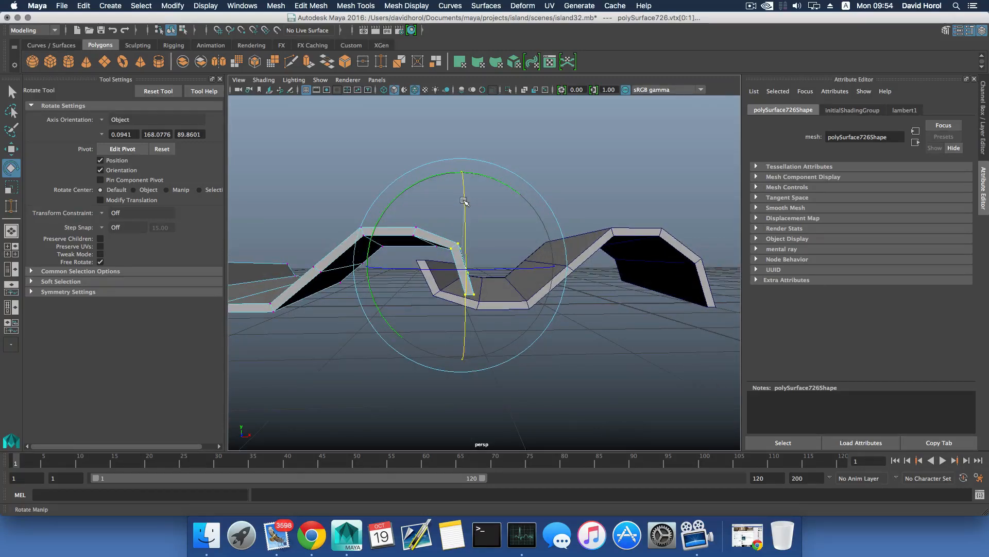
pyautogui.keyDown('alt'); pyautogui.moveTo(483, 261); pyautogui.dragTo(240, 262); pyautogui.keyUp('alt')
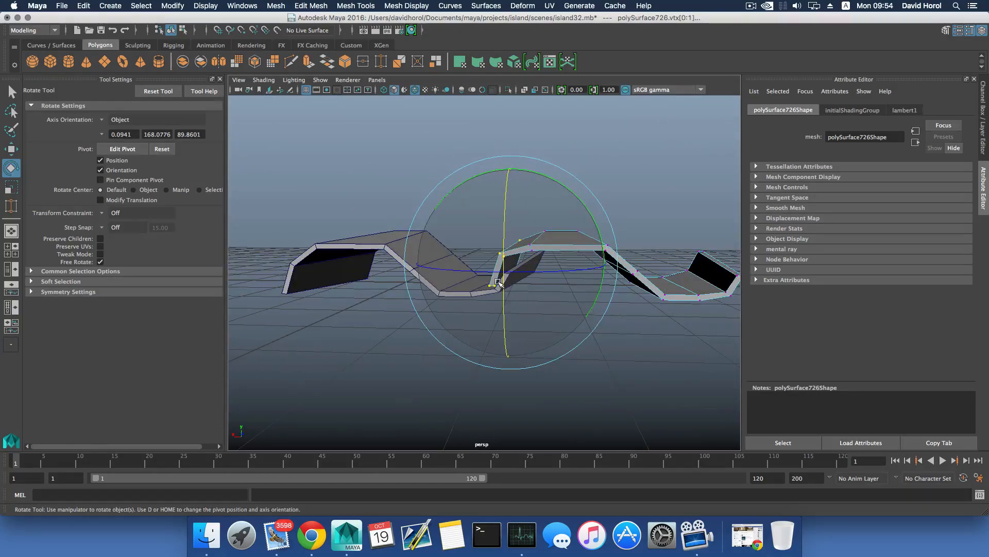
pyautogui.keyDown('alt'); pyautogui.moveTo(493, 286); pyautogui.dragTo(554, 272); pyautogui.keyUp('alt')
pyautogui.press('F8')
pyautogui.press('F8')
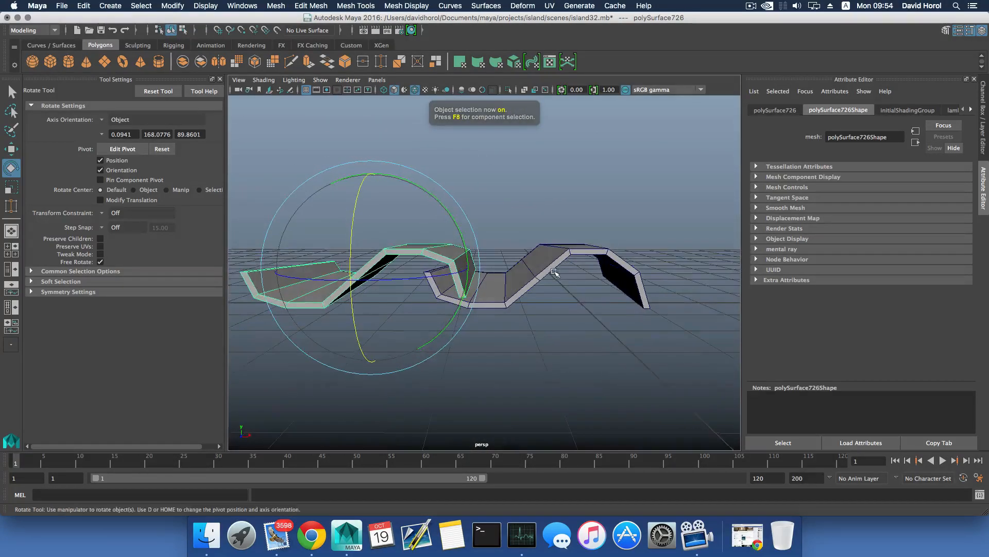
# - Delete the right piece, and duplicate the remaining one backward along Z so the copy overlaps its rear end
pyautogui.click(547, 266)
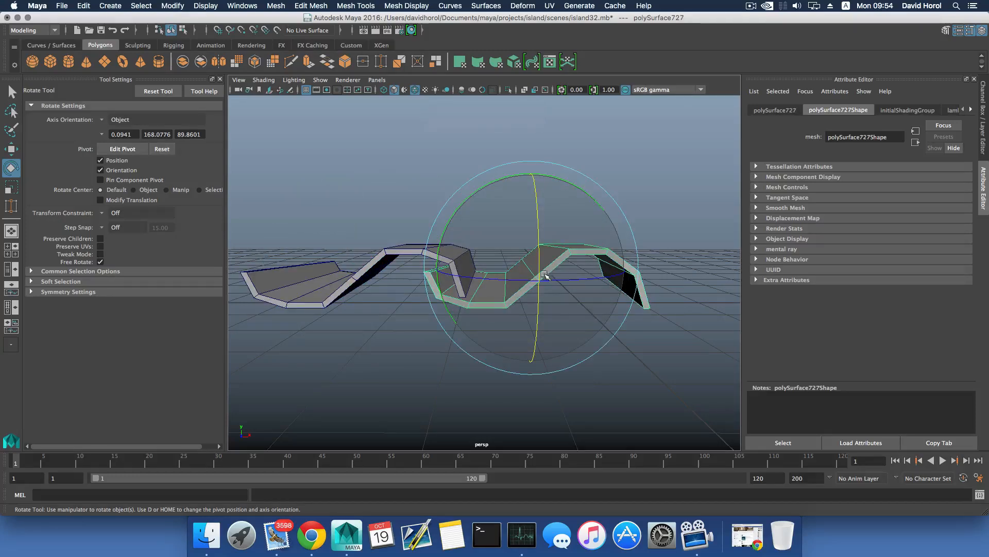
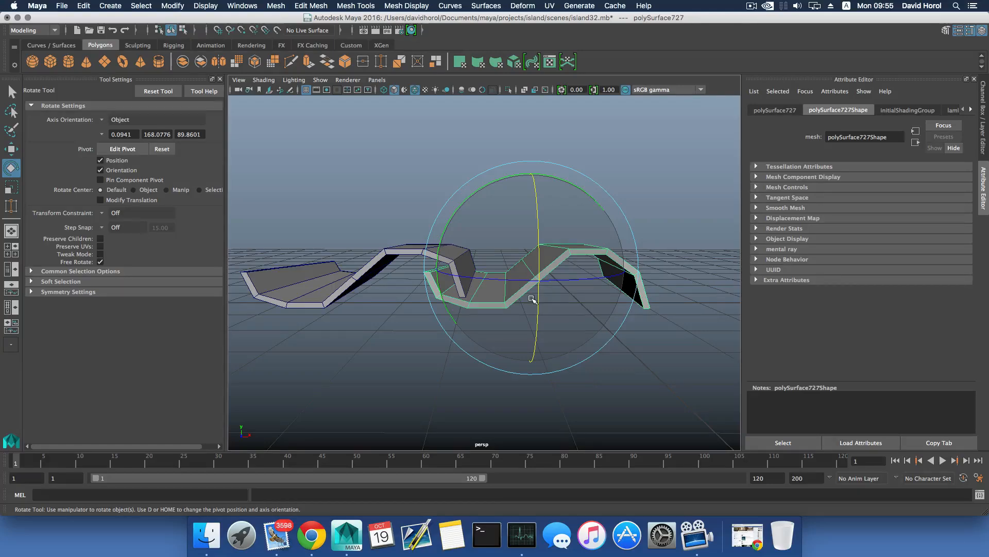
pyautogui.press('Delete')
pyautogui.click(484, 274)
pyautogui.keyDown('alt'); pyautogui.moveTo(484, 273); pyautogui.dragTo(400, 290); pyautogui.keyUp('alt')
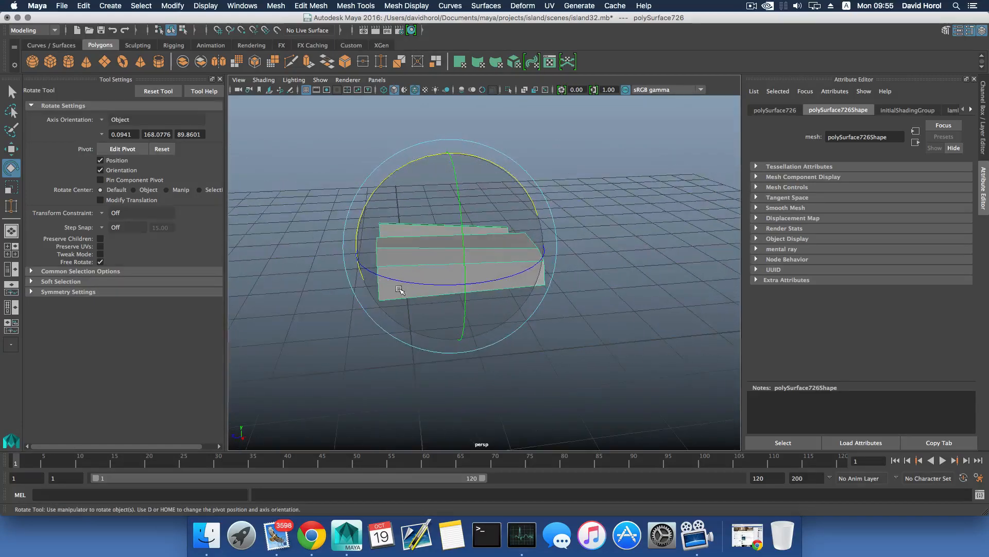
pyautogui.hotkey('ctrl', 'd')
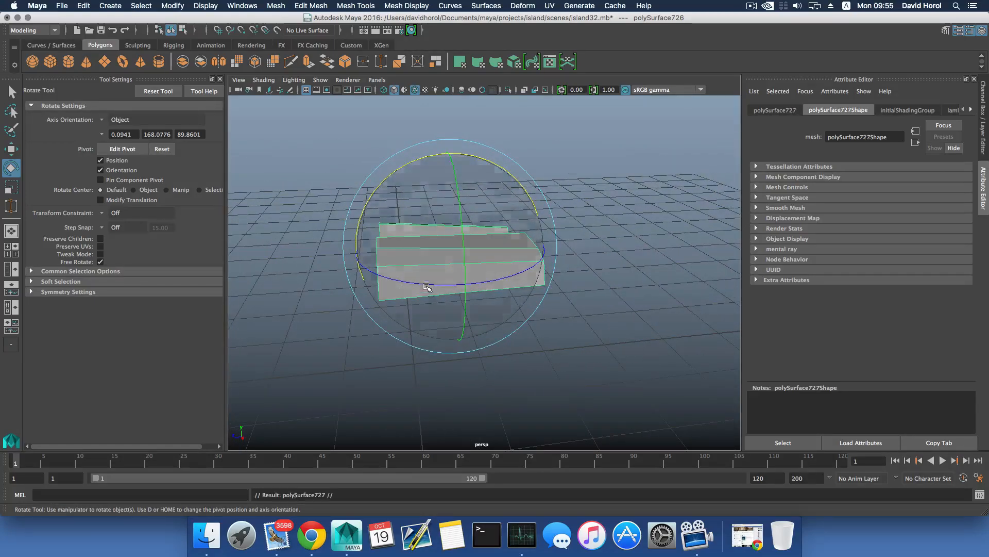
pyautogui.press('w')
pyautogui.moveTo(390, 252); pyautogui.dragTo(504, 283)
pyautogui.keyDown('alt'); pyautogui.moveTo(503, 282); pyautogui.dragTo(425, 307, button='middle'); pyautogui.keyUp('alt')
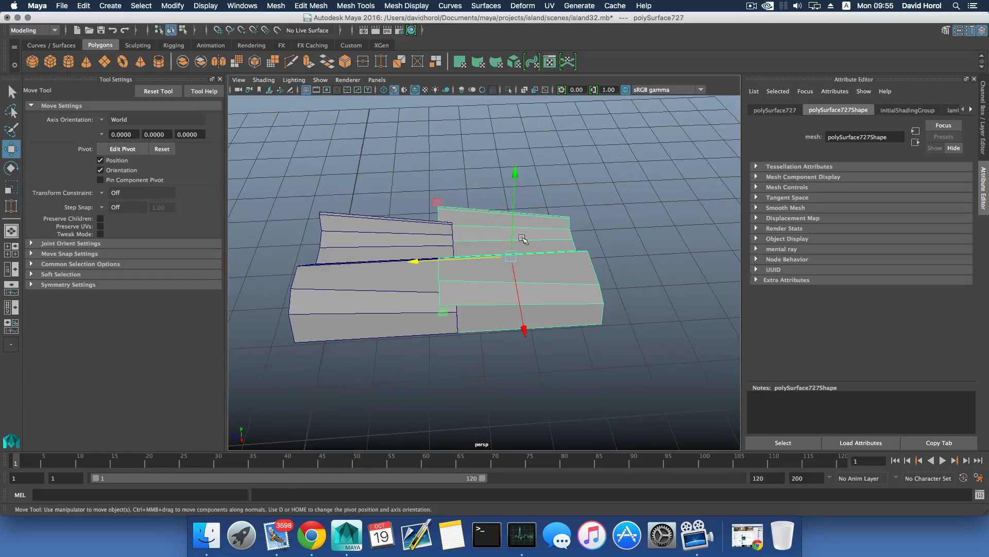
# - Try to fit the front piece's rear-edge ridge vertices beneath the overlapping copy with the Scale tool, and return to object selection
pyautogui.keyDown('alt'); pyautogui.moveTo(546, 257); pyautogui.dragTo(581, 233); pyautogui.keyUp('alt')
pyautogui.click(424, 308)
pyautogui.keyDown('alt'); pyautogui.moveTo(435, 306); pyautogui.dragTo(489, 338); pyautogui.keyUp('alt')
pyautogui.keyDown('alt'); pyautogui.moveTo(438, 286); pyautogui.dragTo(419, 336); pyautogui.keyUp('alt')
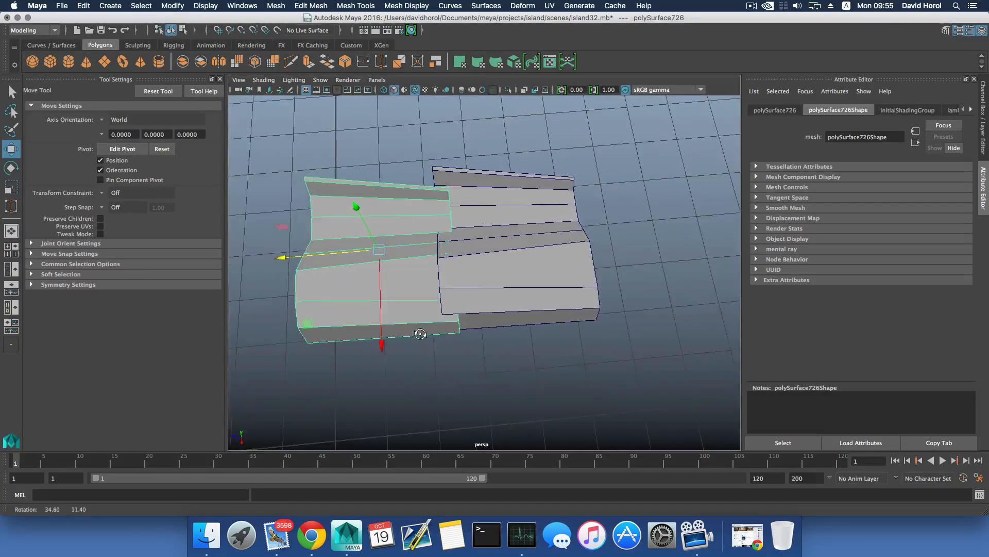
pyautogui.moveTo(404, 241); pyautogui.dragTo(370, 240, button='right')
pyautogui.keyDown('alt'); pyautogui.moveTo(420, 258); pyautogui.dragTo(420, 282); pyautogui.keyUp('alt')
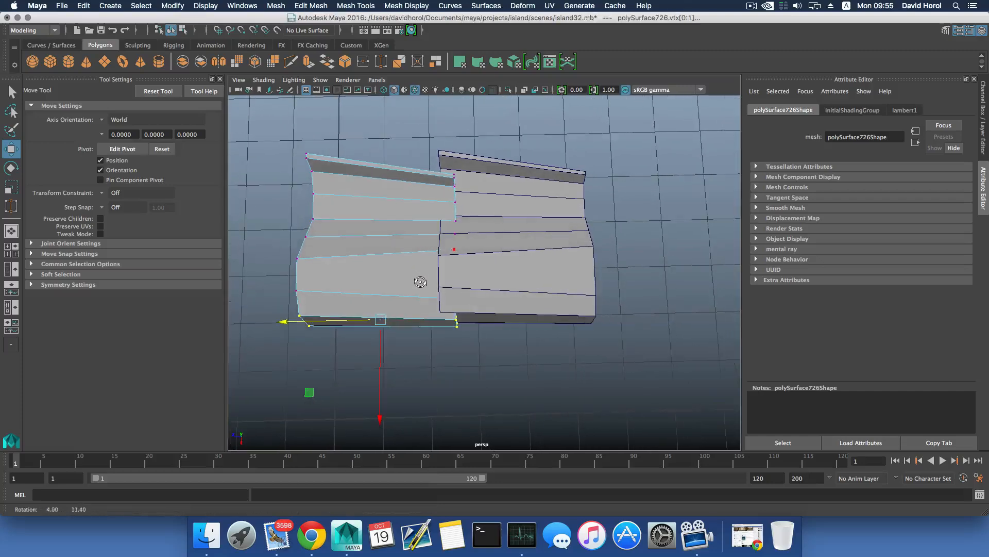
pyautogui.keyDown('alt'); pyautogui.moveTo(491, 344); pyautogui.dragTo(490, 295); pyautogui.keyUp('alt')
pyautogui.press('r')
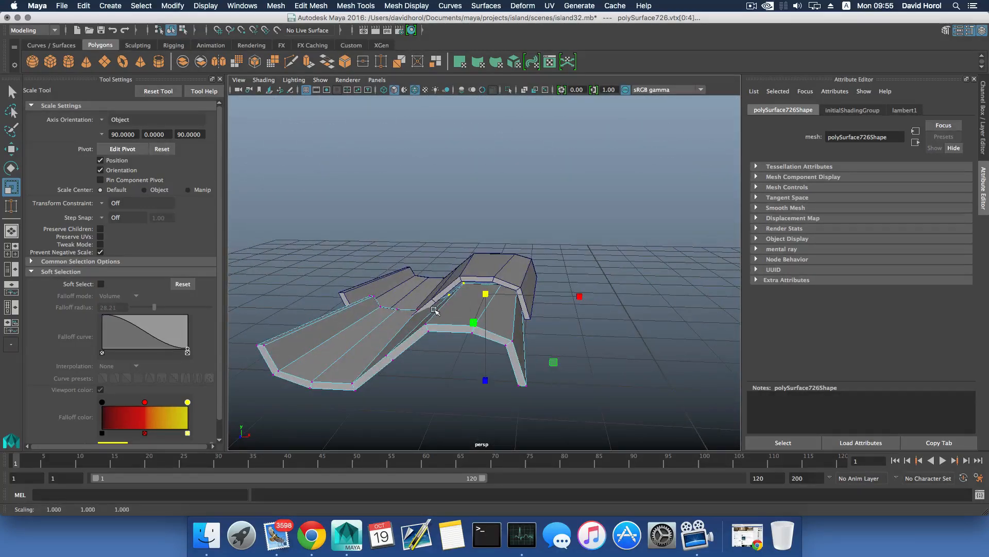
pyautogui.press('F8')
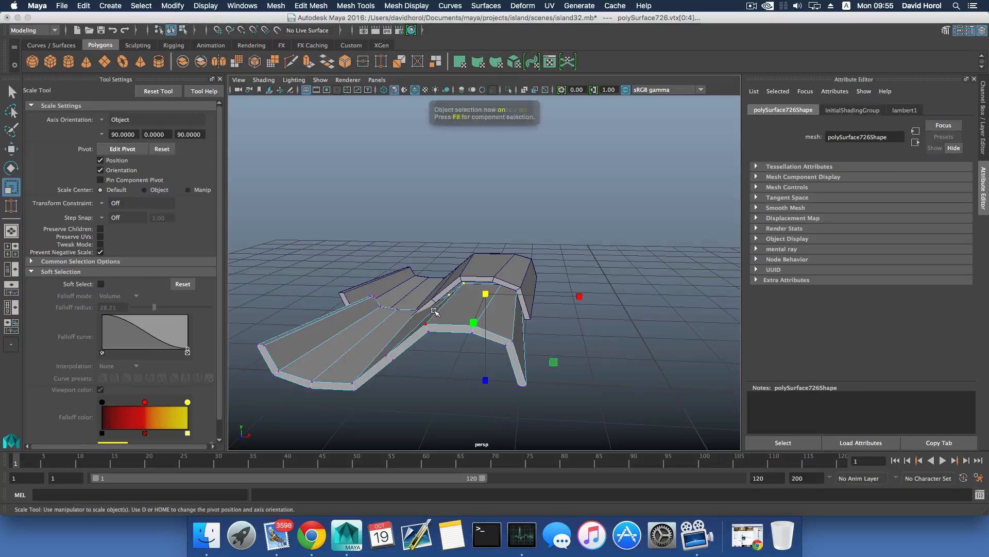
# - Lower the front piece's rear-edge valley vertices so they sit beneath the overlapping rear copy
pyautogui.keyDown('alt'); pyautogui.moveTo(478, 300); pyautogui.dragTo(462, 262); pyautogui.keyUp('alt')
pyautogui.moveTo(462, 262); pyautogui.dragTo(463, 290, button='right')
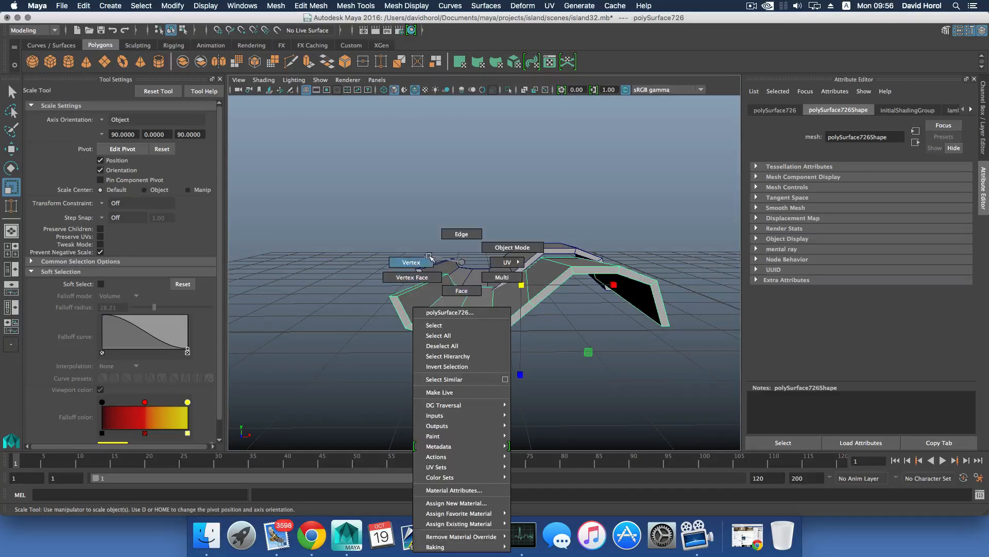
pyautogui.moveTo(429, 257); pyautogui.dragTo(426, 259, button='right')
pyautogui.keyDown('alt'); pyautogui.moveTo(426, 261); pyautogui.dragTo(439, 324); pyautogui.keyUp('alt')
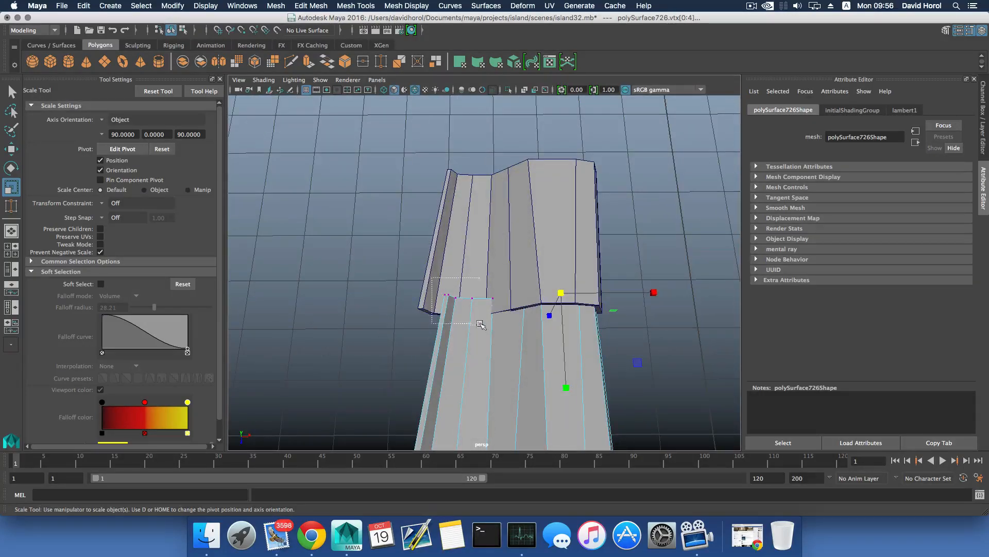
pyautogui.moveTo(430, 275); pyautogui.dragTo(499, 333)
pyautogui.press('w')
# - Move the rear-edge vertices on the slope between valley and ridge so they tuck under the copy
pyautogui.moveTo(565, 299); pyautogui.dragTo(505, 265)
pyautogui.moveTo(526, 308); pyautogui.dragTo(527, 309)
pyautogui.keyDown('alt'); pyautogui.moveTo(526, 308); pyautogui.dragTo(528, 276); pyautogui.keyUp('alt')
pyautogui.moveTo(618, 289); pyautogui.dragTo(617, 290)
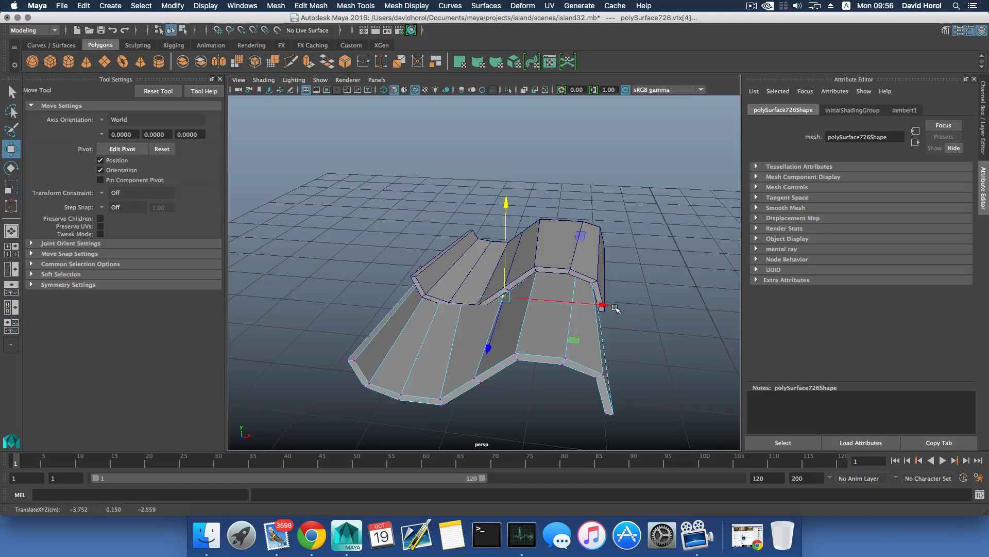
pyautogui.keyDown('alt'); pyautogui.moveTo(596, 306); pyautogui.dragTo(418, 272); pyautogui.keyUp('alt')
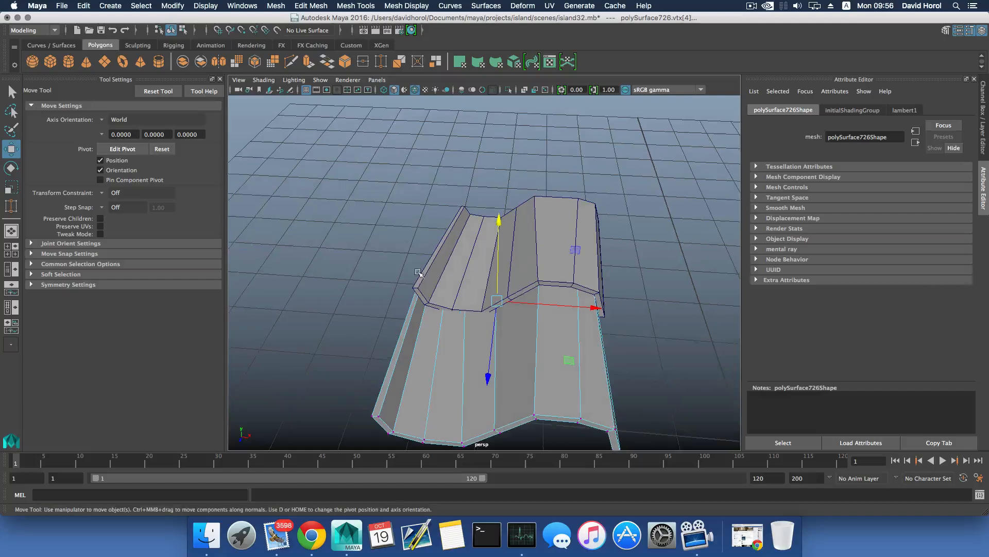
pyautogui.moveTo(503, 321); pyautogui.dragTo(503, 322)
# - Lower the rear vertices on the valley's outer side edge to clear the underside of the copy
pyautogui.keyDown('alt'); pyautogui.moveTo(496, 269); pyautogui.dragTo(473, 232); pyautogui.keyUp('alt')
pyautogui.moveTo(457, 191); pyautogui.dragTo(420, 255)
pyautogui.moveTo(453, 304); pyautogui.dragTo(453, 305)
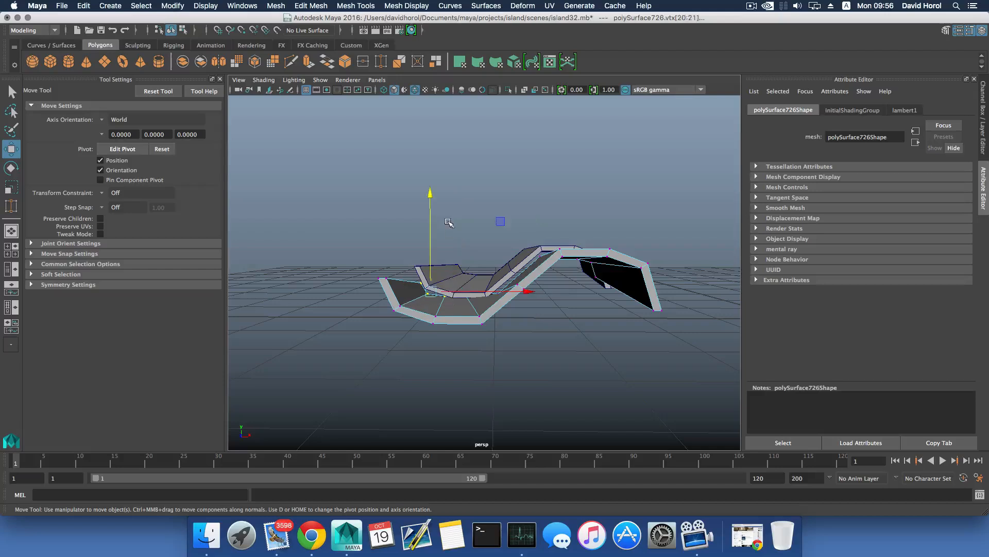
pyautogui.moveTo(431, 192); pyautogui.dragTo(458, 278)
# - Reselect the slope's rear-edge vertices and fine-tune their sideways position and height under the copy
pyautogui.moveTo(518, 320); pyautogui.dragTo(508, 302)
pyautogui.click(509, 300)
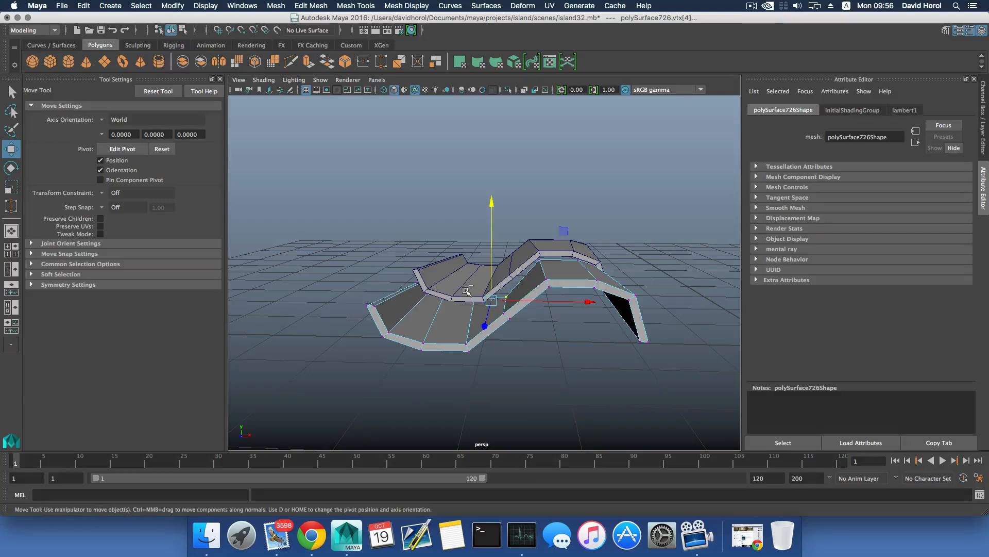
pyautogui.keyDown('ctrl'); pyautogui.moveTo(481, 312); pyautogui.dragTo(516, 299); pyautogui.keyUp('ctrl')
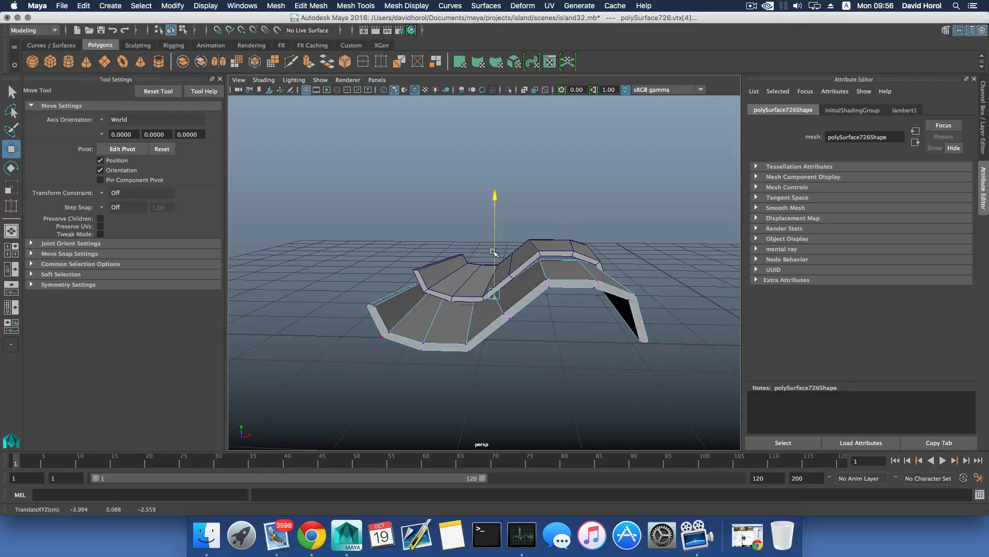
# - Replace the rear piece with a fresh duplicate moved back along Z to test the overlap, and delete that duplicate
pyautogui.keyDown('alt'); pyautogui.moveTo(503, 265); pyautogui.dragTo(425, 281); pyautogui.keyUp('alt')
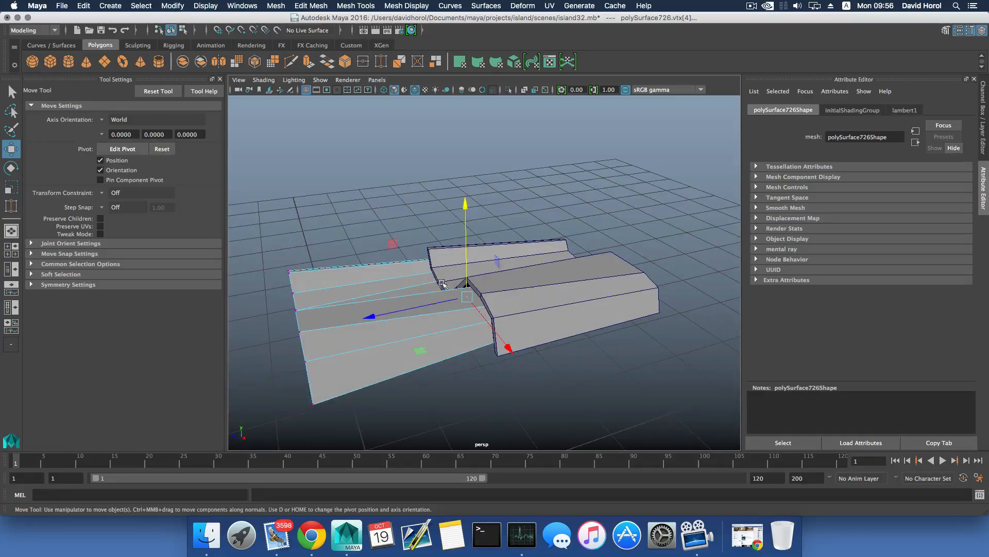
pyautogui.press('F8')
pyautogui.press('F8')
pyautogui.click(524, 302)
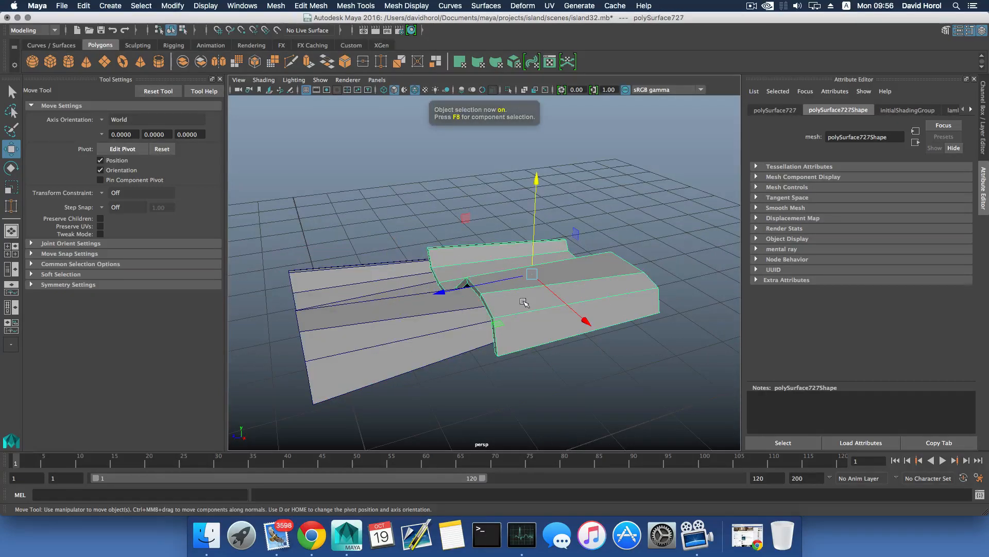
pyautogui.press('Delete')
pyautogui.click(372, 314)
pyautogui.press('super+d')
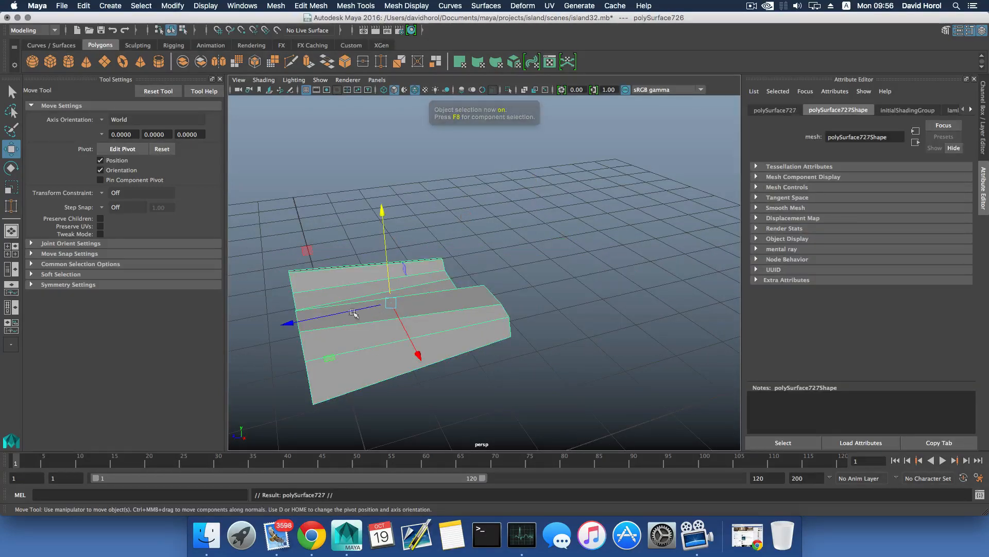
pyautogui.moveTo(353, 313); pyautogui.dragTo(439, 292)
pyautogui.press('Delete')
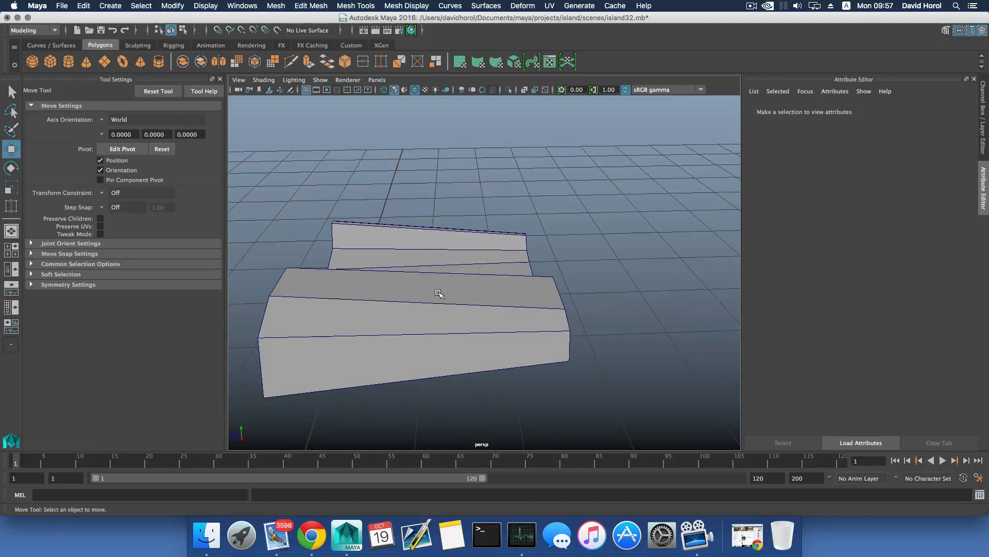
# - Insert an edge loop across the roof piece close to its rear end
pyautogui.click(439, 293)
pyautogui.keyDown('shift'); pyautogui.moveTo(435, 292); pyautogui.dragTo(411, 311, button='right'); pyautogui.keyUp('shift')
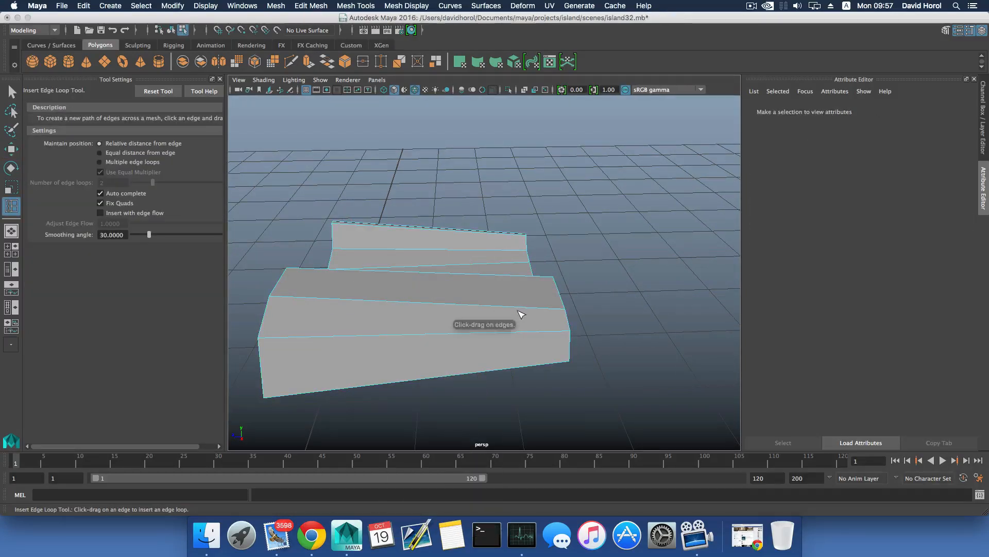
pyautogui.scroll(5, 521, 314)
pyautogui.keyDown('alt'); pyautogui.moveTo(488, 318); pyautogui.dragTo(475, 314); pyautogui.keyUp('alt')
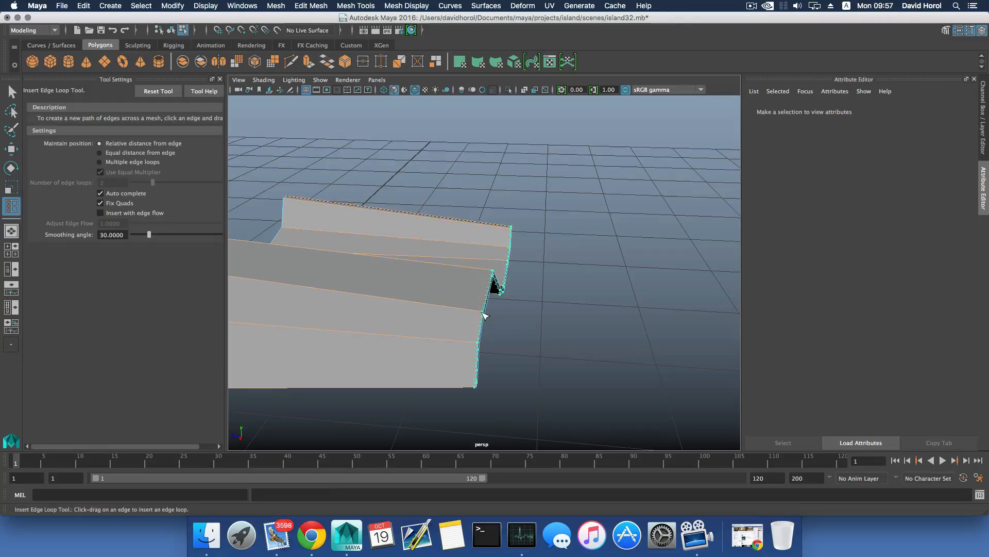
pyautogui.click(485, 315)
# - Insert edge loops near the front end and through the rim's thickness, and show the piece in smooth mesh preview
pyautogui.keyDown('alt'); pyautogui.moveTo(412, 322); pyautogui.dragTo(505, 385); pyautogui.keyUp('alt')
pyautogui.click(349, 306)
pyautogui.scroll(5, 505, 384)
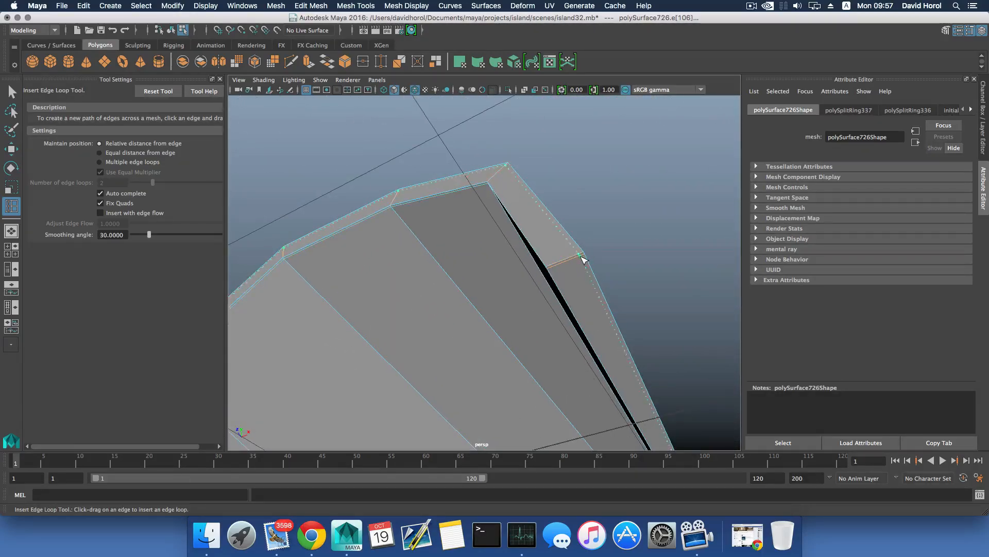
pyautogui.click(556, 267)
pyautogui.scroll(-10, 557, 278)
pyautogui.keyDown('alt'); pyautogui.moveTo(519, 343); pyautogui.dragTo(409, 371); pyautogui.keyUp('alt')
pyautogui.press('F8')
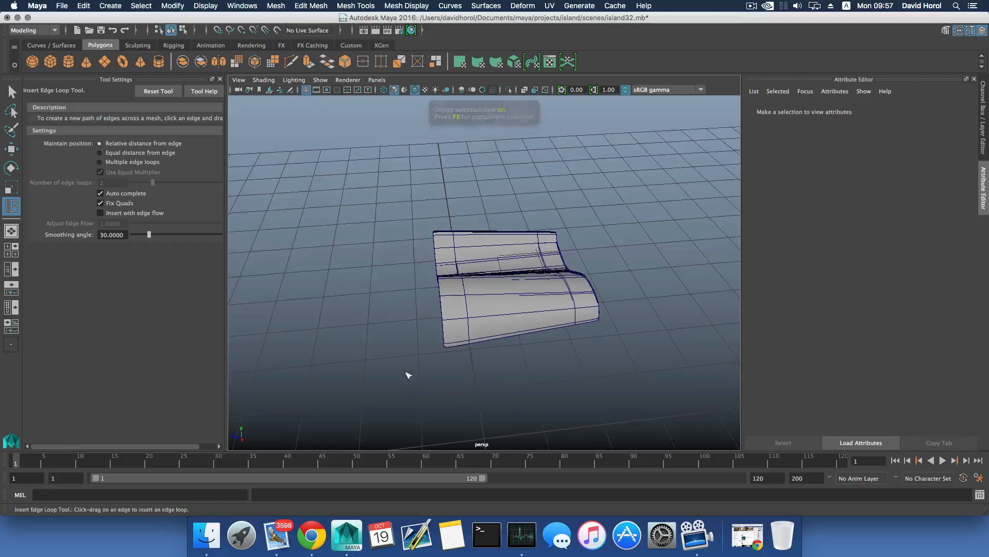
# - Duplicate the smoothed roof piece and move the copy back along Z so it overlaps the original's rear end
pyautogui.press('q')
pyautogui.click(500, 278)
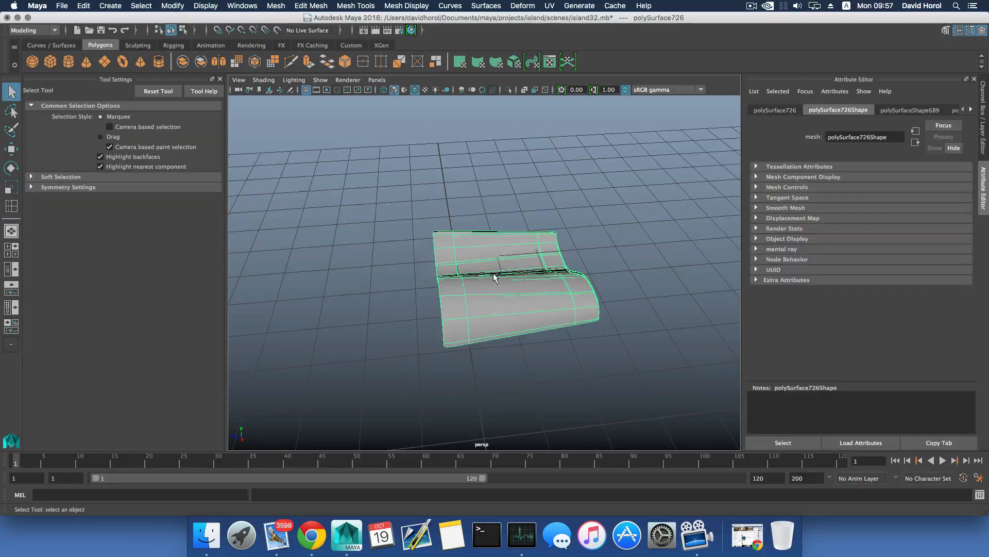
pyautogui.press('w')
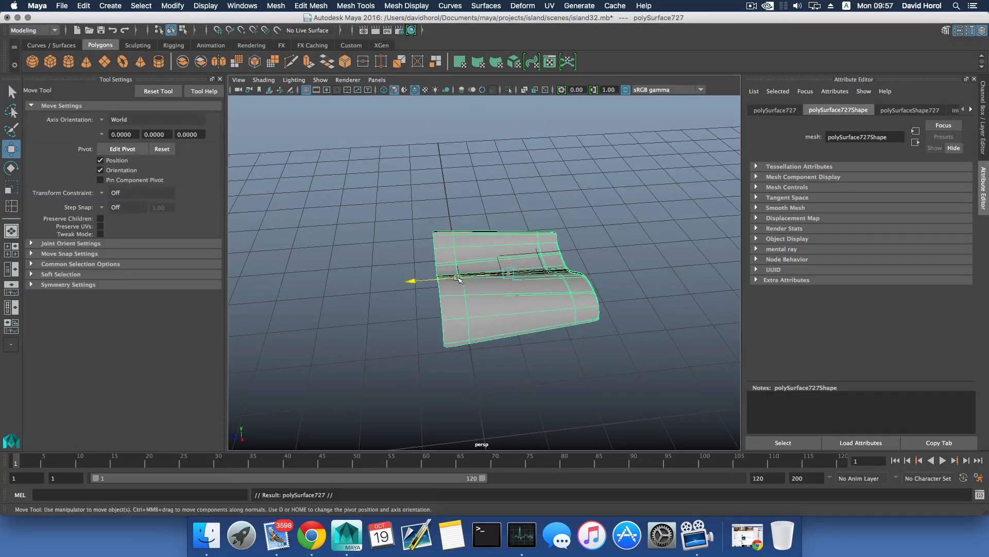
pyautogui.moveTo(458, 278); pyautogui.dragTo(561, 273)
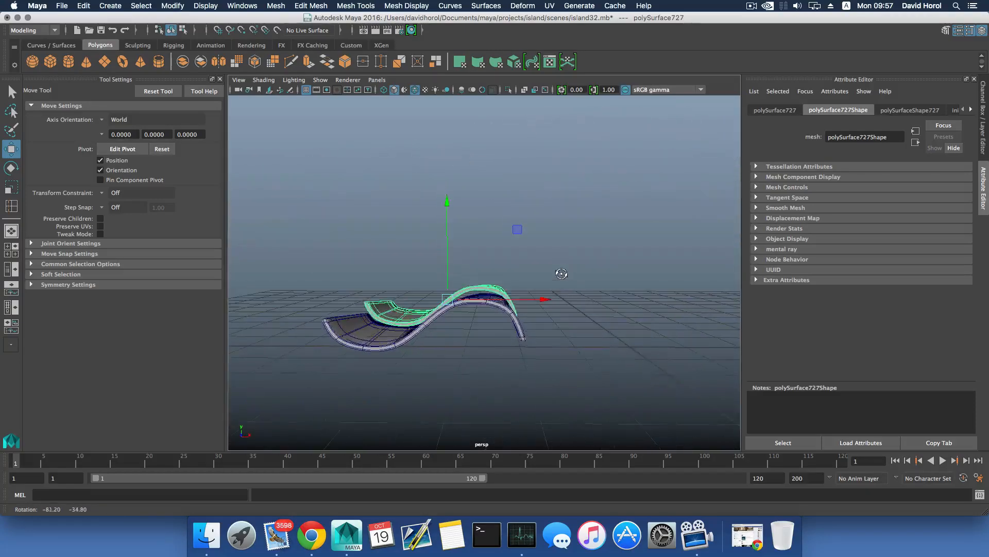
pyautogui.keyDown('alt'); pyautogui.moveTo(434, 309); pyautogui.dragTo(437, 331); pyautogui.keyUp('alt')
pyautogui.keyDown('alt'); pyautogui.moveTo(437, 331); pyautogui.dragTo(486, 365, button='right'); pyautogui.keyUp('alt')
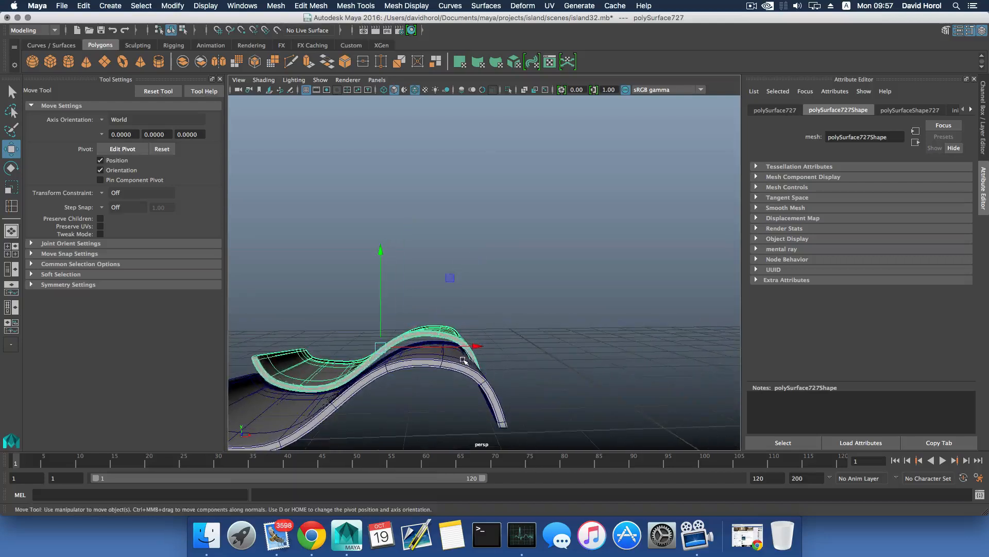
# - Raise the front-end vertices of the original piece where the slope meets the ridge
pyautogui.keyDown('alt'); pyautogui.moveTo(464, 358); pyautogui.dragTo(423, 336); pyautogui.keyUp('alt')
pyautogui.click(425, 344)
pyautogui.rightClick(422, 340)
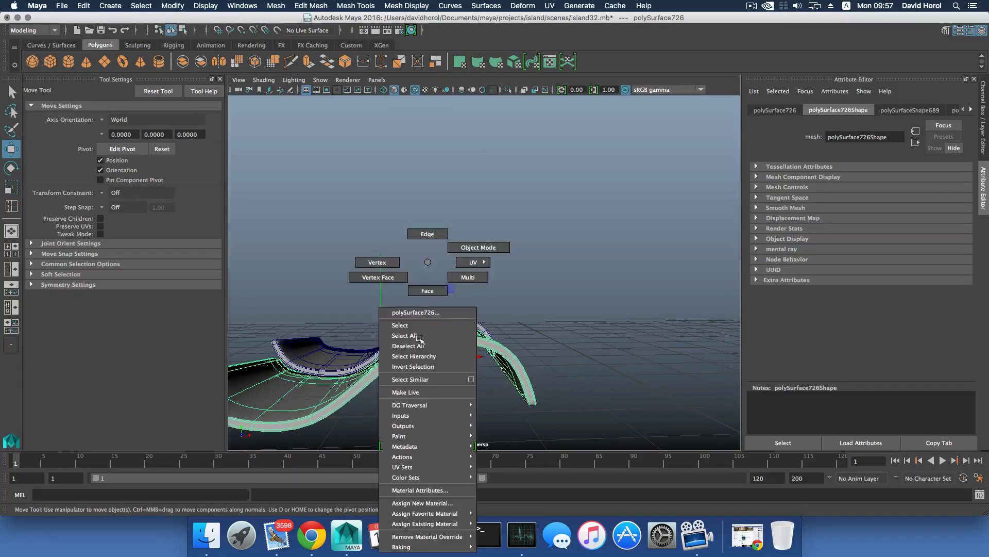
pyautogui.click(381, 263)
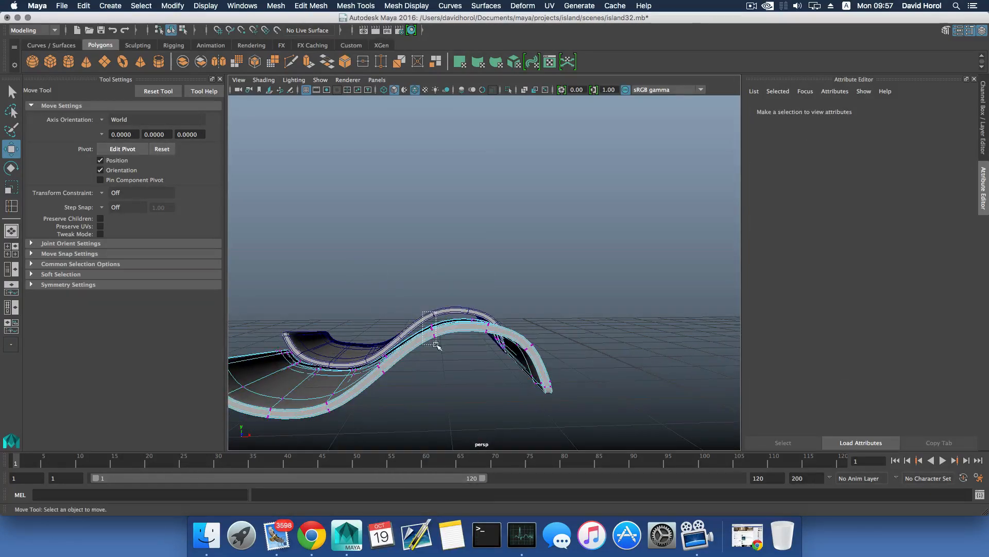
pyautogui.moveTo(436, 344); pyautogui.dragTo(437, 341)
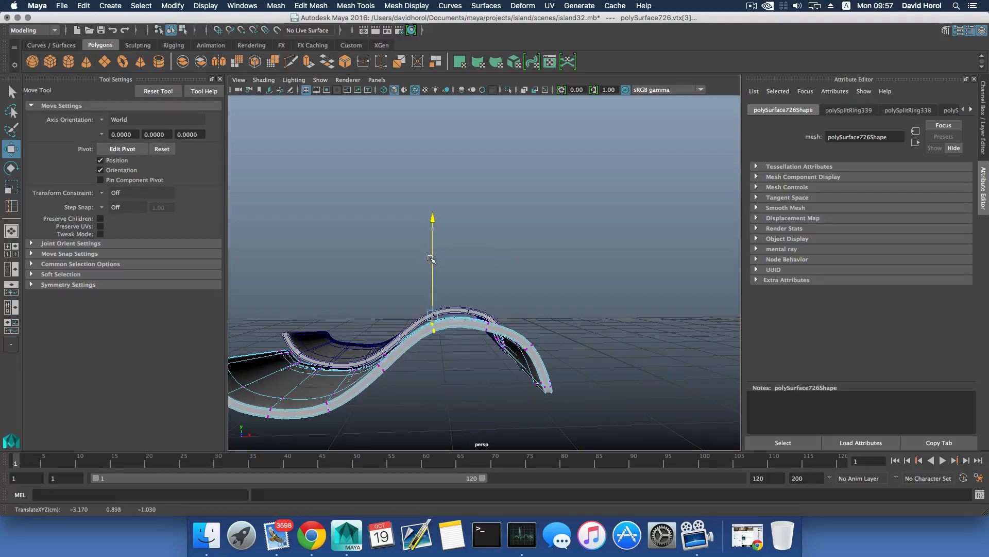
# - Adjust the height of the neighbouring front-end vertices on the far side of the ridge crest
pyautogui.keyDown('alt'); pyautogui.moveTo(462, 291); pyautogui.dragTo(493, 311); pyautogui.keyUp('alt')
pyautogui.press('e')
pyautogui.press('w')
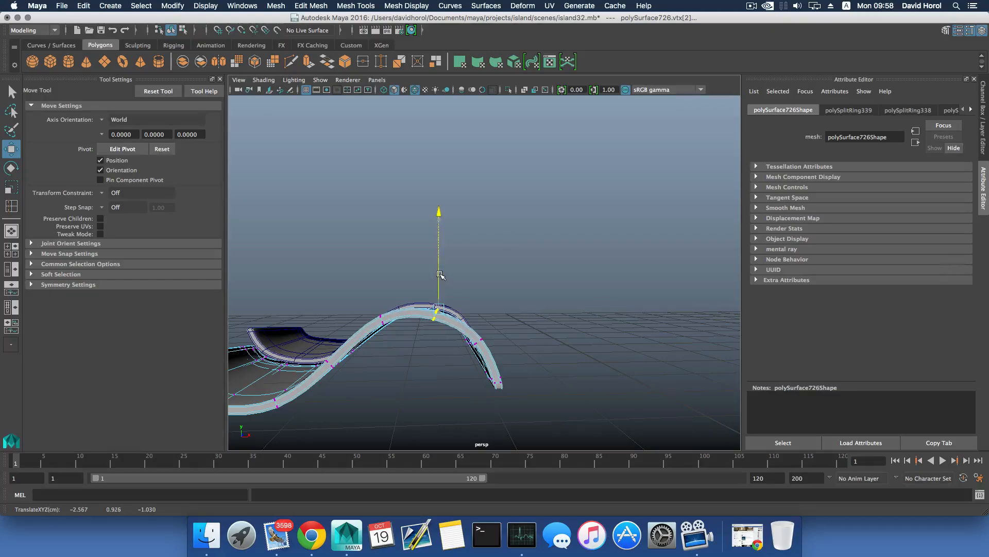
# - Adjust the height of the rear-end vertices on the ridge crest and the valley's outer edge to fit beneath the copy
pyautogui.keyDown('alt'); pyautogui.moveTo(440, 274); pyautogui.dragTo(483, 217); pyautogui.keyUp('alt')
pyautogui.keyDown('alt'); pyautogui.moveTo(516, 261); pyautogui.dragTo(517, 232); pyautogui.keyUp('alt')
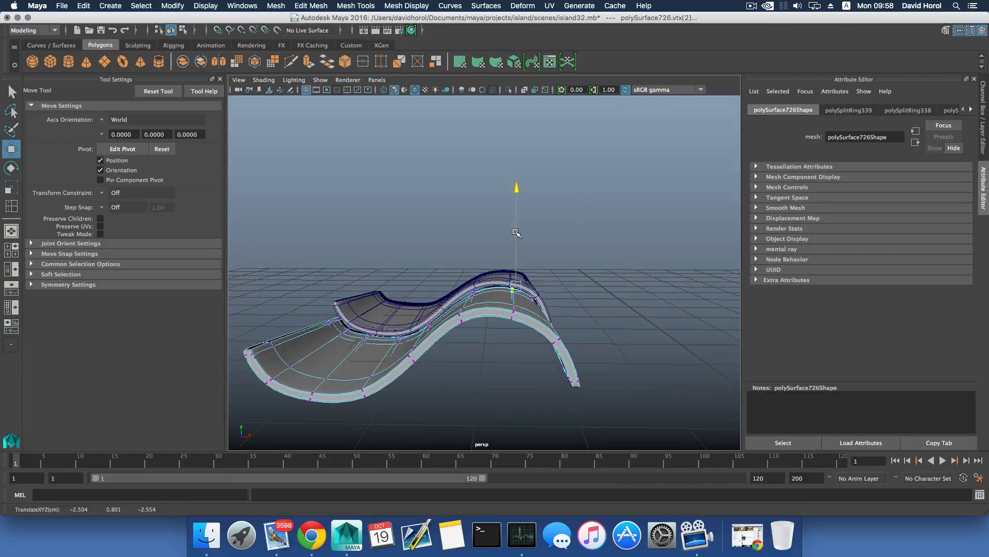
pyautogui.moveTo(446, 316)
pyautogui.keyDown('alt'); pyautogui.mouseDown()
pyautogui.moveTo(455, 326)
pyautogui.moveTo(438, 329)
pyautogui.mouseUp(); pyautogui.keyUp('alt')
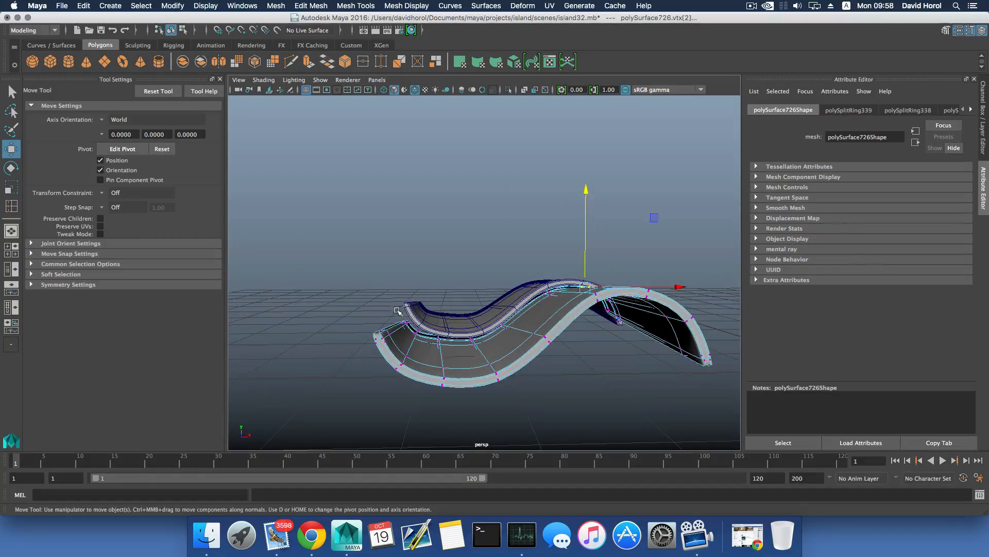
pyautogui.click(407, 324)
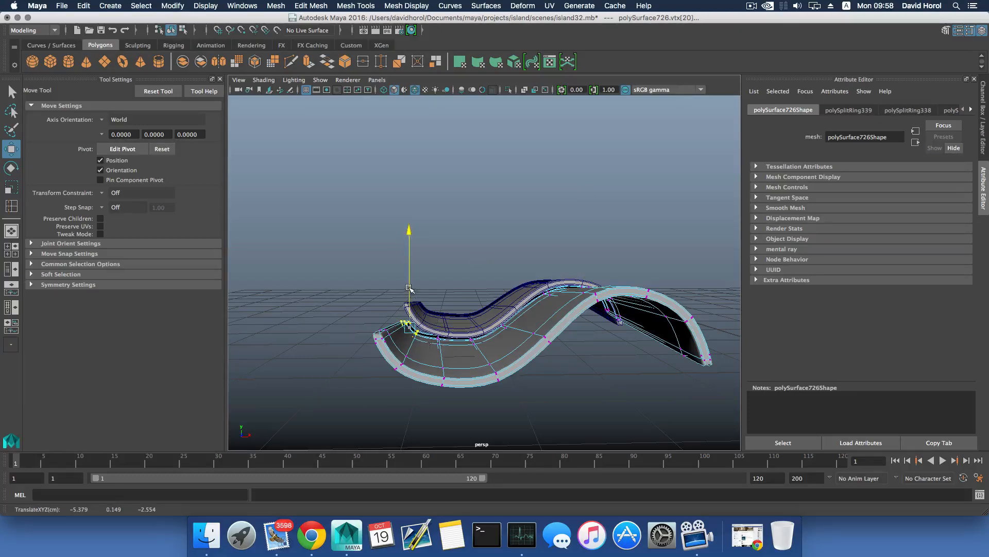
pyautogui.keyDown('alt'); pyautogui.moveTo(415, 306); pyautogui.dragTo(485, 326); pyautogui.keyUp('alt')
# - Return to object selection, delete the rear copy, and select the remaining roof piece
pyautogui.press('F8')
pyautogui.click(559, 291)
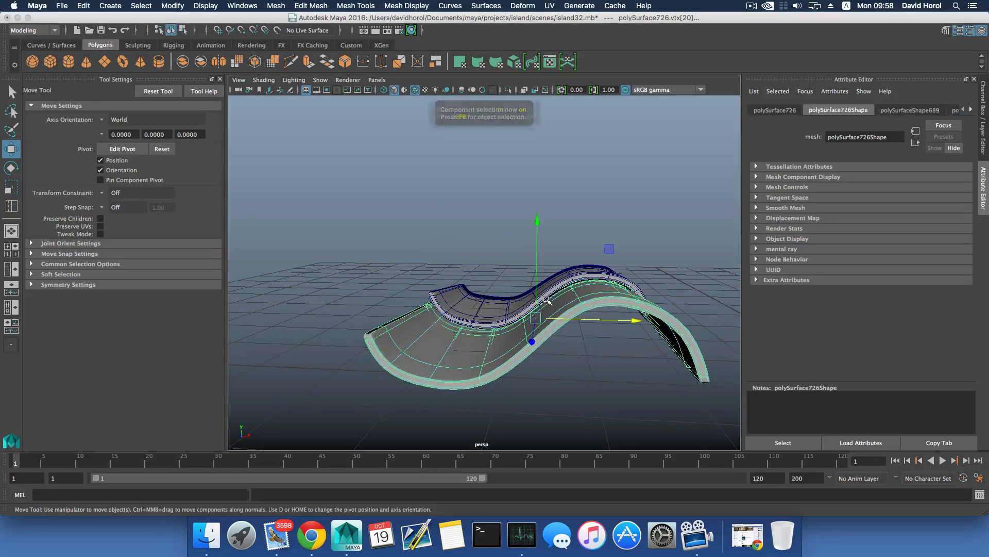
pyautogui.click(595, 336)
pyautogui.click(588, 309)
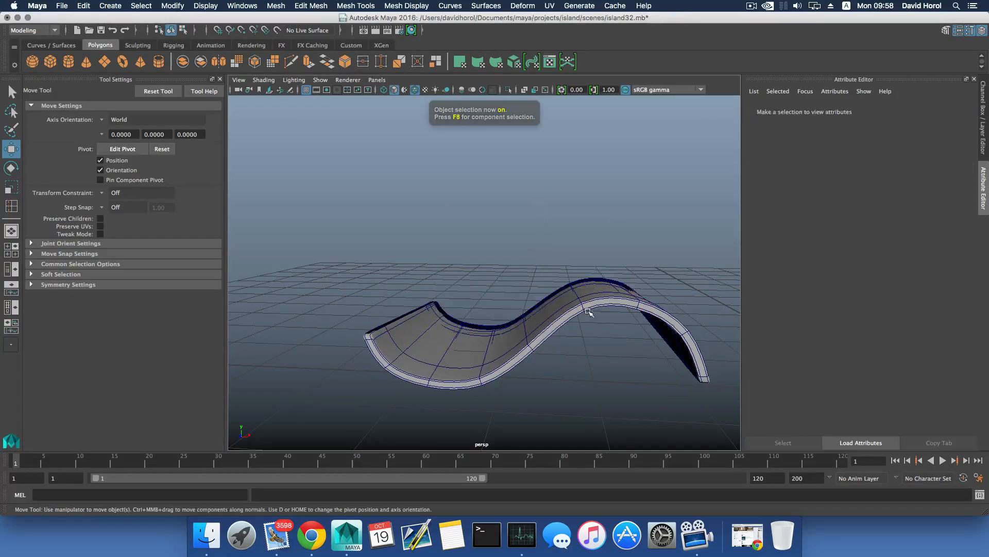
# - Shift the rear-end vertices on the ridge's outer shoulder slightly inward along X
pyautogui.keyDown('alt'); pyautogui.moveTo(590, 320); pyautogui.dragTo(316, 322); pyautogui.keyUp('alt')
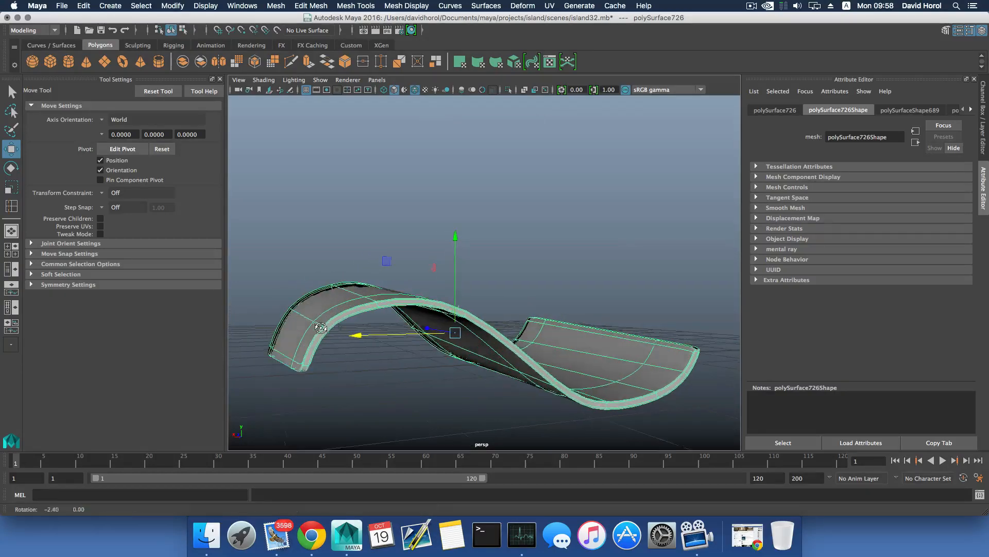
pyautogui.rightClick(319, 320)
pyautogui.moveTo(278, 274); pyautogui.dragTo(278, 264, button='right')
pyautogui.keyDown('alt'); pyautogui.moveTo(312, 323); pyautogui.dragTo(500, 355); pyautogui.keyUp('alt')
pyautogui.moveTo(607, 394); pyautogui.dragTo(607, 395)
pyautogui.keyDown('alt'); pyautogui.moveTo(607, 394); pyautogui.dragTo(476, 368); pyautogui.keyUp('alt')
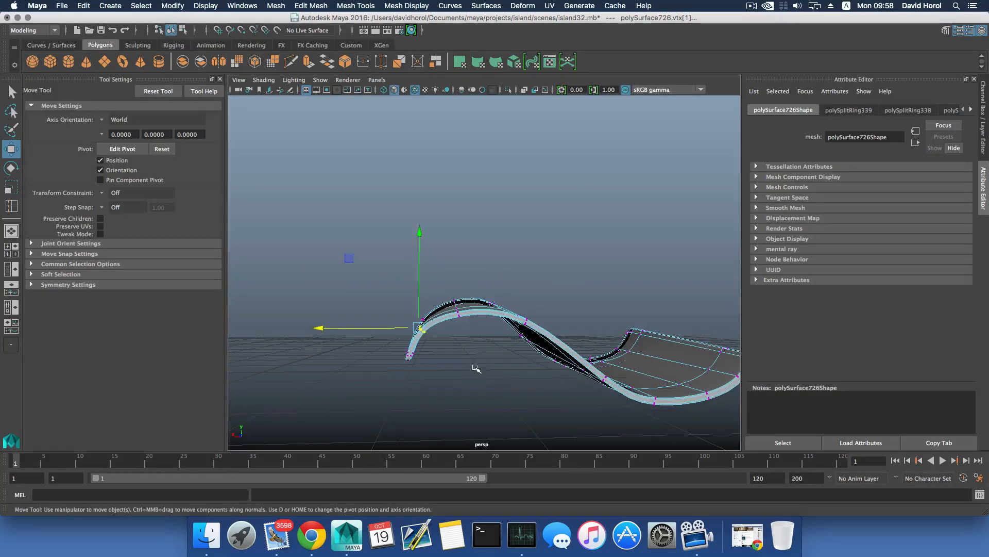
pyautogui.moveTo(380, 329); pyautogui.dragTo(383, 329)
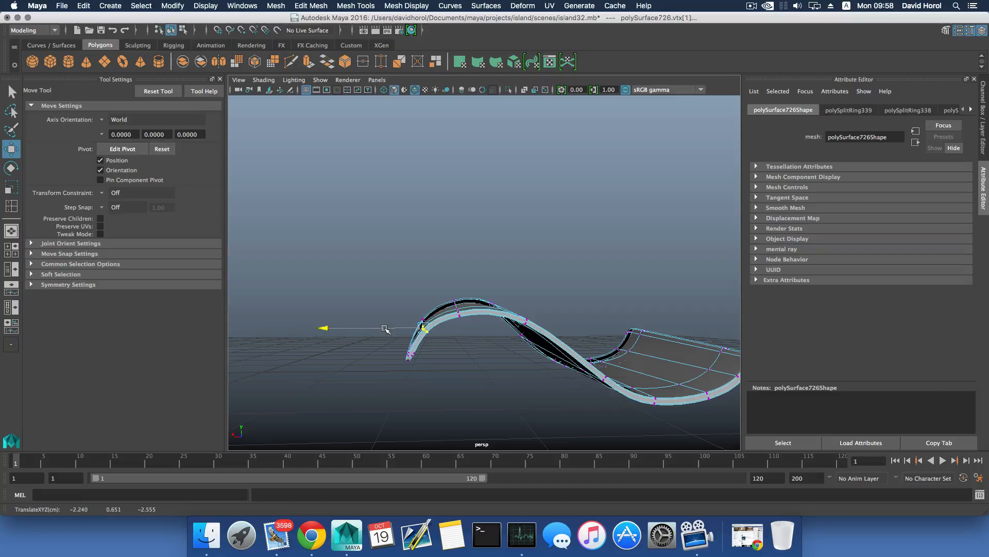
# - Return to object selection and deselect the roof piece
pyautogui.press('e')
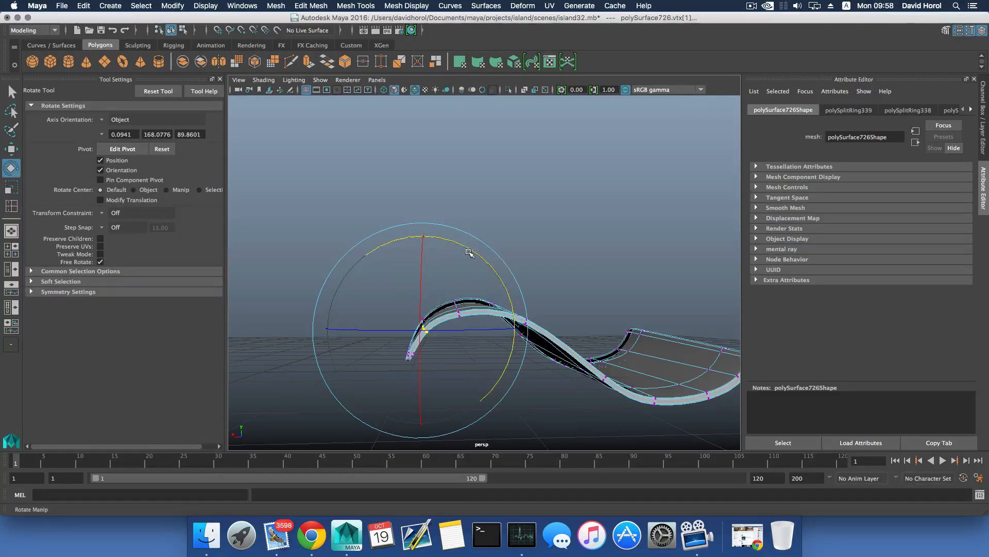
pyautogui.press('F8')
pyautogui.click(421, 310)
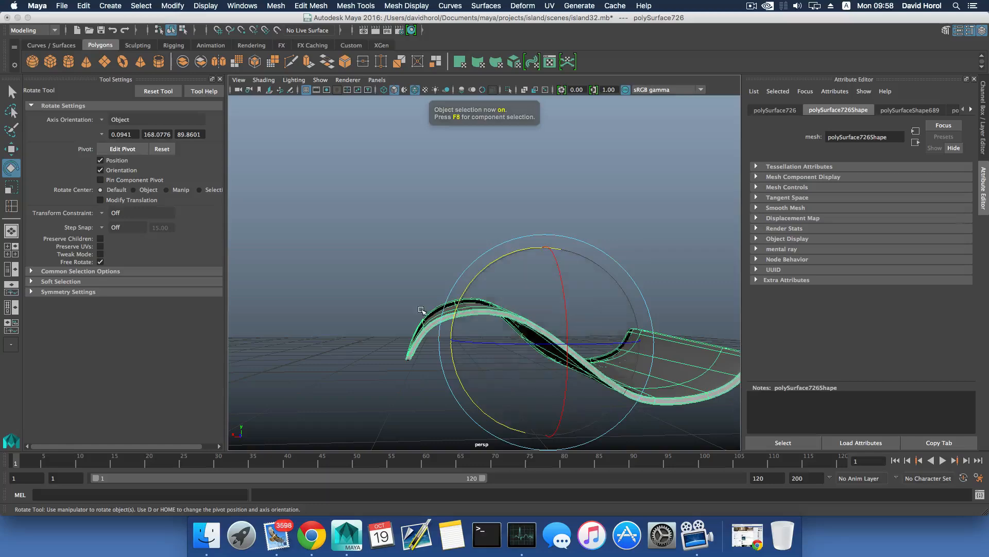
pyautogui.keyDown('alt'); pyautogui.moveTo(422, 310); pyautogui.dragTo(572, 349); pyautogui.keyUp('alt')
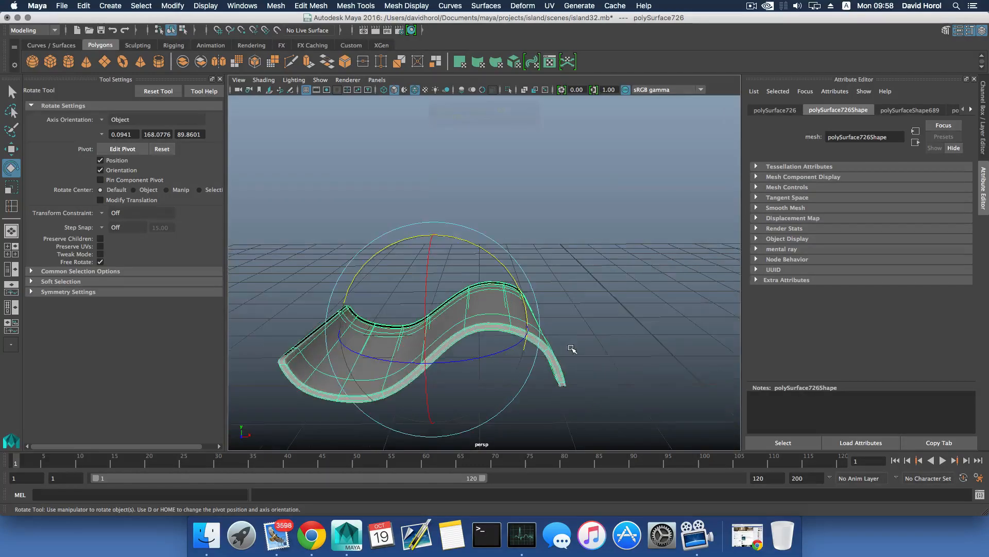
pyautogui.click(609, 356)
# - Select the vertices just beyond the ridge crest, shift them slightly outward along X, and adjust their height
pyautogui.keyDown('alt'); pyautogui.moveTo(495, 322); pyautogui.dragTo(524, 303); pyautogui.keyUp('alt')
pyautogui.moveTo(524, 302); pyautogui.dragTo(459, 272, button='right')
pyautogui.click(518, 307)
pyautogui.press('q')
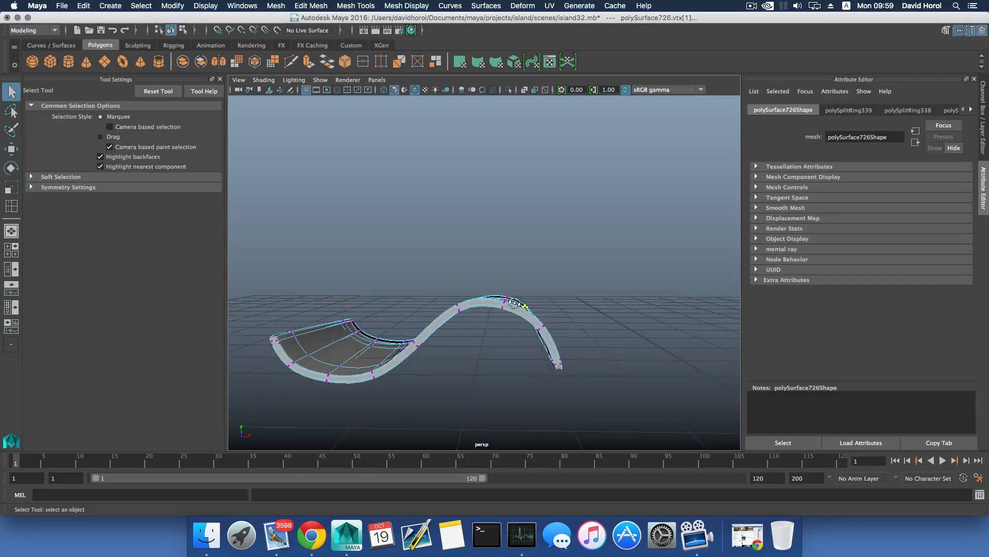
pyautogui.click(516, 296)
pyautogui.press('w')
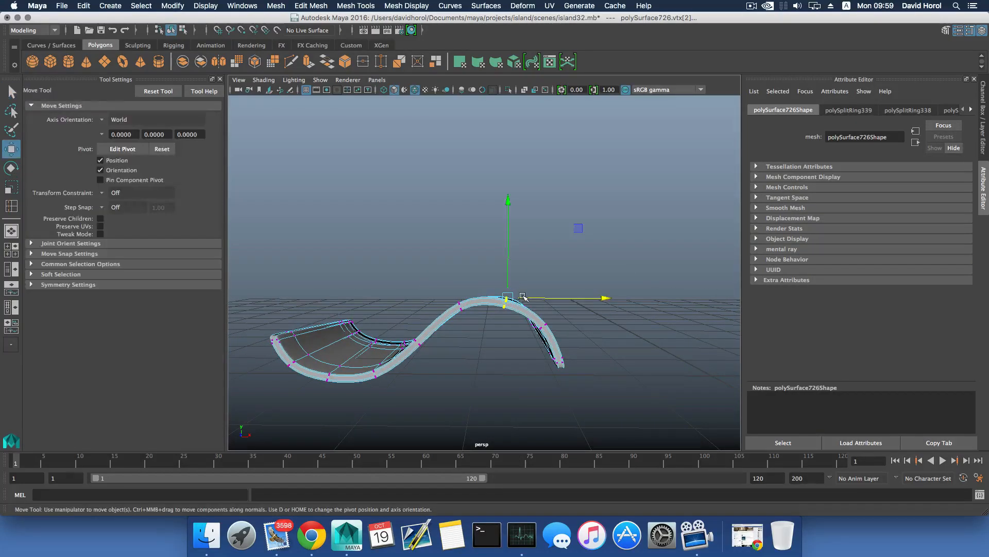
pyautogui.moveTo(523, 297); pyautogui.dragTo(527, 297)
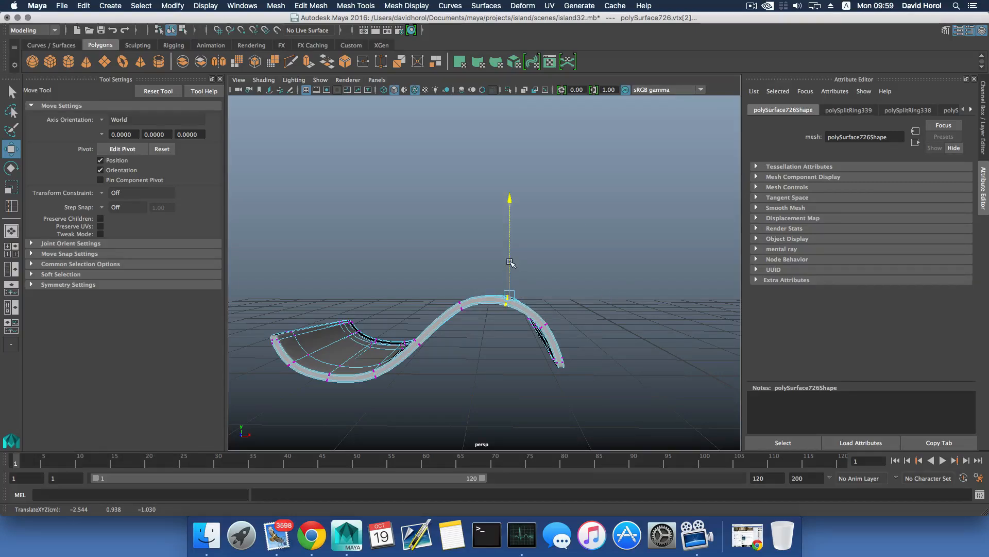
# - Return to object selection, duplicate the roof piece, and move the copy behind it so the ends overlap
pyautogui.press('F8')
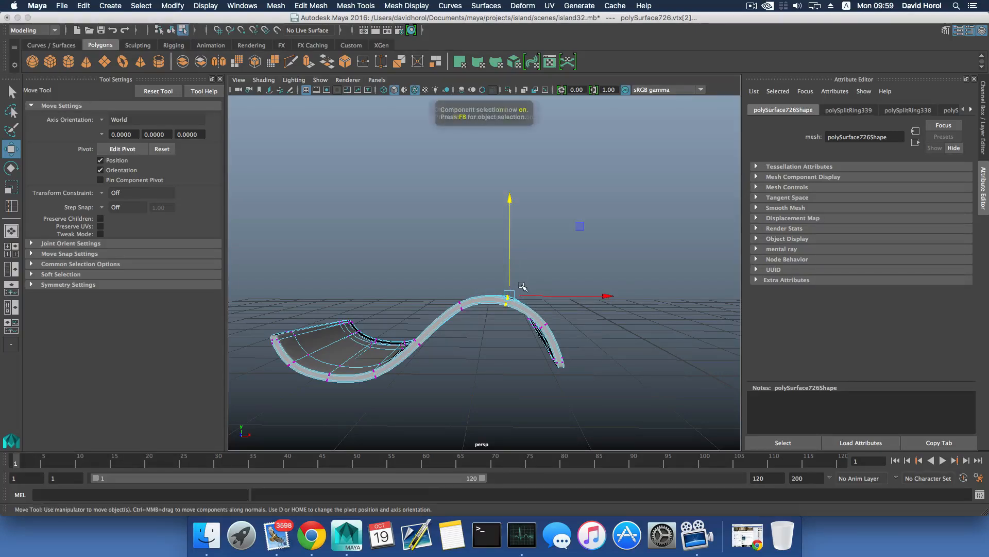
pyautogui.keyDown('alt'); pyautogui.moveTo(522, 299); pyautogui.dragTo(623, 272); pyautogui.keyUp('alt')
pyautogui.hotkey('ctrl', 'd')
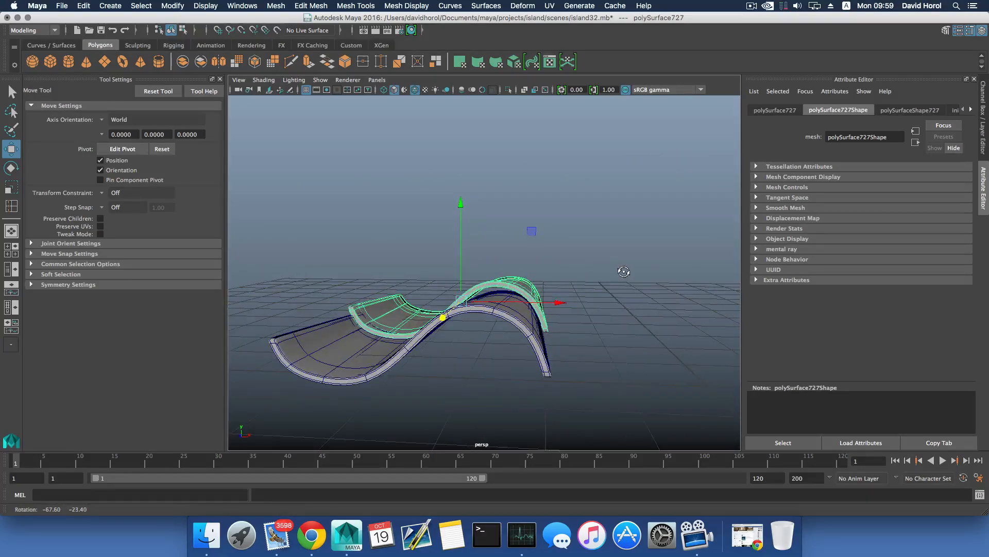
# - Adjust the original piece's vertices beside the ridge crest, including those at its rear end, to fit beneath the copy
pyautogui.keyDown('alt'); pyautogui.moveTo(561, 295); pyautogui.dragTo(522, 301); pyautogui.keyUp('alt')
pyautogui.click(516, 310)
pyautogui.moveTo(504, 263); pyautogui.dragTo(454, 264, button='right')
pyautogui.keyDown('alt'); pyautogui.moveTo(464, 268); pyautogui.dragTo(511, 197); pyautogui.keyUp('alt')
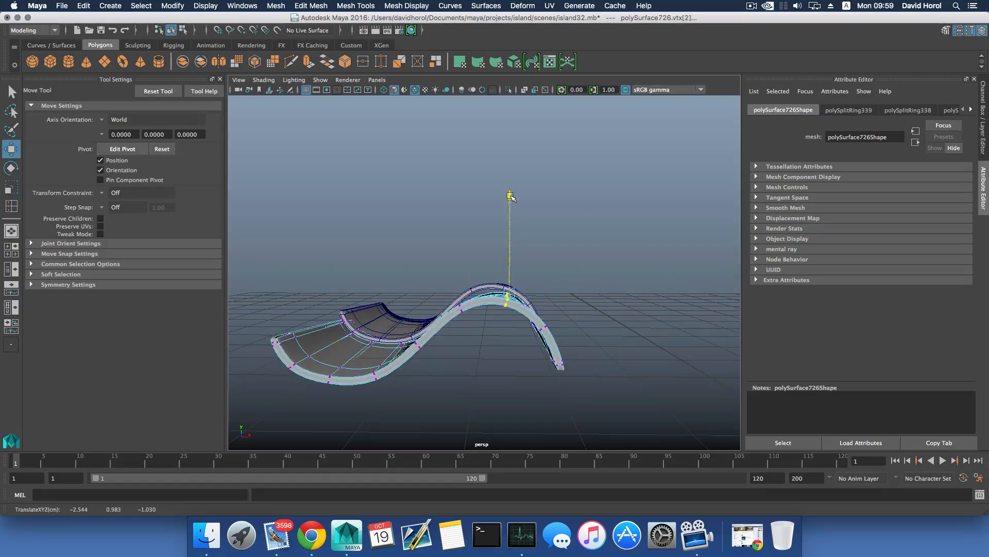
pyautogui.keyDown('alt'); pyautogui.moveTo(507, 265); pyautogui.dragTo(517, 287); pyautogui.keyUp('alt')
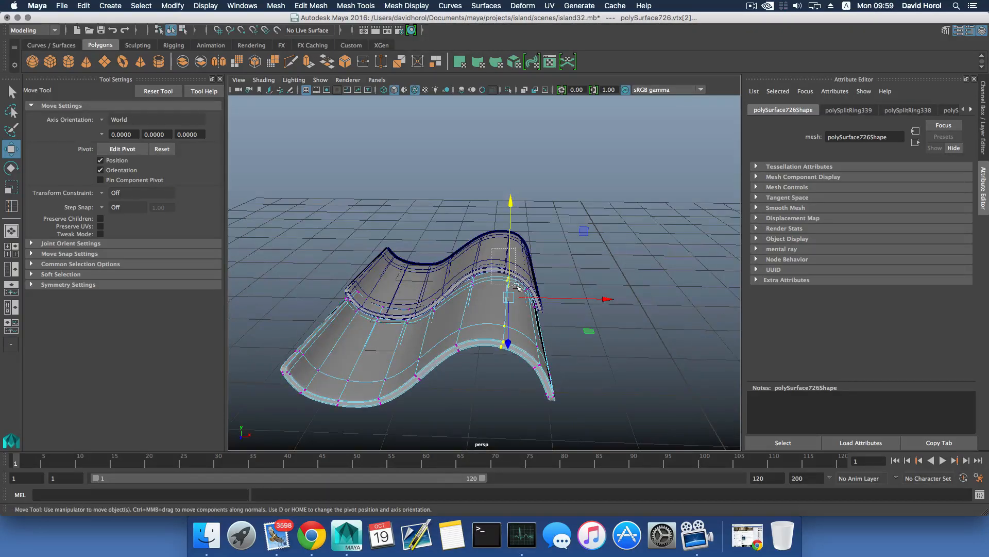
pyautogui.keyDown('alt'); pyautogui.moveTo(508, 240); pyautogui.dragTo(507, 305); pyautogui.keyUp('alt')
pyautogui.click(513, 230)
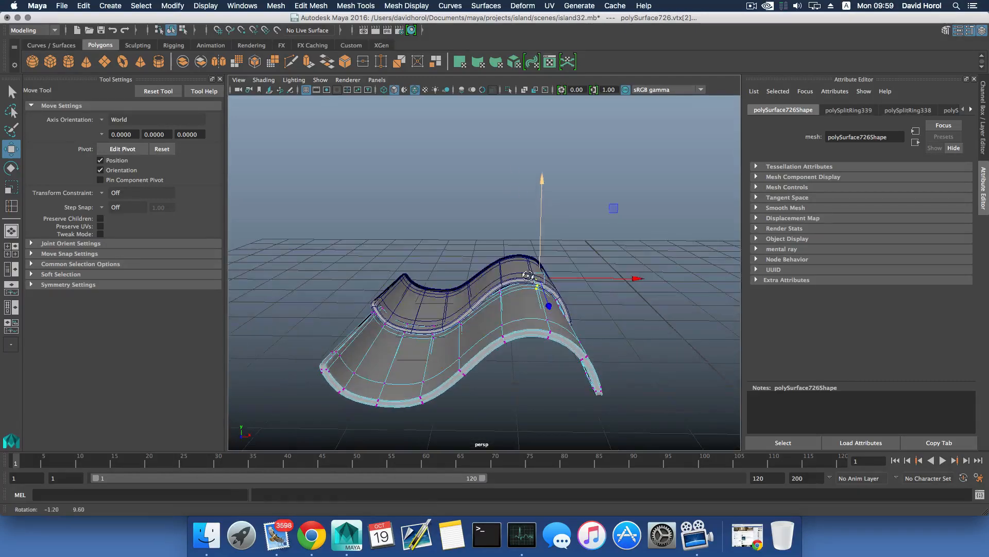
pyautogui.moveTo(504, 254); pyautogui.dragTo(453, 288)
# - Return to object selection, delete the rear duplicate, and reselect the original roof piece
pyautogui.press('F8')
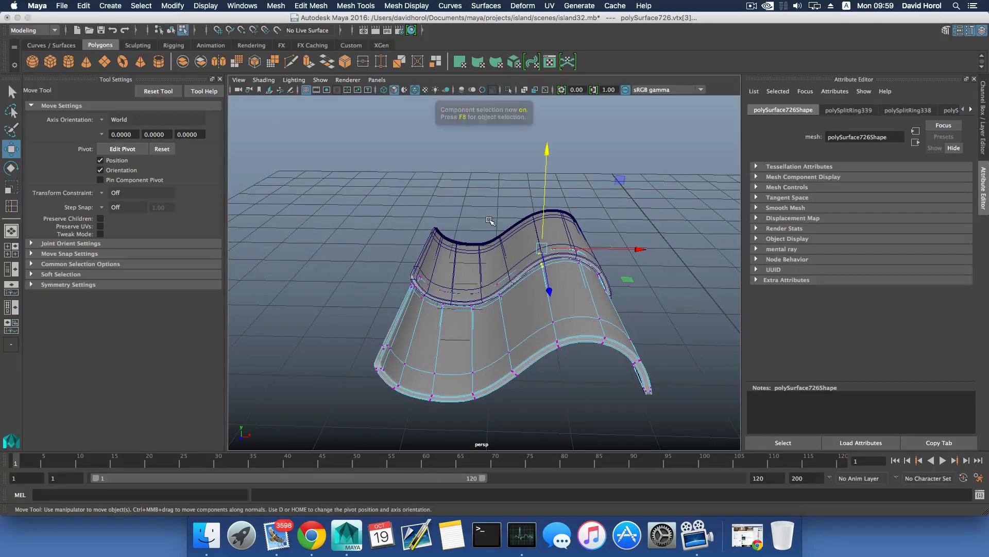
pyautogui.keyDown('alt'); pyautogui.moveTo(536, 237); pyautogui.dragTo(580, 261); pyautogui.keyUp('alt')
pyautogui.click(570, 271)
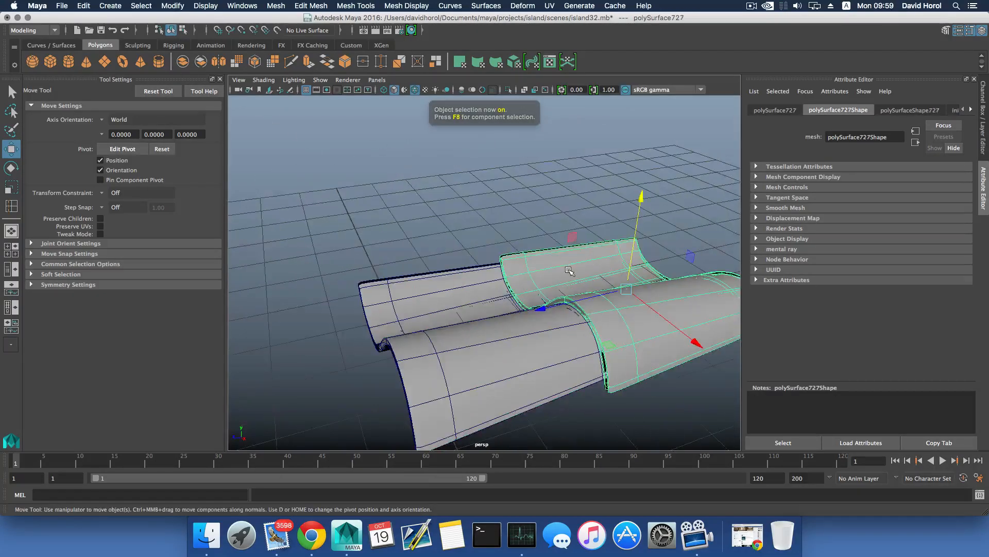
pyautogui.moveTo(467, 327); pyautogui.dragTo(461, 243)
pyautogui.scroll(-5, 516, 247)
pyautogui.click(625, 275)
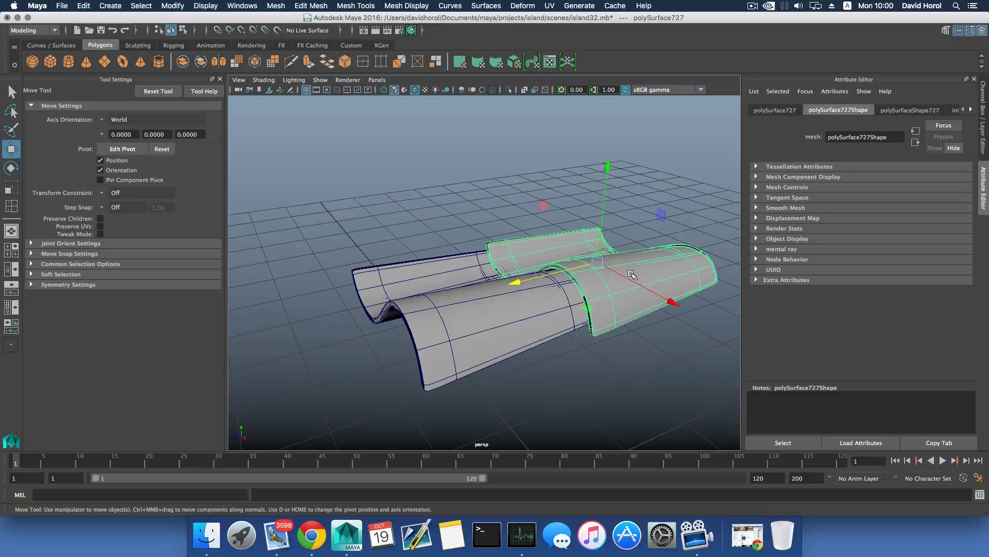
pyautogui.press('Delete')
pyautogui.click(535, 304)
# - Make the terrain on layer1 visible and raise the roof piece above it to Translate Y 50.607
pyautogui.scroll(-5, 536, 309)
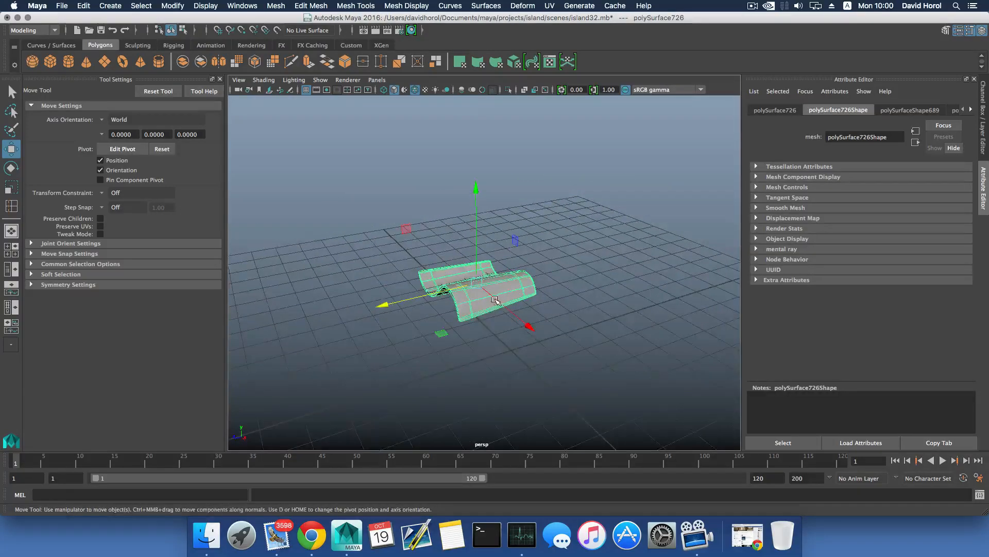
pyautogui.keyDown('alt'); pyautogui.moveTo(498, 303); pyautogui.dragTo(569, 289); pyautogui.keyUp('alt')
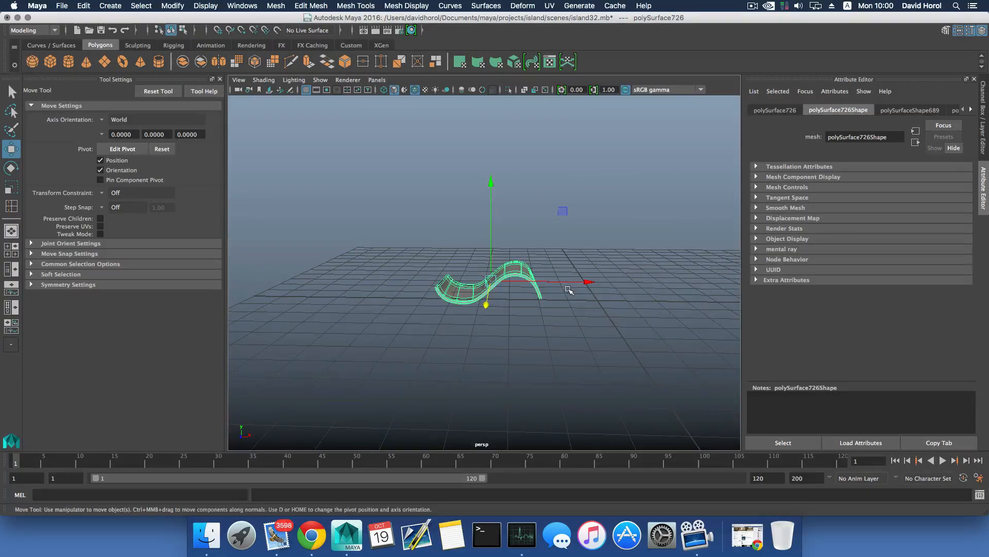
pyautogui.click(983, 32)
pyautogui.scroll(-2, 917, 407)
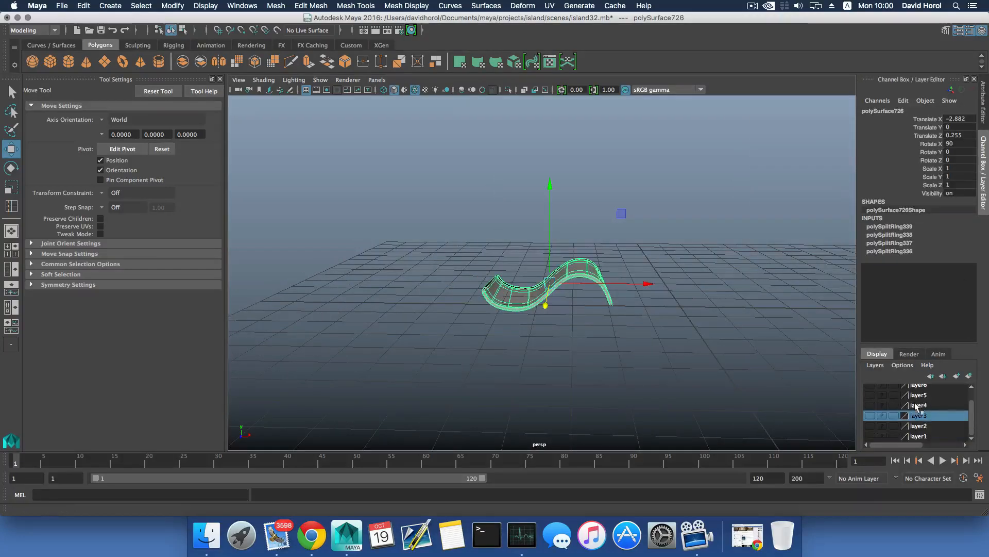
pyautogui.click(870, 436)
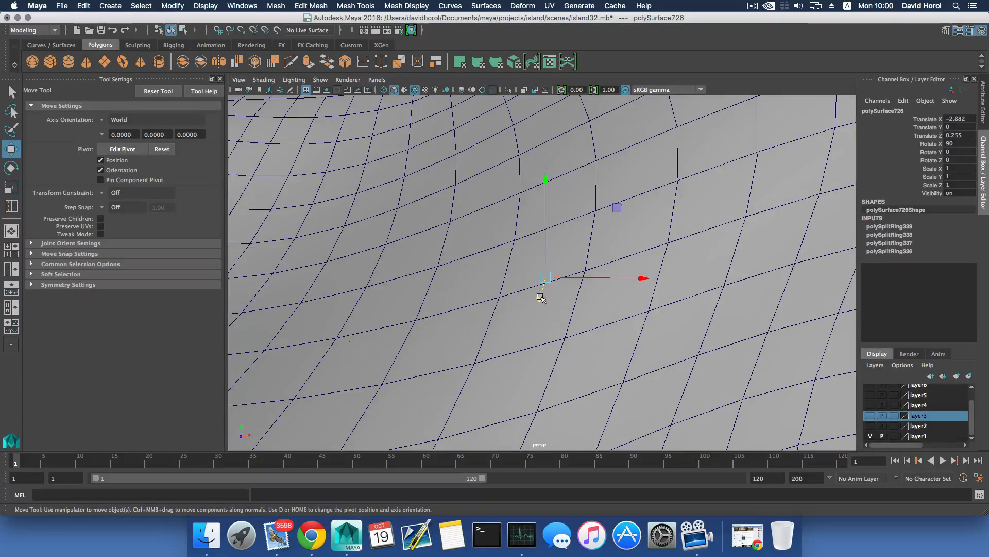
pyautogui.scroll(-5, 541, 298)
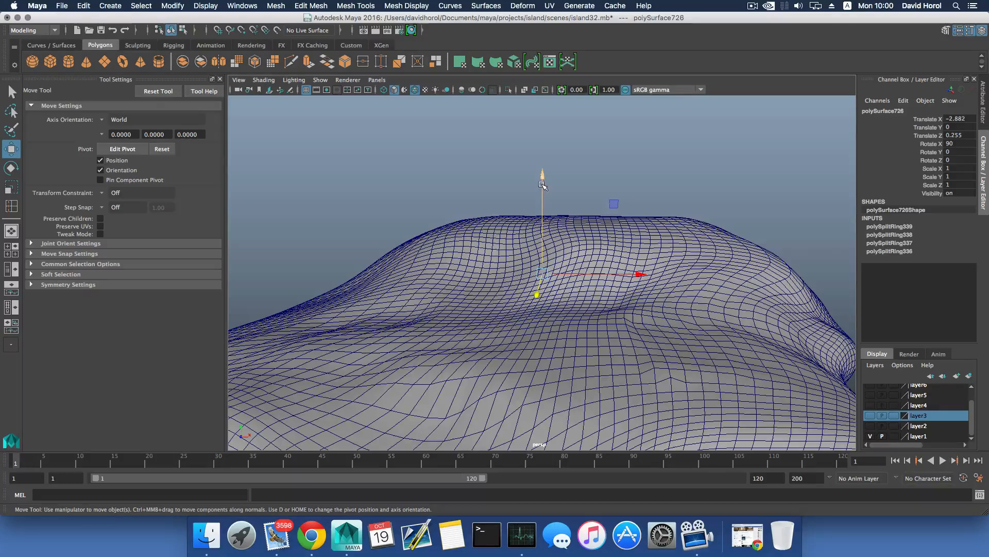
pyautogui.moveTo(542, 184); pyautogui.dragTo(540, 106)
# - Make the house on layer7 visible and raise the roof piece to Translate Y 92.272
pyautogui.scroll(2, 876, 407)
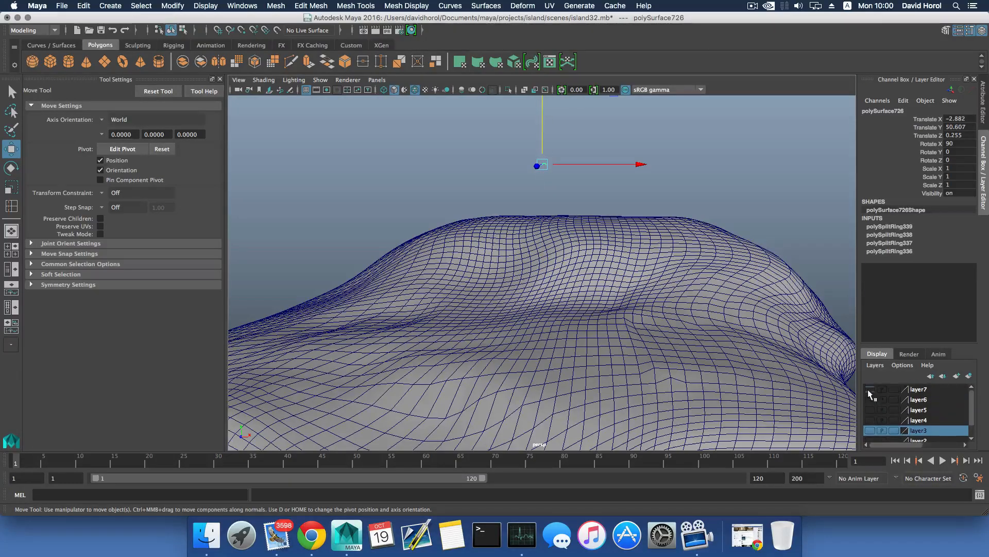
pyautogui.click(870, 389)
pyautogui.keyDown('alt'); pyautogui.moveTo(619, 272); pyautogui.dragTo(630, 423, button='middle'); pyautogui.keyUp('alt')
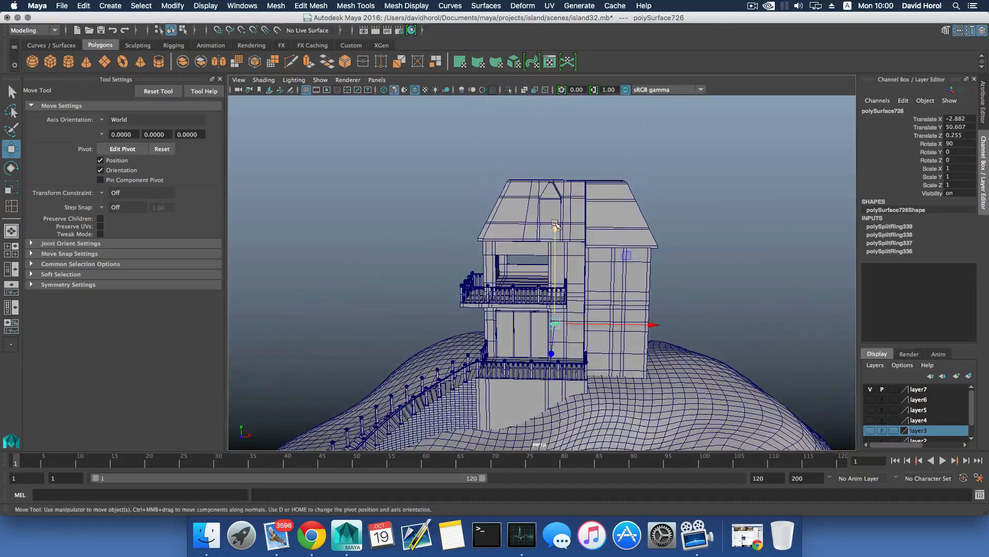
pyautogui.moveTo(554, 244); pyautogui.dragTo(556, 155)
# - Duplicate the roof piece and move the copy clear of the house to about Translate X -24.5
pyautogui.keyDown('alt'); pyautogui.moveTo(636, 260); pyautogui.dragTo(771, 289, button='right'); pyautogui.keyUp('alt')
pyautogui.keyDown('alt'); pyautogui.moveTo(771, 290); pyautogui.dragTo(706, 364, button='middle'); pyautogui.keyUp('alt')
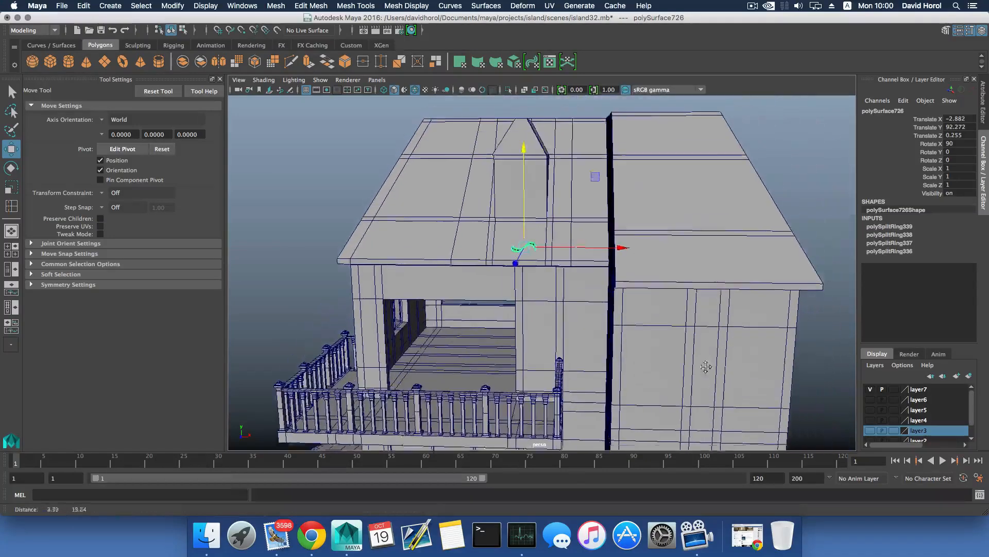
pyautogui.keyDown('alt'); pyautogui.moveTo(706, 364); pyautogui.dragTo(619, 352); pyautogui.keyUp('alt')
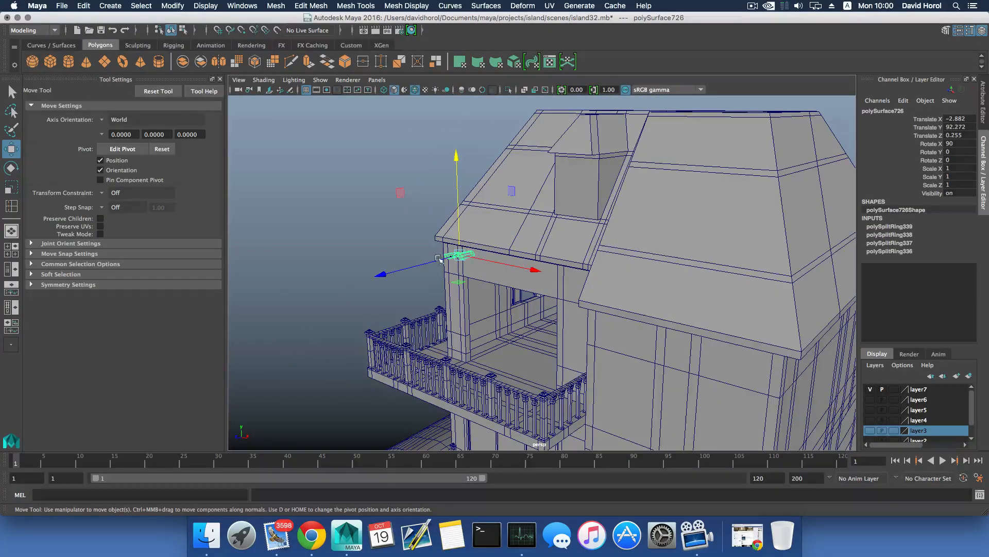
pyautogui.hotkey('ctrl', 'd')
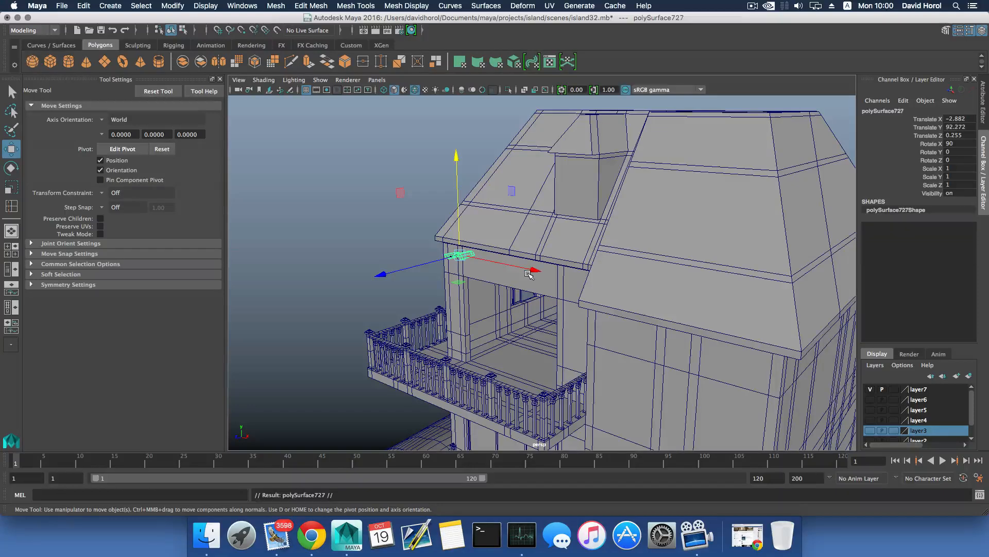
pyautogui.moveTo(534, 270); pyautogui.dragTo(450, 243)
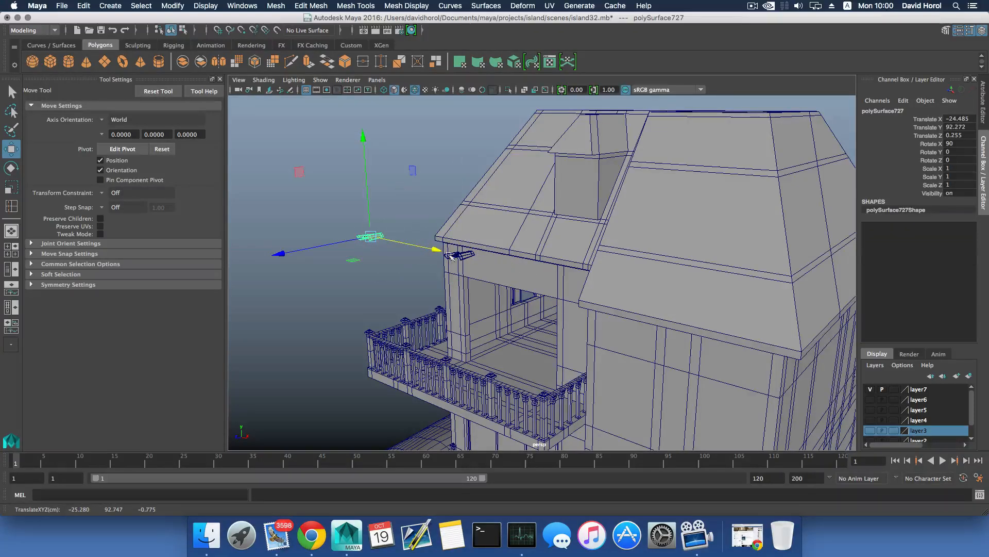
# - Move the original roof piece to Translate X 45.231 and tilt it to Rotate X 156.49
pyautogui.click(453, 254)
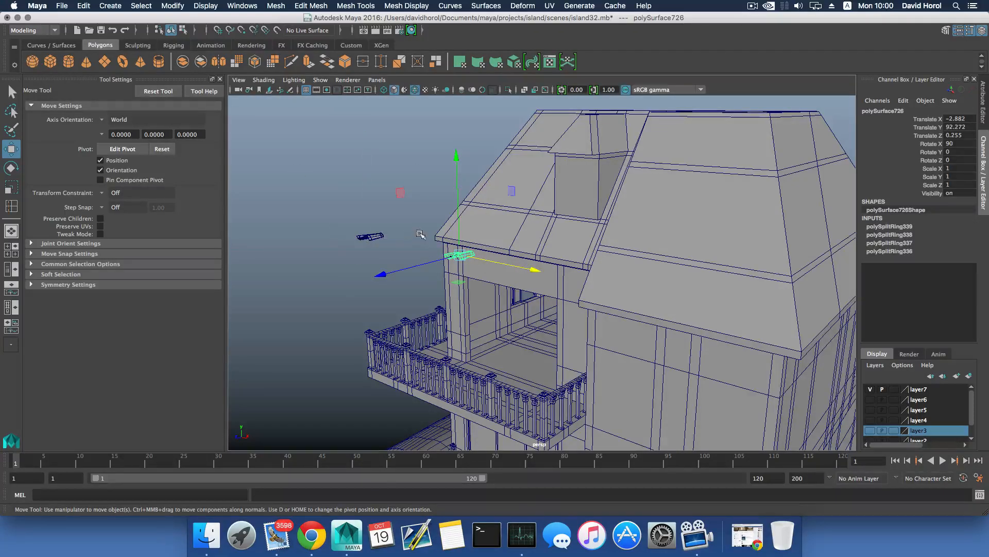
pyautogui.moveTo(539, 274); pyautogui.dragTo(717, 331)
pyautogui.keyDown('alt'); pyautogui.moveTo(804, 354); pyautogui.dragTo(604, 324, button='middle'); pyautogui.keyUp('alt')
pyautogui.moveTo(540, 317); pyautogui.dragTo(577, 383)
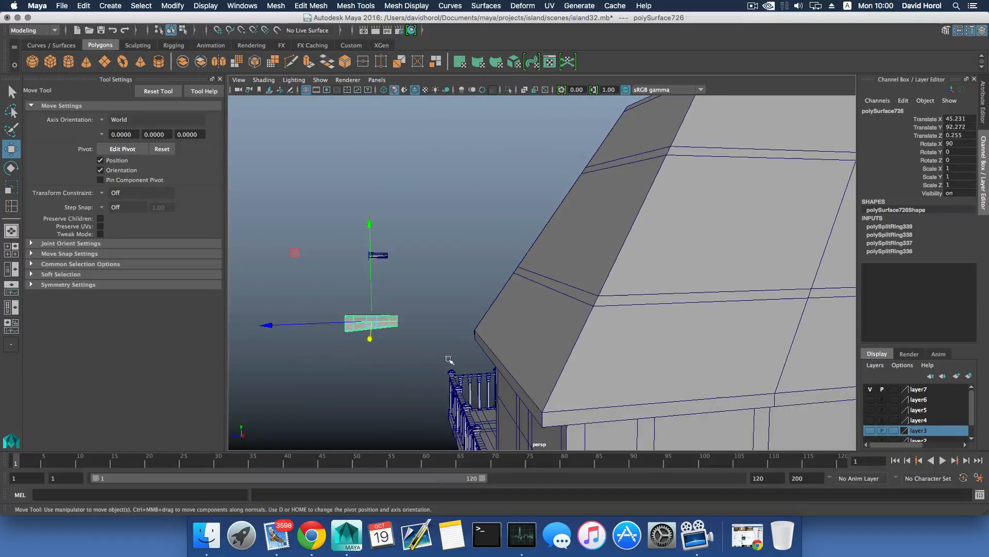
pyautogui.press('e')
pyautogui.moveTo(436, 261); pyautogui.dragTo(330, 233)
# - Move the tilted roof piece onto the house's front roof slope, at Translate Z -14.486 and Translate X 35.069
pyautogui.press('w')
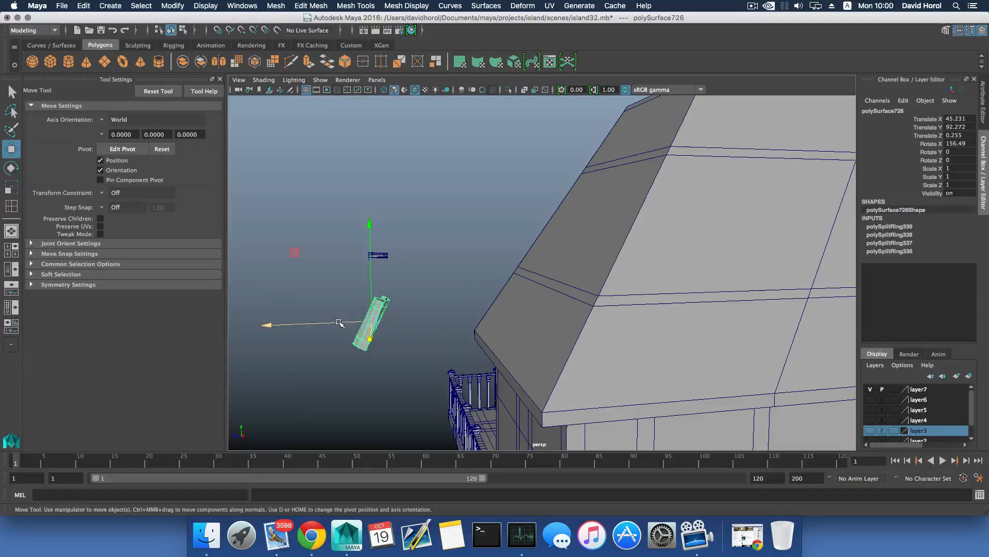
pyautogui.moveTo(339, 322); pyautogui.dragTo(567, 344)
pyautogui.keyDown('alt'); pyautogui.moveTo(566, 344); pyautogui.dragTo(819, 330); pyautogui.keyUp('alt')
pyautogui.keyDown('alt'); pyautogui.moveTo(819, 330); pyautogui.dragTo(671, 320, button='middle'); pyautogui.keyUp('alt')
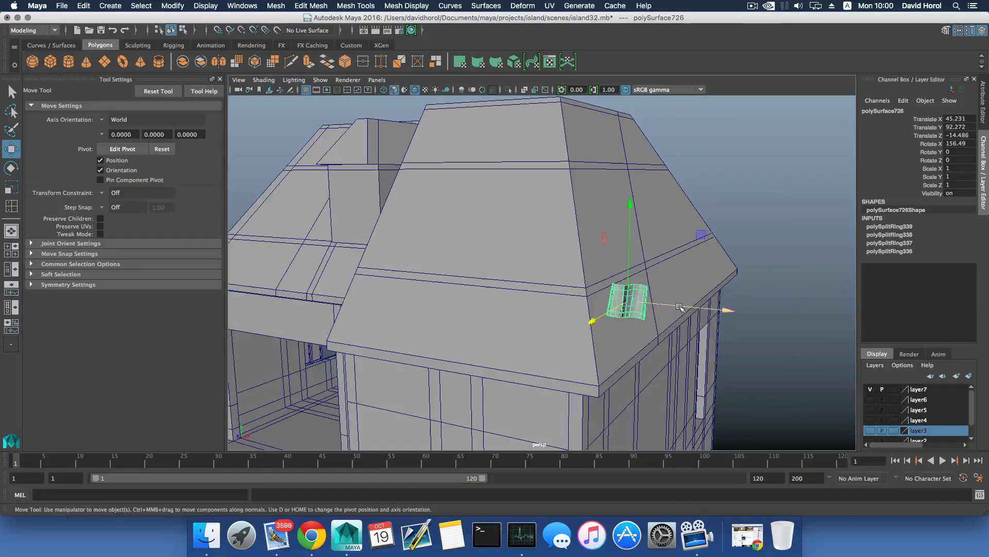
pyautogui.moveTo(679, 307); pyautogui.dragTo(577, 297)
# - Rotate the roof piece to Rotate X 147.144 to match the slope of the house roof
pyautogui.keyDown('alt'); pyautogui.moveTo(505, 310); pyautogui.dragTo(484, 317, button='right'); pyautogui.keyUp('alt')
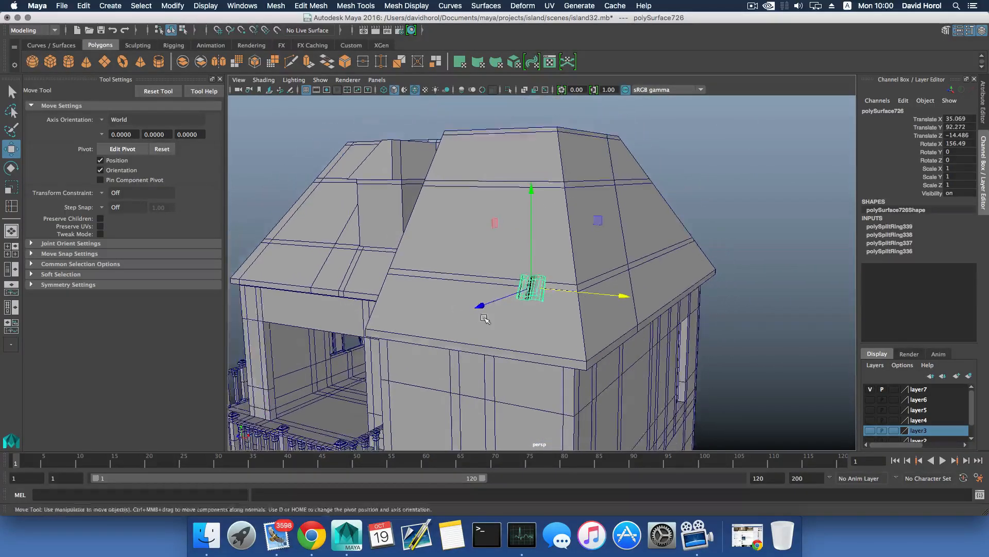
pyautogui.keyDown('alt'); pyautogui.moveTo(485, 317); pyautogui.dragTo(415, 319); pyautogui.keyUp('alt')
pyautogui.keyDown('alt'); pyautogui.moveTo(415, 319); pyautogui.dragTo(447, 371, button='right'); pyautogui.keyUp('alt')
pyautogui.keyDown('alt'); pyautogui.moveTo(446, 371); pyautogui.dragTo(487, 338); pyautogui.keyUp('alt')
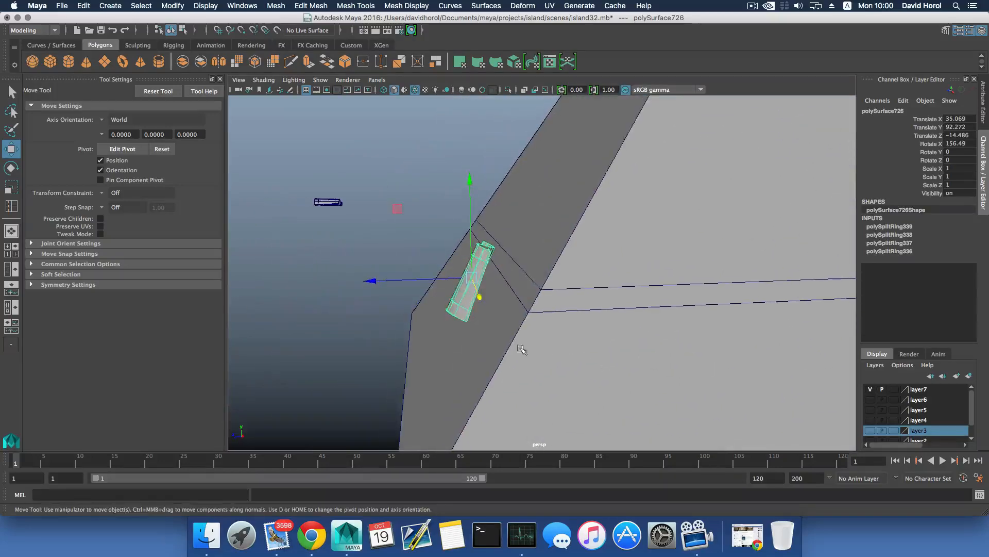
pyautogui.press('e')
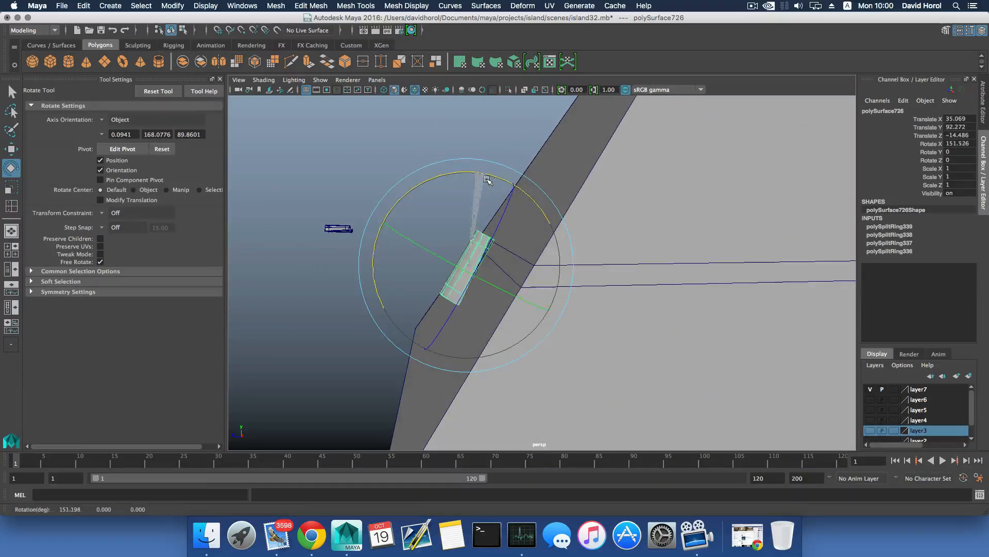
pyautogui.moveTo(492, 183); pyautogui.dragTo(503, 216)
# - Move the roof piece closer to the roof surface along Z, to about Translate Z -15.74
pyautogui.press('w')
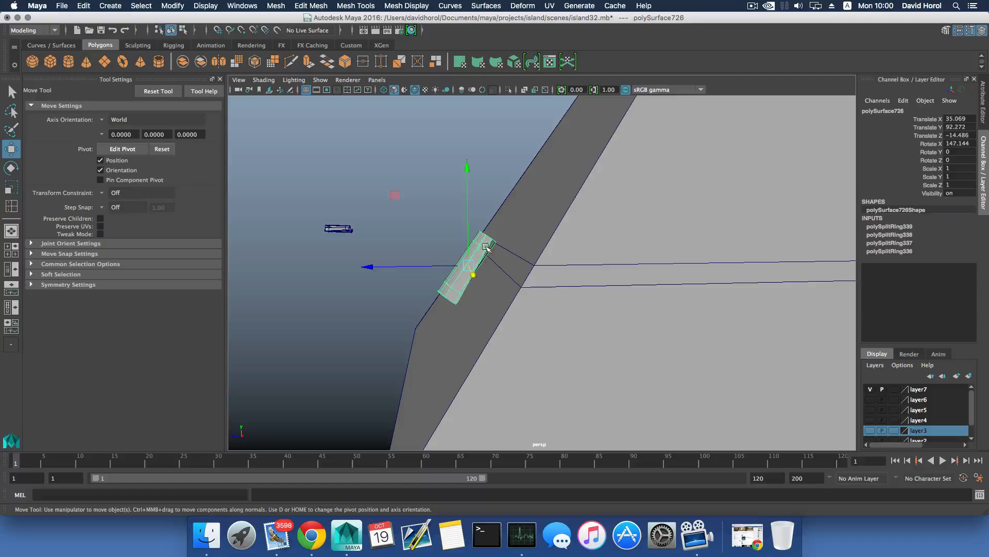
pyautogui.keyDown('alt'); pyautogui.moveTo(479, 271); pyautogui.dragTo(548, 304, button='right'); pyautogui.keyUp('alt')
pyautogui.keyDown('alt'); pyautogui.moveTo(548, 304); pyautogui.dragTo(556, 321, button='middle'); pyautogui.keyUp('alt')
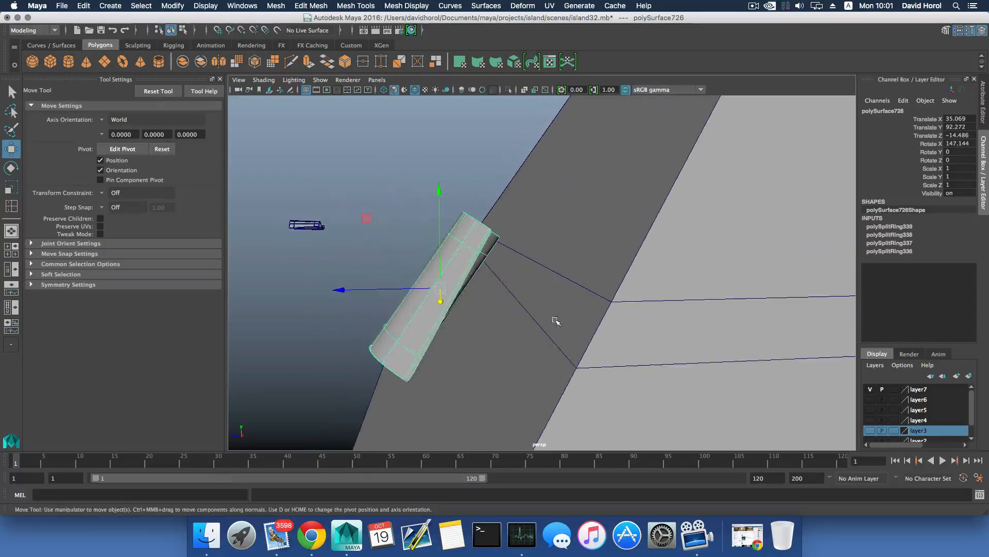
pyautogui.keyDown('alt'); pyautogui.moveTo(487, 237); pyautogui.dragTo(403, 269); pyautogui.keyUp('alt')
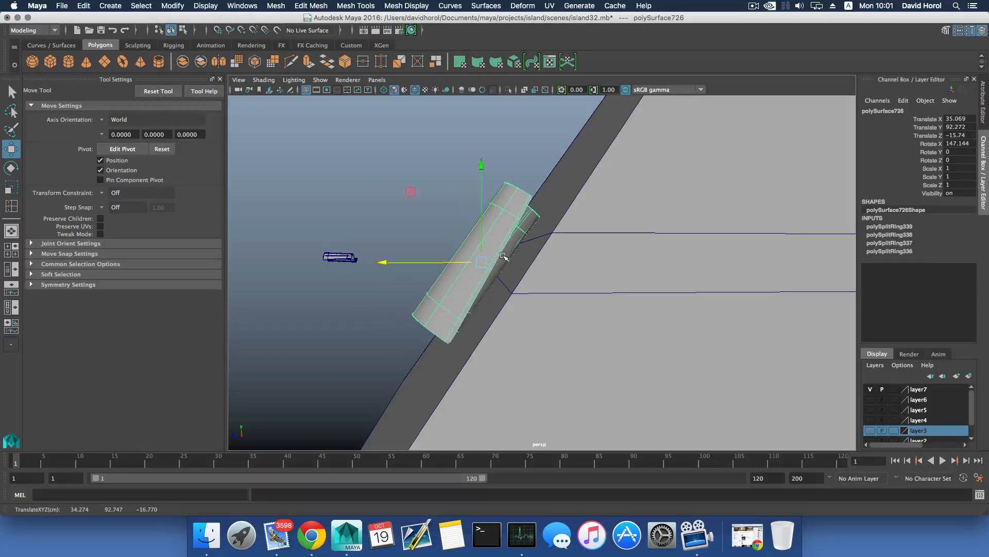
# - Nudge the roof piece along Z to Translate Z -15.705 above the front roof slope
pyautogui.keyDown('alt'); pyautogui.moveTo(503, 256); pyautogui.dragTo(499, 266); pyautogui.keyUp('alt')
pyautogui.keyDown('alt'); pyautogui.moveTo(498, 266); pyautogui.dragTo(502, 274, button='right'); pyautogui.keyUp('alt')
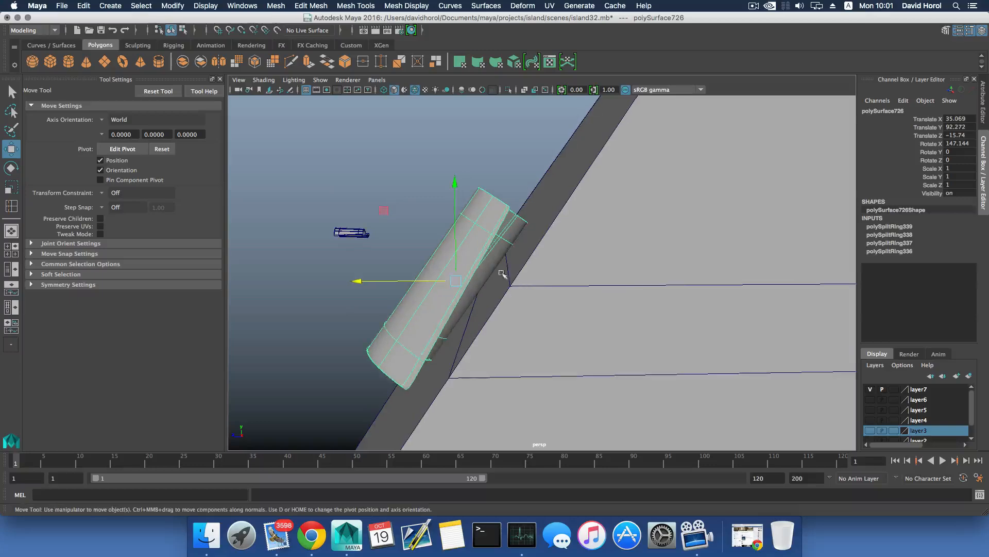
pyautogui.moveTo(436, 280); pyautogui.dragTo(503, 274)
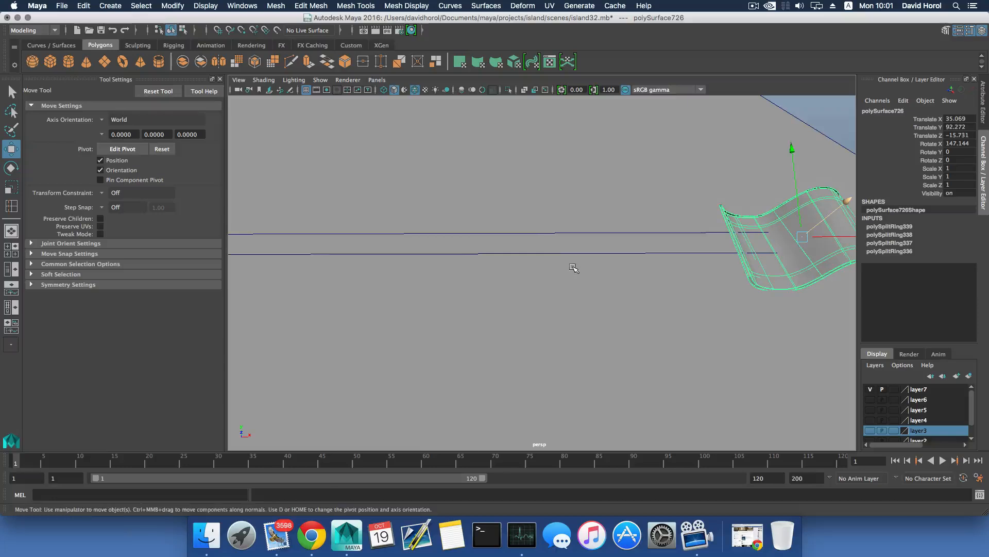
pyautogui.press('f')
pyautogui.keyDown('alt'); pyautogui.moveTo(536, 290); pyautogui.dragTo(464, 326); pyautogui.keyUp('alt')
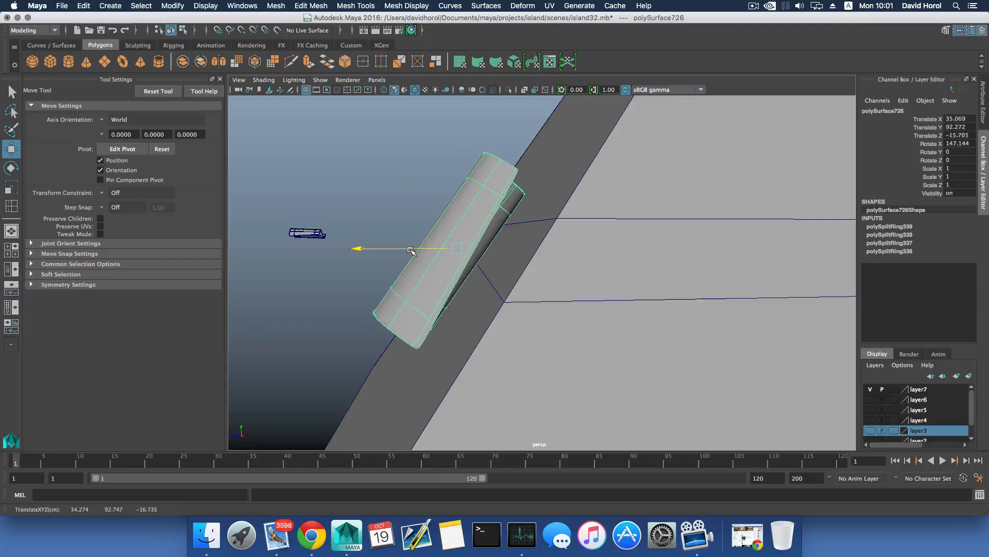
pyautogui.keyDown('alt'); pyautogui.moveTo(411, 250); pyautogui.dragTo(520, 291); pyautogui.keyUp('alt')
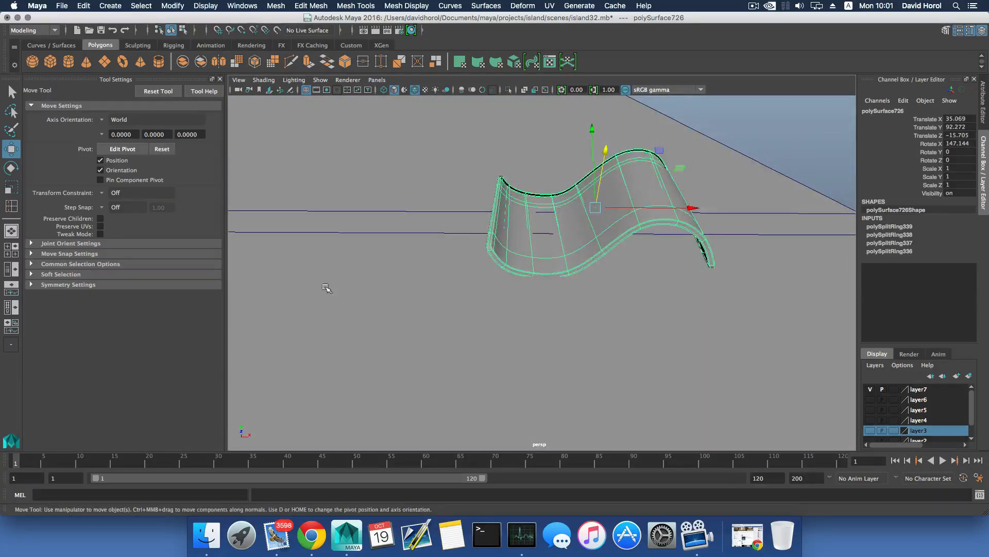
# - Rotate the roof piece to Rotate X 145.876 so it lies parallel to the roof slope
pyautogui.keyDown('alt'); pyautogui.moveTo(326, 287); pyautogui.dragTo(663, 283, button='right'); pyautogui.keyUp('alt')
pyautogui.click(547, 309)
pyautogui.keyDown('alt'); pyautogui.moveTo(663, 283); pyautogui.dragTo(592, 301); pyautogui.keyUp('alt')
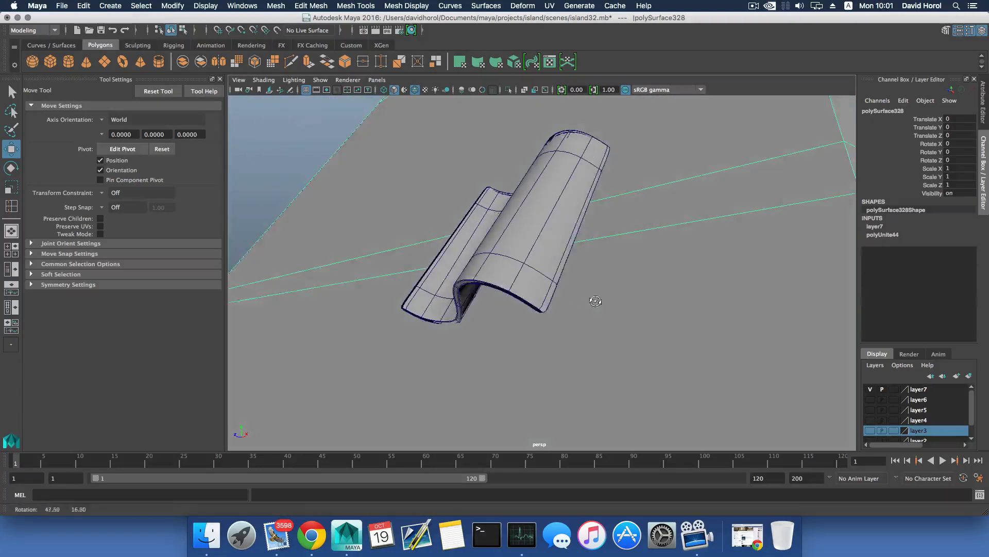
pyautogui.click(531, 235)
pyautogui.keyDown('alt'); pyautogui.moveTo(531, 235); pyautogui.dragTo(532, 242); pyautogui.keyUp('alt')
pyautogui.press('e')
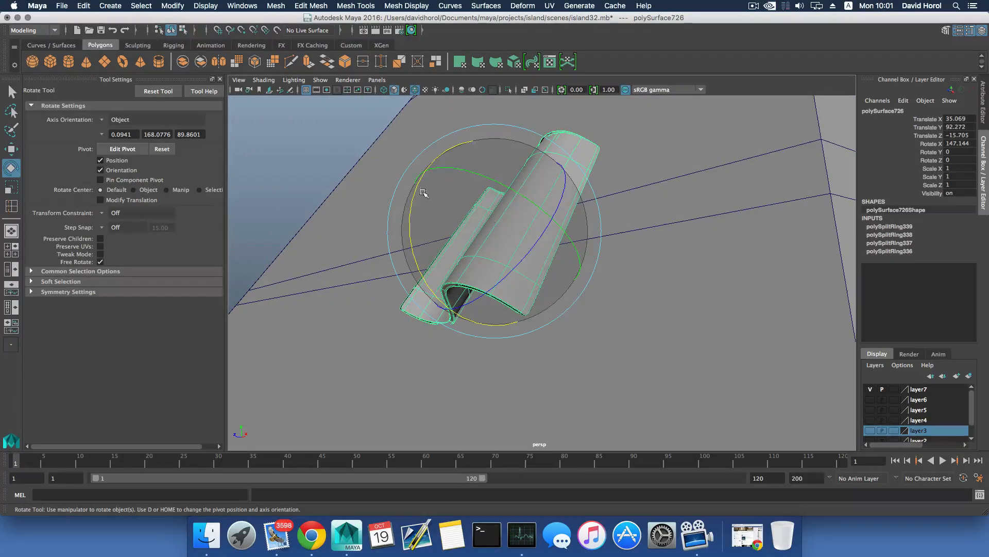
pyautogui.keyDown('alt'); pyautogui.moveTo(419, 184); pyautogui.dragTo(507, 244); pyautogui.keyUp('alt')
pyautogui.press('w')
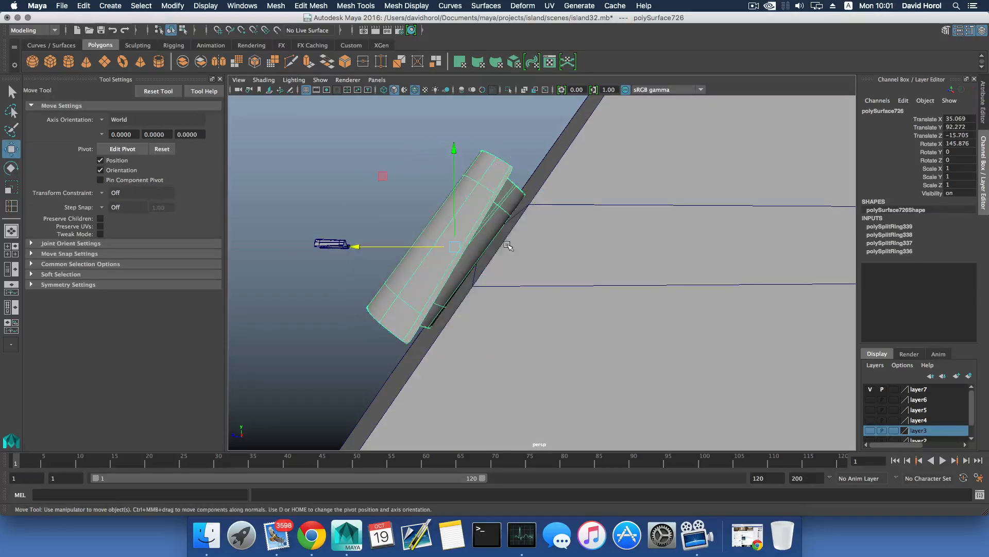
# - Move the roof piece down the slope to the eave, at Translate Y 86.3 and Translate Z -11.436
pyautogui.moveTo(455, 211); pyautogui.dragTo(458, 219)
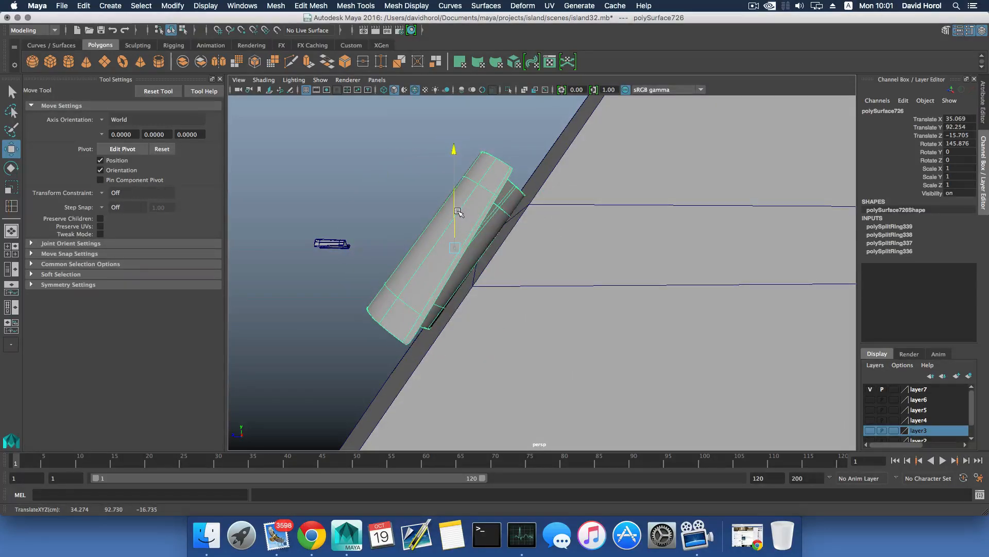
pyautogui.keyDown('alt'); pyautogui.moveTo(462, 216); pyautogui.dragTo(475, 256); pyautogui.keyUp('alt')
pyautogui.keyDown('alt'); pyautogui.moveTo(499, 295); pyautogui.dragTo(460, 256); pyautogui.keyUp('alt')
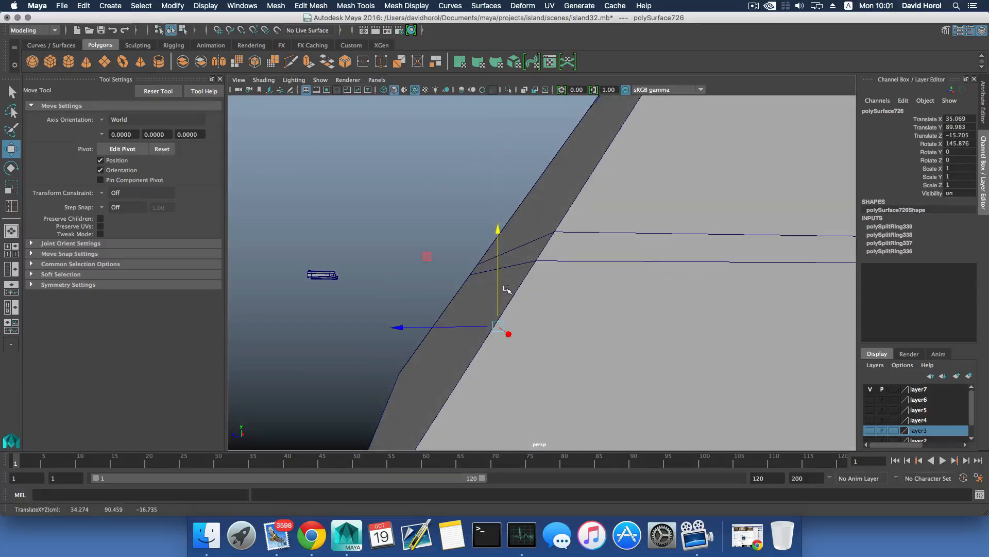
pyautogui.keyDown('alt'); pyautogui.moveTo(507, 289); pyautogui.dragTo(395, 230); pyautogui.keyUp('alt')
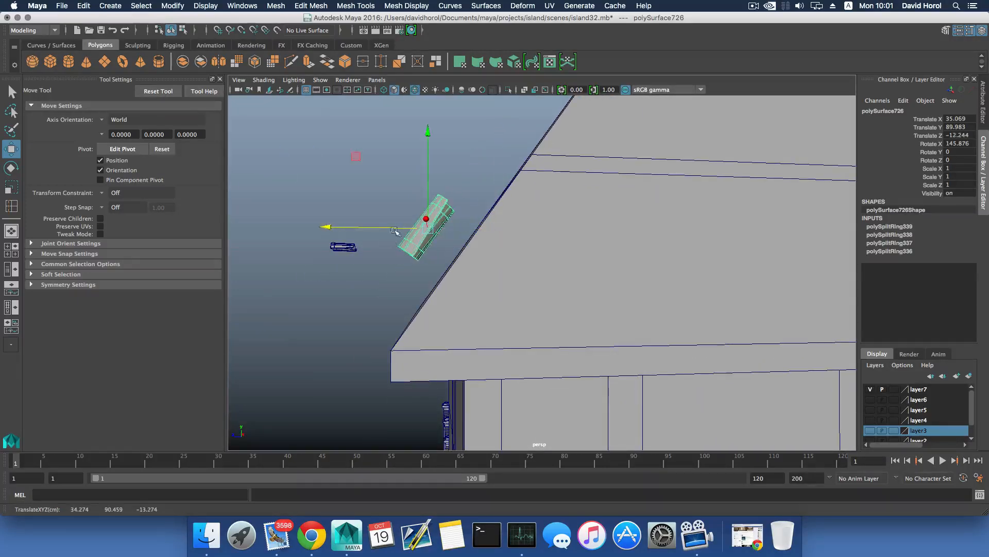
pyautogui.moveTo(428, 167); pyautogui.dragTo(428, 232)
pyautogui.scroll(5, 530, 305)
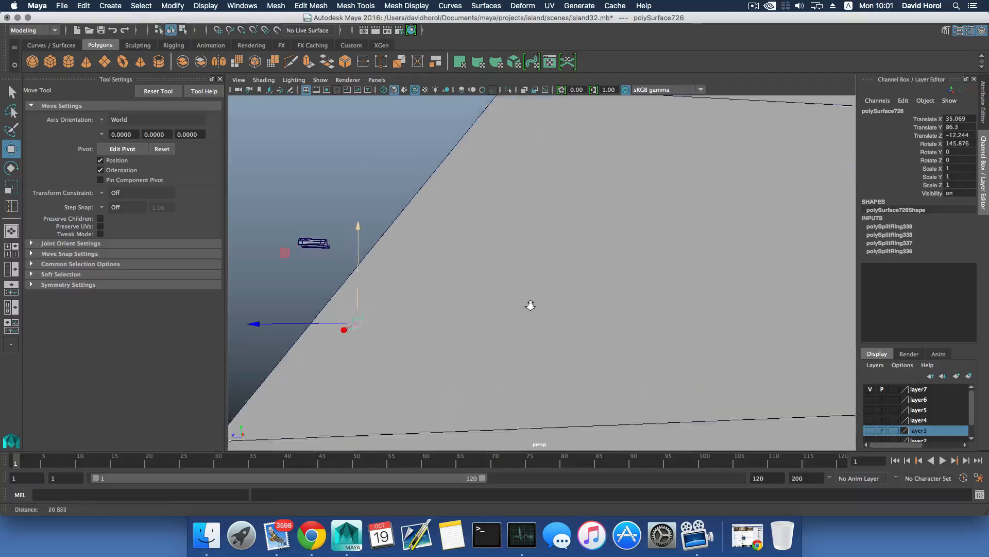
pyautogui.keyDown('alt'); pyautogui.moveTo(460, 314); pyautogui.dragTo(508, 284); pyautogui.keyUp('alt')
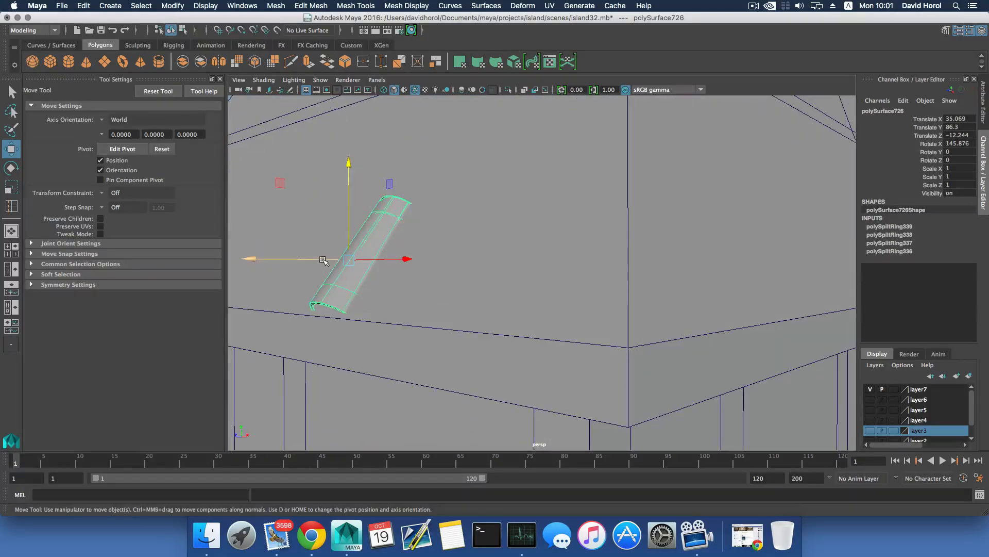
pyautogui.moveTo(323, 260); pyautogui.dragTo(292, 268)
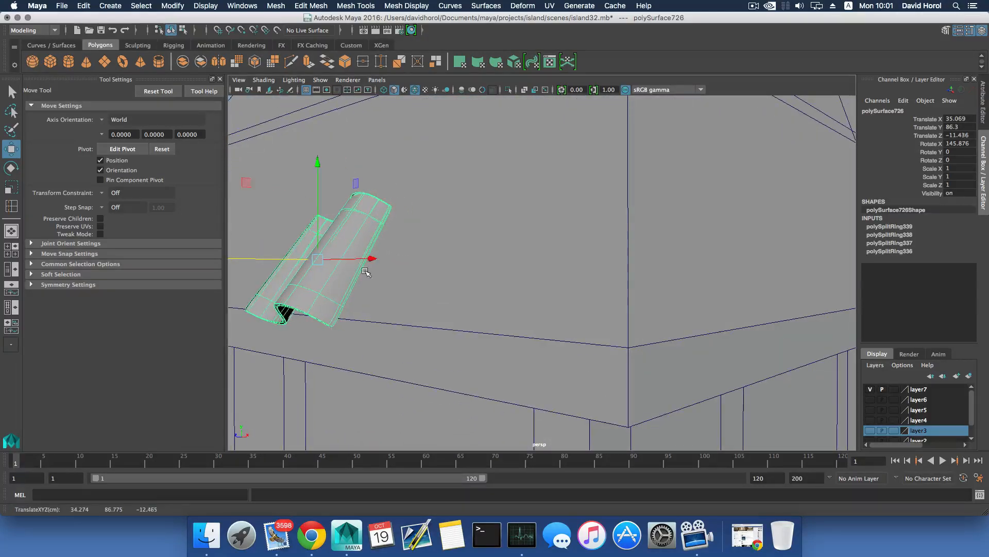
# - Align the roof piece with the eave's outer corner at Translate X 42.064, Translate Y 85.972 and Translate Z -11.138
pyautogui.moveTo(373, 259); pyautogui.dragTo(483, 294)
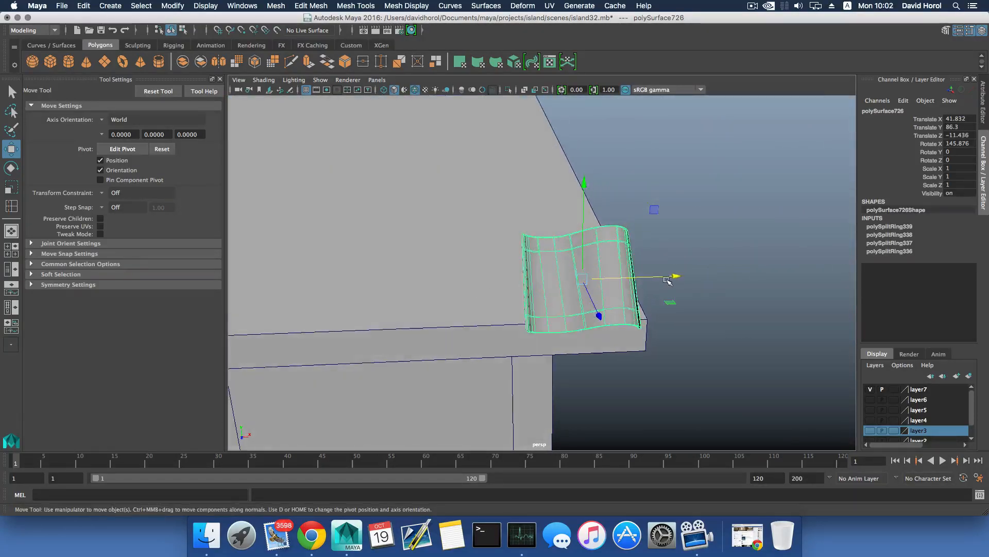
pyautogui.moveTo(677, 278); pyautogui.dragTo(680, 253)
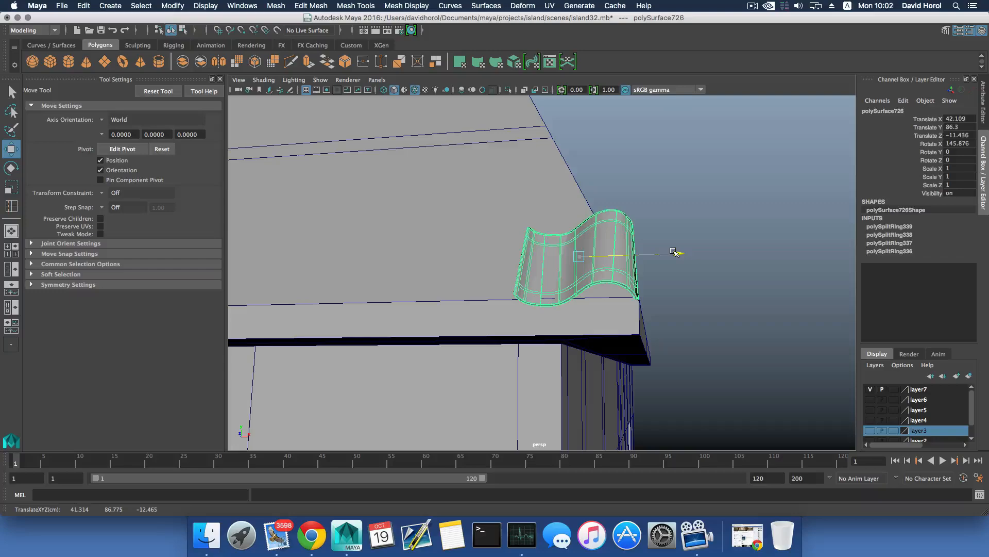
pyautogui.keyDown('alt'); pyautogui.moveTo(673, 252); pyautogui.dragTo(504, 278); pyautogui.keyUp('alt')
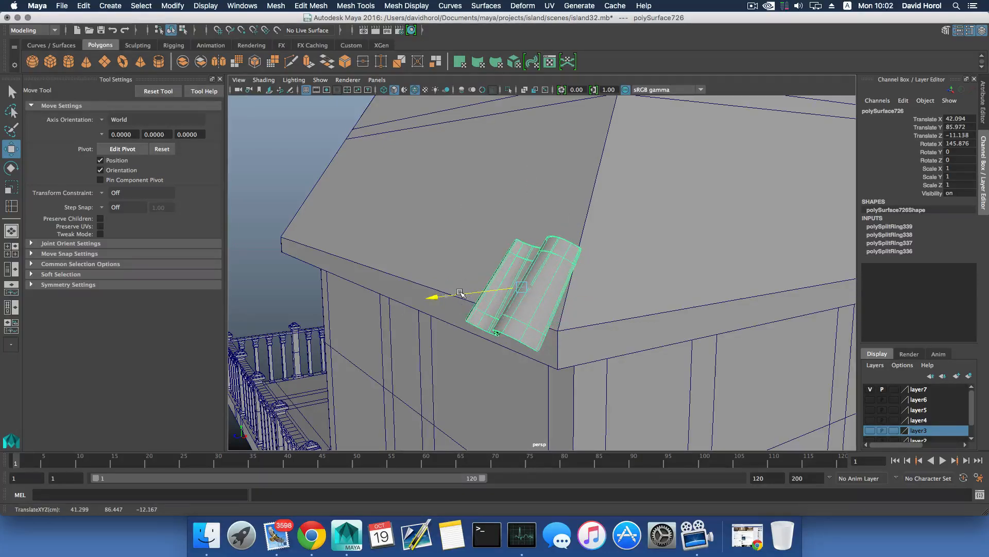
pyautogui.keyDown('alt'); pyautogui.moveTo(461, 292); pyautogui.dragTo(640, 291); pyautogui.keyUp('alt')
# - Duplicate the corner roof piece and place the copy beside it at Translate X 39.037, overlapping the original's edge
pyautogui.moveTo(681, 264); pyautogui.dragTo(583, 243)
pyautogui.hotkey('ctrl', 'd')
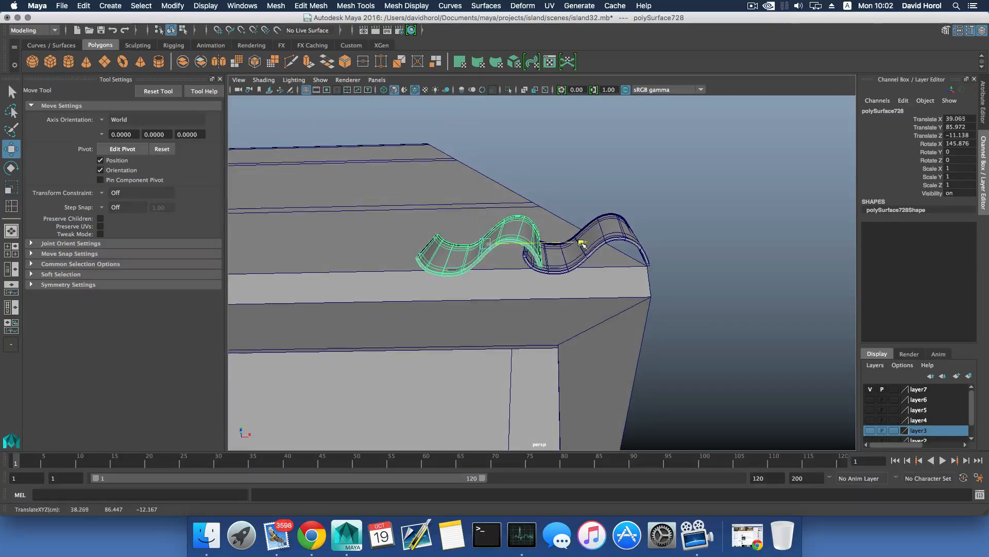
pyautogui.scroll(5, 551, 257)
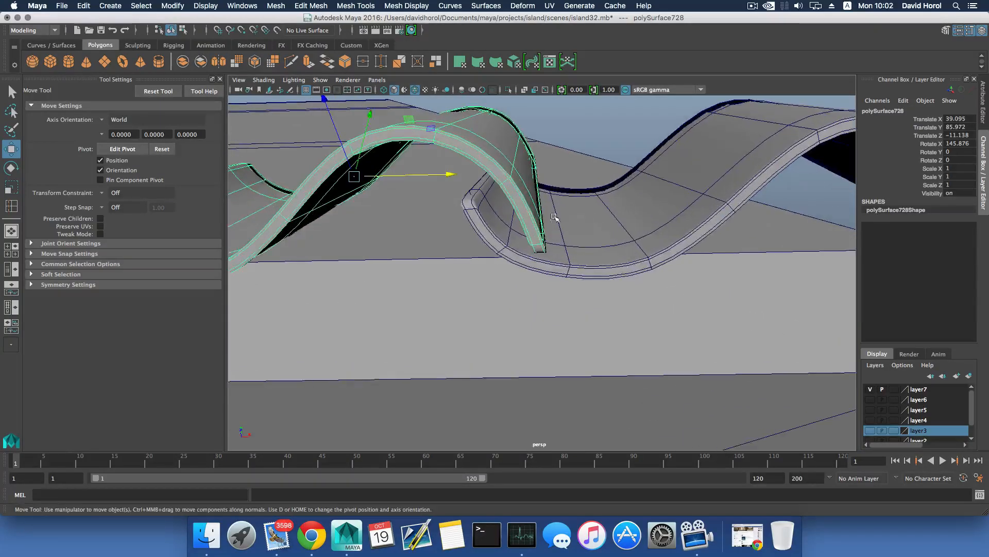
pyautogui.moveTo(449, 176); pyautogui.dragTo(437, 170)
pyautogui.scroll(-5, 530, 245)
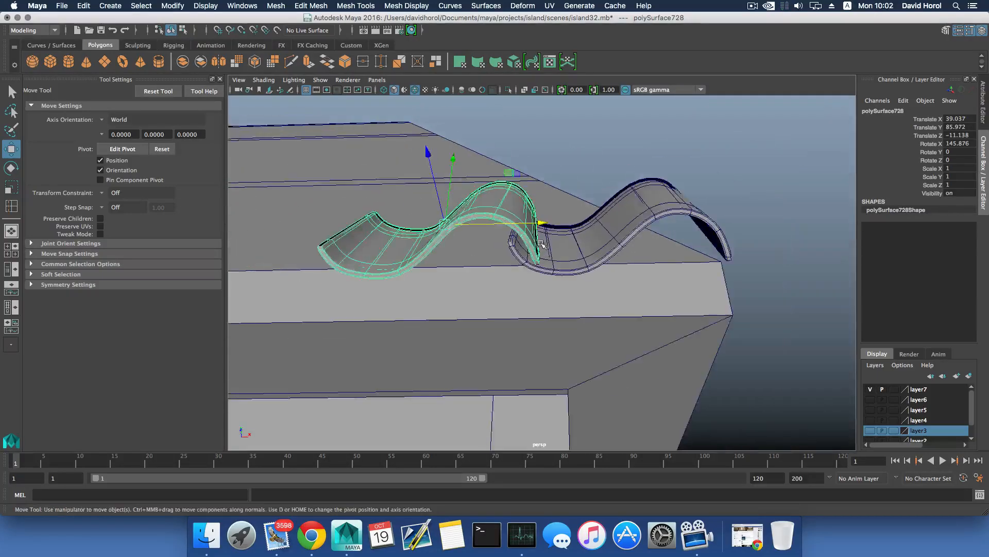
# - Repeat the offset duplicate along the eave until the row of roof pieces reaches Translate X 11.795
pyautogui.keyDown('alt'); pyautogui.moveTo(530, 245); pyautogui.dragTo(537, 295); pyautogui.keyUp('alt')
pyautogui.scroll(-5, 537, 295)
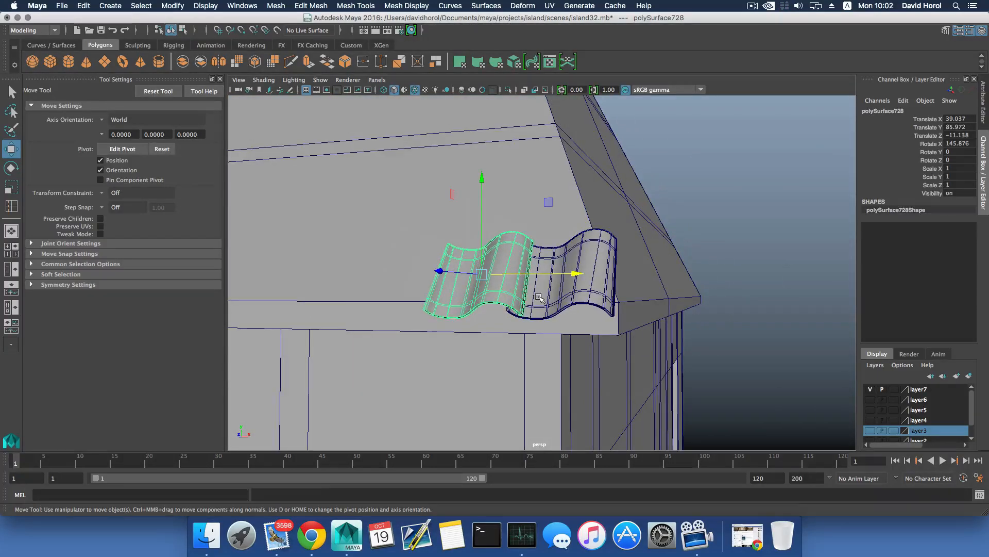
pyautogui.hotkey('shift', 'd')
pyautogui.hotkey('shift', 'd')
pyautogui.hotkey('shift', 'd')
pyautogui.scroll(-8, 538, 298)
pyautogui.hotkey('shift', 'd')
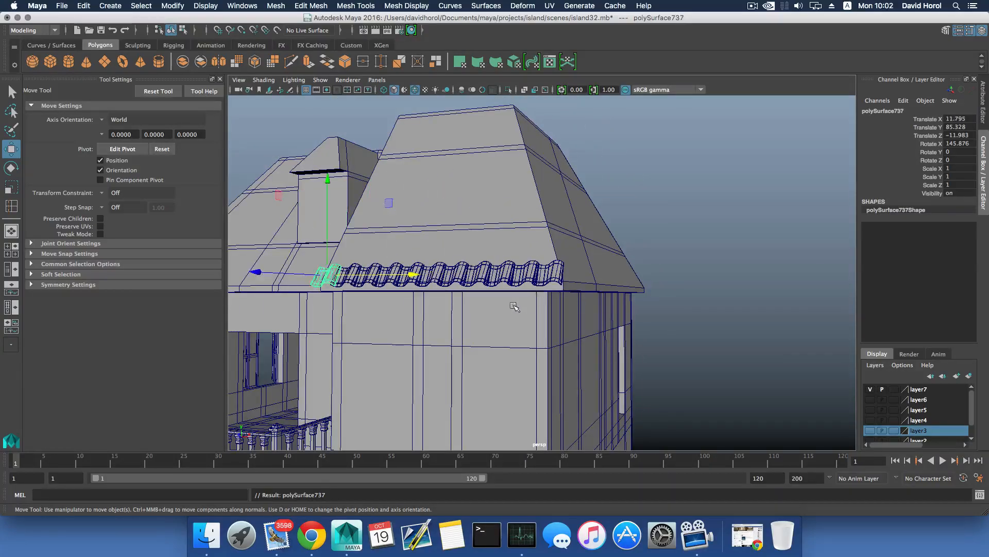
# - Examine how the far end of the row of roof pieces meets the adjoining roof section
pyautogui.keyDown('alt'); pyautogui.moveTo(515, 306); pyautogui.dragTo(554, 308); pyautogui.keyUp('alt')
pyautogui.keyDown('alt'); pyautogui.moveTo(495, 311); pyautogui.dragTo(637, 322, button='middle'); pyautogui.keyUp('alt')
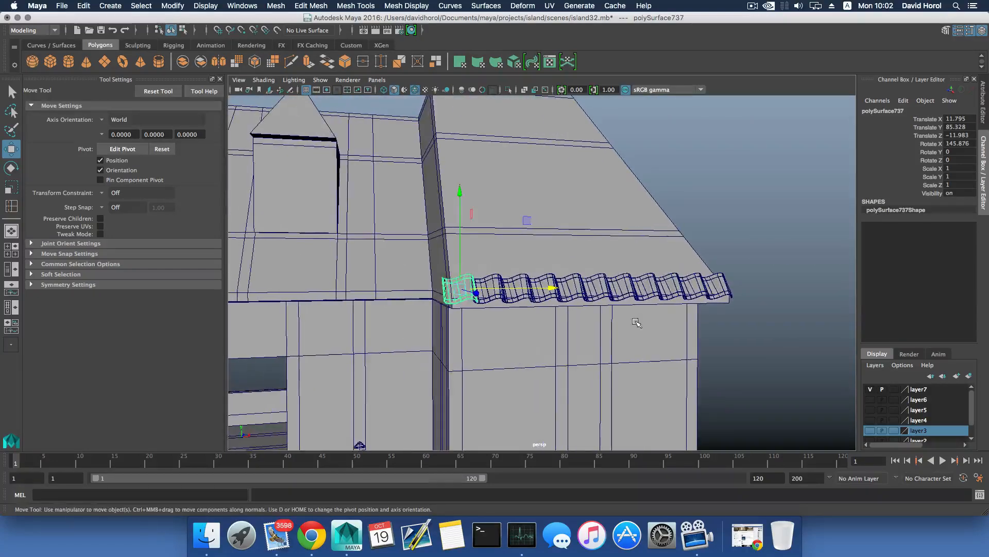
pyautogui.scroll(3, 603, 327)
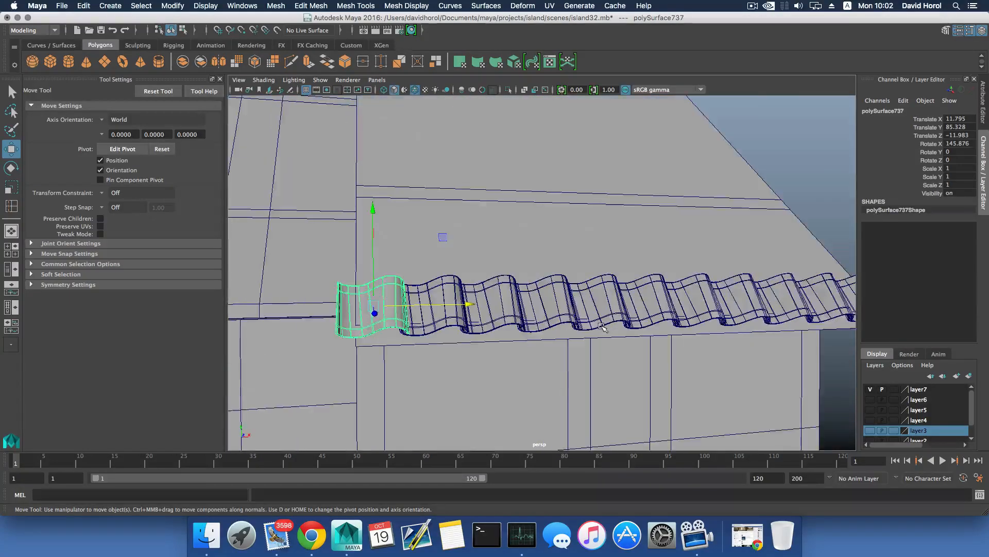
pyautogui.moveTo(603, 327)
pyautogui.keyDown('alt'); pyautogui.mouseDown()
pyautogui.moveTo(592, 314)
pyautogui.moveTo(552, 320)
pyautogui.moveTo(595, 302)
pyautogui.moveTo(636, 312)
pyautogui.moveTo(602, 320)
pyautogui.mouseUp(); pyautogui.keyUp('alt')
pyautogui.keyDown('alt'); pyautogui.moveTo(361, 294); pyautogui.dragTo(434, 304, button='middle'); pyautogui.keyUp('alt')
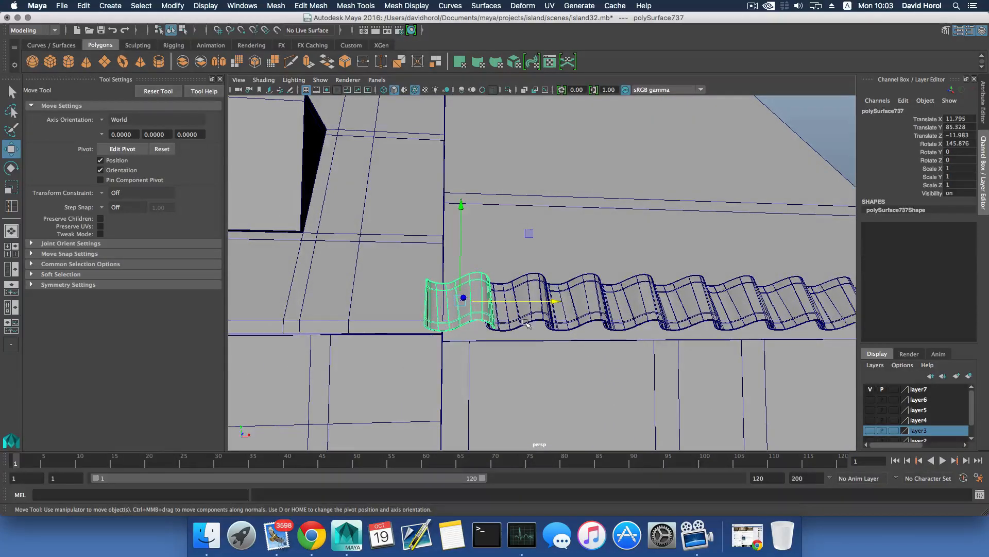
pyautogui.keyDown('alt'); pyautogui.moveTo(526, 323); pyautogui.dragTo(607, 327); pyautogui.keyUp('alt')
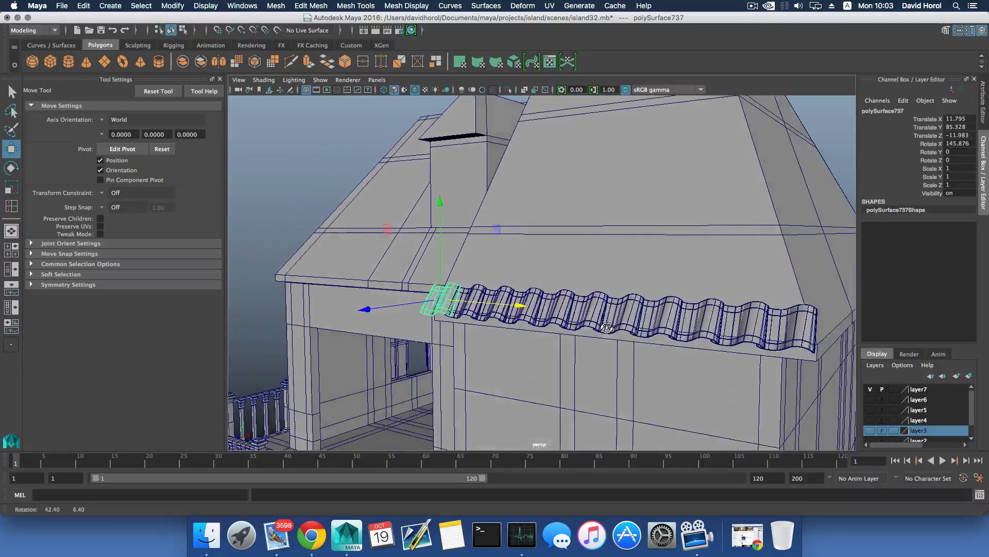
pyautogui.keyDown('alt'); pyautogui.moveTo(459, 292); pyautogui.dragTo(517, 299); pyautogui.keyUp('alt')
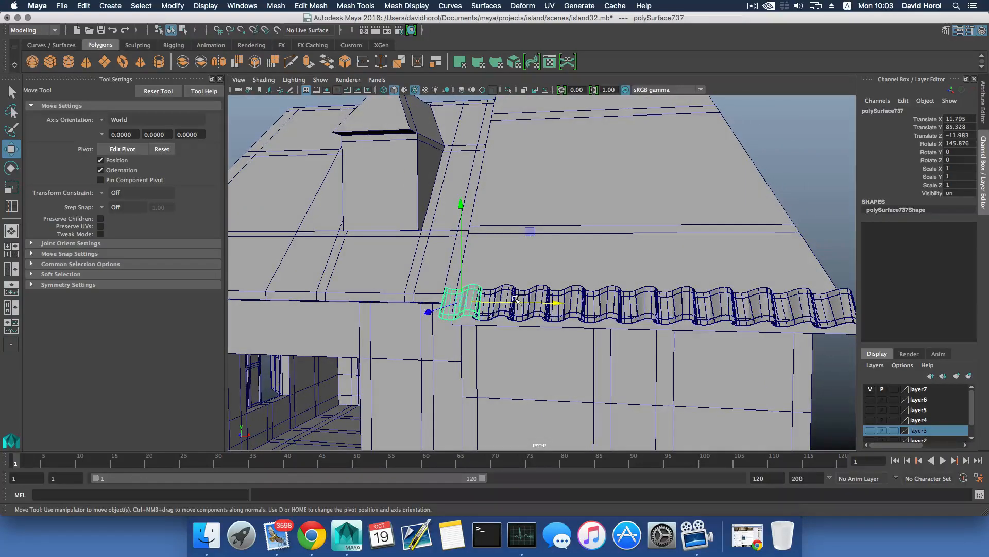
# - Select every roof piece in the eave row and combine them into one mesh
pyautogui.keyDown('shift'); pyautogui.click(497, 294); pyautogui.keyUp('shift')
pyautogui.keyDown('shift'); pyautogui.click(562, 294); pyautogui.keyUp('shift')
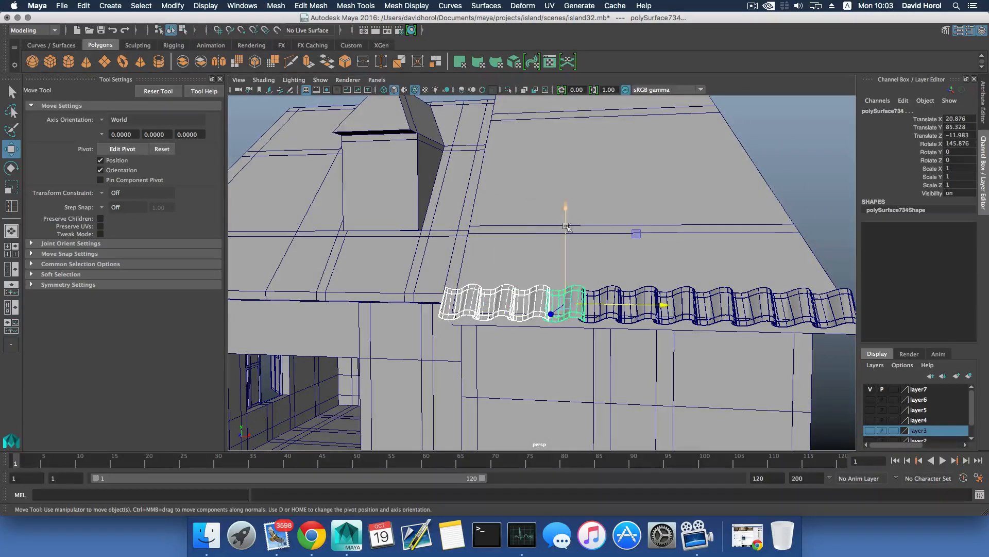
pyautogui.keyDown('shift'); pyautogui.click(648, 294); pyautogui.keyUp('shift')
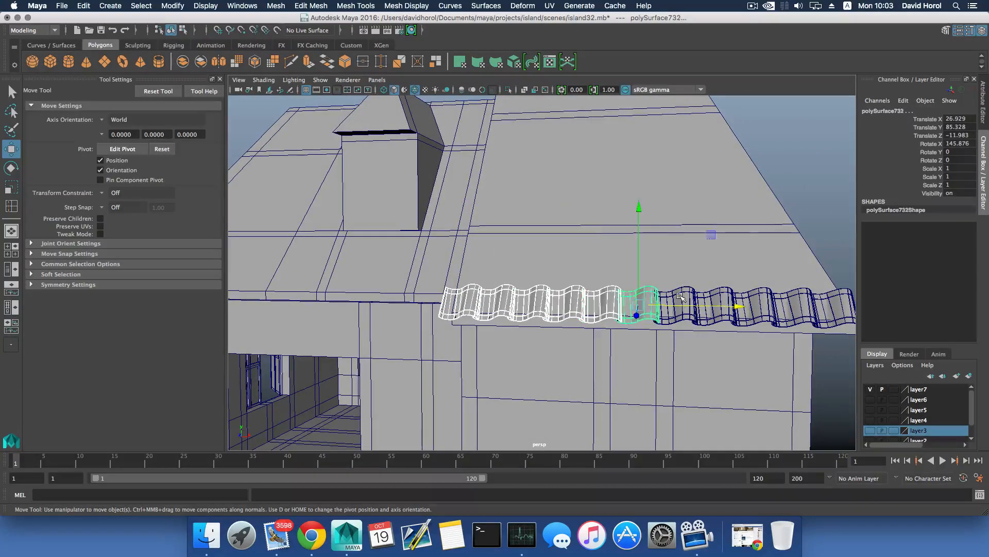
pyautogui.keyDown('shift'); pyautogui.click(680, 296); pyautogui.keyUp('shift')
pyautogui.keyDown('shift'); pyautogui.click(719, 298); pyautogui.keyUp('shift')
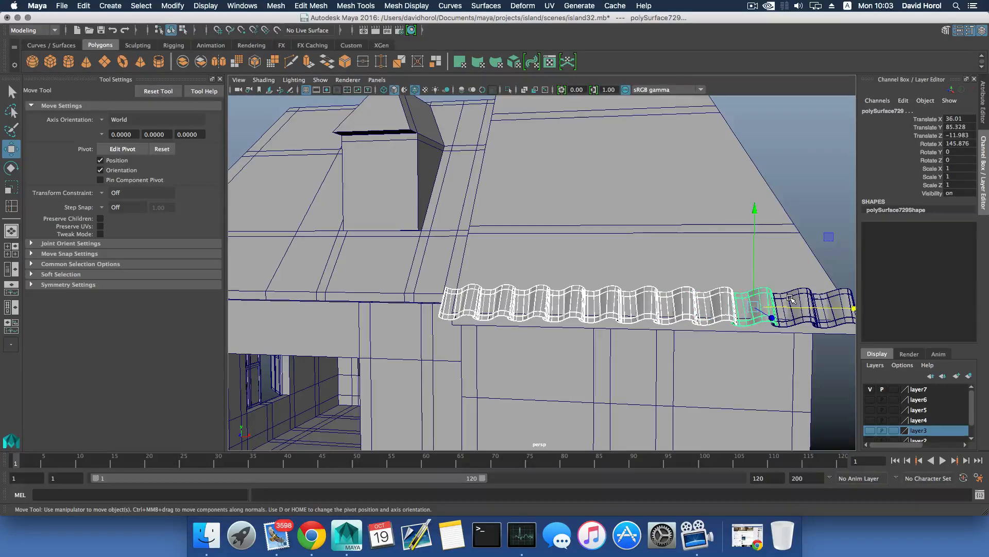
pyautogui.keyDown('shift'); pyautogui.click(827, 299); pyautogui.keyUp('shift')
pyautogui.keyDown('alt'); pyautogui.moveTo(827, 299); pyautogui.dragTo(559, 216); pyautogui.keyUp('alt')
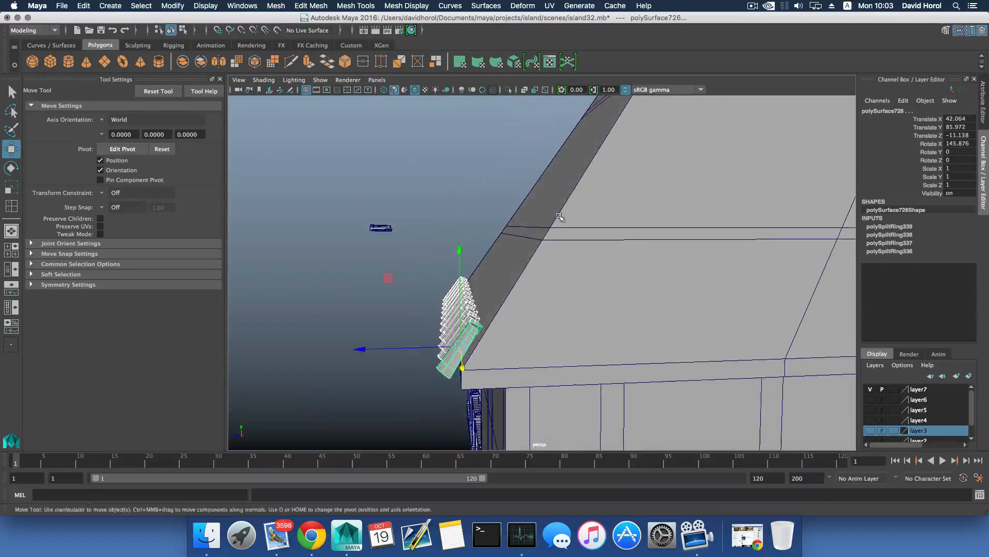
pyautogui.click(276, 6)
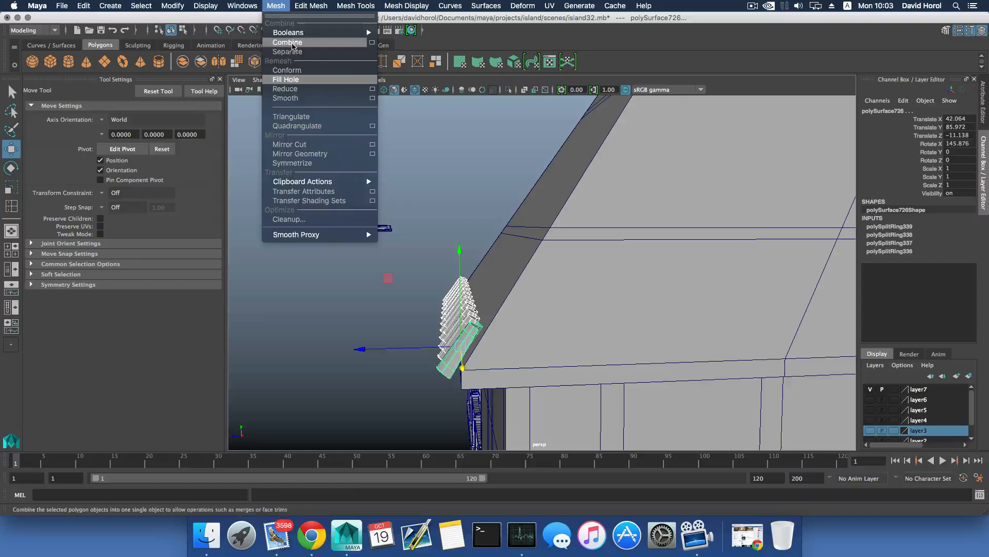
pyautogui.click(288, 43)
# - Center the pivot of the combined row of roof pieces
pyautogui.keyDown('alt'); pyautogui.moveTo(504, 298); pyautogui.dragTo(501, 291); pyautogui.keyUp('alt')
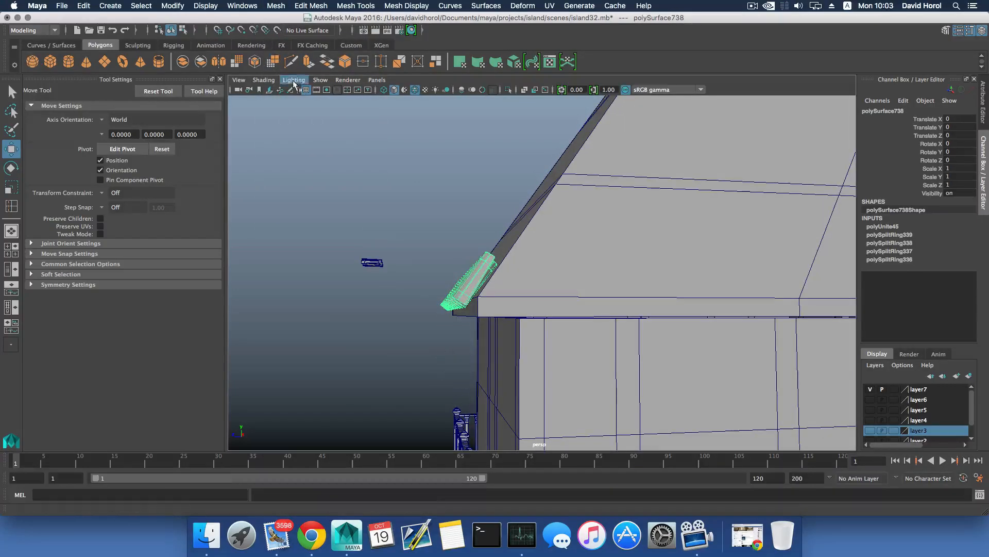
pyautogui.click(245, 6)
pyautogui.moveTo(203, 5)
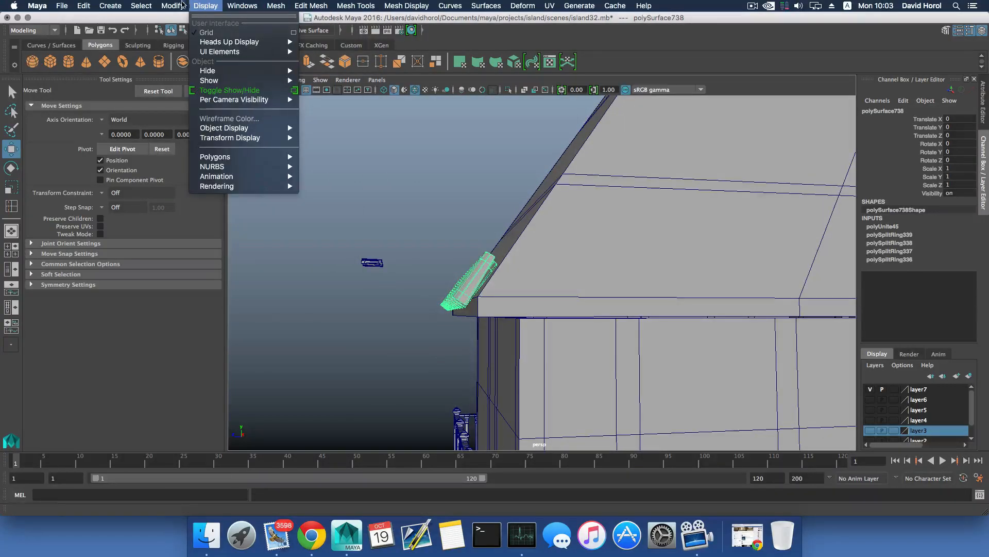
pyautogui.moveTo(171, 4)
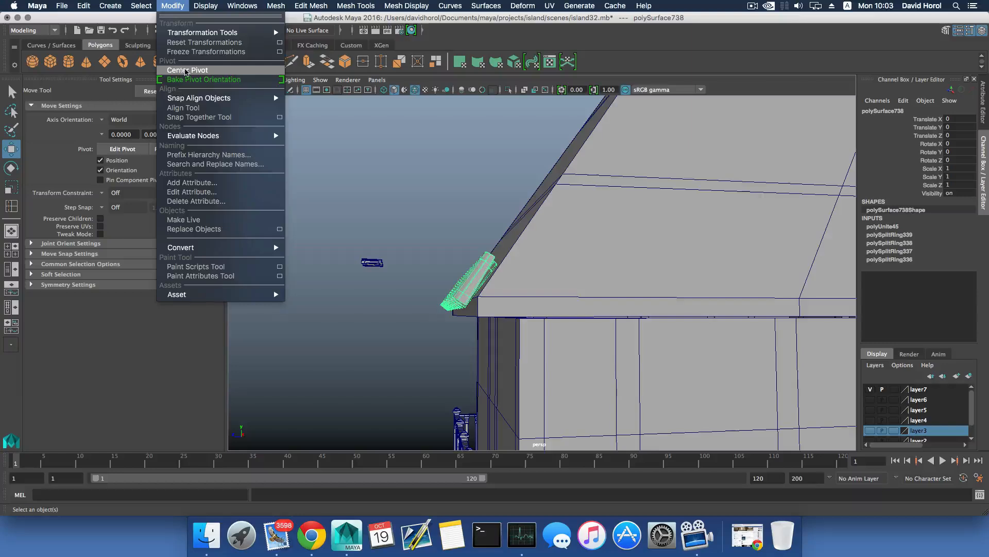
pyautogui.click(186, 71)
pyautogui.keyDown('alt'); pyautogui.moveTo(505, 296); pyautogui.dragTo(539, 311); pyautogui.keyUp('alt')
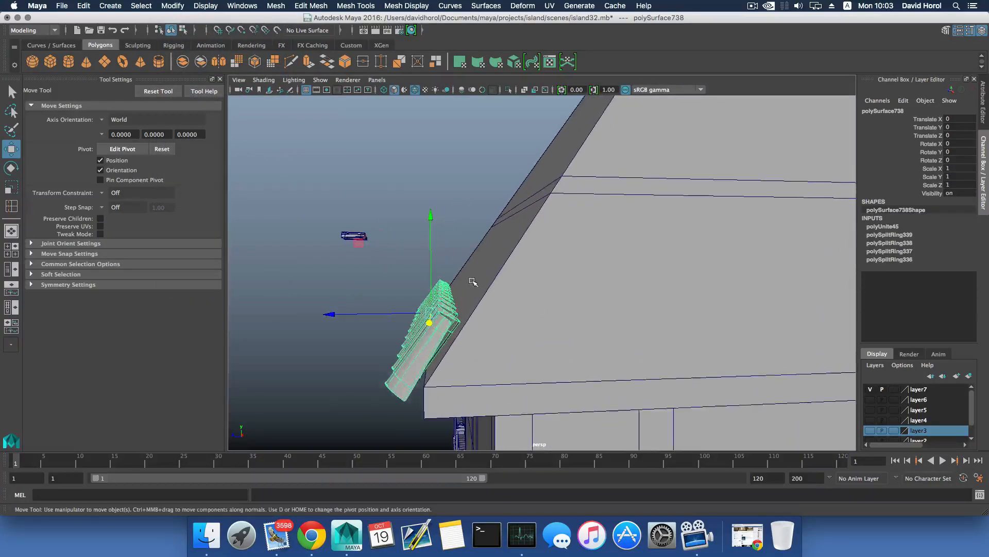
# - Try duplicating the combined roof row and moving the copy up the slope to Translate Y 2.132, Translate Z -1.402
pyautogui.hotkey('ctrl', 'd')
pyautogui.keyDown('alt'); pyautogui.moveTo(450, 269); pyautogui.dragTo(432, 256); pyautogui.keyUp('alt')
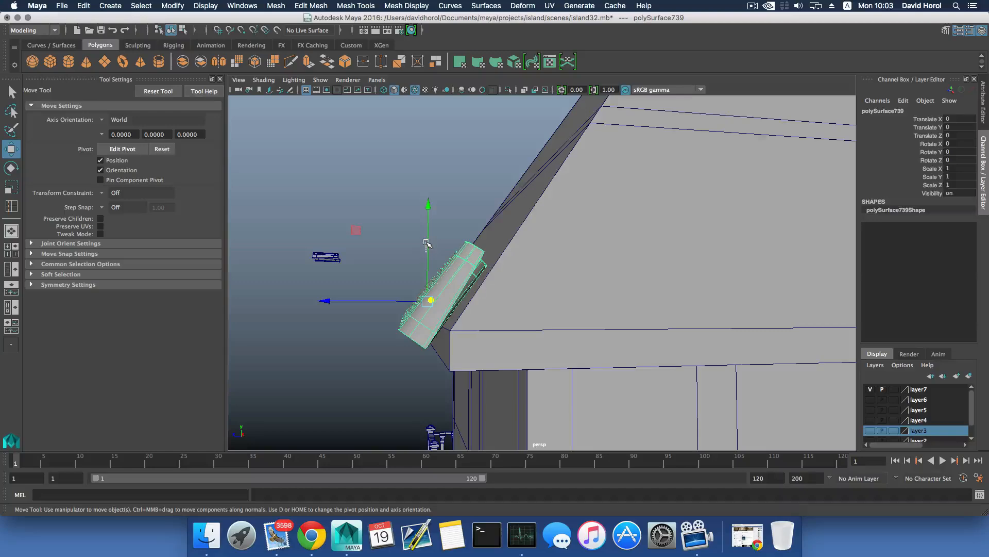
pyautogui.click(426, 243)
pyautogui.hotkey('ctrl', 'z')
pyautogui.moveTo(427, 244); pyautogui.dragTo(425, 218)
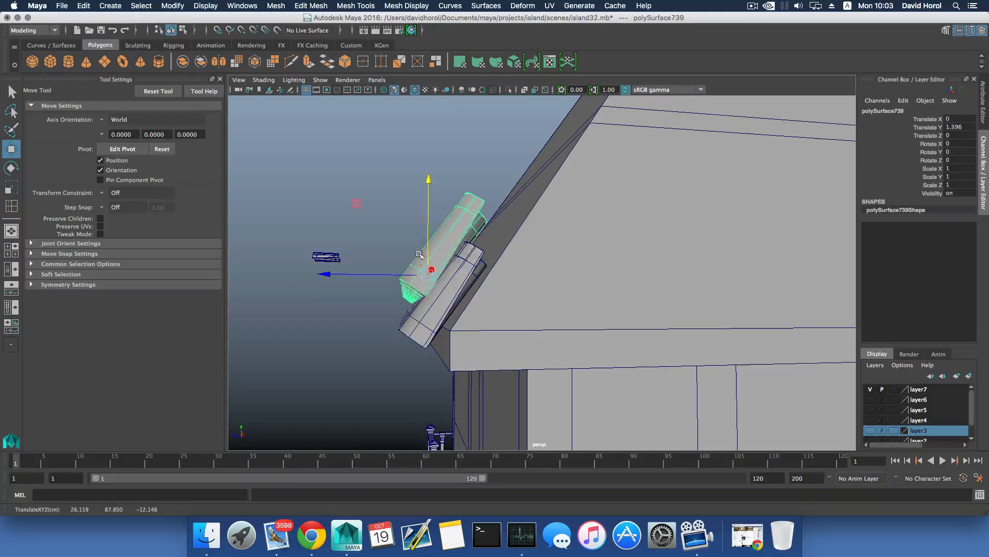
pyautogui.moveTo(389, 273); pyautogui.dragTo(420, 276)
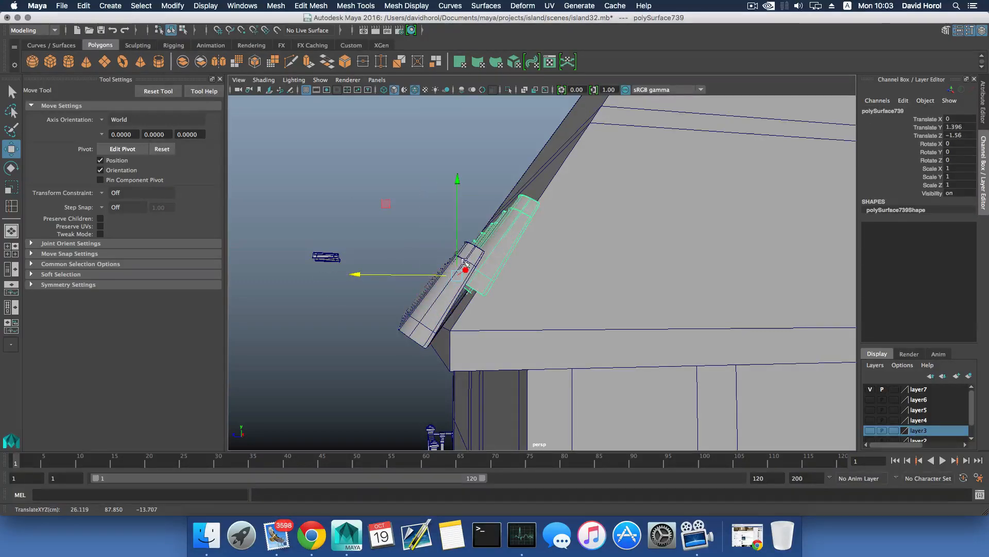
pyautogui.keyDown('alt'); pyautogui.moveTo(488, 278); pyautogui.dragTo(390, 246); pyautogui.keyUp('alt')
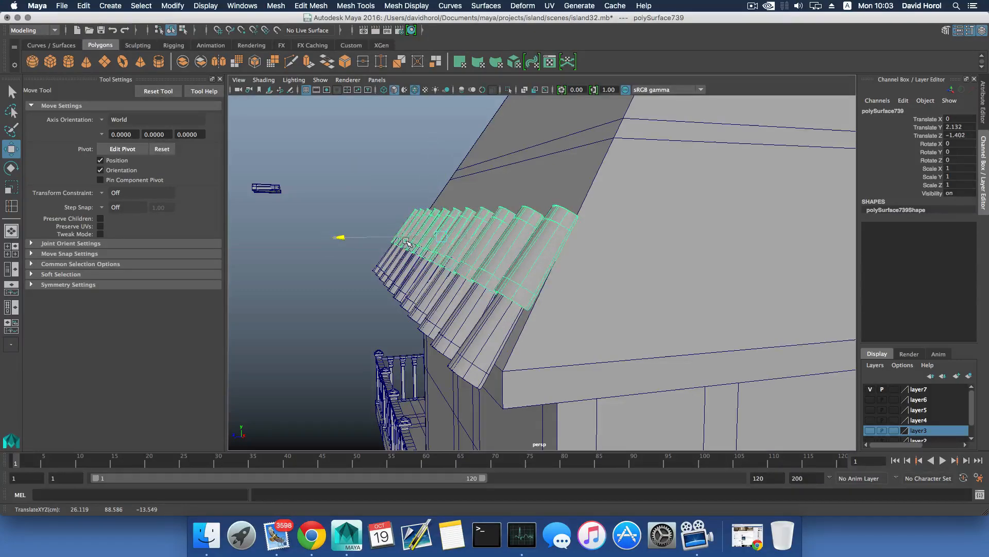
# - Examine closely how the duplicated row overlaps the eave row beneath it
pyautogui.keyDown('alt'); pyautogui.moveTo(406, 240); pyautogui.dragTo(457, 226); pyautogui.keyUp('alt')
pyautogui.keyDown('alt'); pyautogui.moveTo(660, 238); pyautogui.dragTo(629, 269); pyautogui.keyUp('alt')
pyautogui.scroll(-10, 515, 270)
pyautogui.keyDown('alt'); pyautogui.moveTo(628, 269); pyautogui.dragTo(479, 288, button='middle'); pyautogui.keyUp('alt')
pyautogui.scroll(10, 623, 316)
pyautogui.keyDown('alt'); pyautogui.moveTo(623, 316); pyautogui.dragTo(570, 323, button='middle'); pyautogui.keyUp('alt')
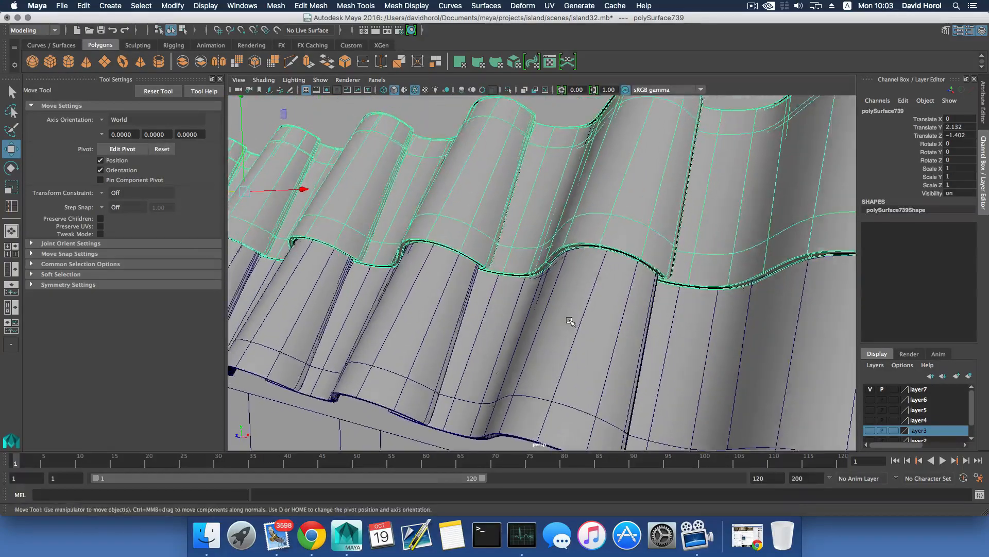
pyautogui.scroll(-4, 554, 314)
# - Undo the moves and the duplication of the second roof row
pyautogui.moveTo(581, 316)
pyautogui.keyDown('alt'); pyautogui.mouseDown()
pyautogui.moveTo(588, 323)
pyautogui.moveTo(638, 280)
pyautogui.moveTo(614, 371)
pyautogui.moveTo(603, 335)
pyautogui.moveTo(607, 345)
pyautogui.moveTo(614, 338)
pyautogui.moveTo(607, 355)
pyautogui.moveTo(572, 362)
pyautogui.moveTo(577, 373)
pyautogui.moveTo(500, 372)
pyautogui.mouseUp(); pyautogui.keyUp('alt')
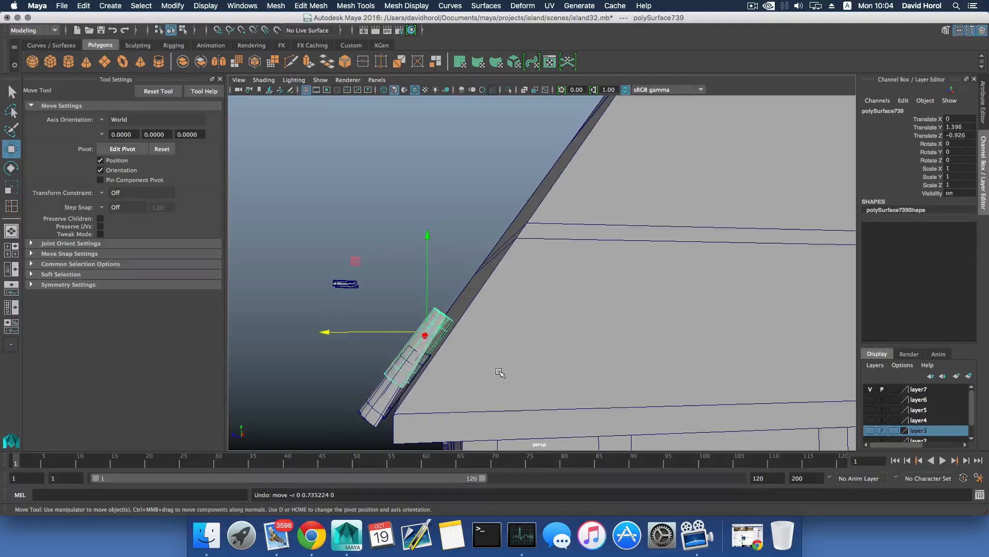
pyautogui.press('z')
pyautogui.press('z')
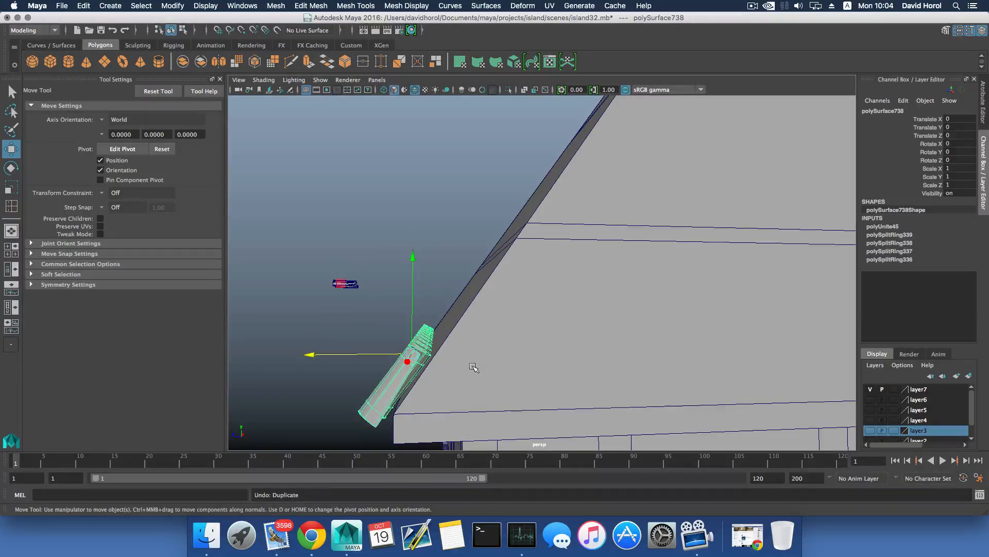
# - Duplicate the eave row and move the copy up the slope to Translate Y 2.106, Translate Z -1.418
pyautogui.hotkey('ctrl', 'd')
pyautogui.moveTo(412, 321); pyautogui.dragTo(411, 310)
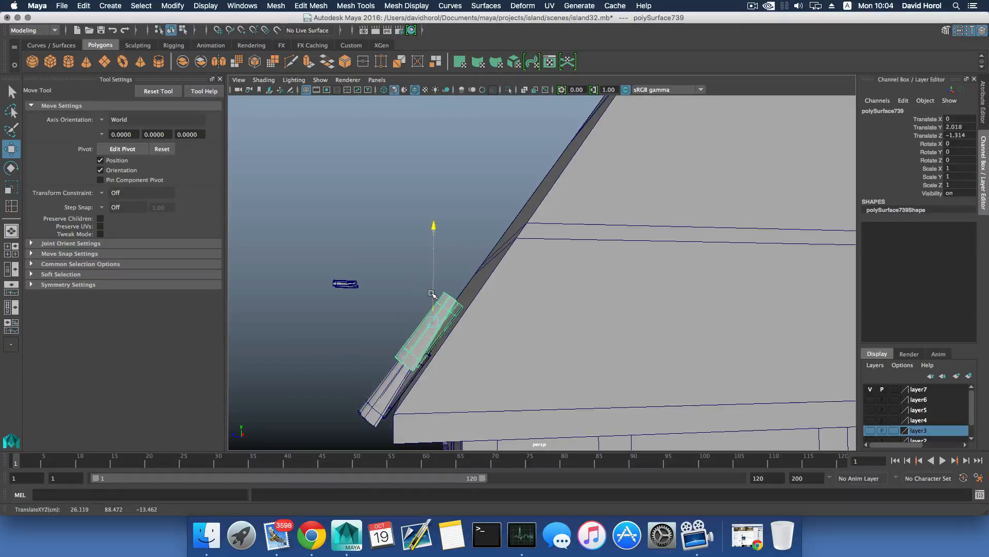
pyautogui.keyDown('alt'); pyautogui.moveTo(432, 294); pyautogui.dragTo(498, 338); pyautogui.keyUp('alt')
pyautogui.moveTo(394, 302); pyautogui.dragTo(489, 332)
pyautogui.keyDown('alt'); pyautogui.moveTo(525, 330); pyautogui.dragTo(392, 333, button='right'); pyautogui.keyUp('alt')
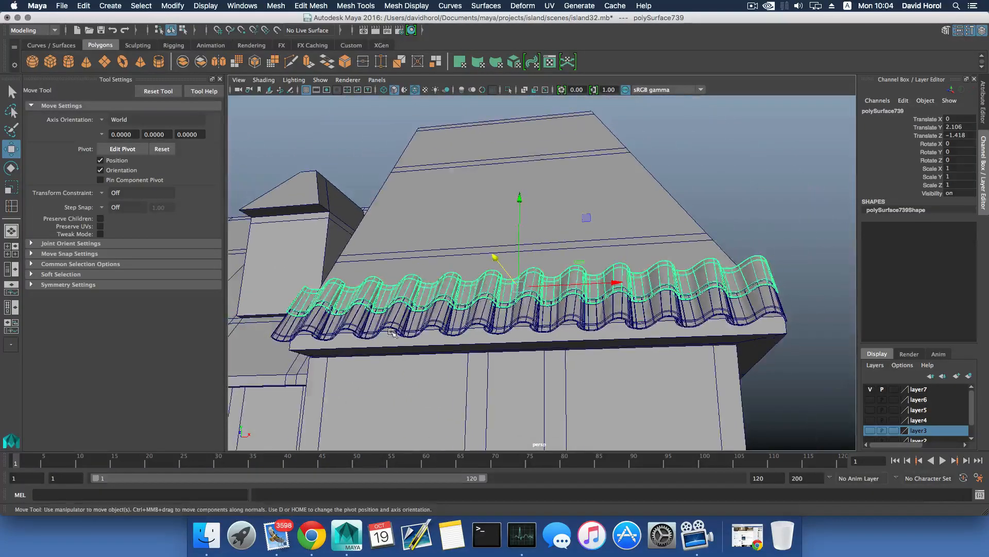
# - Repeat the offset duplicate up the slope until the topmost row reaches Translate Y 52.66, Translate Z -35.452
pyautogui.hotkey('shift', 'd')
pyautogui.hotkey('shift', 'd')
pyautogui.hotkey('shift', 'd')
pyautogui.hotkey('shift', 'd')
pyautogui.hotkey('shift', 'd')
pyautogui.hotkey('shift', 'd')
pyautogui.hotkey('shift', 'd')
pyautogui.hotkey('shift', 'd')
pyautogui.hotkey('shift', 'd')
pyautogui.hotkey('shift', 'd')
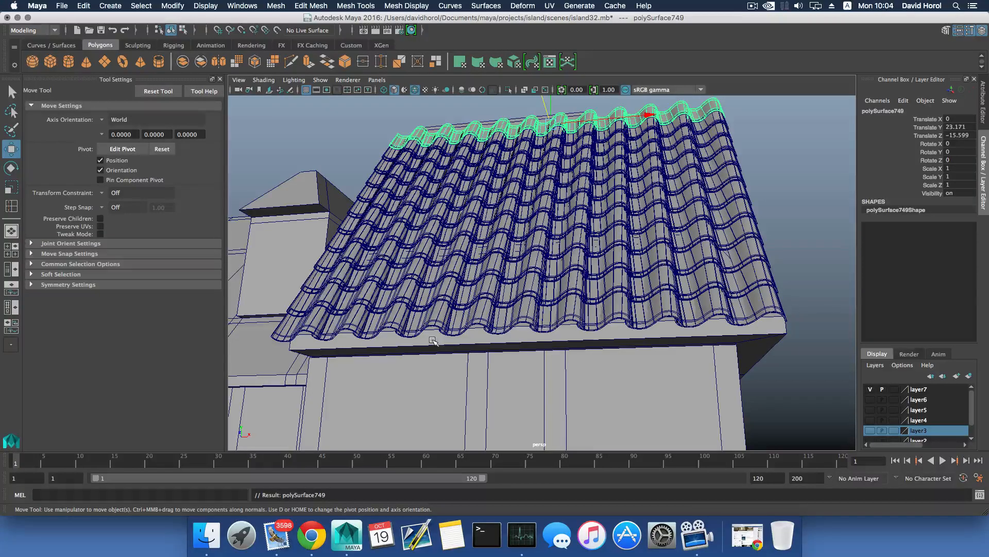
pyautogui.hotkey('shift', 'd')
pyautogui.hotkey('shift', 'd')
pyautogui.hotkey('shift', 'd')
pyautogui.hotkey('shift', 'd')
pyautogui.hotkey('shift', 'd')
pyautogui.hotkey('shift', 'd')
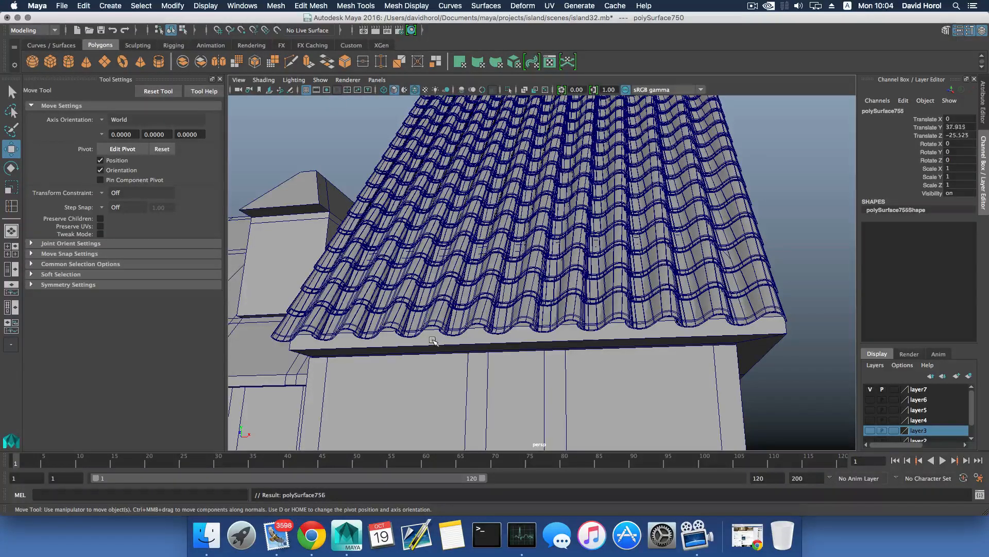
pyautogui.press('[')
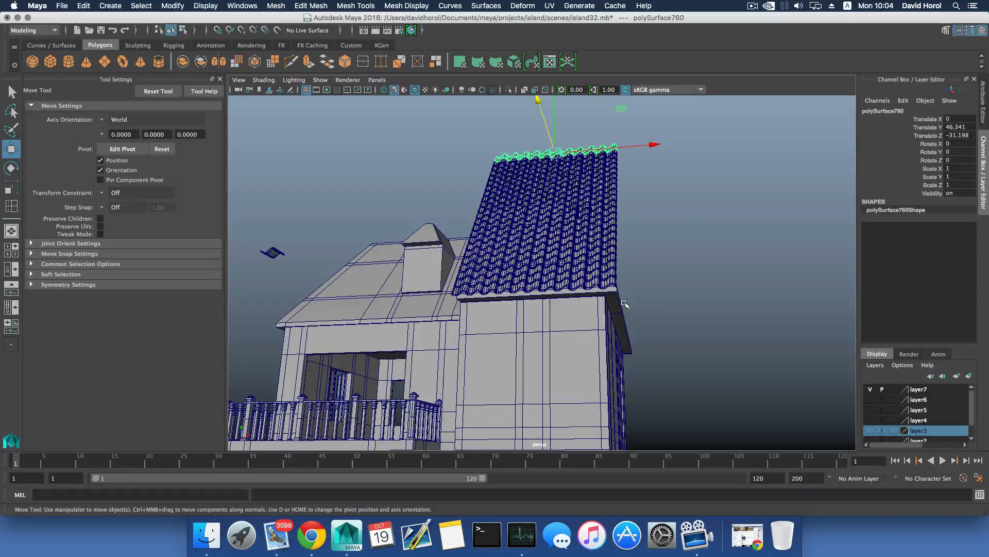
pyautogui.keyDown('alt'); pyautogui.moveTo(610, 304); pyautogui.dragTo(603, 373); pyautogui.keyUp('alt')
pyautogui.hotkey('shift', 'd')
pyautogui.hotkey('shift', 'd')
pyautogui.hotkey('shift', 'd')
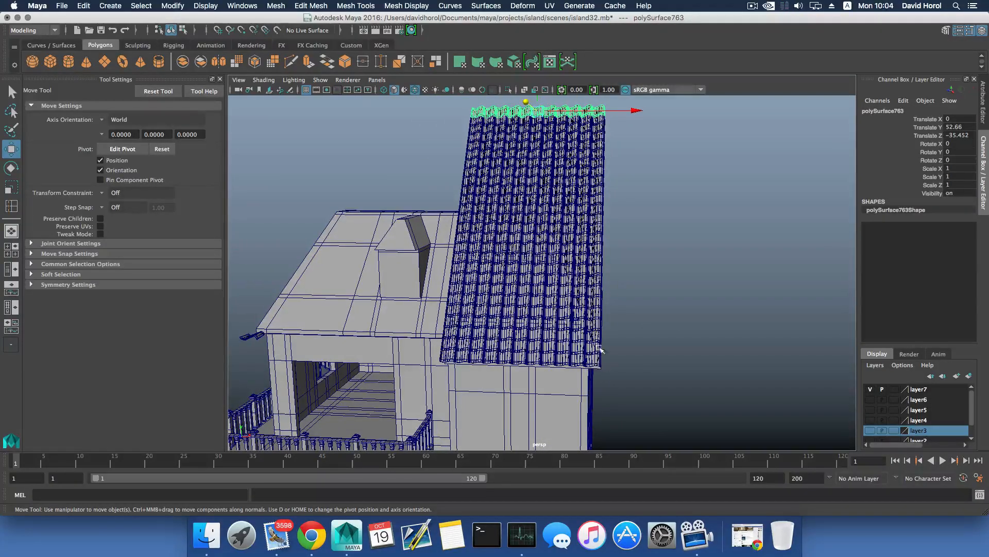
# - Select all the roof rows, duplicate them, and move the copies beside the house to Translate X 98.526
pyautogui.keyDown('alt'); pyautogui.moveTo(505, 241); pyautogui.dragTo(448, 170); pyautogui.keyUp('alt')
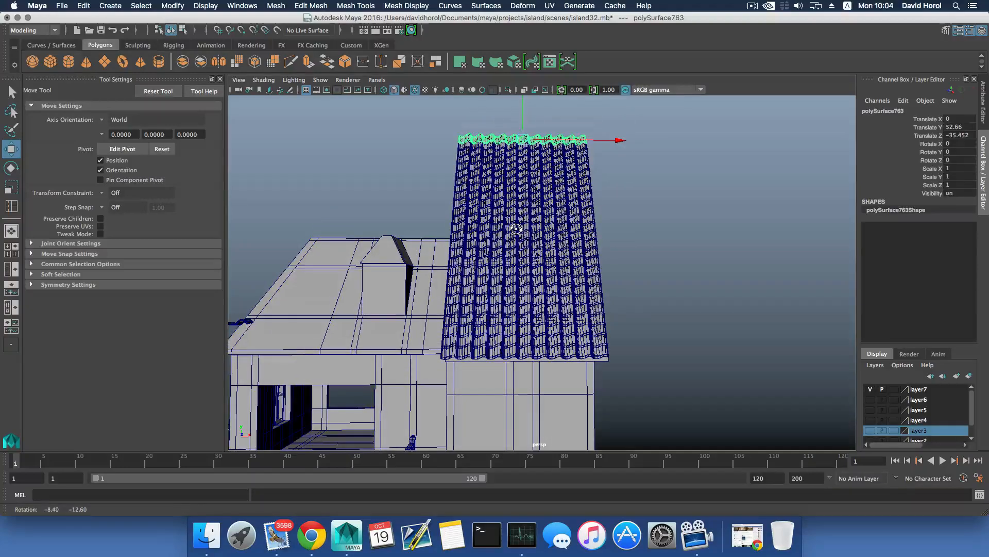
pyautogui.moveTo(437, 130); pyautogui.dragTo(641, 371)
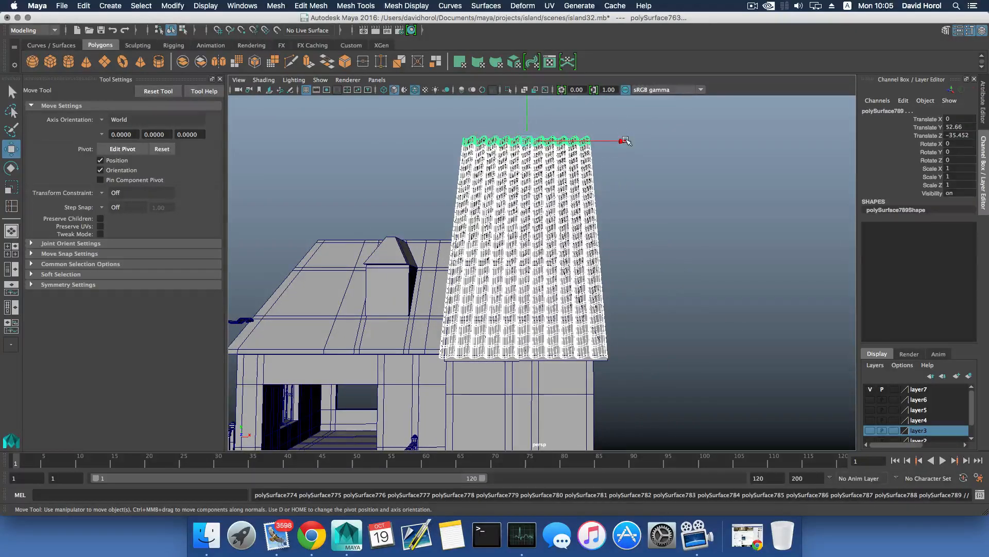
pyautogui.moveTo(699, 145); pyautogui.dragTo(985, 150)
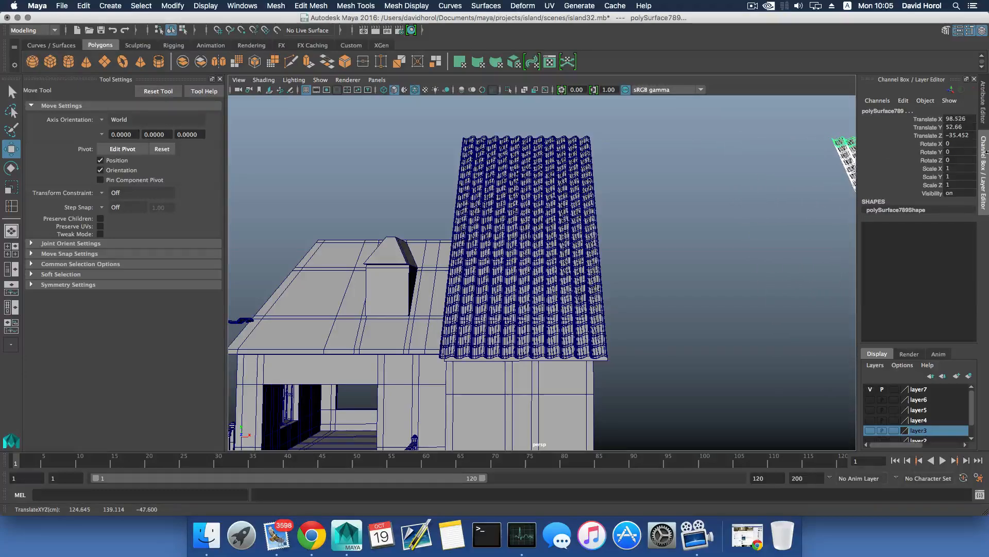
pyautogui.scroll(-4, 768, 216)
pyautogui.scroll(5, 565, 220)
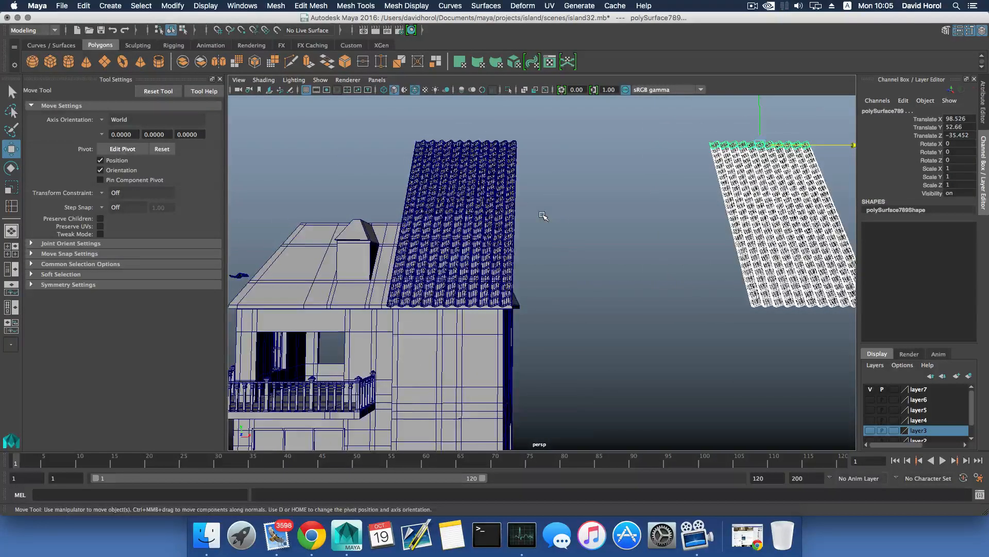
# - Examine from the side how the stacked rows line up with the top edge of the roof
pyautogui.keyDown('alt'); pyautogui.moveTo(546, 216); pyautogui.dragTo(513, 220); pyautogui.keyUp('alt')
pyautogui.scroll(5, 515, 219)
pyautogui.keyDown('alt'); pyautogui.moveTo(517, 219); pyautogui.dragTo(590, 262, button='middle'); pyautogui.keyUp('alt')
pyautogui.keyDown('alt'); pyautogui.moveTo(590, 261); pyautogui.dragTo(499, 251); pyautogui.keyUp('alt')
pyautogui.keyDown('alt'); pyautogui.moveTo(637, 206); pyautogui.dragTo(568, 246, button='middle'); pyautogui.keyUp('alt')
pyautogui.keyDown('alt'); pyautogui.moveTo(567, 245); pyautogui.dragTo(568, 250); pyautogui.keyUp('alt')
pyautogui.keyDown('alt'); pyautogui.moveTo(586, 219); pyautogui.dragTo(556, 299, button='middle'); pyautogui.keyUp('alt')
pyautogui.scroll(5, 569, 244)
pyautogui.scroll(-2, 562, 253)
pyautogui.keyDown('alt'); pyautogui.moveTo(567, 235); pyautogui.dragTo(558, 277, button='middle'); pyautogui.keyUp('alt')
pyautogui.scroll(-3, 558, 277)
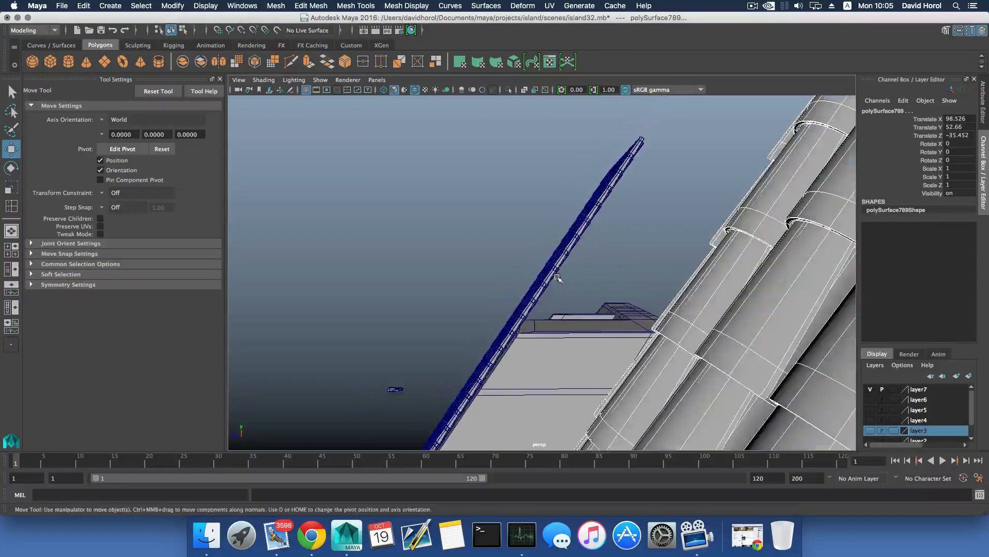
# - Move the spare set of duplicated rows down to Translate Y -65.55, clear of the roof
pyautogui.keyDown('alt'); pyautogui.moveTo(517, 215); pyautogui.dragTo(660, 274); pyautogui.keyUp('alt')
pyautogui.scroll(-3, 659, 275)
pyautogui.scroll(-3, 666, 166)
pyautogui.moveTo(641, 149); pyautogui.dragTo(615, 330)
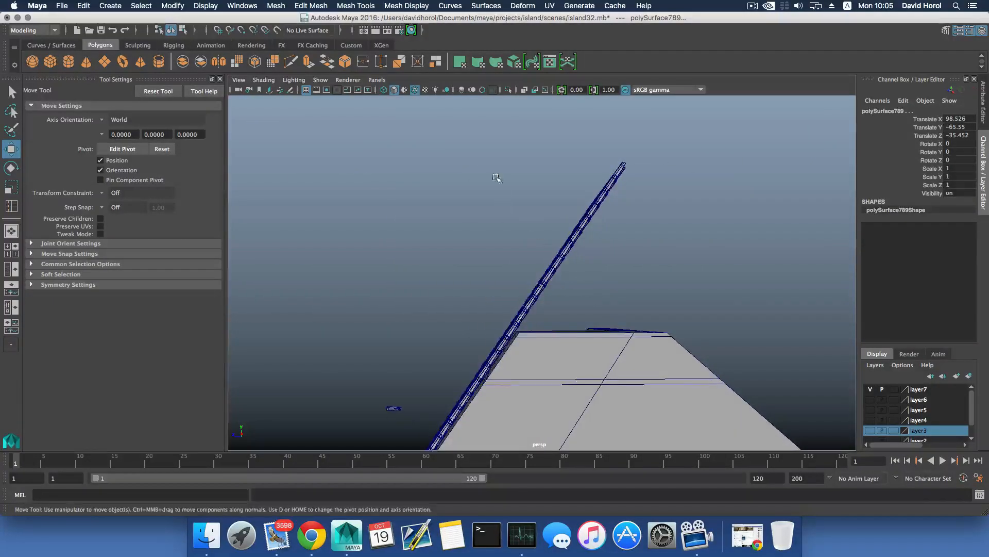
# - Delete the roof rows that extend past the top edge of the front slope
pyautogui.moveTo(474, 147); pyautogui.dragTo(685, 316)
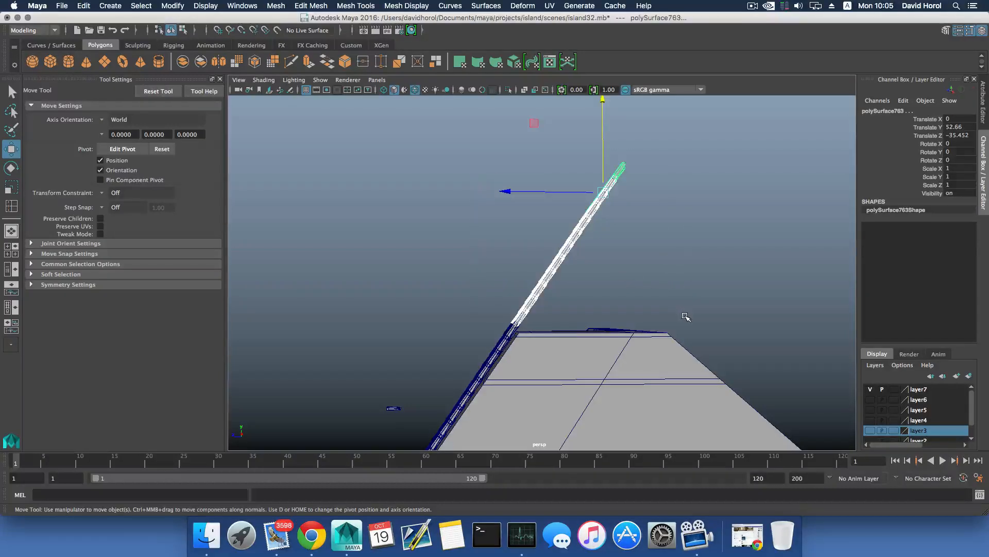
pyautogui.keyDown('alt'); pyautogui.moveTo(584, 331); pyautogui.dragTo(416, 277); pyautogui.keyUp('alt')
pyautogui.press('Delete')
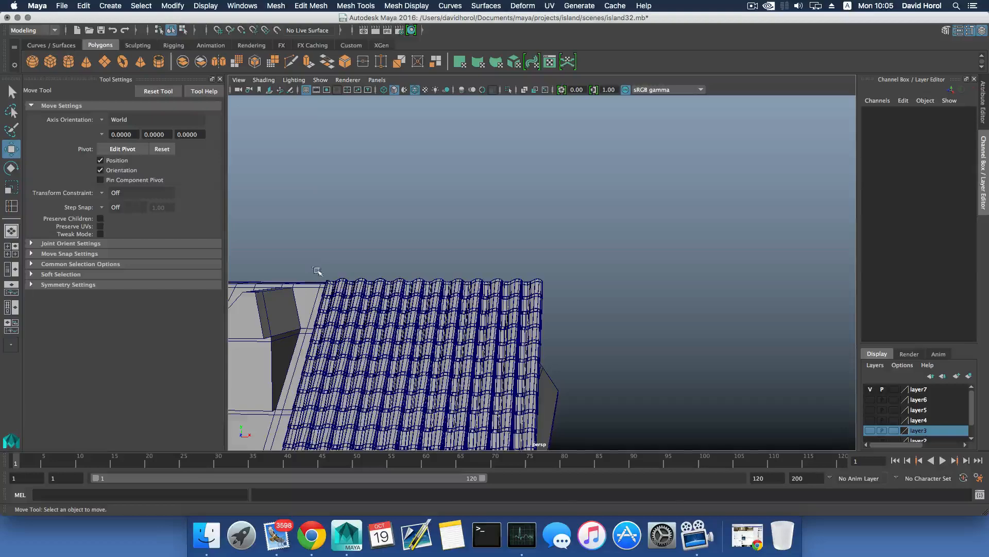
# - Examine the trimmed front slope from the side and front, checking its fit against the ridge and side edges
pyautogui.moveTo(530, 290); pyautogui.dragTo(551, 283)
pyautogui.click(558, 320)
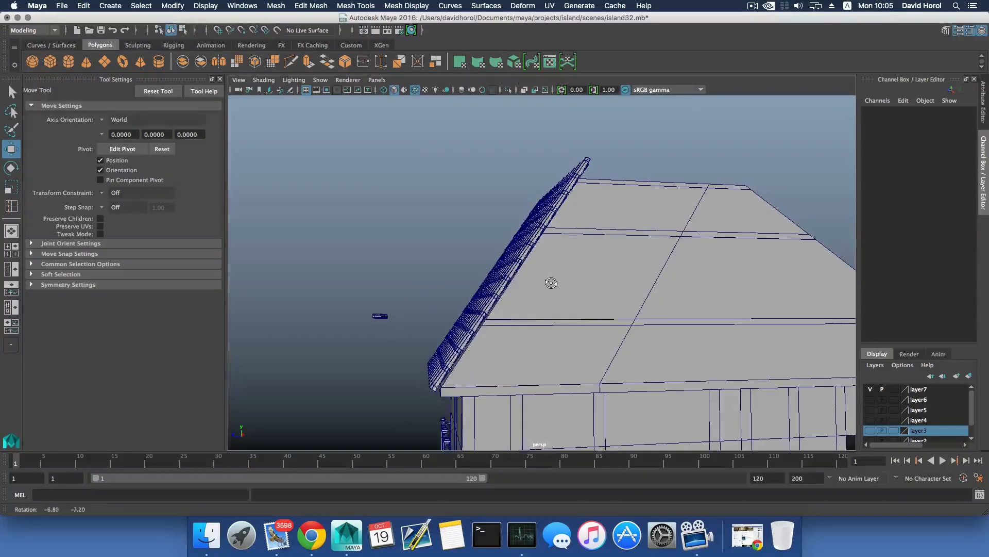
pyautogui.keyDown('alt'); pyautogui.moveTo(479, 312); pyautogui.dragTo(507, 309); pyautogui.keyUp('alt')
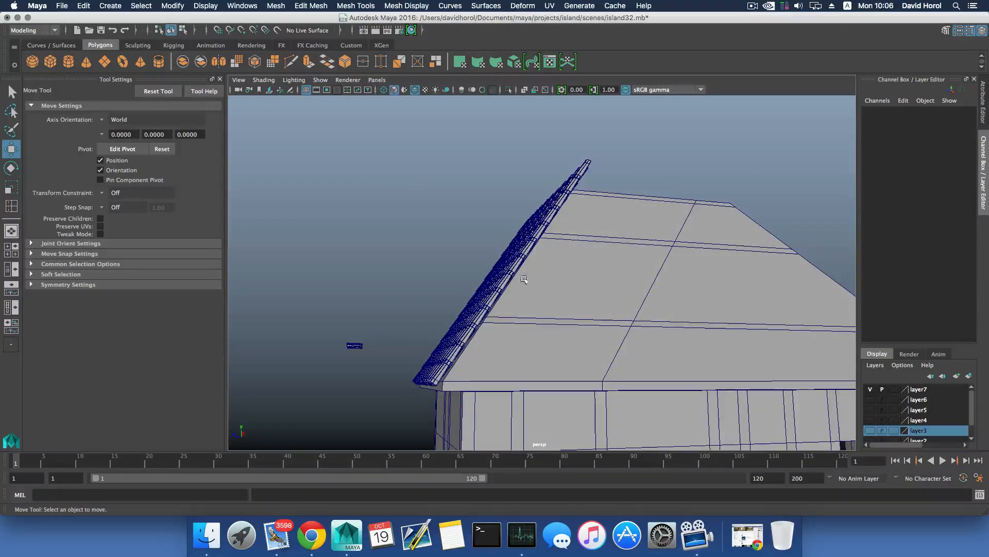
pyautogui.keyDown('alt'); pyautogui.moveTo(523, 280); pyautogui.dragTo(558, 297); pyautogui.keyUp('alt')
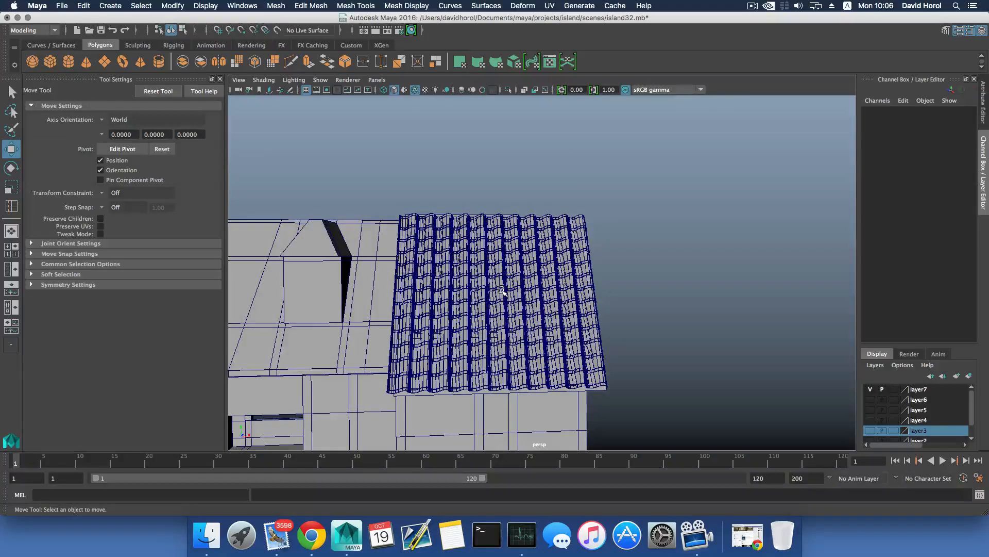
pyautogui.keyDown('alt'); pyautogui.moveTo(500, 245); pyautogui.dragTo(493, 281); pyautogui.keyUp('alt')
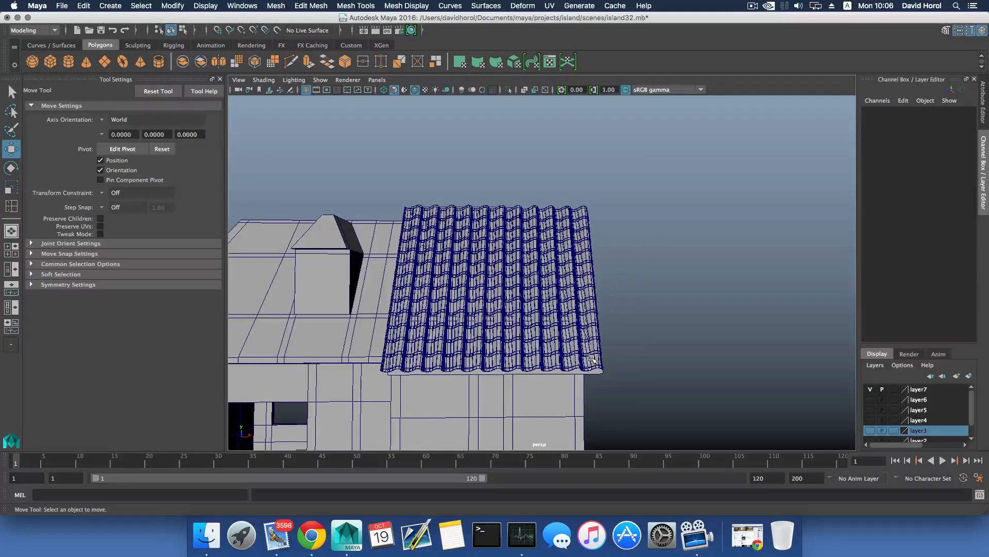
pyautogui.keyDown('alt'); pyautogui.moveTo(556, 346); pyautogui.dragTo(556, 348); pyautogui.keyUp('alt')
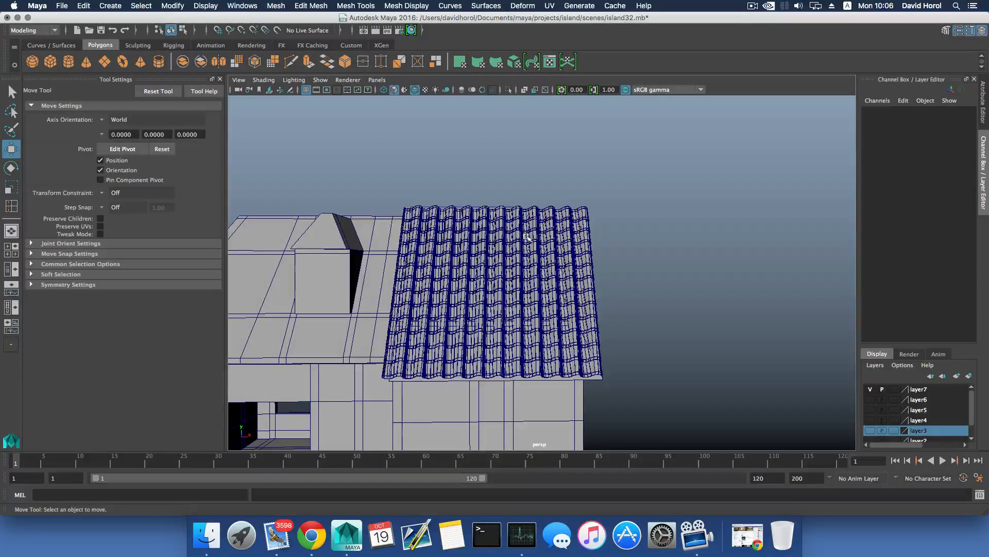
pyautogui.keyDown('alt'); pyautogui.moveTo(527, 237); pyautogui.dragTo(552, 254); pyautogui.keyUp('alt')
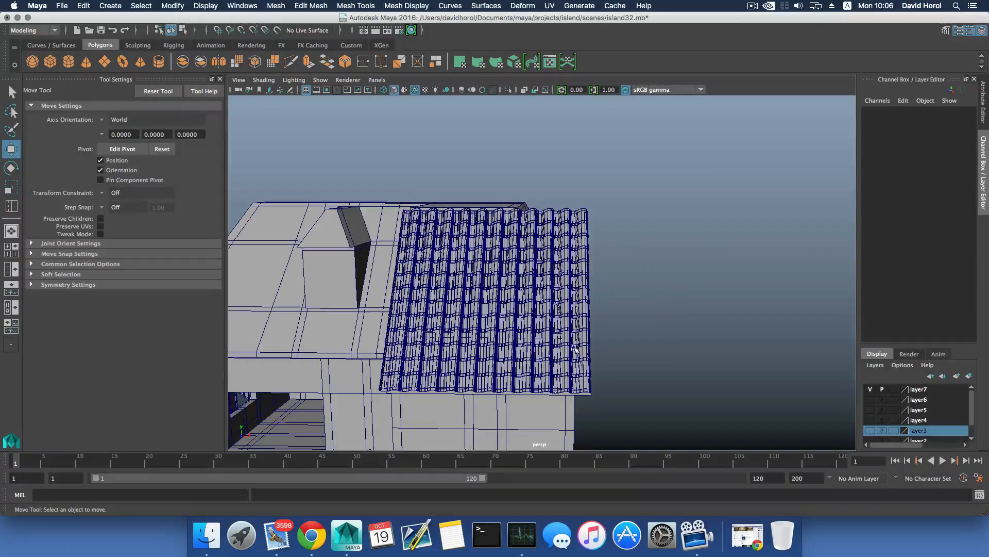
pyautogui.keyDown('alt'); pyautogui.moveTo(508, 312); pyautogui.dragTo(570, 277); pyautogui.keyUp('alt')
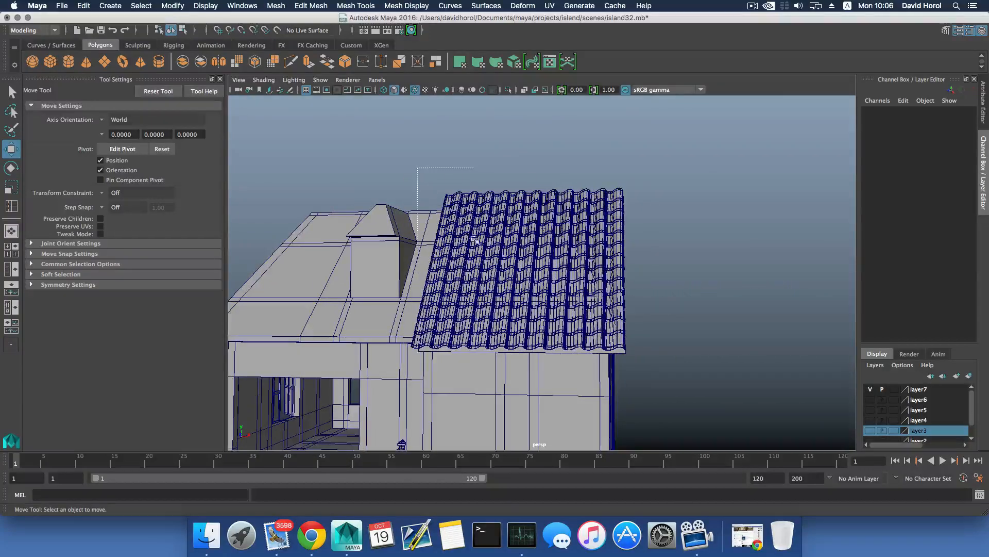
# - Select all remaining rows on the front slope and combine them into one mesh
pyautogui.moveTo(662, 352); pyautogui.dragTo(439, 374)
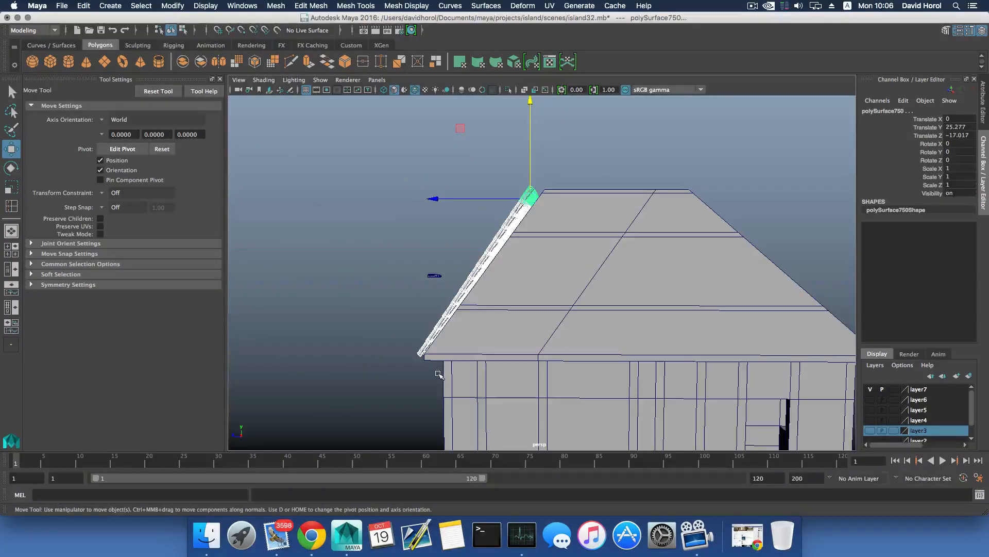
pyautogui.click(278, 6)
pyautogui.click(290, 43)
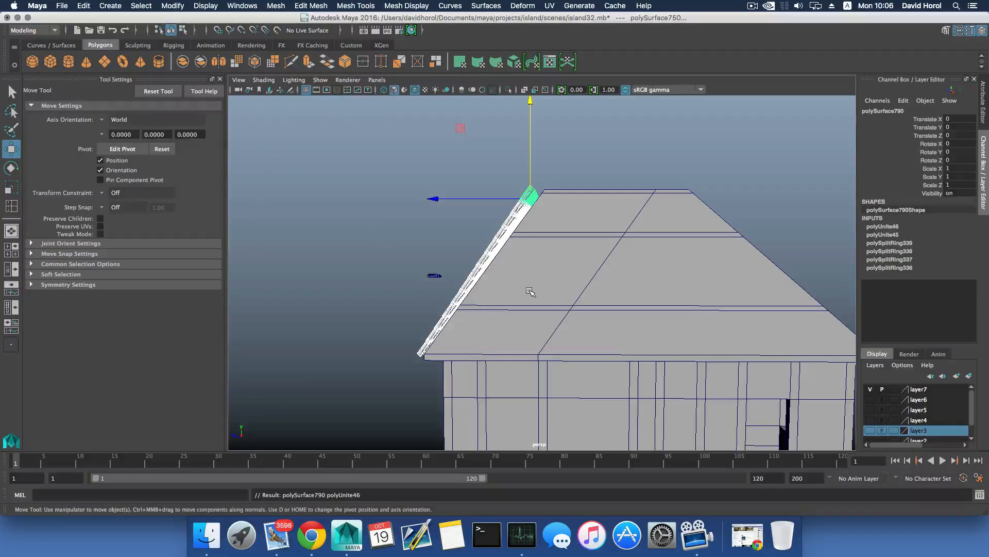
# - Place the combined roof mesh's pivot on the lower edge of an eave piece and reset the Move tool to World axes
pyautogui.scroll(5, 529, 291)
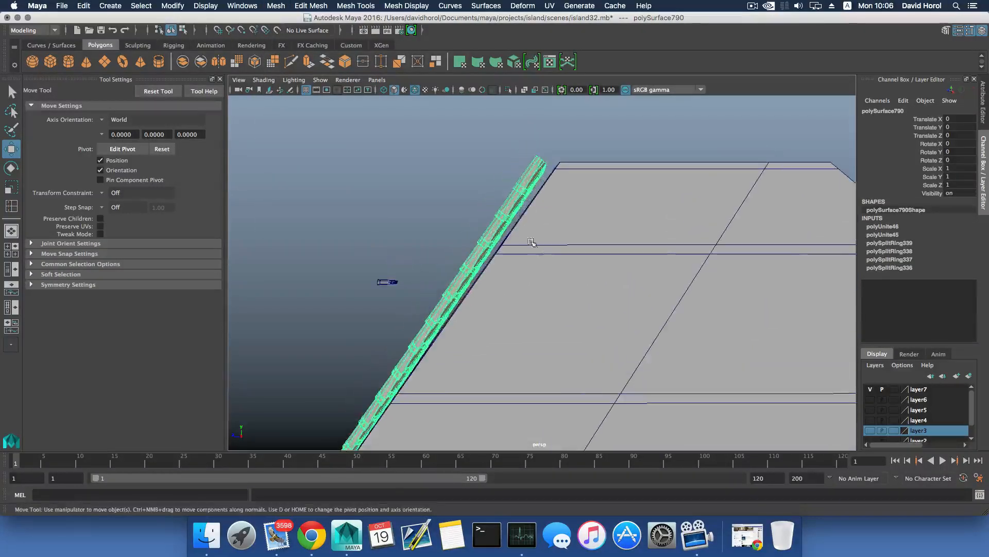
pyautogui.keyDown('alt'); pyautogui.moveTo(520, 269); pyautogui.dragTo(523, 320); pyautogui.keyUp('alt')
pyautogui.scroll(5, 560, 312)
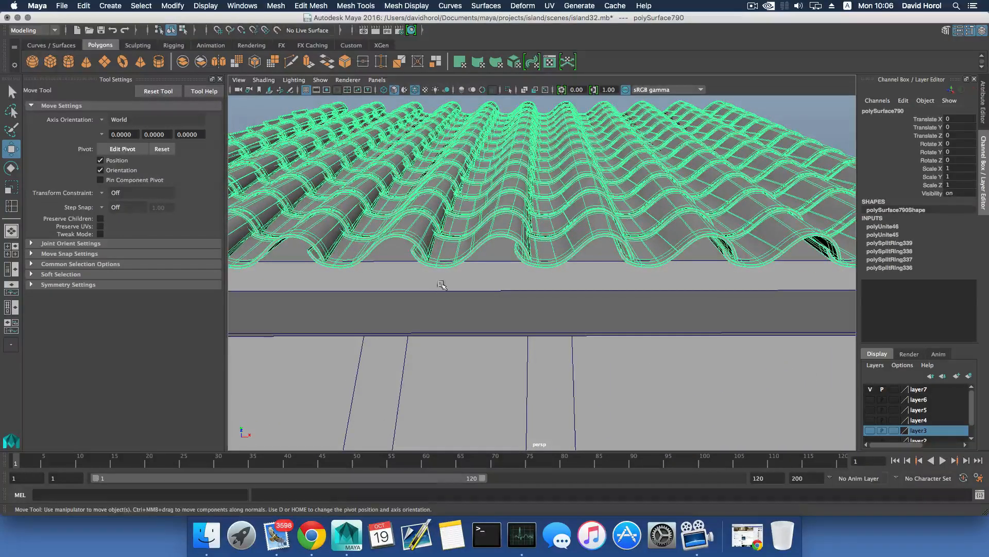
pyautogui.press('d')
pyautogui.scroll(3, 469, 268)
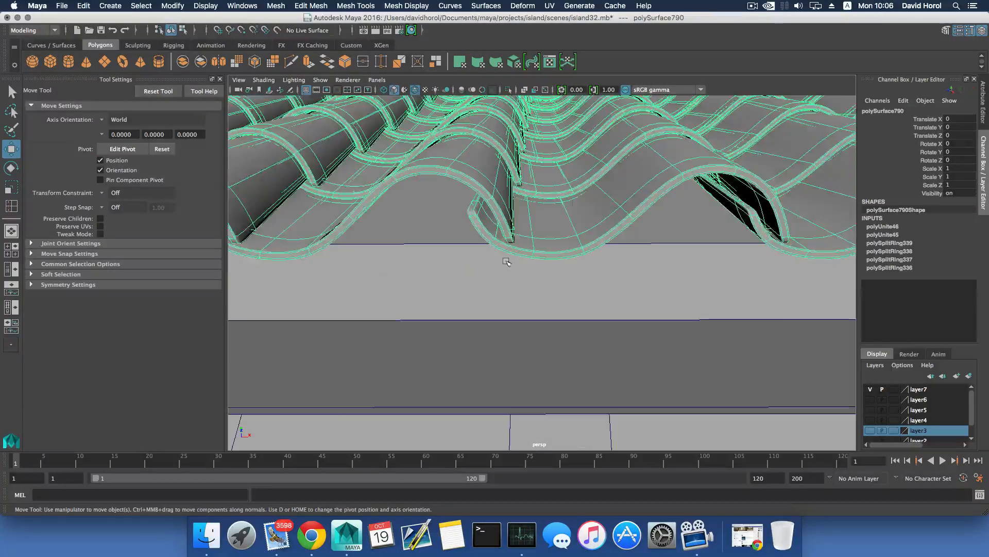
pyautogui.press('d')
pyautogui.press('d')
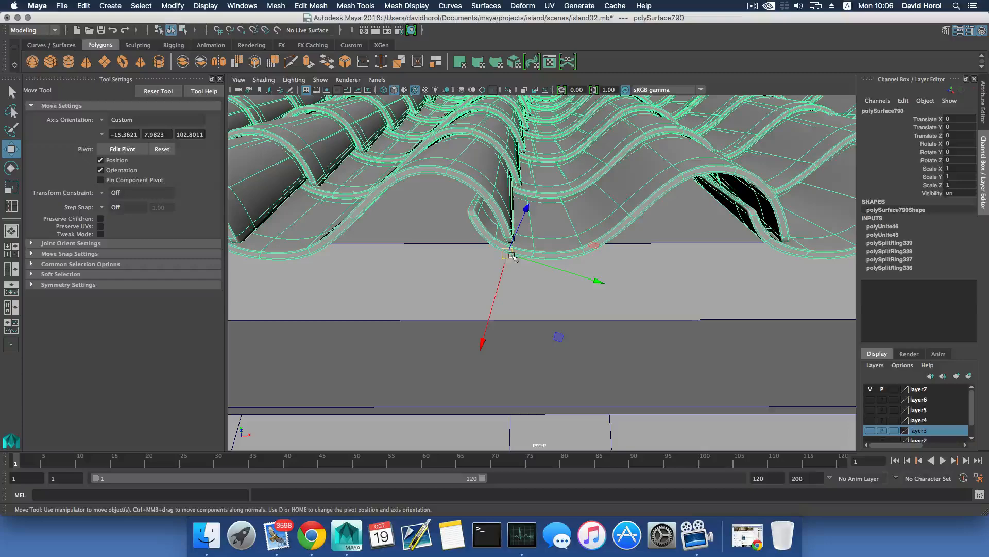
pyautogui.click(158, 91)
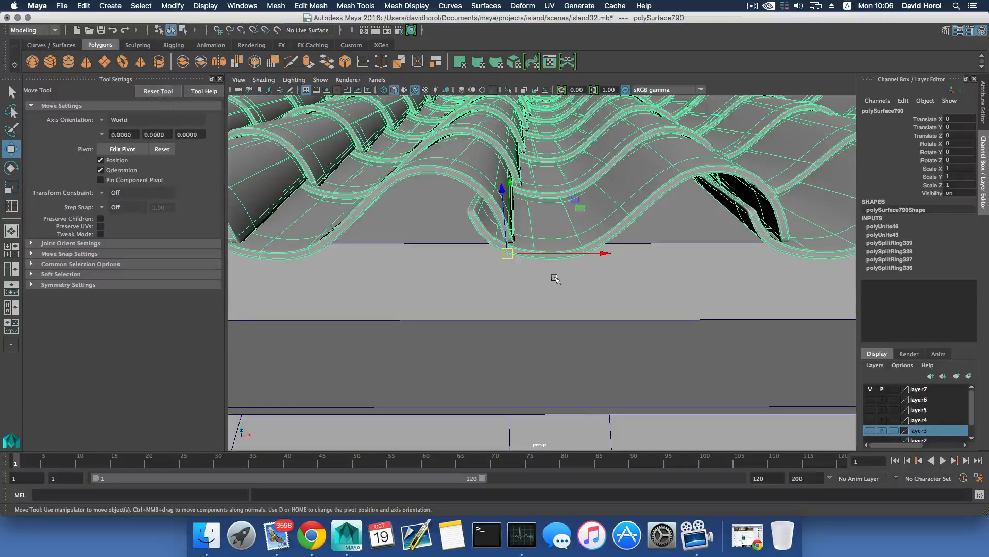
# - Rotate the combined roof mesh about -1.2 degrees around X so it lies parallel to the front slope
pyautogui.scroll(-3, 554, 278)
pyautogui.keyDown('alt'); pyautogui.moveTo(554, 277); pyautogui.dragTo(474, 307); pyautogui.keyUp('alt')
pyautogui.scroll(-5, 500, 292)
pyautogui.press('e')
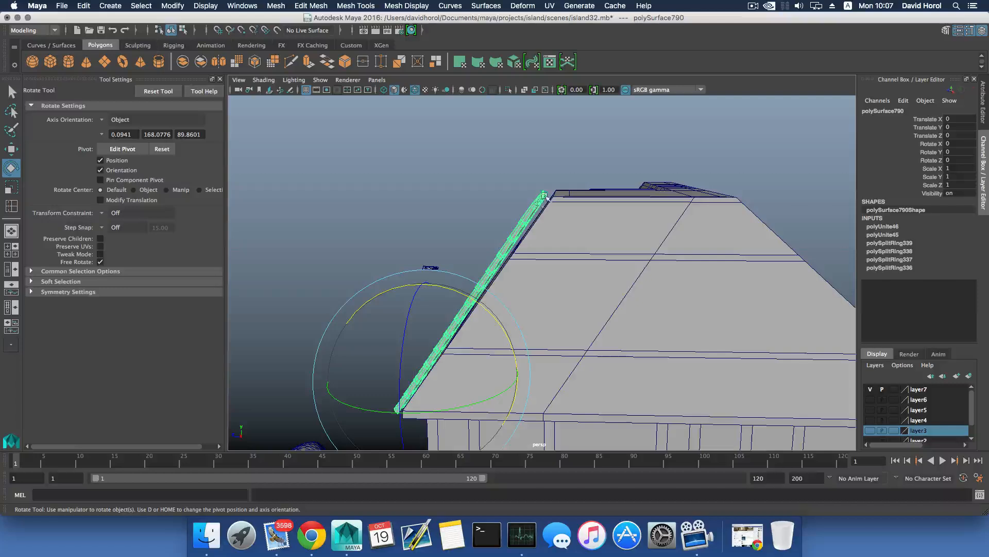
pyautogui.moveTo(453, 291); pyautogui.dragTo(454, 292)
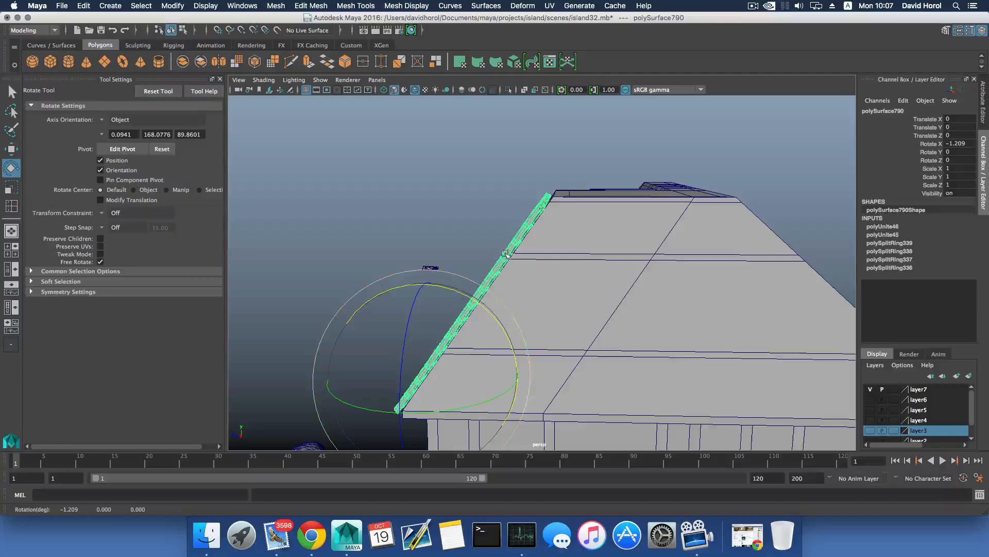
pyautogui.scroll(5, 507, 253)
pyautogui.keyDown('alt'); pyautogui.moveTo(521, 230); pyautogui.dragTo(518, 308, button='middle'); pyautogui.keyUp('alt')
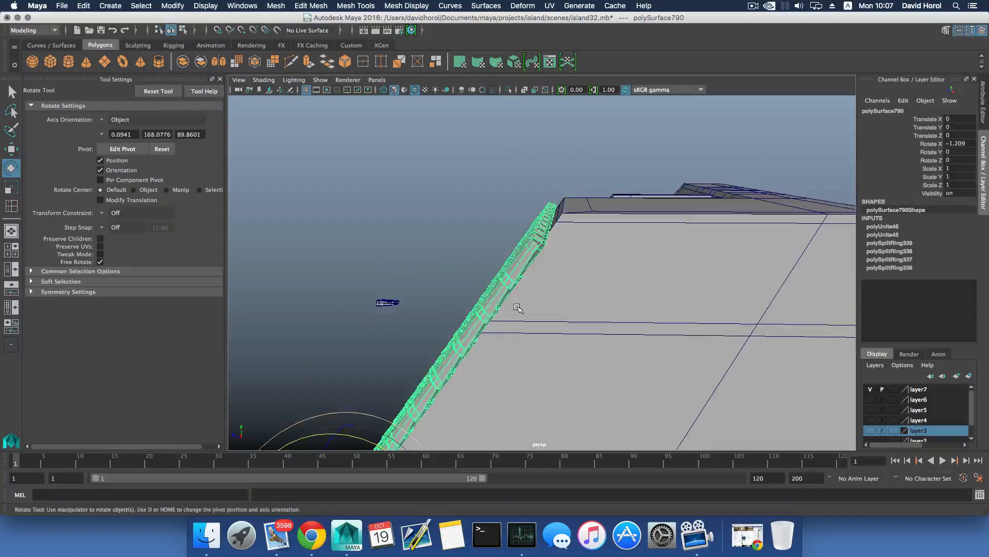
# - Move the roof mesh about 0.36 units in Y and -0.43 in Z to seat it on the front slope
pyautogui.keyDown('alt'); pyautogui.moveTo(518, 308); pyautogui.dragTo(415, 295); pyautogui.keyUp('alt')
pyautogui.scroll(-8, 541, 311)
pyautogui.press('w')
pyautogui.moveTo(384, 370); pyautogui.dragTo(385, 371)
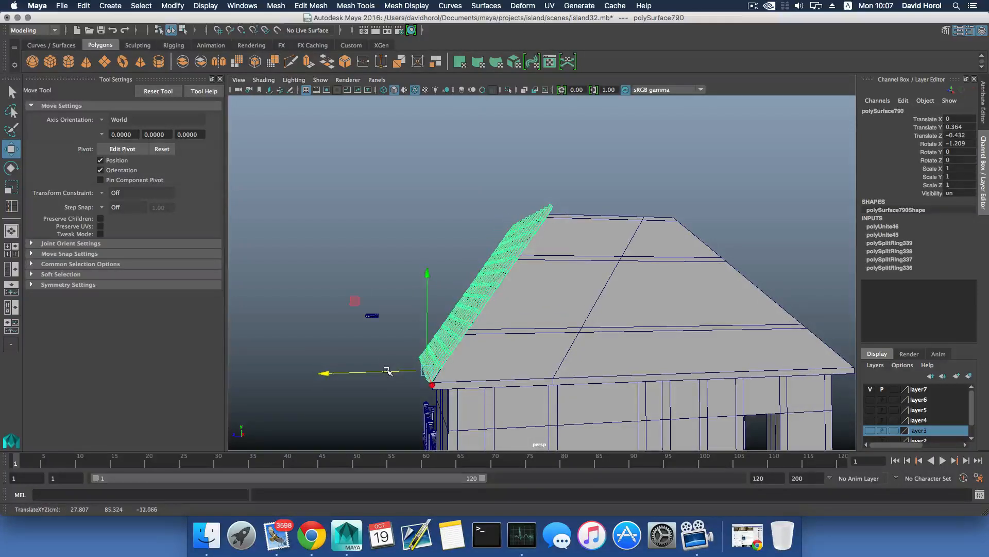
# - Reset the Multi-Cut tool to its defaults and enable Delete Faces and Extract Faces for slicing
pyautogui.keyDown('alt'); pyautogui.moveTo(444, 331); pyautogui.dragTo(529, 306); pyautogui.keyUp('alt')
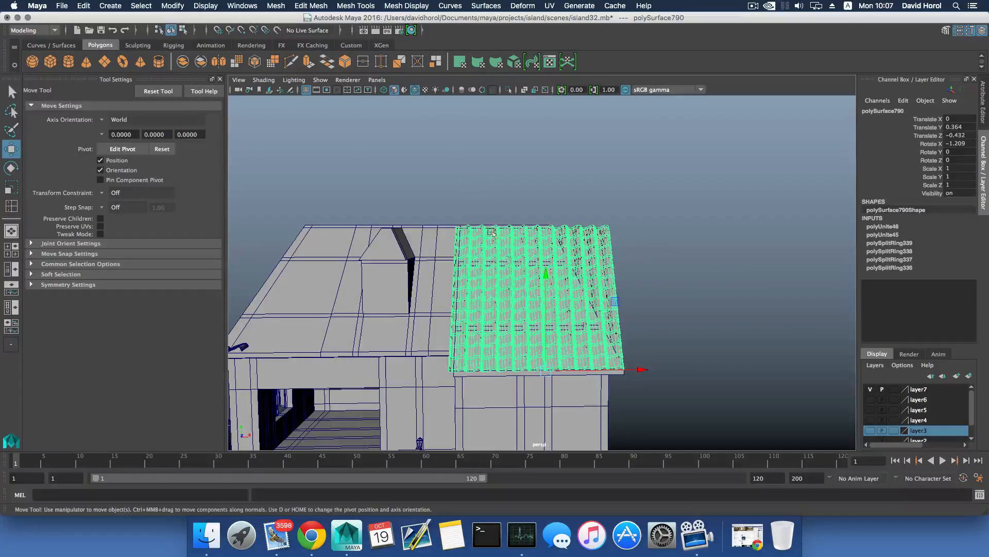
pyautogui.click(345, 6)
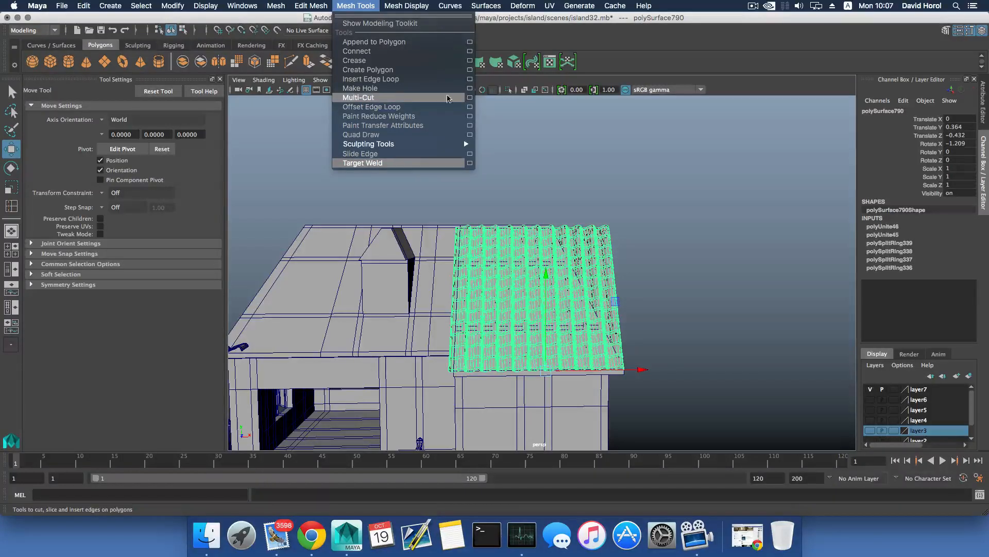
pyautogui.click(470, 98)
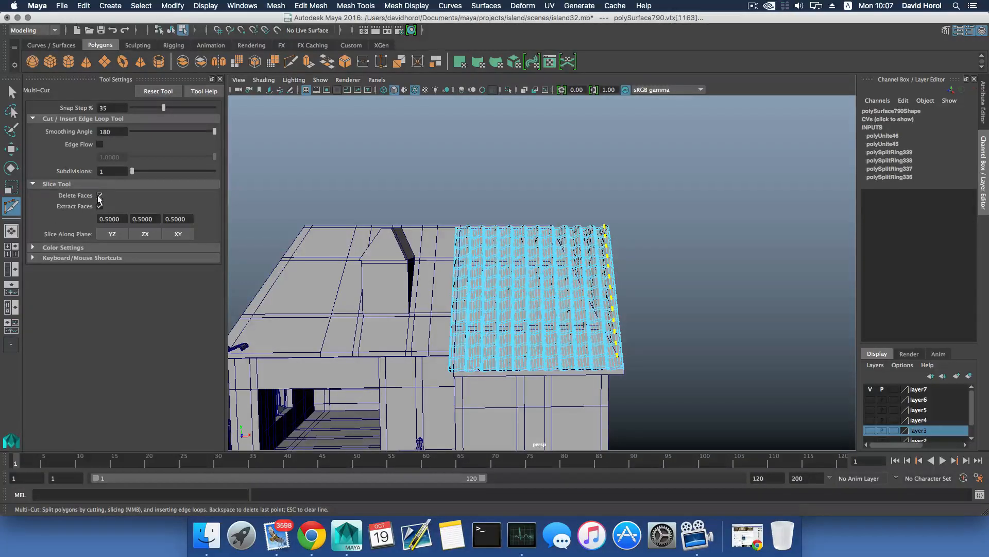
pyautogui.click(159, 91)
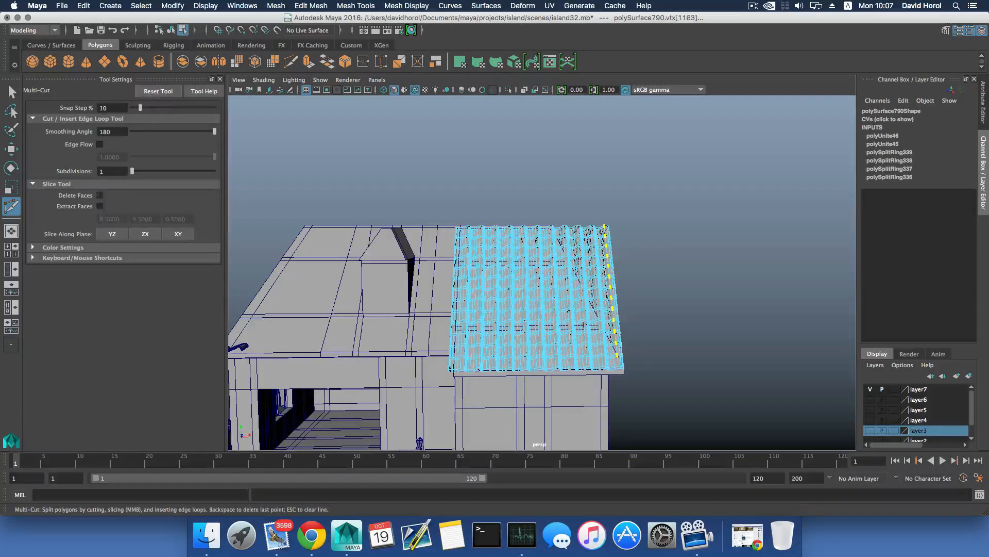
pyautogui.click(100, 206)
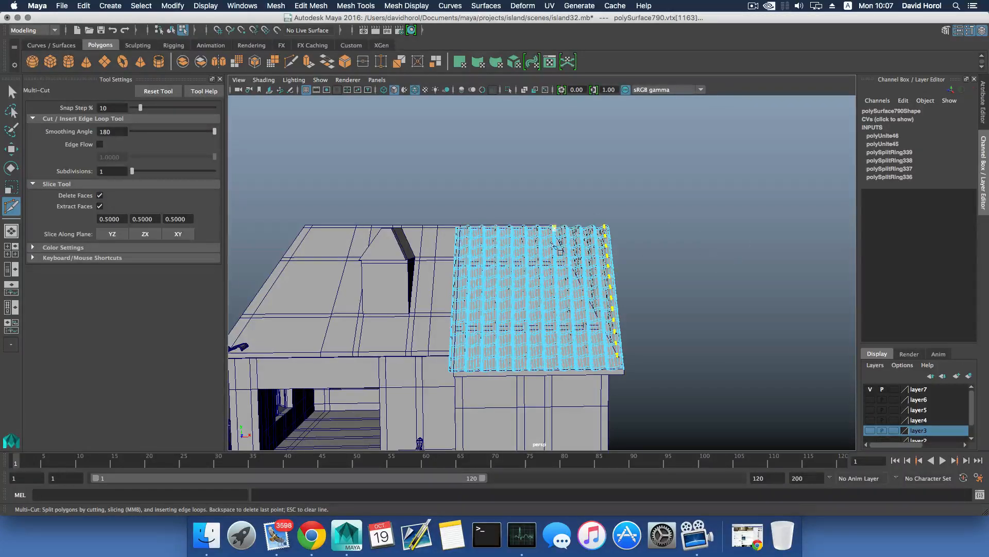
# - Clear the selected vertices on the roof mesh and reactivate the Multi-Cut tool
pyautogui.click(13, 92)
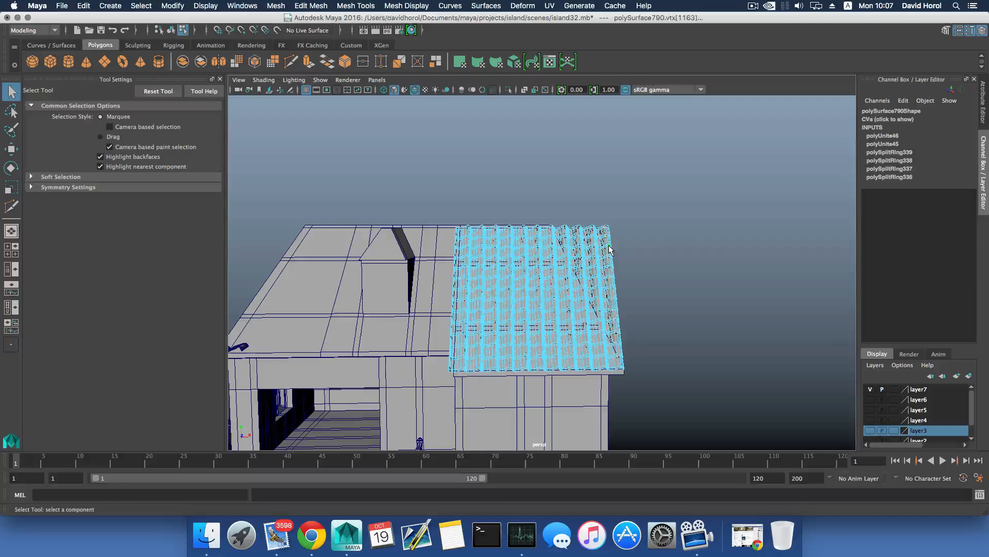
pyautogui.click(661, 223)
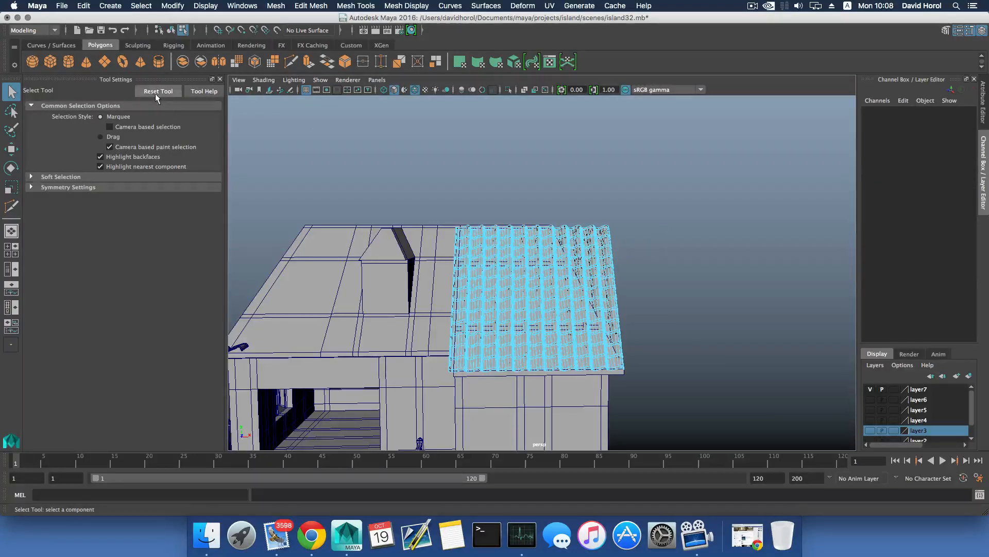
pyautogui.click(402, 6)
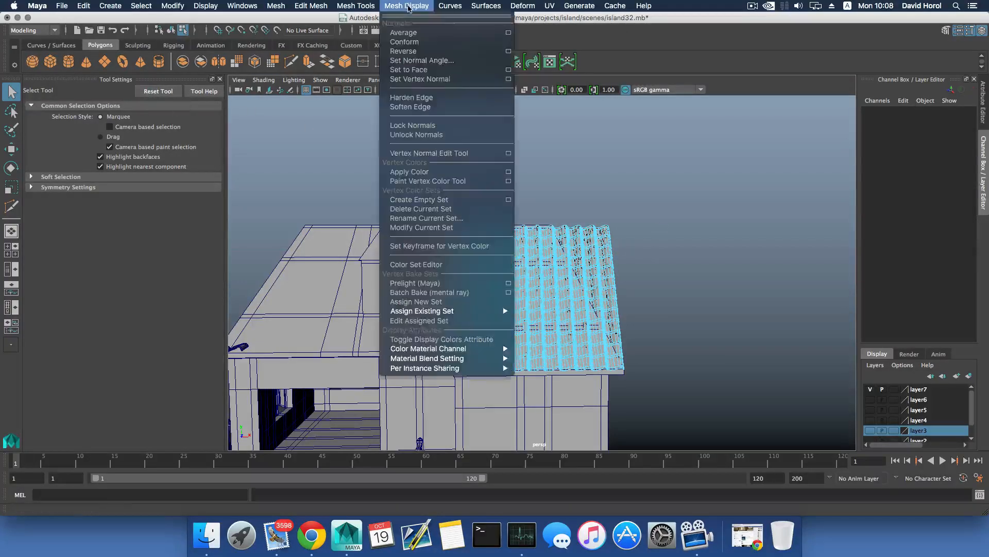
pyautogui.click(371, 98)
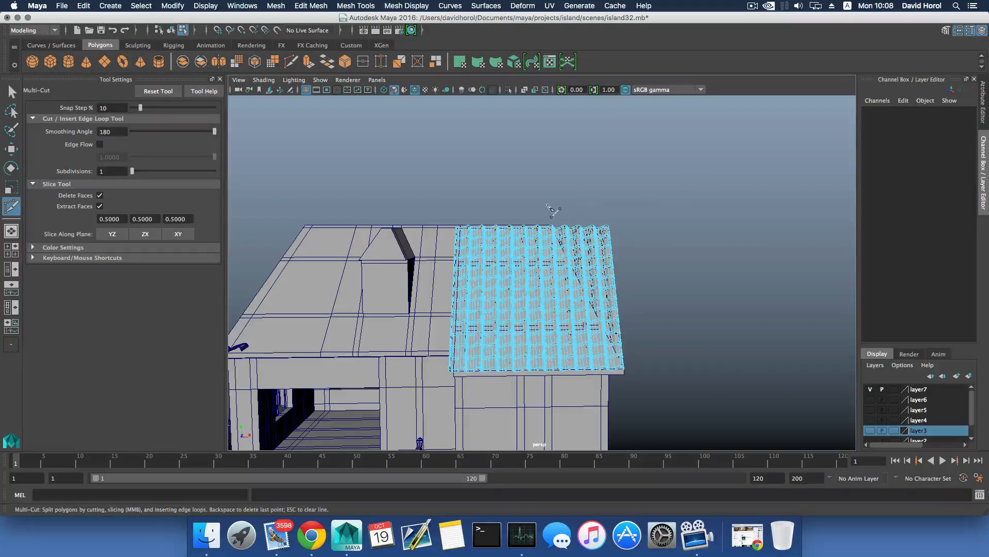
# - Place a diagonal slice line across the roof mesh and align it roughly with the slope's slanted hip edge
pyautogui.click(639, 386)
pyautogui.keyDown('alt'); pyautogui.moveTo(647, 346); pyautogui.dragTo(581, 324, button='middle'); pyautogui.keyUp('alt')
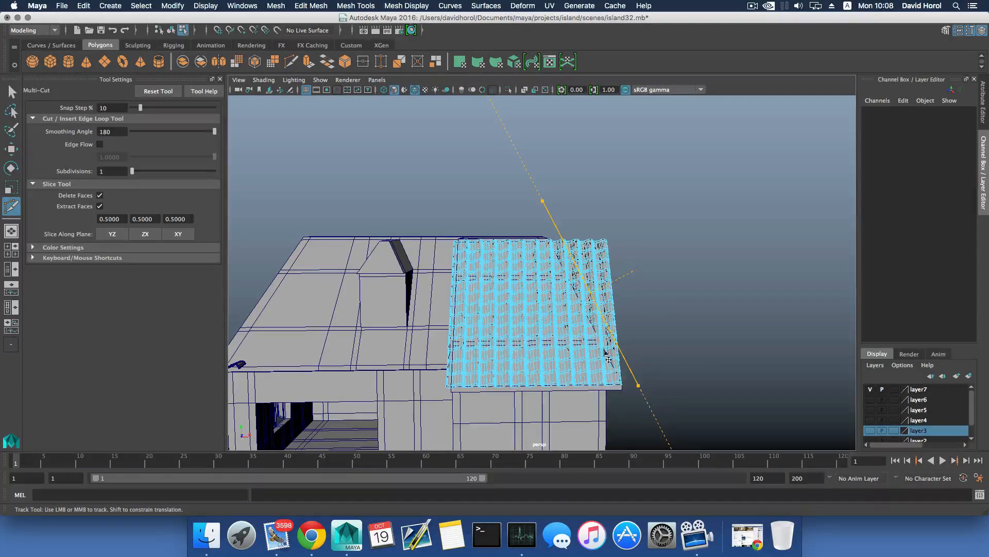
pyautogui.keyDown('alt'); pyautogui.moveTo(648, 325); pyautogui.dragTo(663, 311, button='middle'); pyautogui.keyUp('alt')
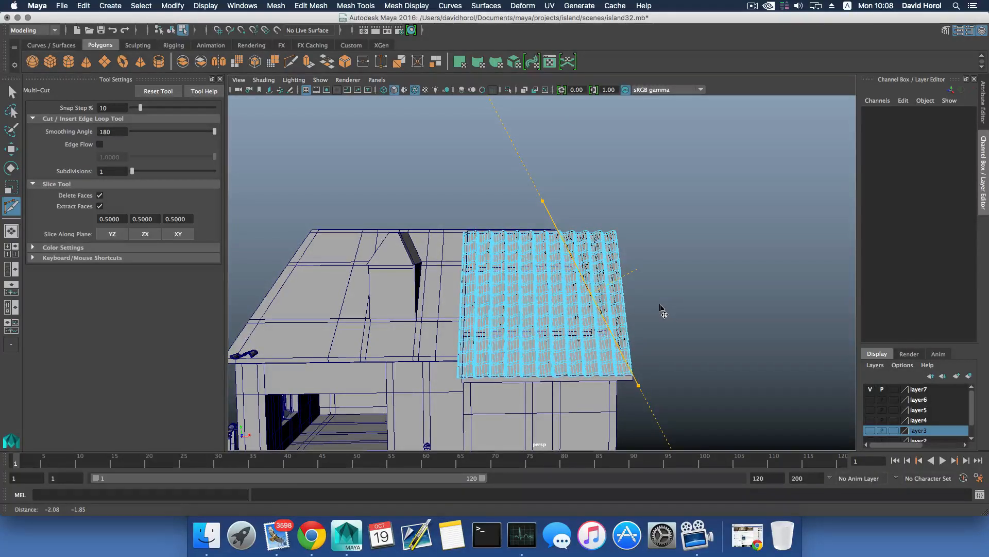
pyautogui.keyDown('alt'); pyautogui.moveTo(664, 312); pyautogui.dragTo(665, 313, button='middle'); pyautogui.keyUp('alt')
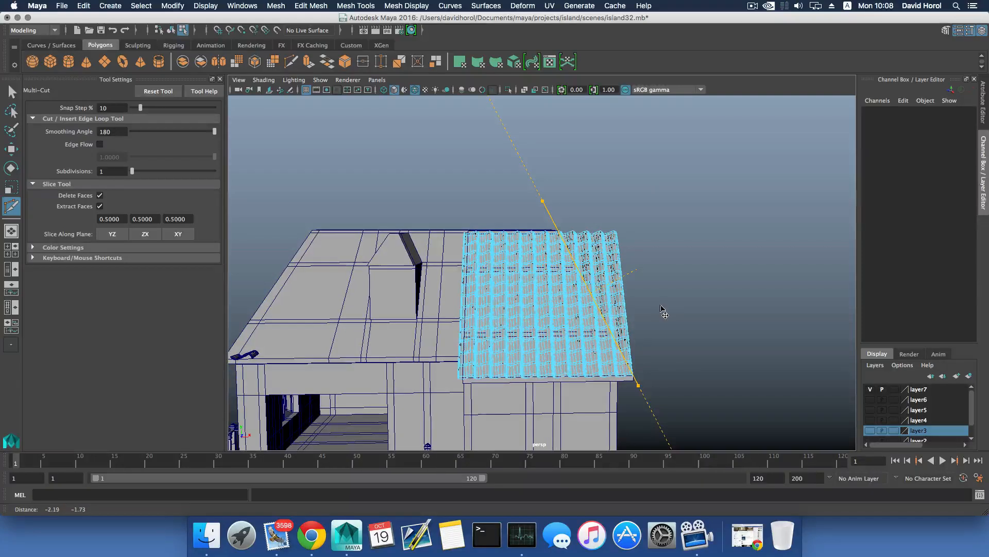
# - Enable X-Ray shading and switch the viewport to wireframe so the roof's hip edge shows through the mesh
pyautogui.click(263, 80)
pyautogui.click(273, 194)
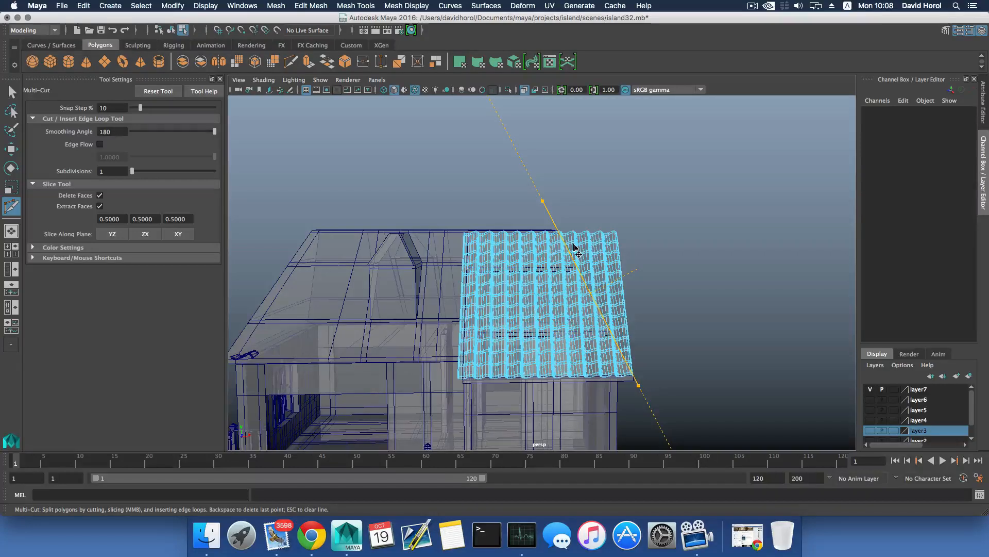
pyautogui.press('4')
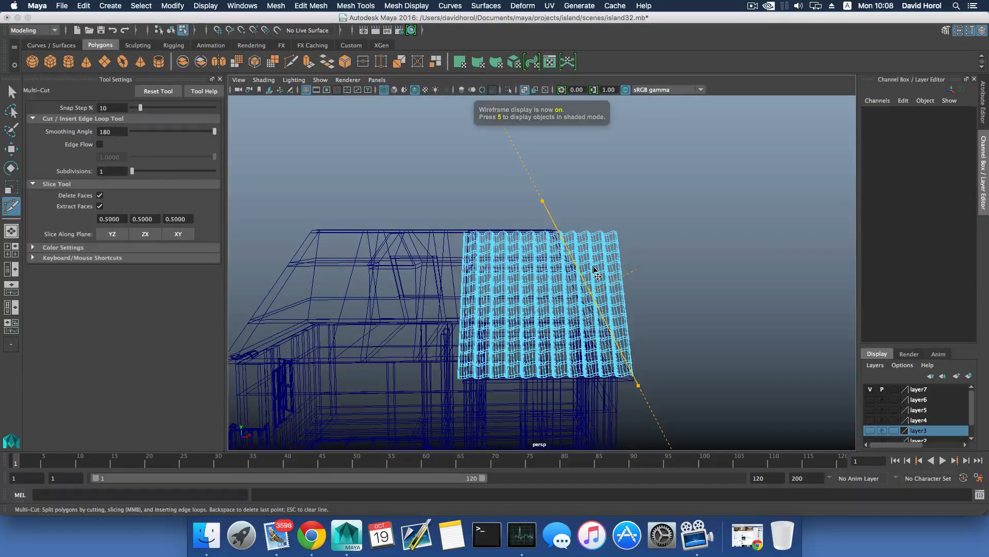
pyautogui.keyDown('alt'); pyautogui.moveTo(613, 300); pyautogui.dragTo(614, 300, button='middle'); pyautogui.keyUp('alt')
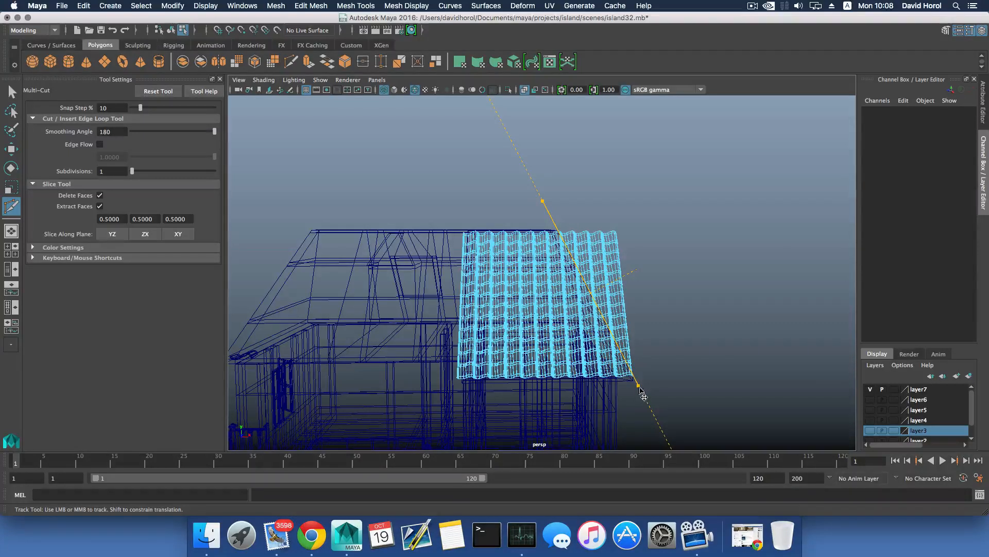
# - Align both ends of the slice line with the slanted hip edge and cut away the roof pieces beyond it
pyautogui.moveTo(639, 387); pyautogui.dragTo(643, 360)
pyautogui.scroll(4, 640, 388)
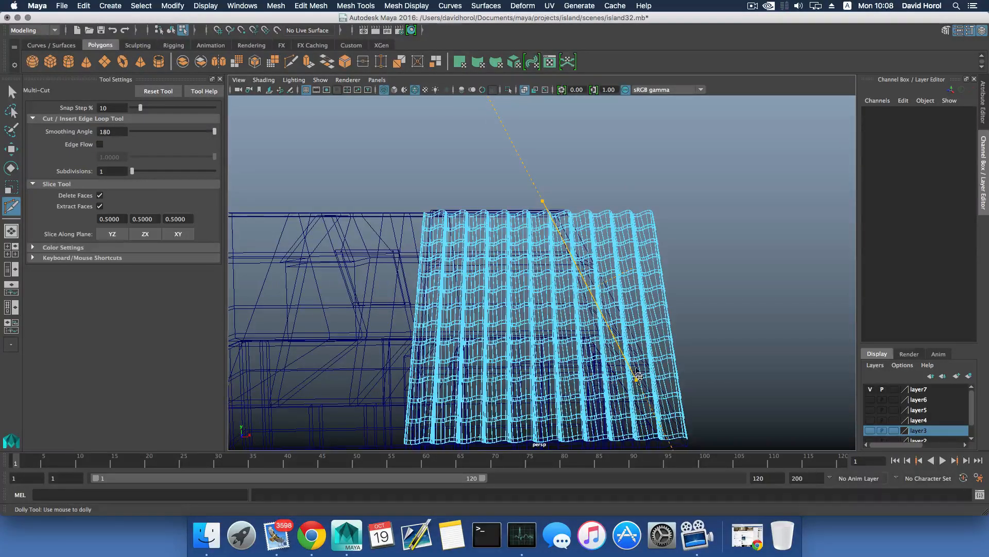
pyautogui.keyDown('alt'); pyautogui.moveTo(578, 358); pyautogui.dragTo(552, 348, button='middle'); pyautogui.keyUp('alt')
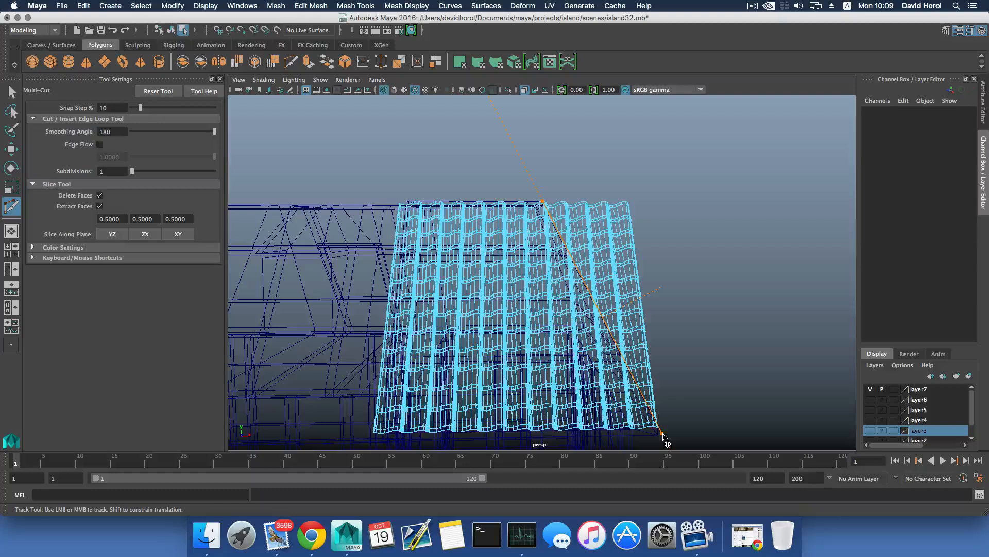
pyautogui.click(662, 433)
pyautogui.moveTo(543, 202); pyautogui.dragTo(519, 160)
pyautogui.moveTo(518, 156); pyautogui.dragTo(518, 157)
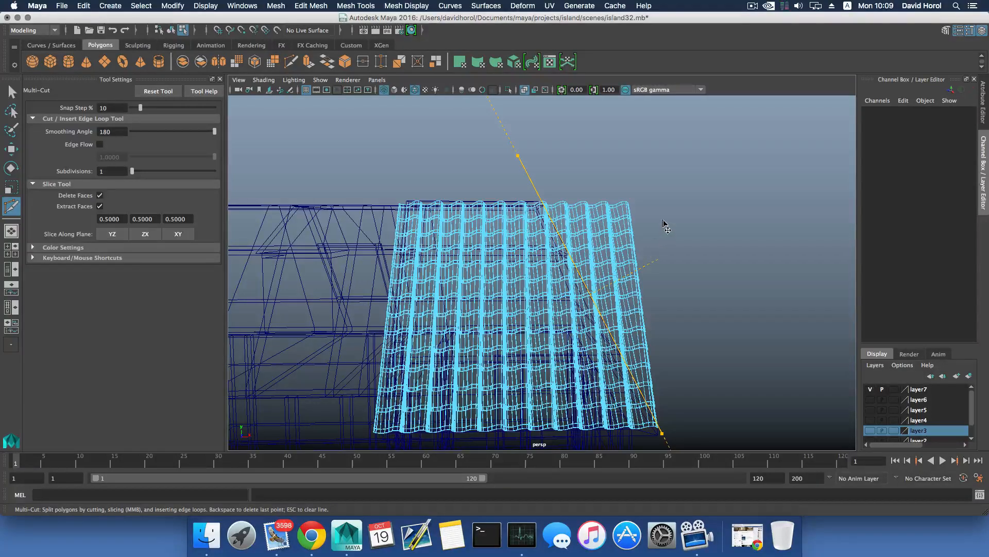
pyautogui.press('Return')
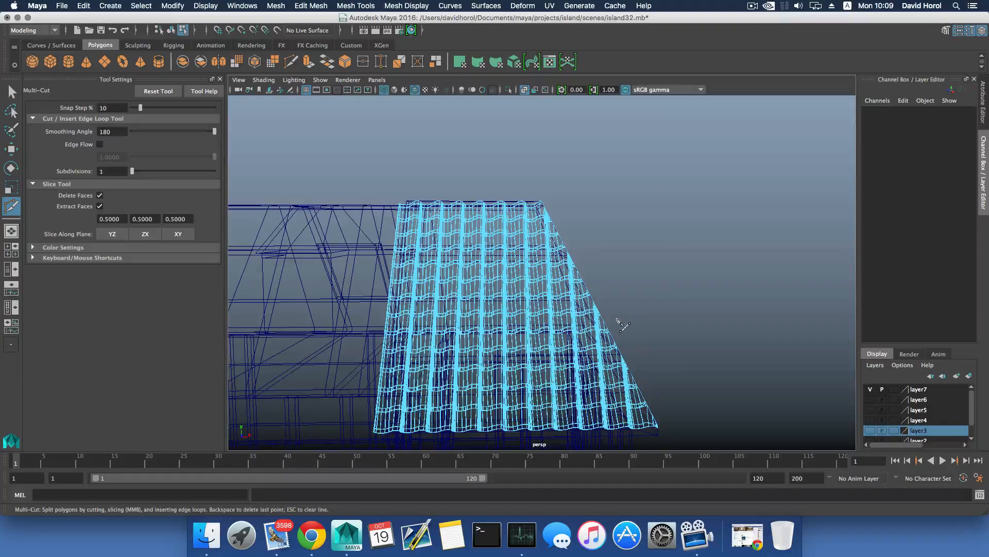
# - Examine the diagonal cut from several angles, comparing it with the house's hip edge
pyautogui.keyDown('alt'); pyautogui.moveTo(616, 325); pyautogui.dragTo(592, 290); pyautogui.keyUp('alt')
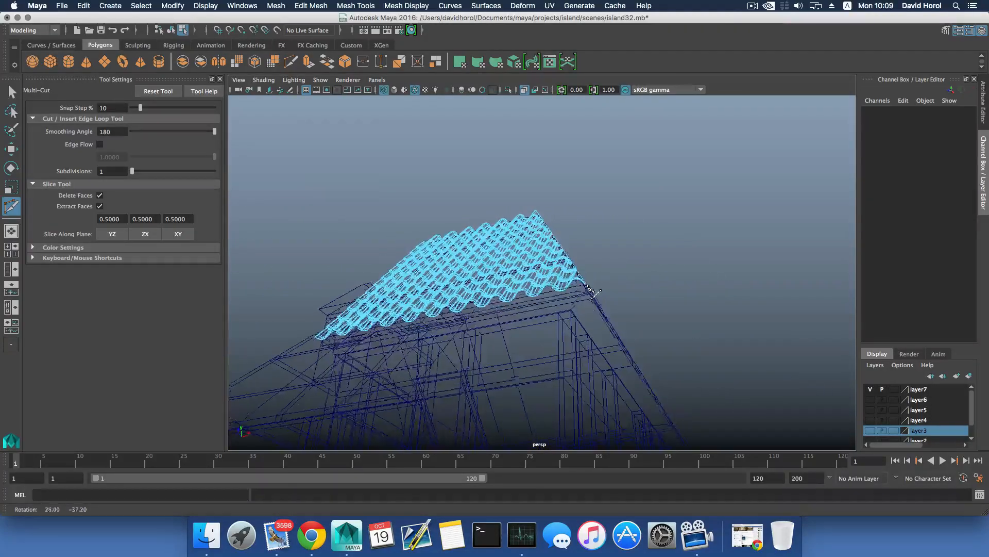
pyautogui.keyDown('alt'); pyautogui.moveTo(591, 289); pyautogui.dragTo(706, 360, button='right'); pyautogui.keyUp('alt')
pyautogui.keyDown('alt'); pyautogui.moveTo(688, 346); pyautogui.dragTo(708, 388); pyautogui.keyUp('alt')
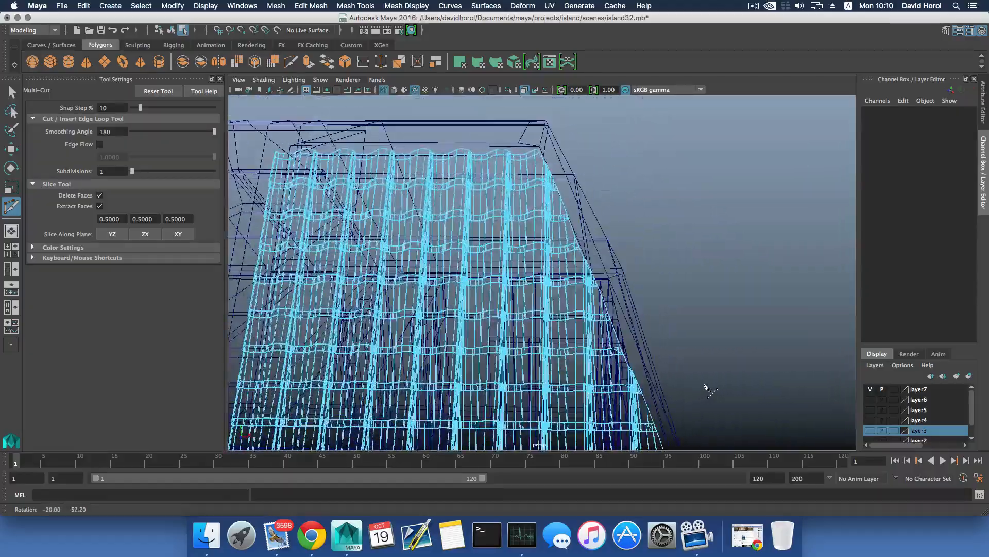
pyautogui.keyDown('alt'); pyautogui.moveTo(566, 328); pyautogui.dragTo(654, 299); pyautogui.keyUp('alt')
pyautogui.keyDown('alt'); pyautogui.moveTo(655, 299); pyautogui.dragTo(579, 247, button='right'); pyautogui.keyUp('alt')
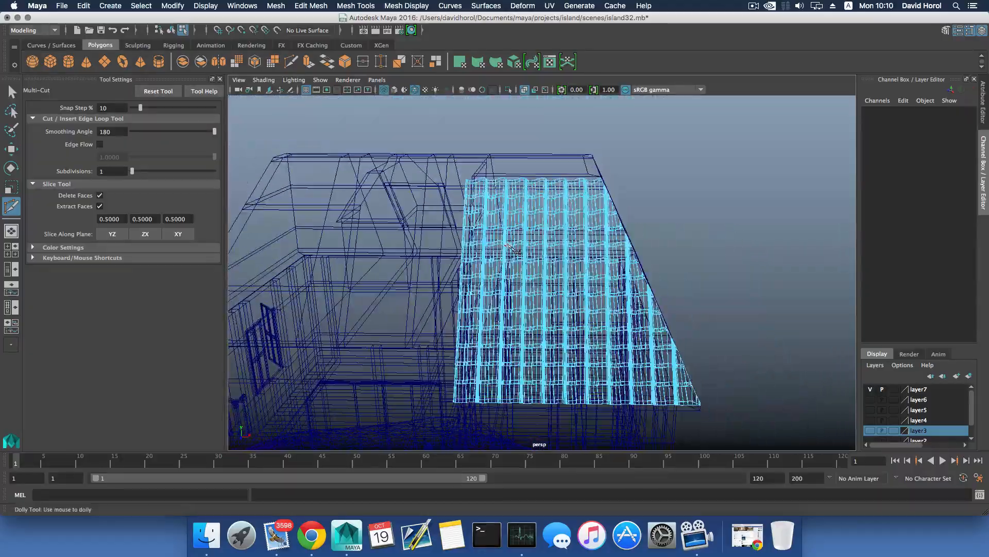
pyautogui.keyDown('alt'); pyautogui.moveTo(578, 246); pyautogui.dragTo(460, 183); pyautogui.keyUp('alt')
pyautogui.keyDown('alt'); pyautogui.moveTo(460, 183); pyautogui.dragTo(535, 239, button='right'); pyautogui.keyUp('alt')
pyautogui.keyDown('alt'); pyautogui.moveTo(531, 236); pyautogui.dragTo(541, 226, button='middle'); pyautogui.keyUp('alt')
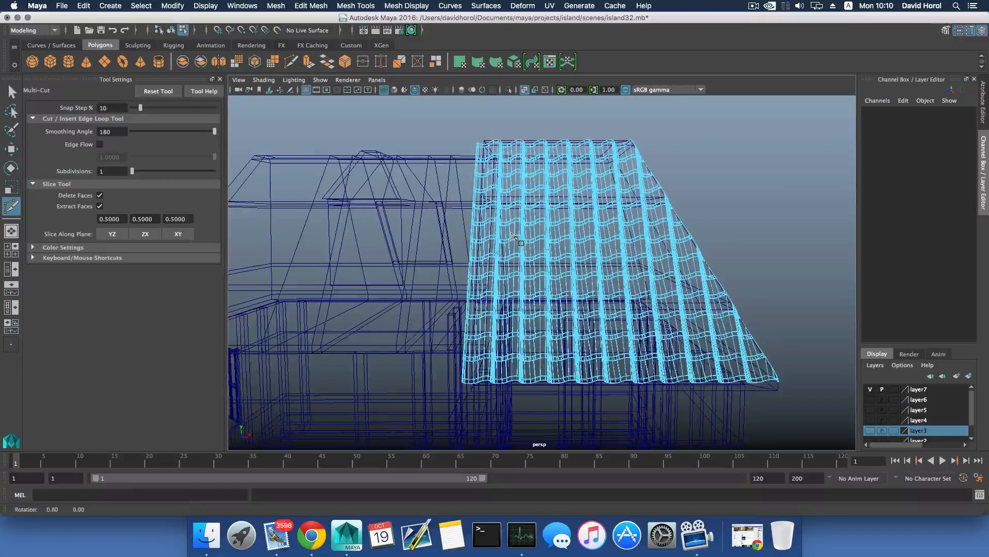
# - Slice the roof mesh along the front slope's opposite side edge, removing the strip that overhangs the adjoining roof
pyautogui.click(483, 114)
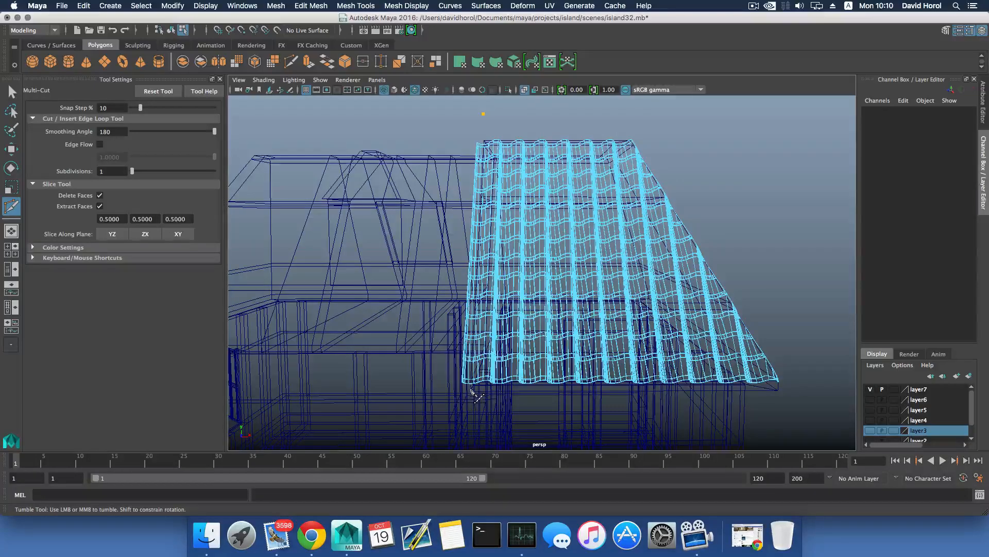
pyautogui.keyDown('alt'); pyautogui.moveTo(472, 392); pyautogui.dragTo(474, 372); pyautogui.keyUp('alt')
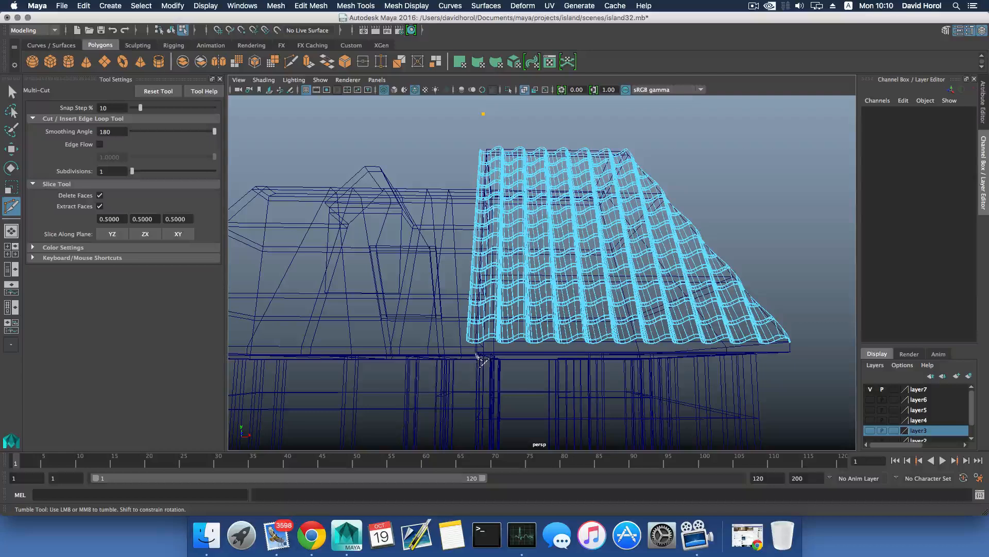
pyautogui.click(475, 355)
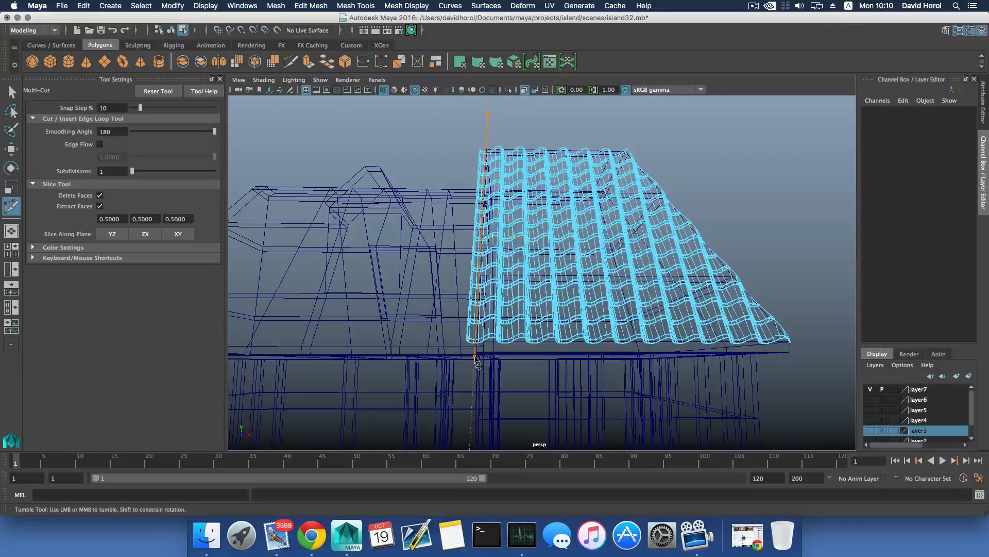
pyautogui.click(475, 356)
pyautogui.click(488, 115)
pyautogui.moveTo(475, 356); pyautogui.dragTo(367, 135)
pyautogui.moveTo(488, 116); pyautogui.dragTo(478, 346)
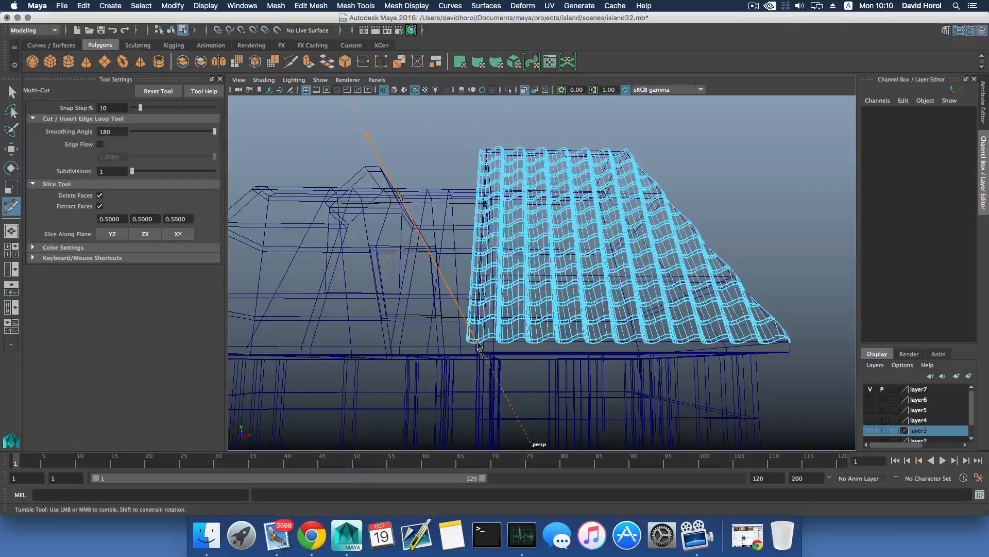
pyautogui.moveTo(366, 137); pyautogui.dragTo(489, 134)
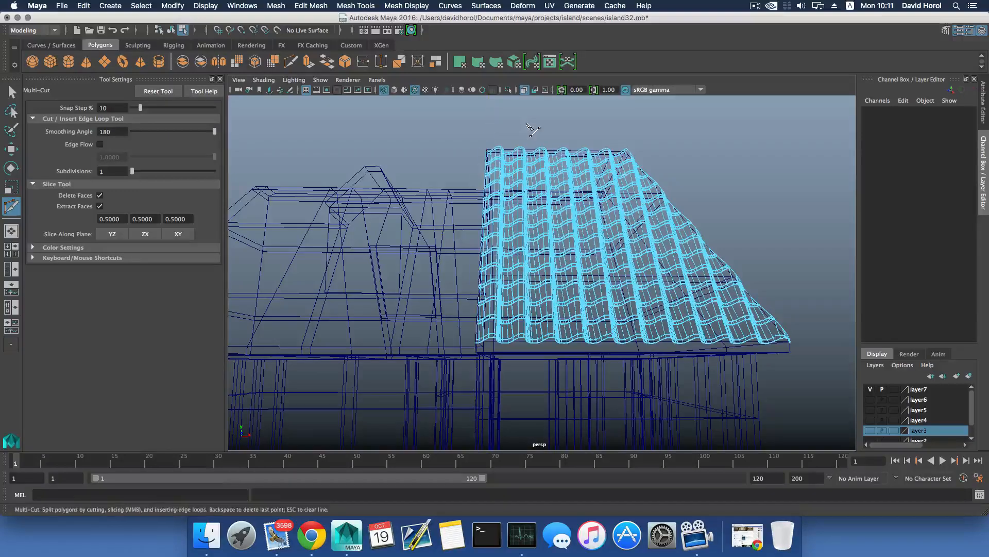
# - Restore shaded display, disable X-Ray, and return the trimmed roof mesh to object selection mode
pyautogui.keyDown('alt'); pyautogui.moveTo(533, 132); pyautogui.dragTo(444, 149); pyautogui.keyUp('alt')
pyautogui.press('5')
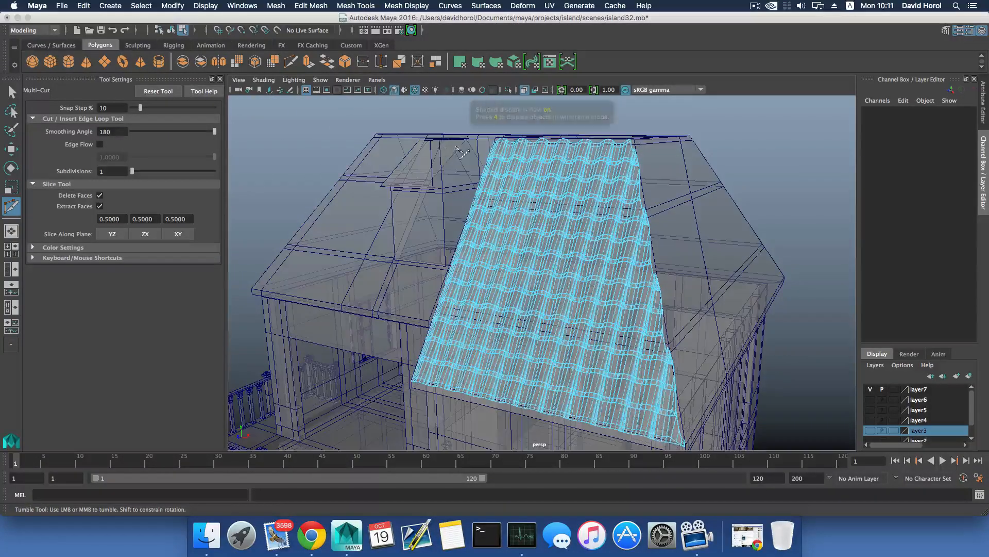
pyautogui.click(263, 80)
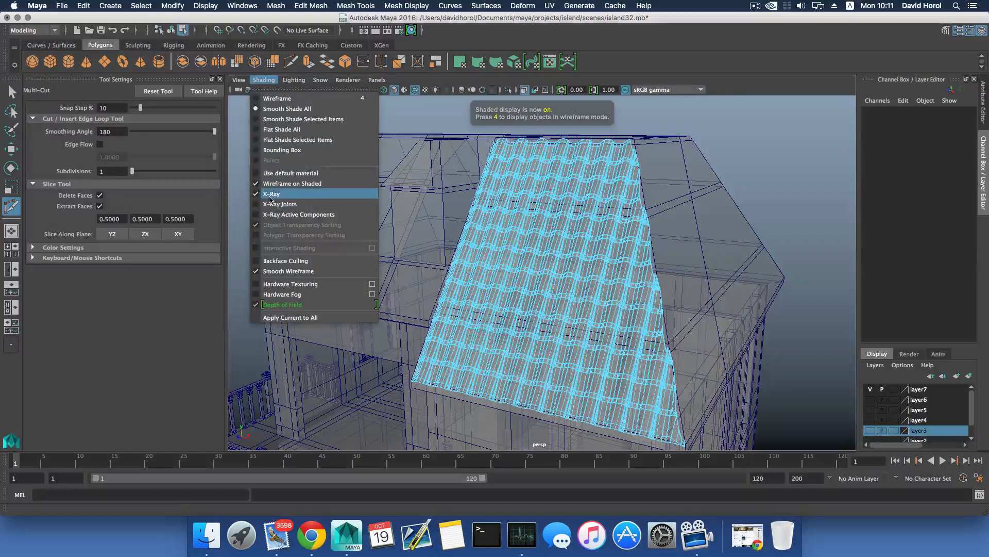
pyautogui.click(271, 194)
pyautogui.press('F8')
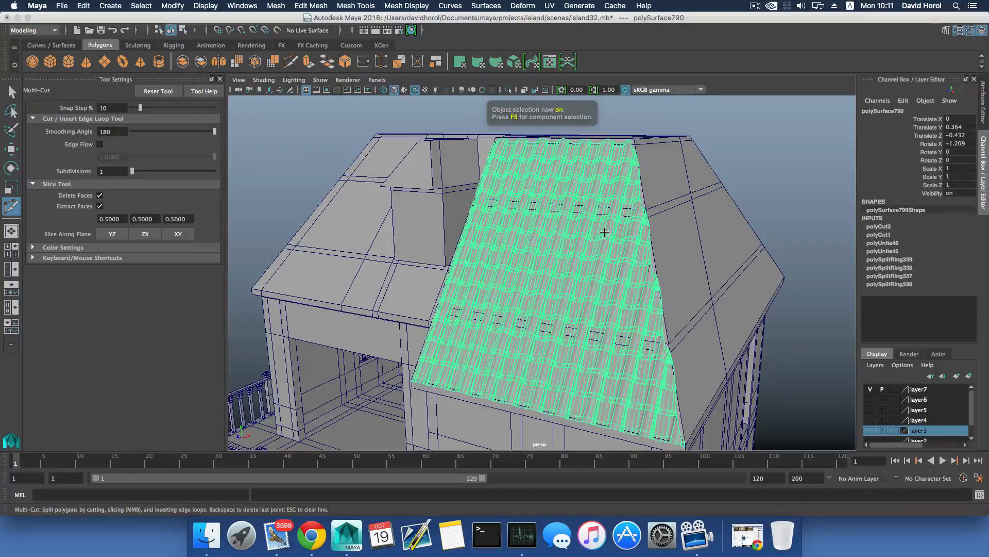
# - Leave the Multi-Cut tool for the Select tool and deselect the trimmed front roof mesh
pyautogui.scroll(-3, 622, 241)
pyautogui.moveTo(593, 257)
pyautogui.keyDown('alt'); pyautogui.mouseDown()
pyautogui.moveTo(695, 265)
pyautogui.moveTo(598, 263)
pyautogui.mouseUp(); pyautogui.keyUp('alt')
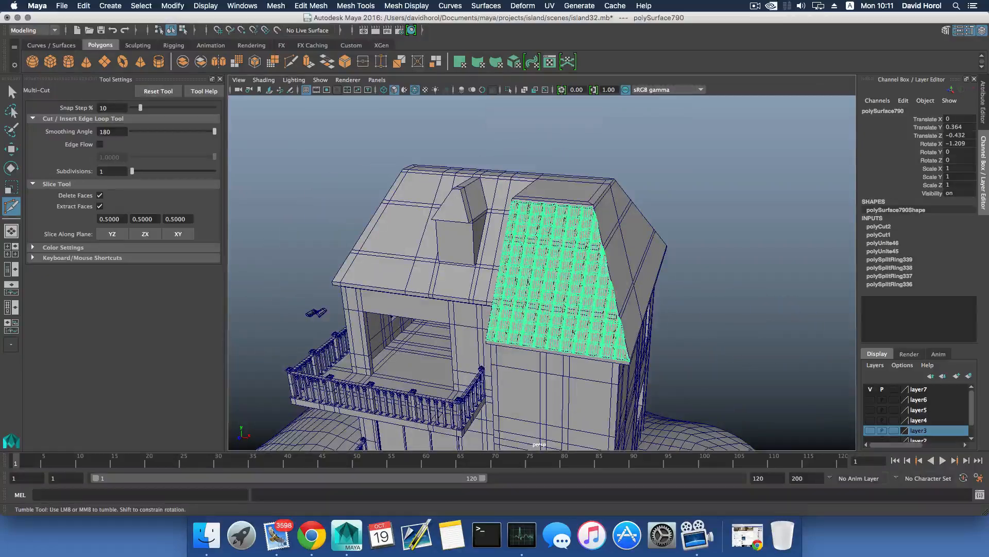
pyautogui.click(11, 92)
pyautogui.click(706, 256)
# - Select the whole spare sheet of corrugated roof pieces standing beside the island
pyautogui.keyDown('alt'); pyautogui.moveTo(706, 256); pyautogui.dragTo(604, 273); pyautogui.keyUp('alt')
pyautogui.keyDown('alt'); pyautogui.moveTo(583, 273); pyautogui.dragTo(663, 307); pyautogui.keyUp('alt')
pyautogui.keyDown('alt'); pyautogui.moveTo(663, 307); pyautogui.dragTo(472, 238, button='right'); pyautogui.keyUp('alt')
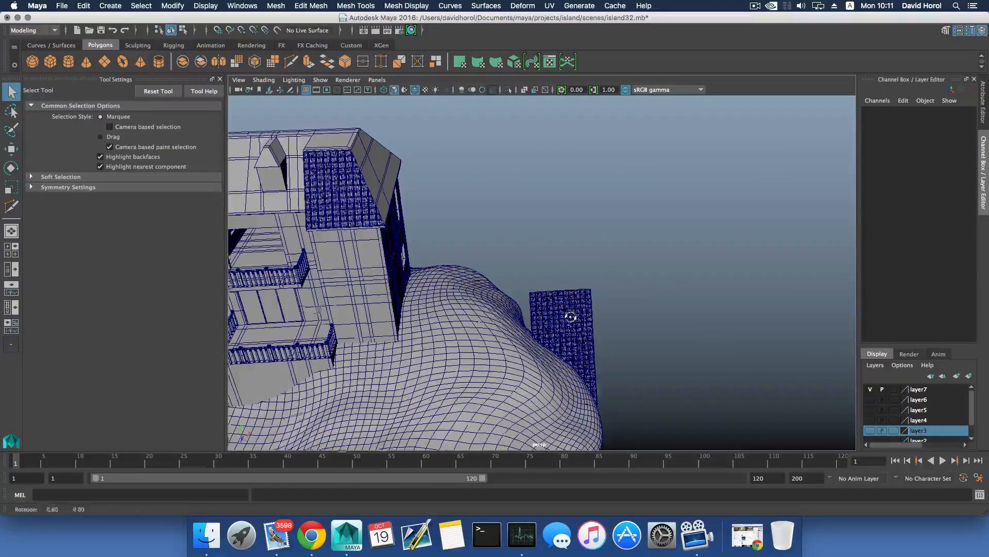
pyautogui.keyDown('alt'); pyautogui.moveTo(570, 317); pyautogui.dragTo(503, 264); pyautogui.keyUp('alt')
pyautogui.moveTo(668, 476); pyautogui.dragTo(667, 465)
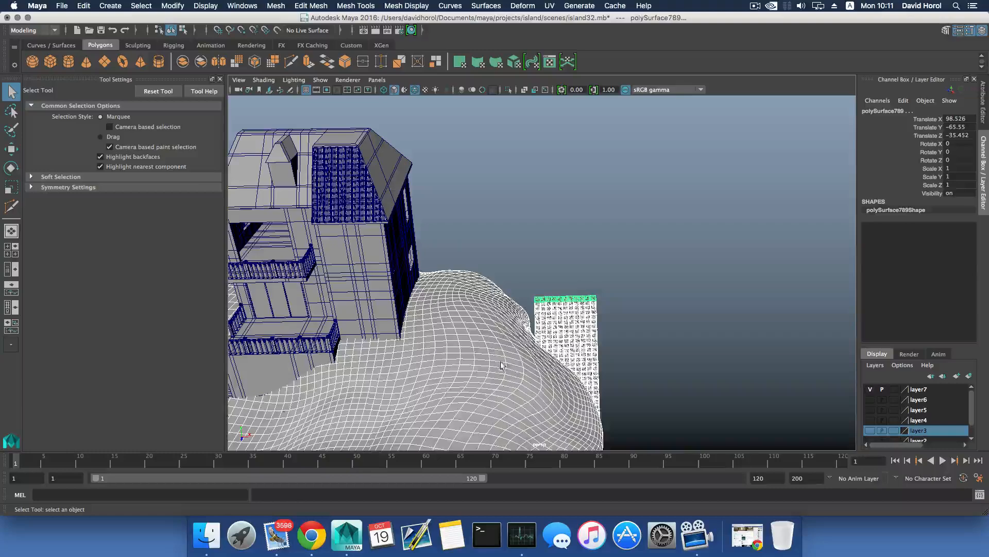
pyautogui.keyDown('alt'); pyautogui.moveTo(549, 265); pyautogui.dragTo(455, 212); pyautogui.keyUp('alt')
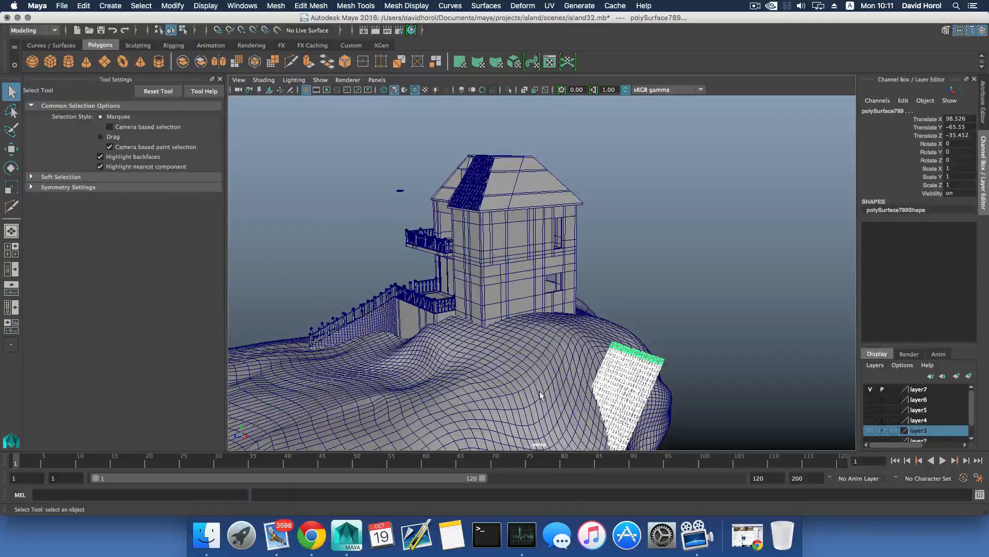
pyautogui.keyDown('alt'); pyautogui.moveTo(552, 373); pyautogui.dragTo(547, 337, button='middle'); pyautogui.keyUp('alt')
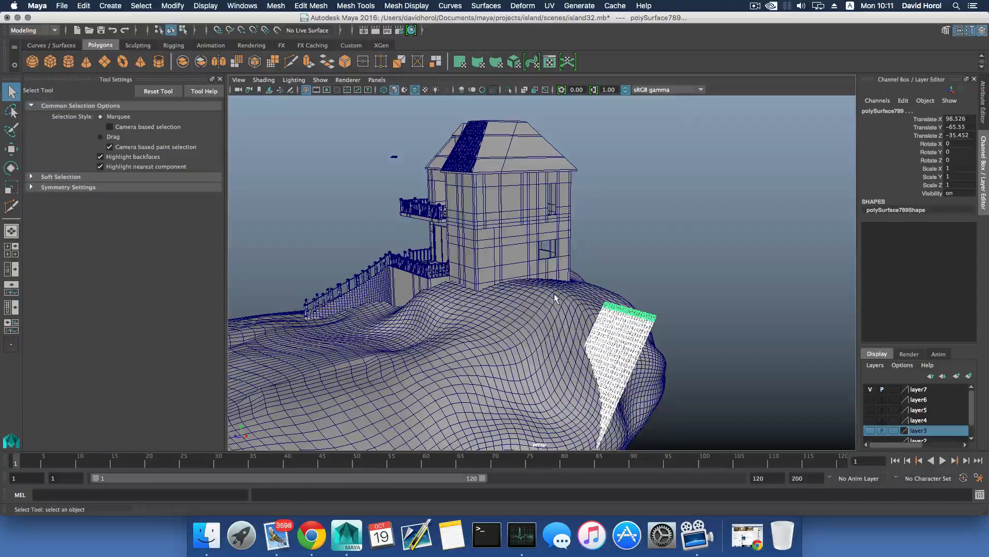
pyautogui.keyDown('alt'); pyautogui.moveTo(554, 293); pyautogui.dragTo(629, 289); pyautogui.keyUp('alt')
pyautogui.keyDown('alt'); pyautogui.moveTo(469, 248); pyautogui.dragTo(555, 251, button='middle'); pyautogui.keyUp('alt')
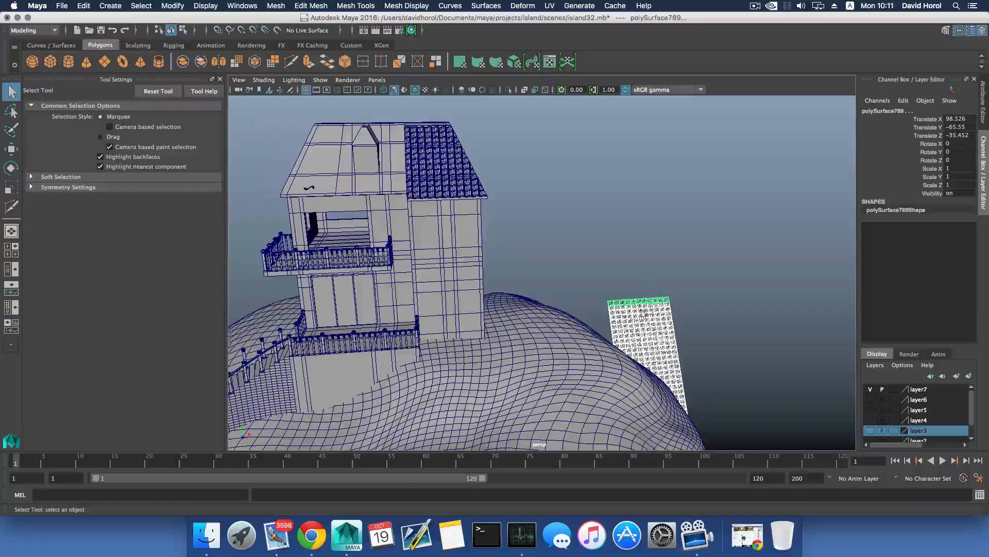
pyautogui.keyDown('alt'); pyautogui.moveTo(573, 436); pyautogui.dragTo(512, 329); pyautogui.keyUp('alt')
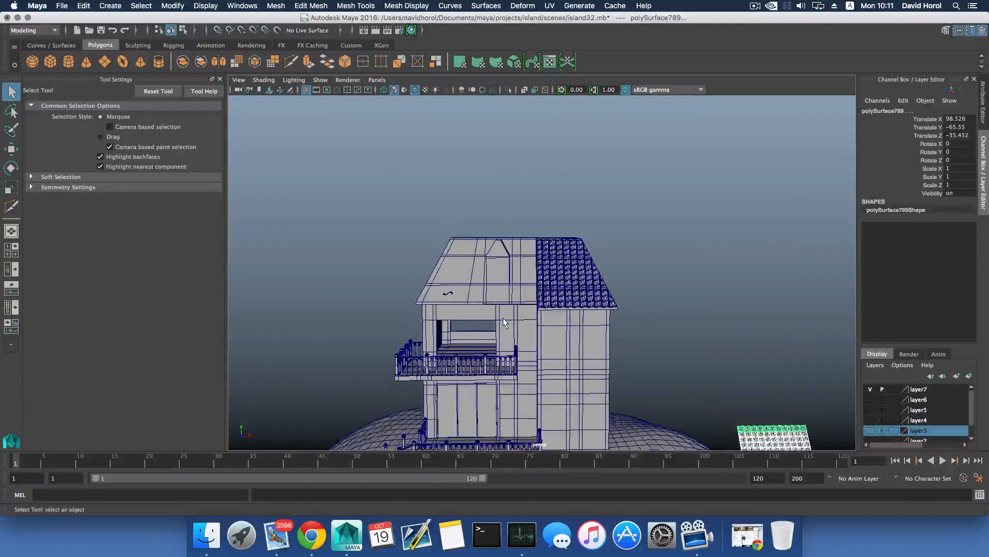